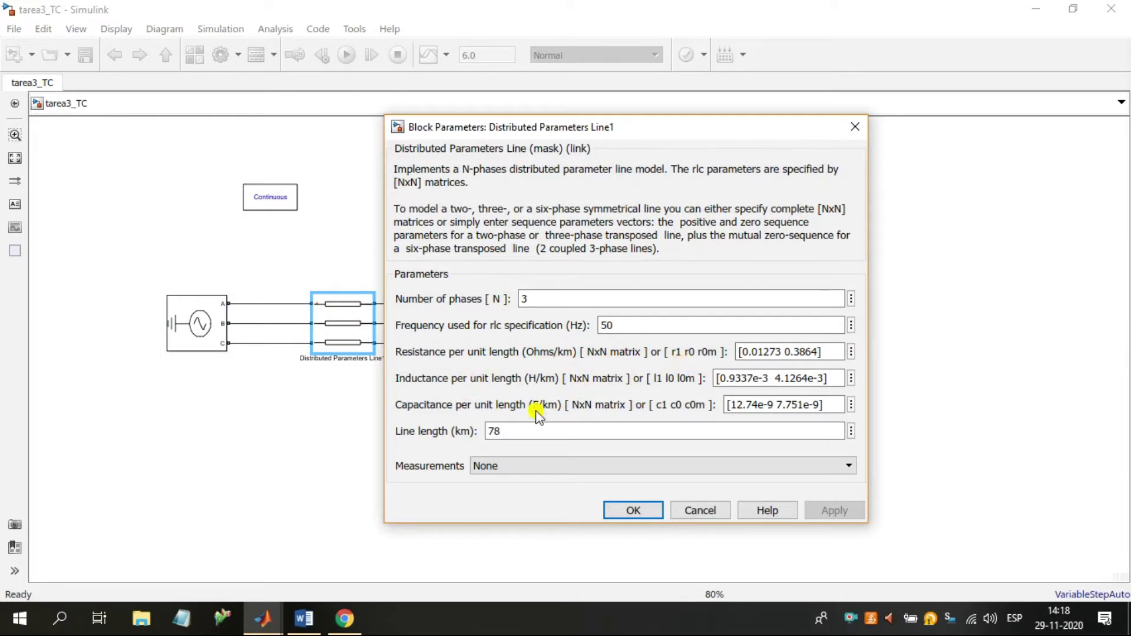
Review the block parameters of the source-side and load-side Distributed Parameters Line blocks, including the rlc values and line length
click(747, 352)
click(533, 434)
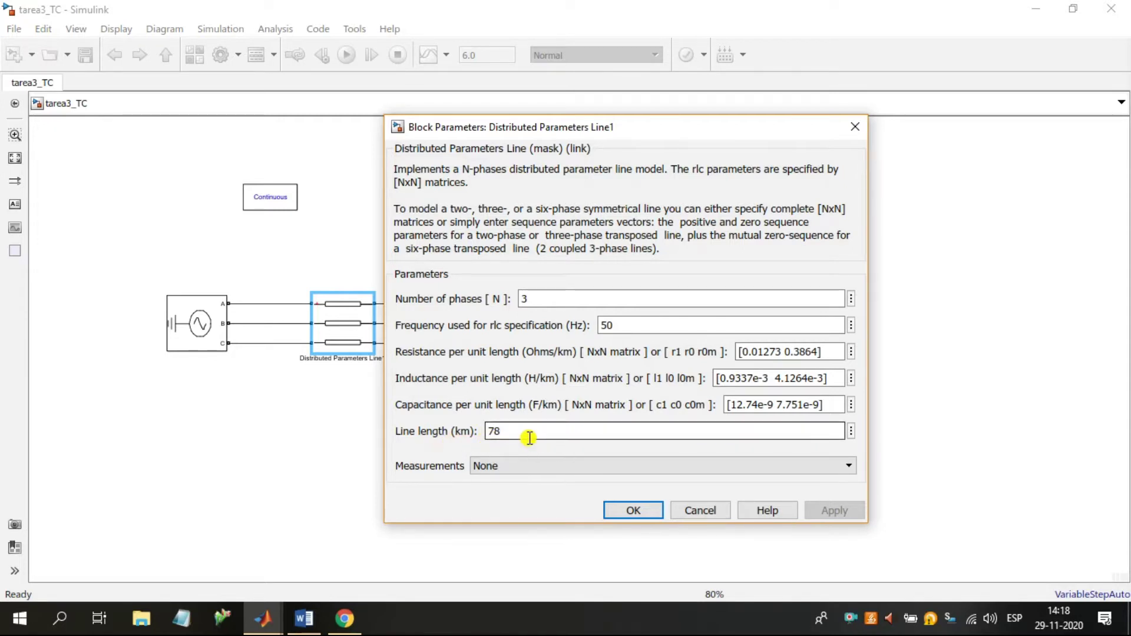
click(647, 511)
click(685, 339)
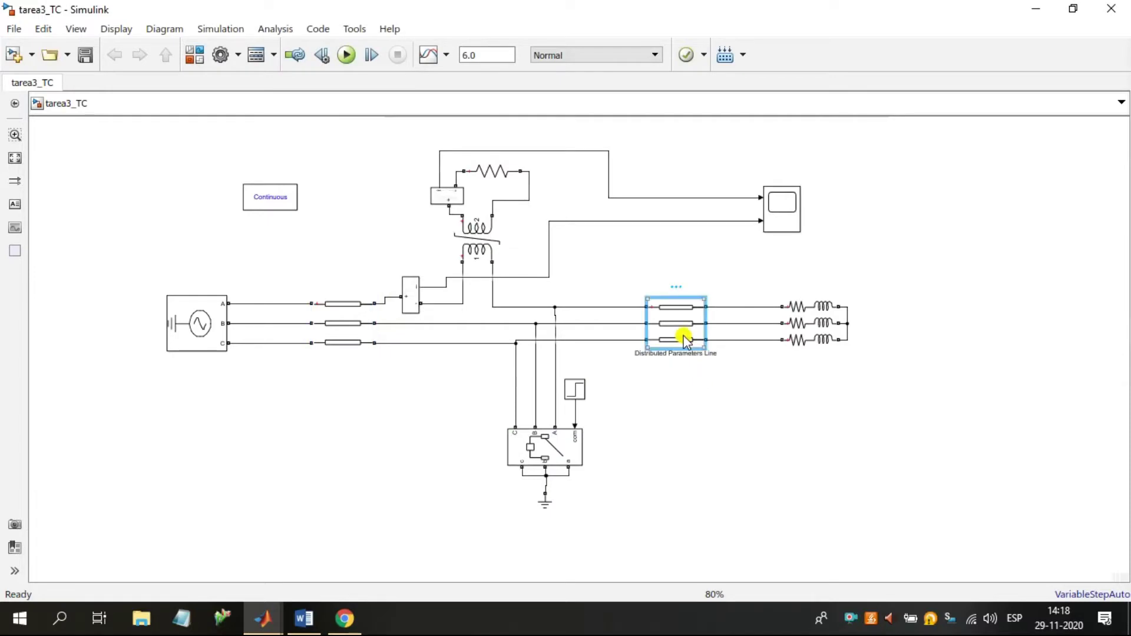
double_click(685, 340)
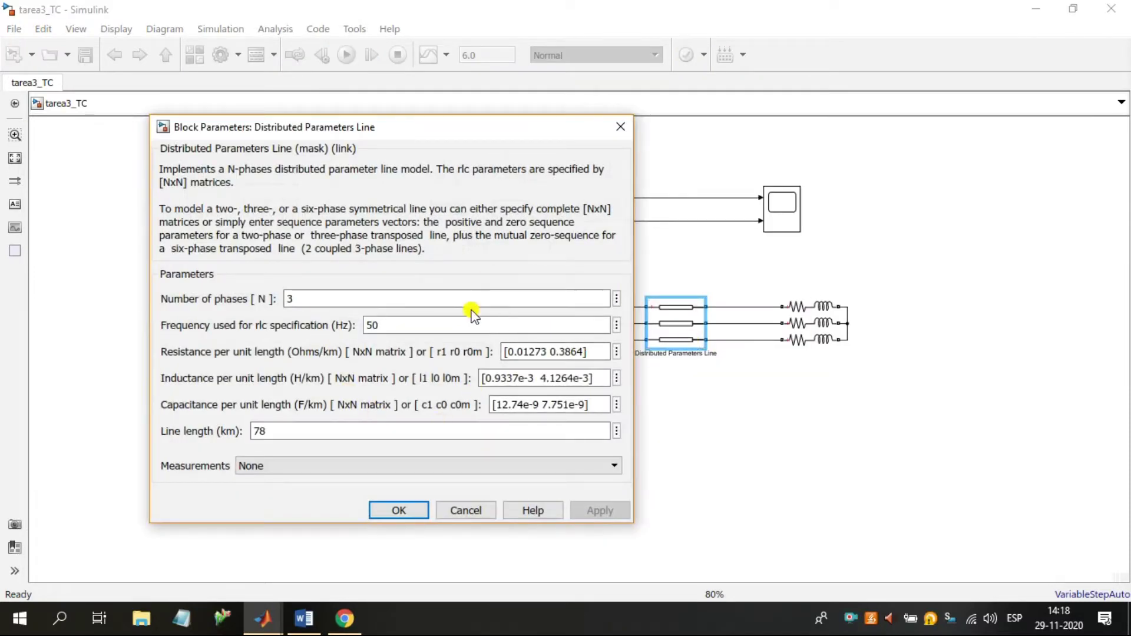
click(390, 508)
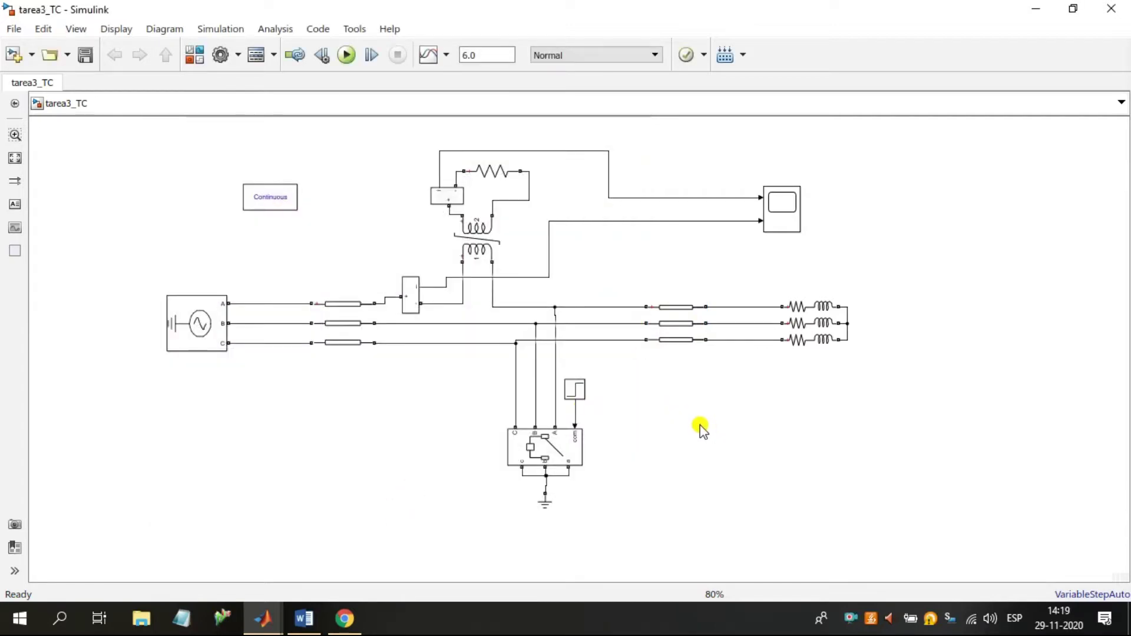
Review the parameters of the Step block and the Three-Phase Breaker it controls
double_click(575, 389)
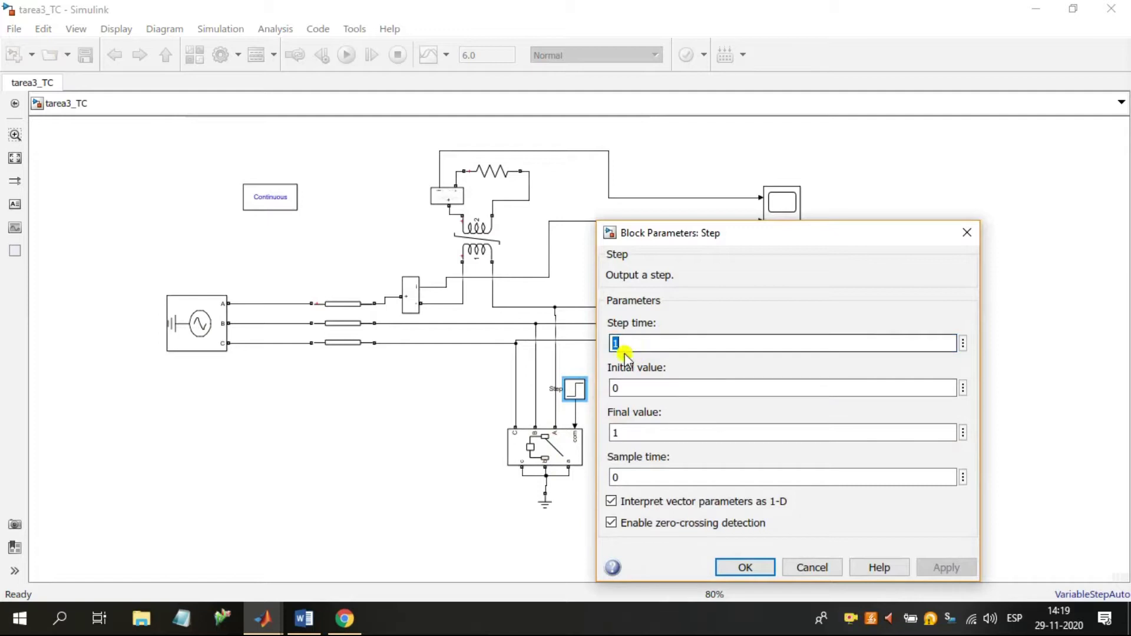
click(751, 566)
double_click(563, 457)
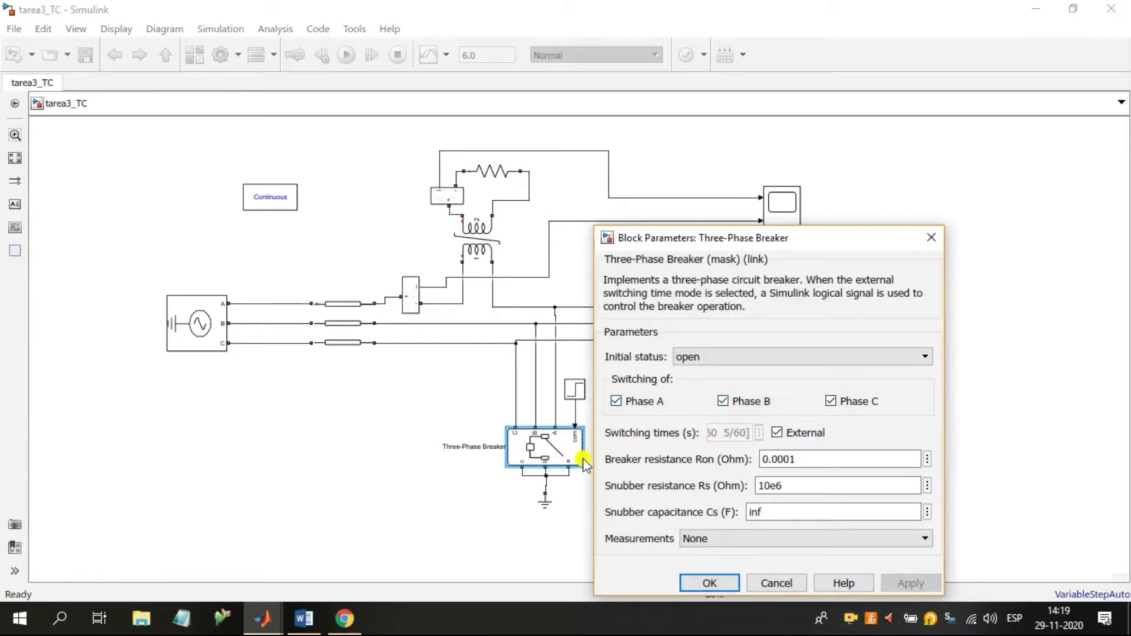
click(709, 583)
click(697, 468)
Set the nominal frequency of the Series RLC Load on phase A to 50 Hz
click(824, 307)
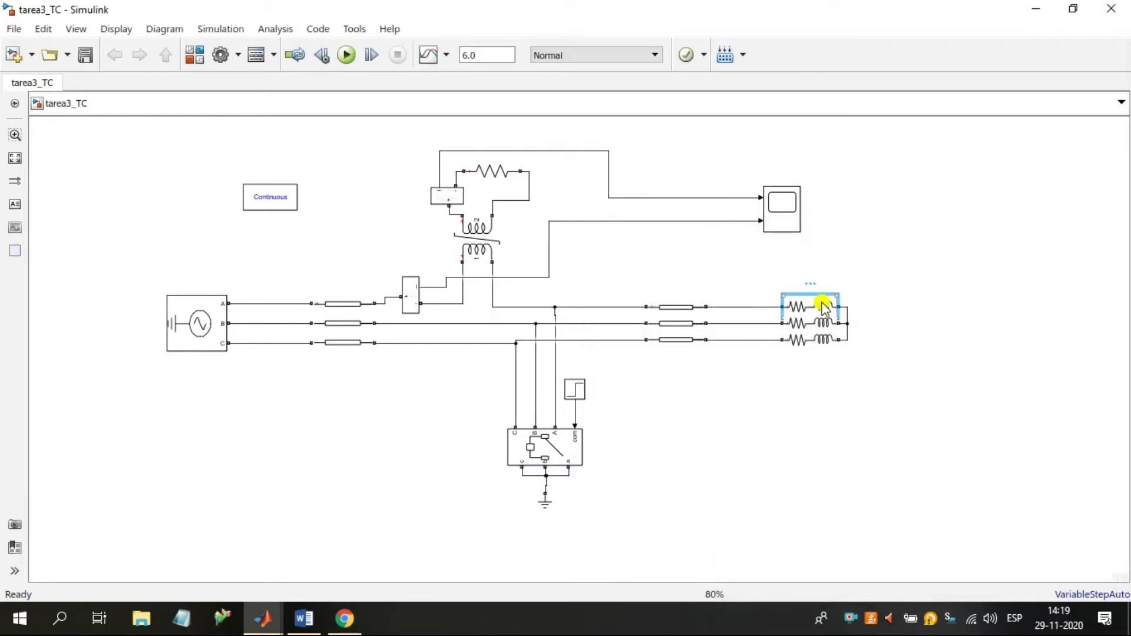
double_click(824, 307)
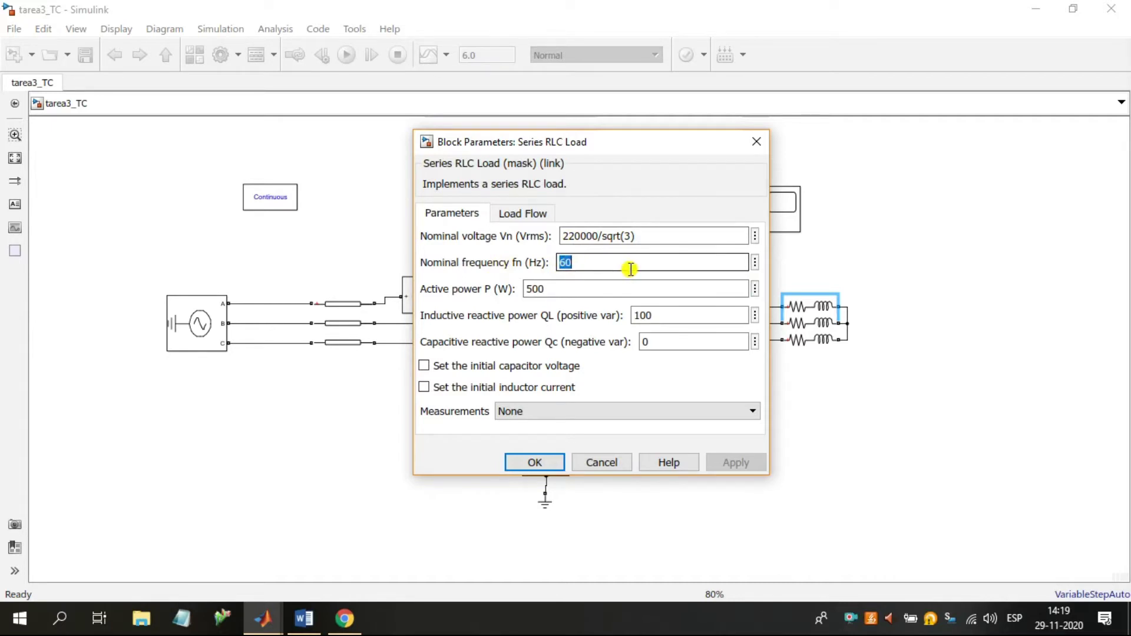
text(50)
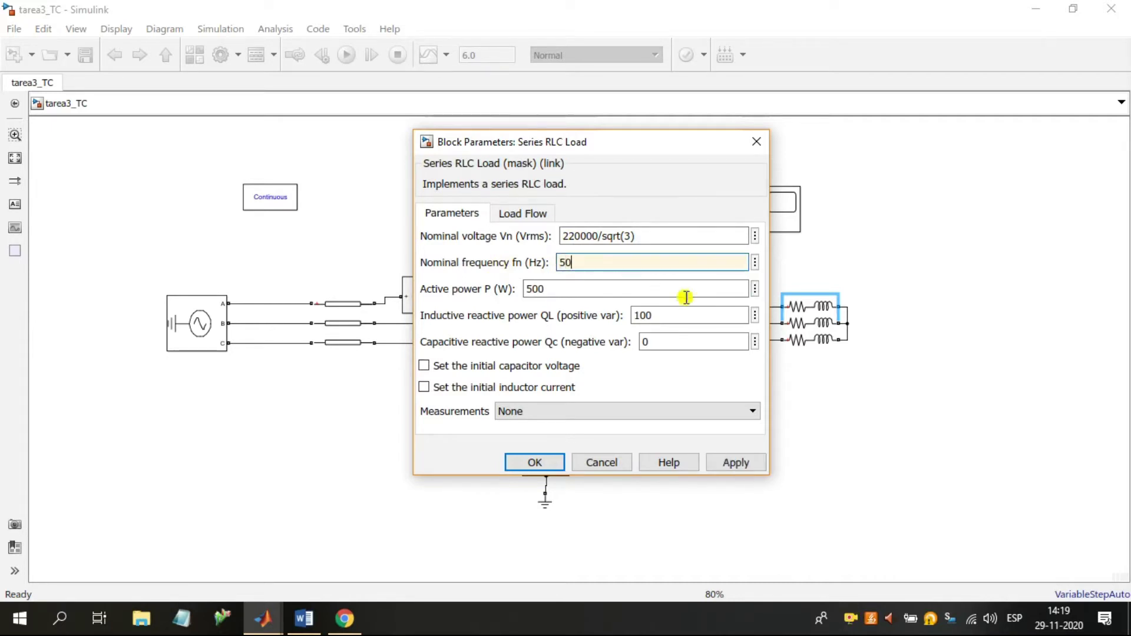
click(537, 289)
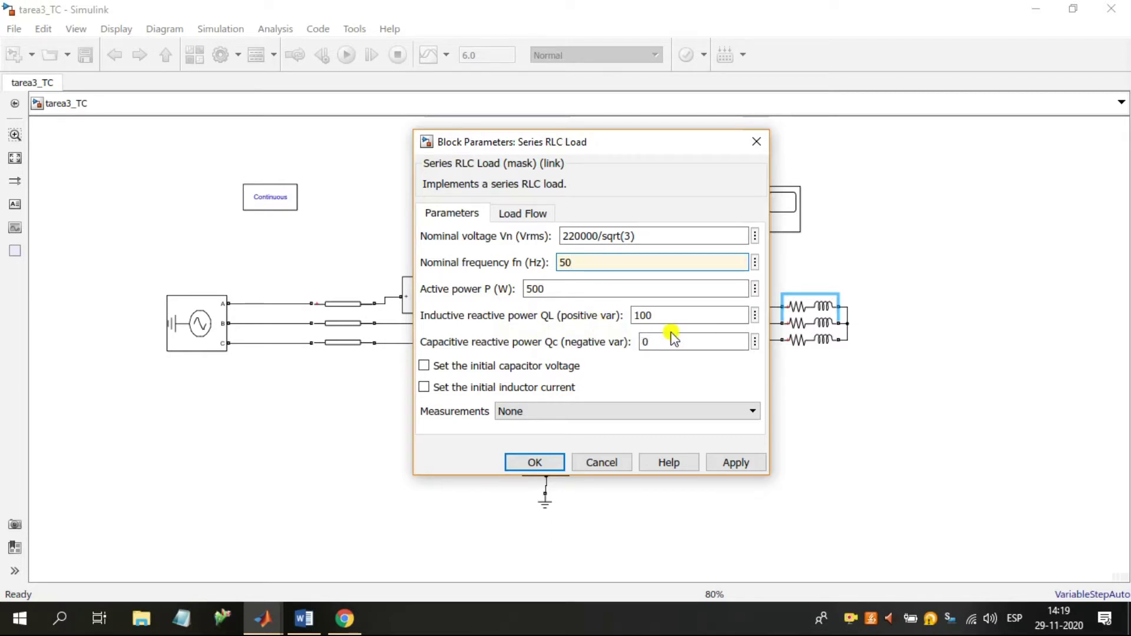
click(730, 463)
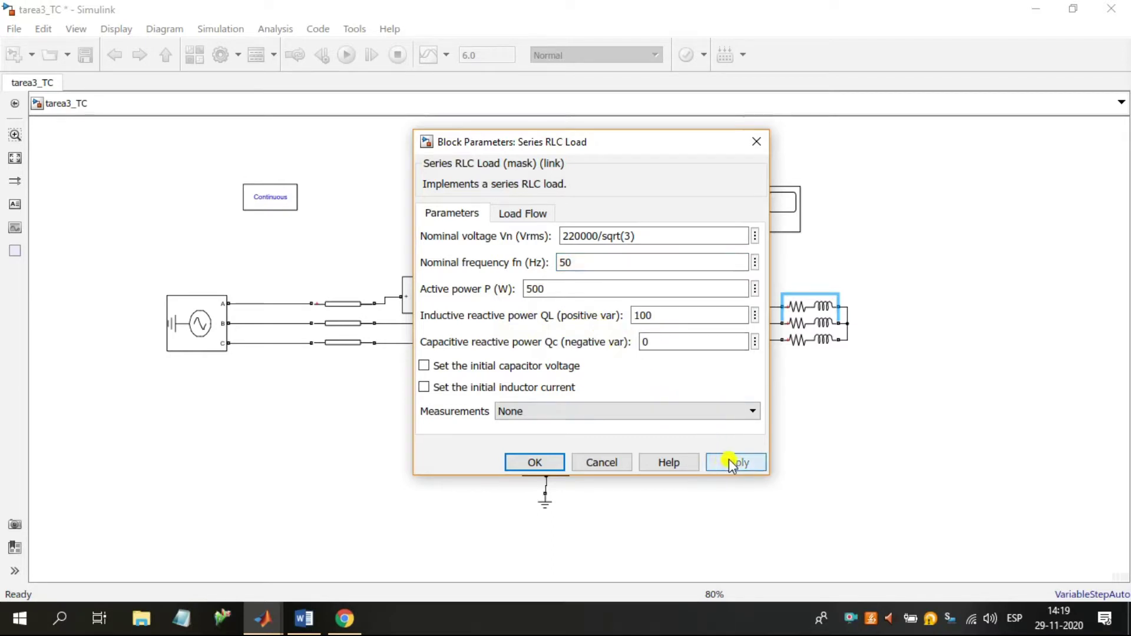
click(545, 461)
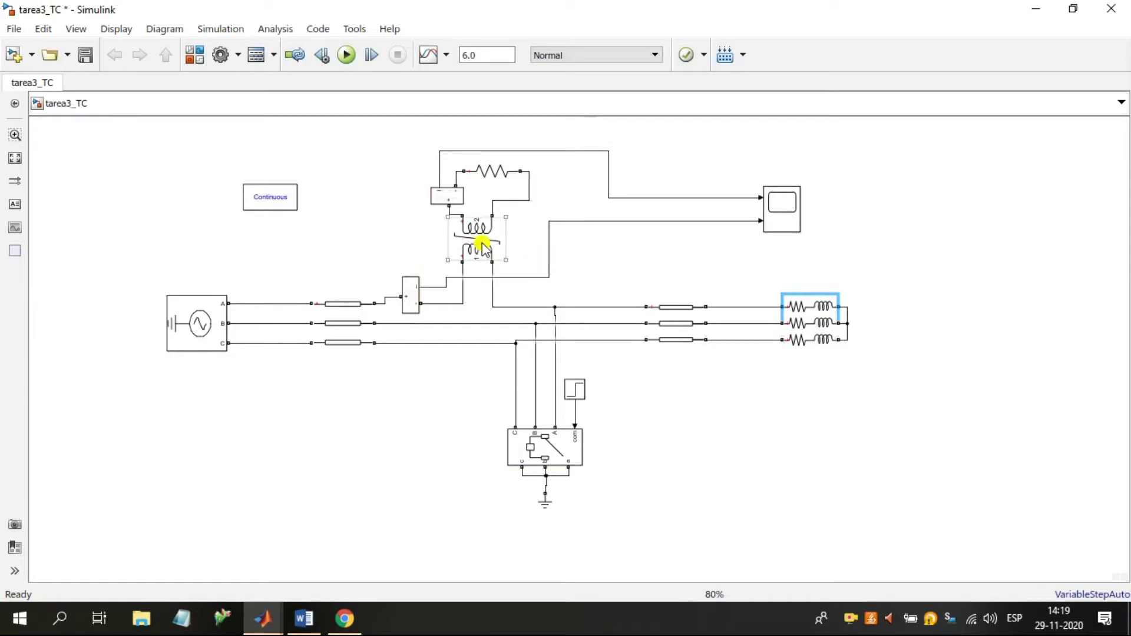
Review the Saturable Transformer's hysteresis configuration, nominal power and frequency, and winding parameters
click(596, 259)
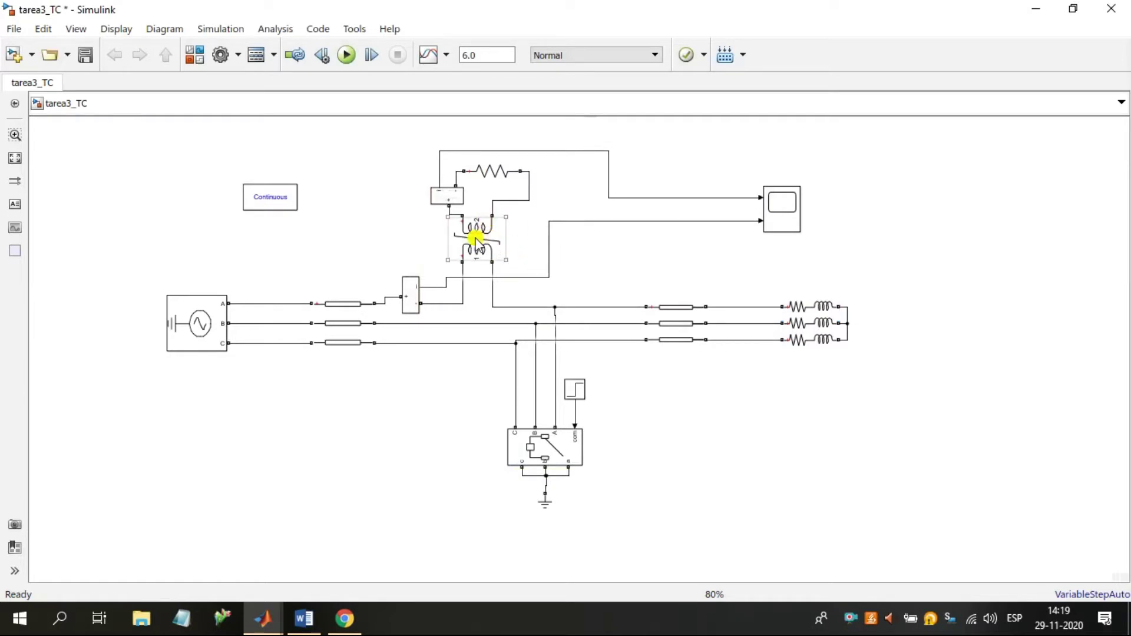
double_click(474, 239)
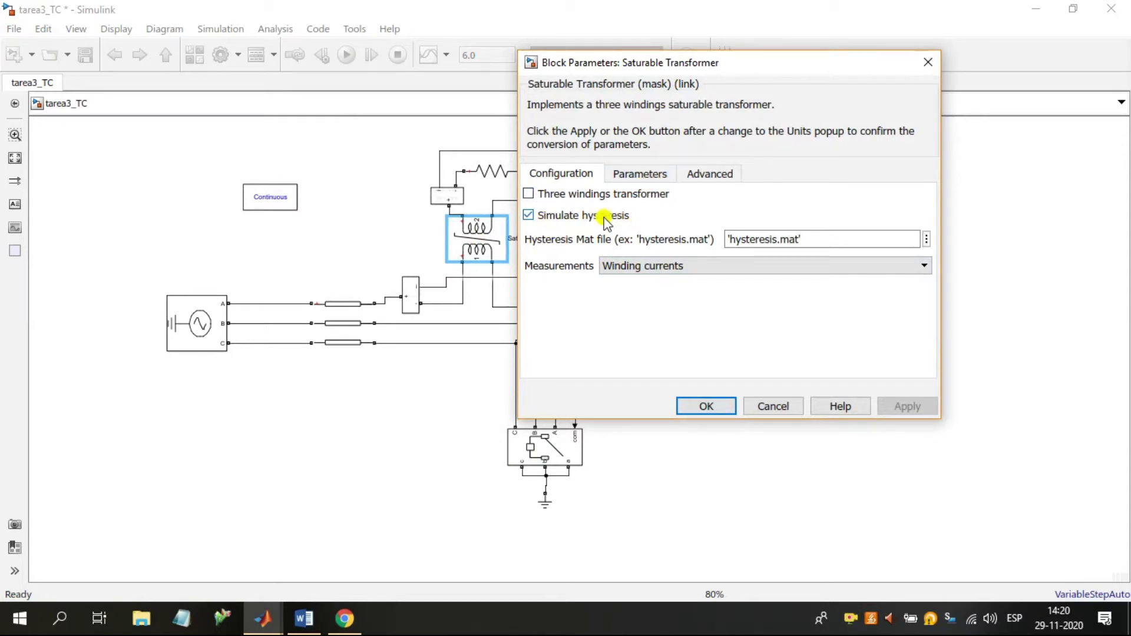
click(642, 175)
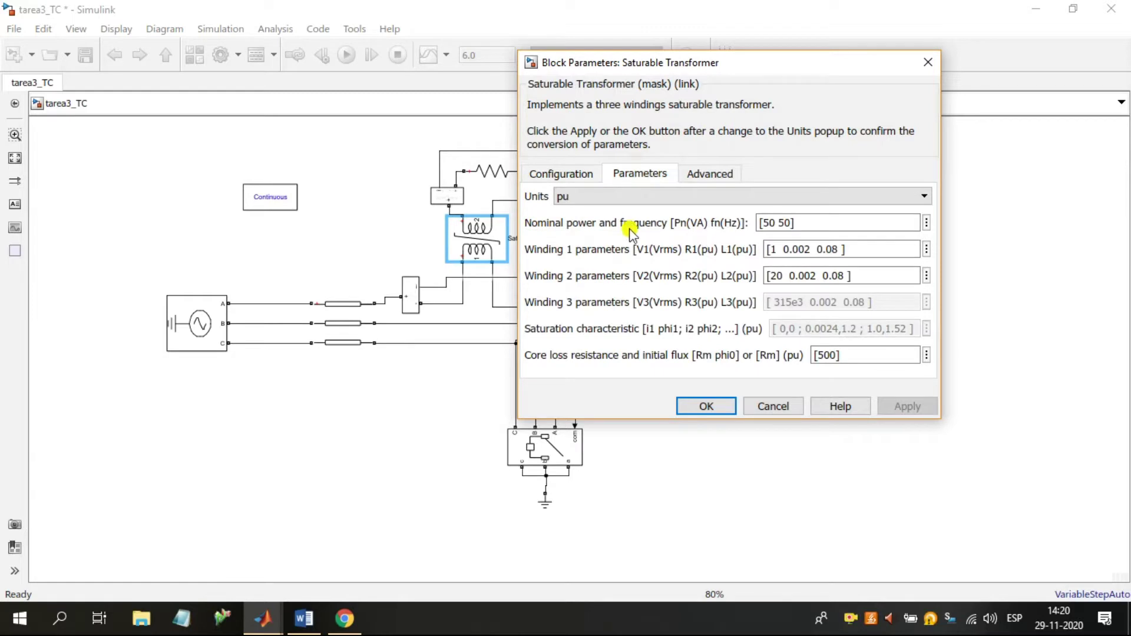
click(779, 221)
click(776, 250)
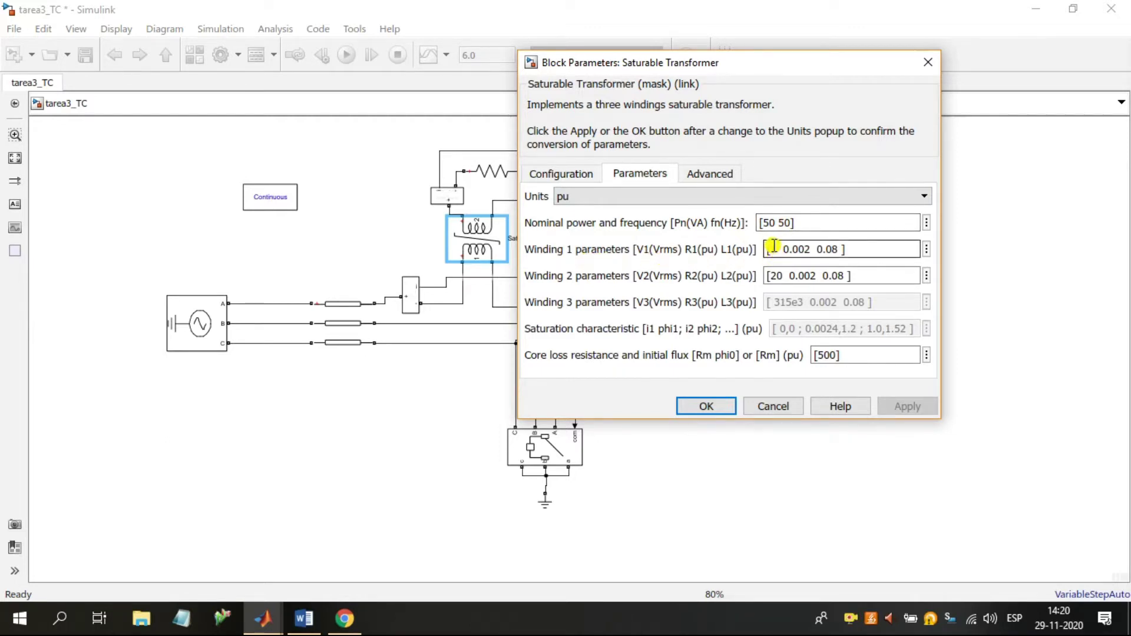
click(797, 275)
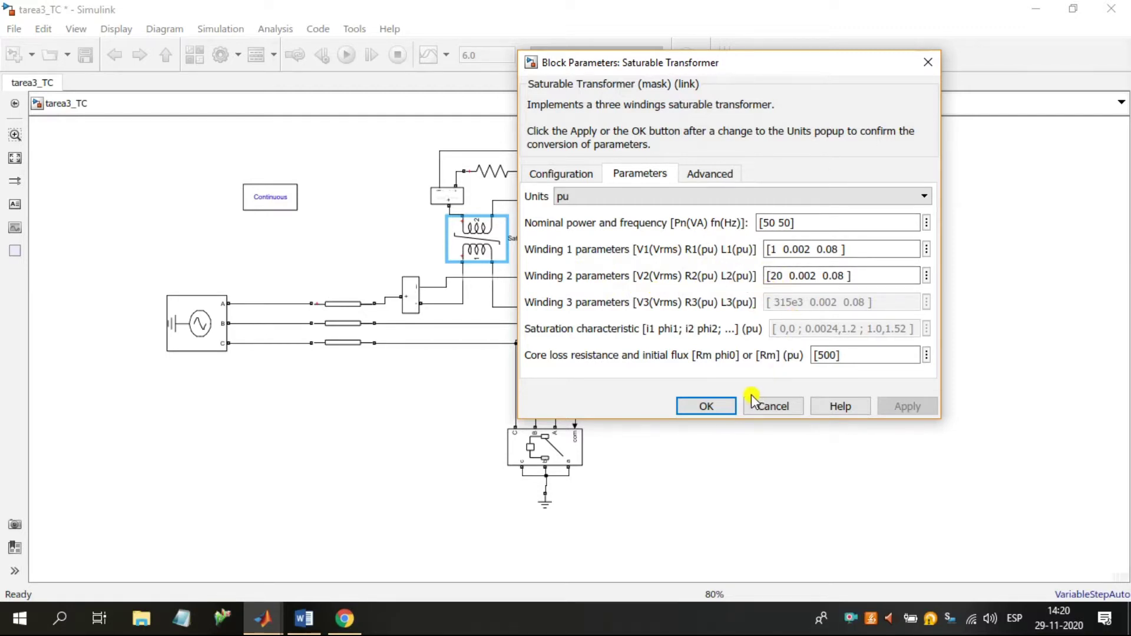
click(706, 407)
Check the resistance of the Series RLC Branch connected to the transformer's secondary
click(497, 175)
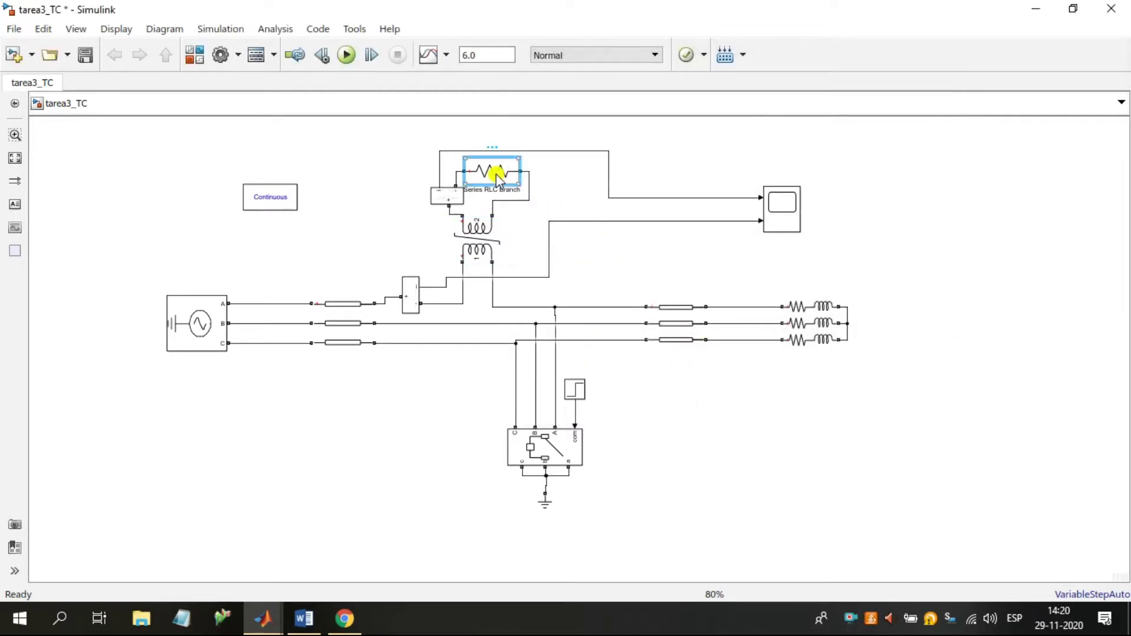
double_click(497, 174)
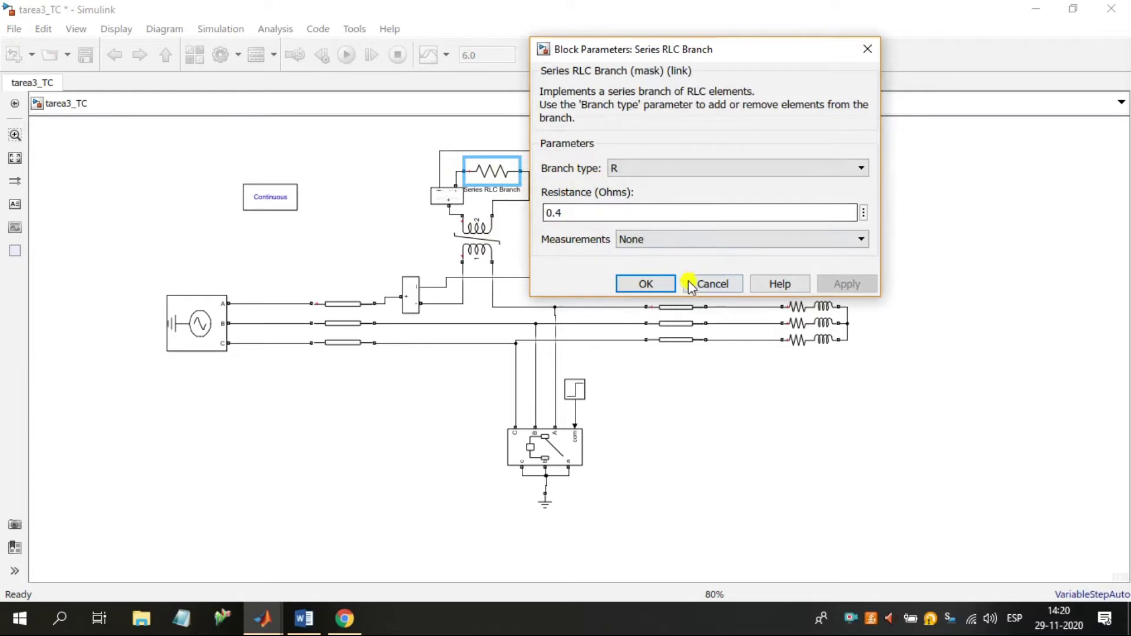
click(645, 285)
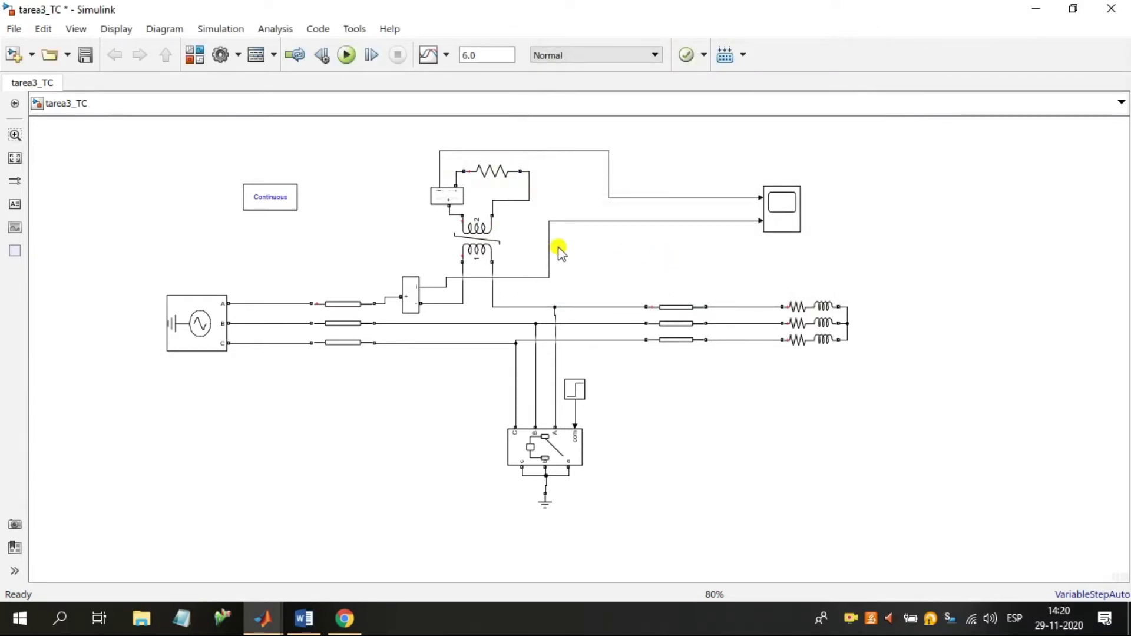
Run the simulation of the tarea3_TC model
click(348, 56)
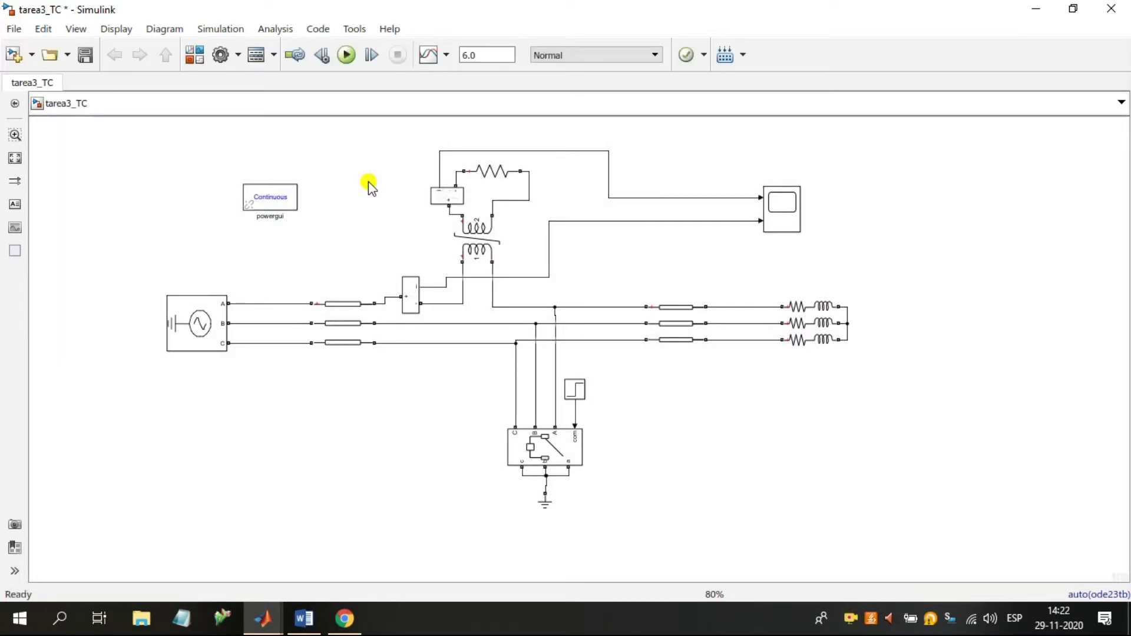
click(357, 338)
click(664, 267)
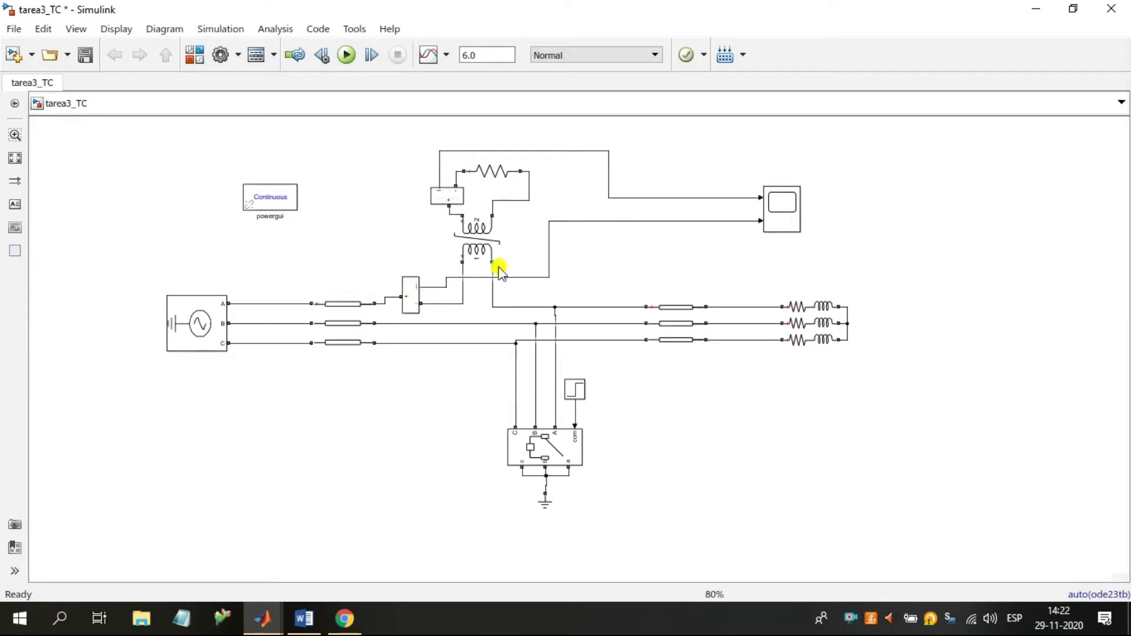
Examine the current measurement blocks on the primary and secondary sides of the saturable transformer
click(422, 287)
click(400, 299)
click(468, 254)
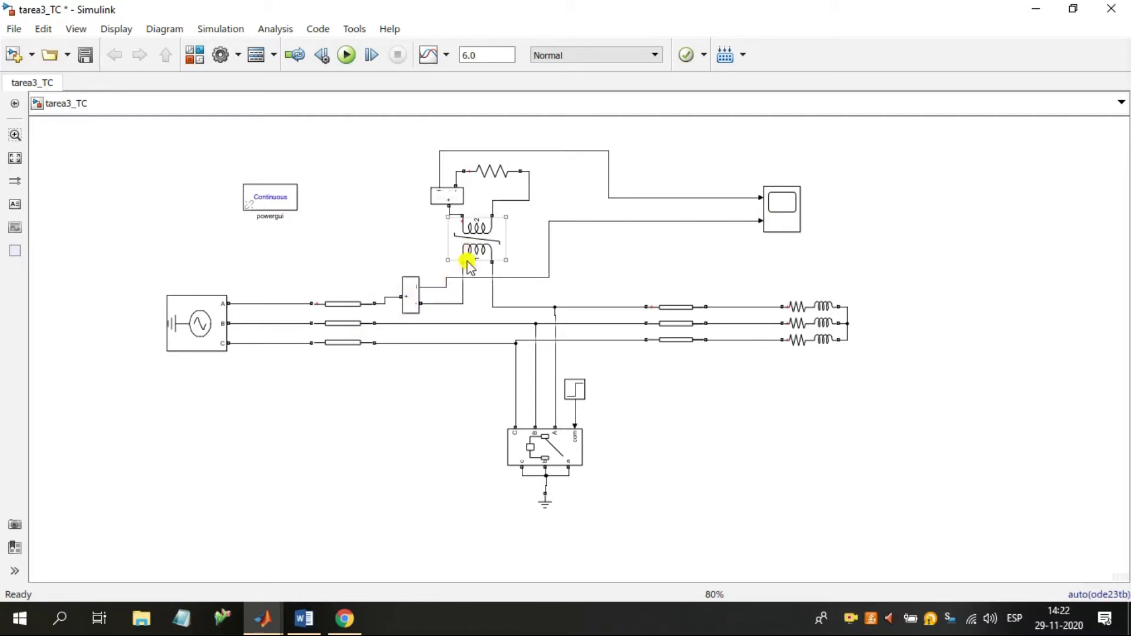
click(453, 201)
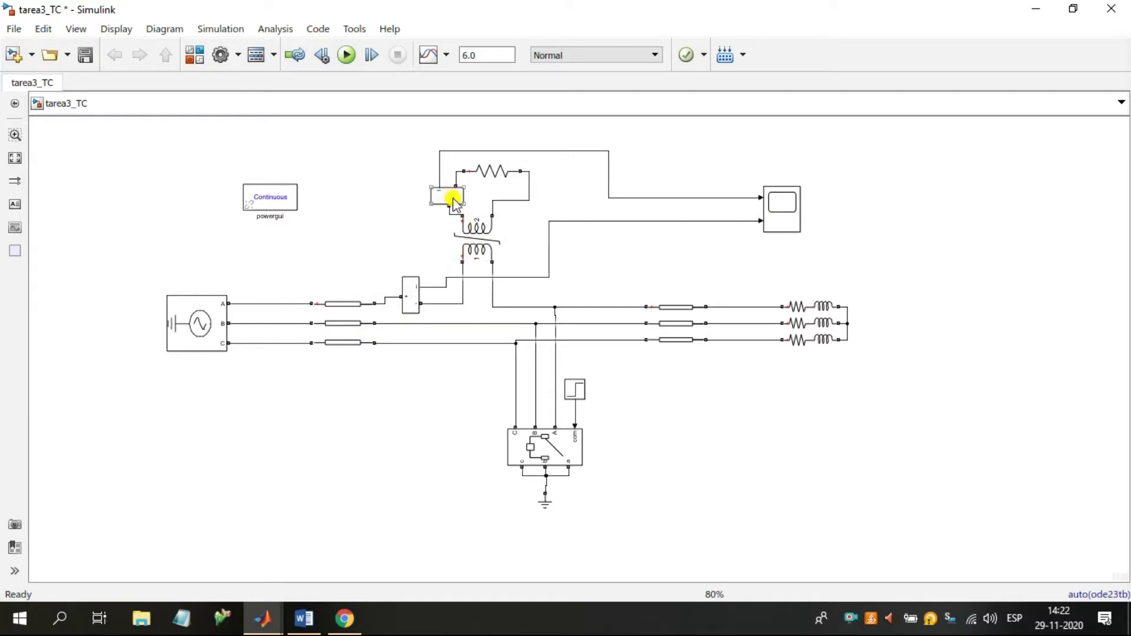
click(469, 226)
Open the Scope and scale its axes to fit the complete current waveforms
click(783, 212)
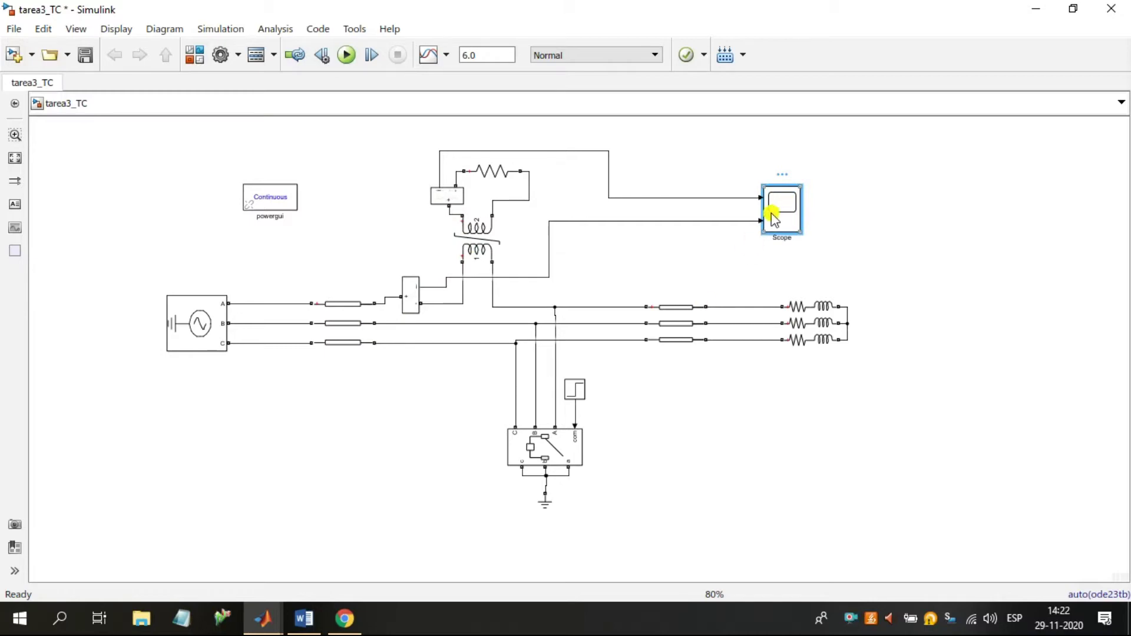
double_click(781, 223)
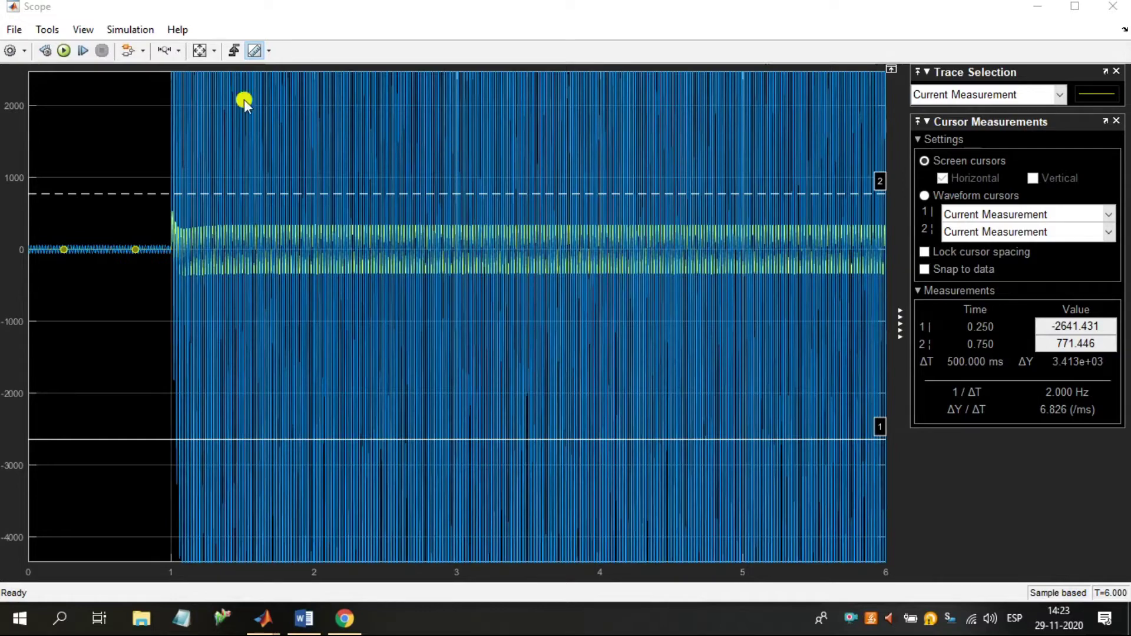
click(202, 52)
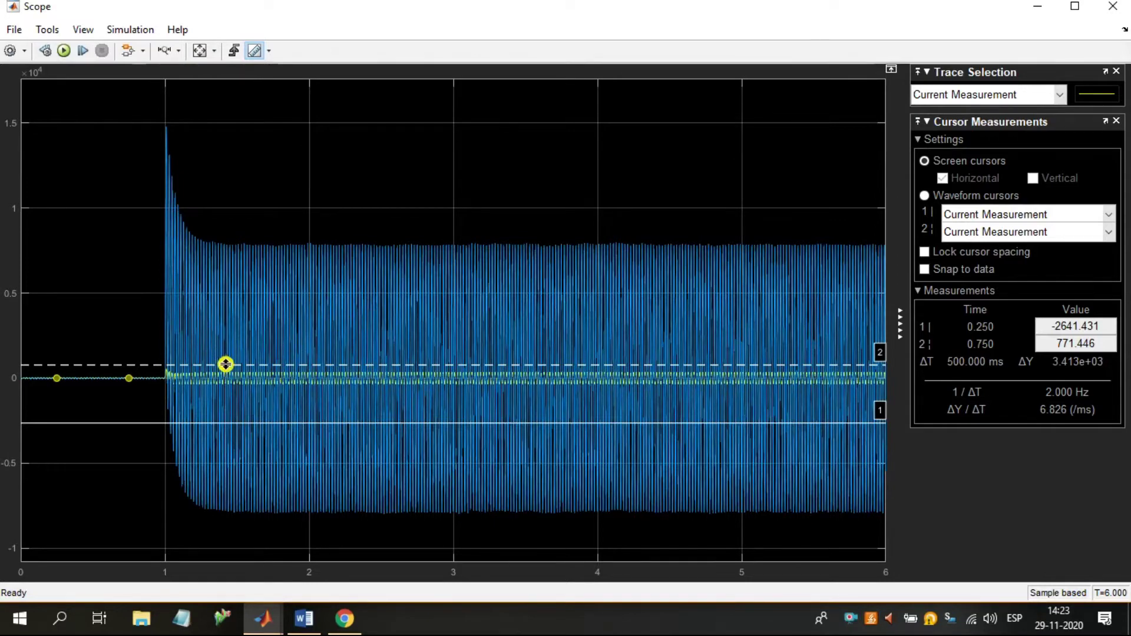
Measure the blue waveform's initial fault peak and its steady-state peak with horizontal cursor 1
drag(255, 425, 256, 126)
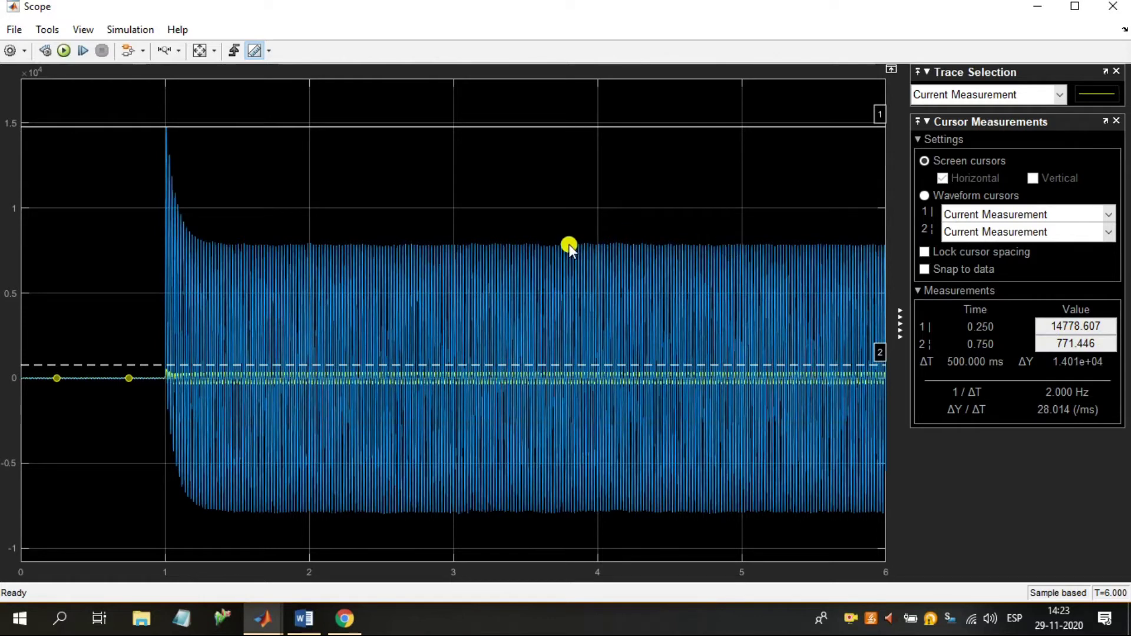
drag(273, 129, 272, 126)
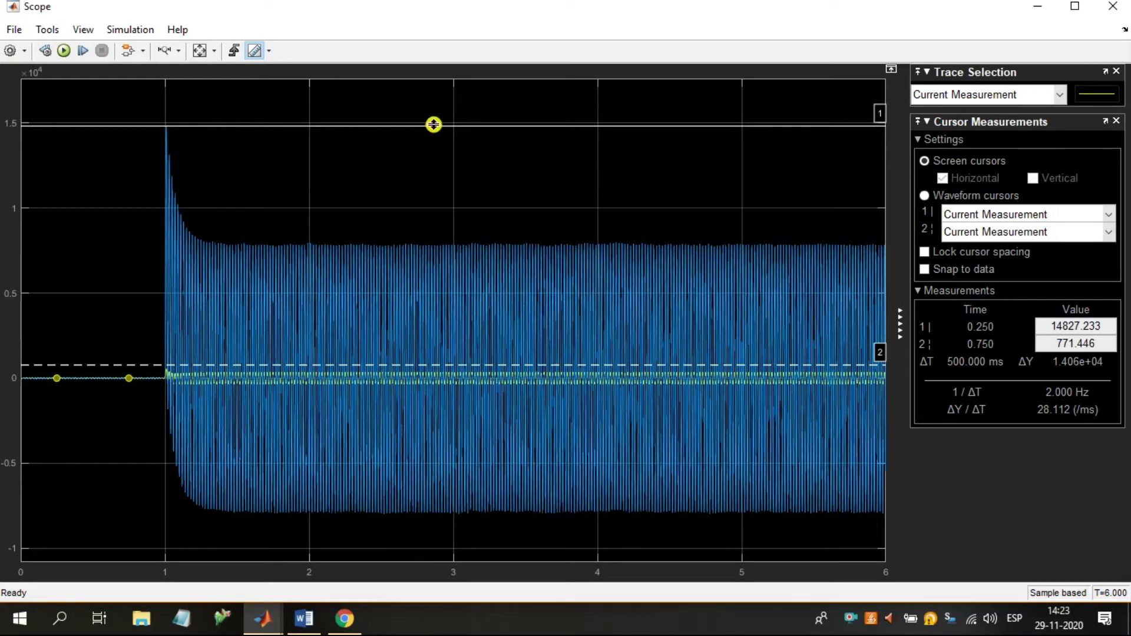
drag(439, 124, 470, 242)
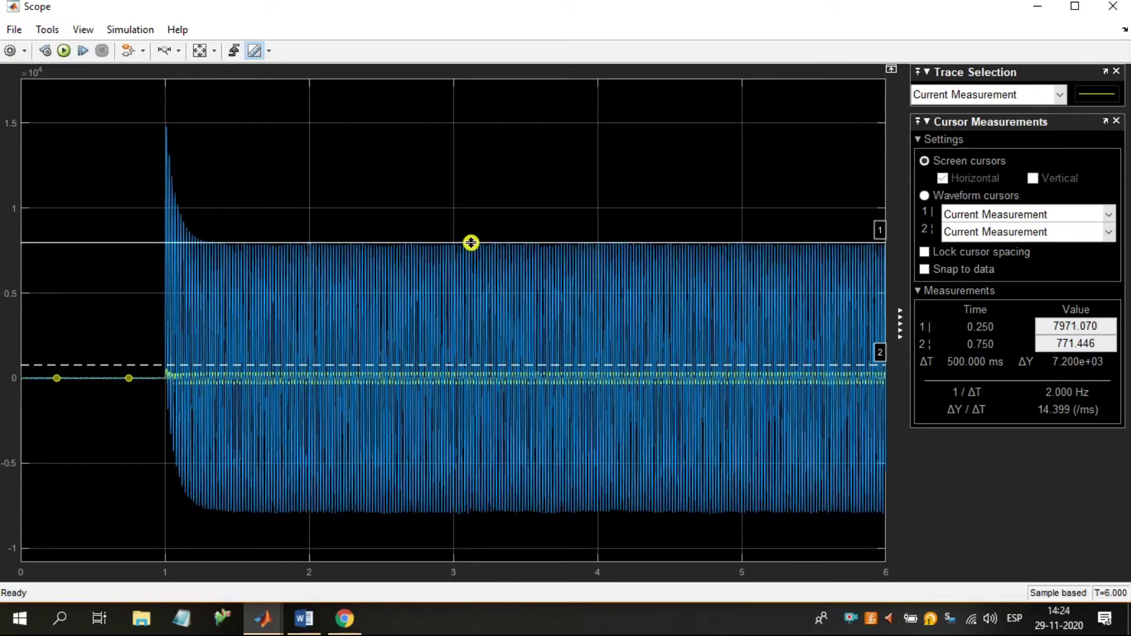
drag(470, 242, 474, 243)
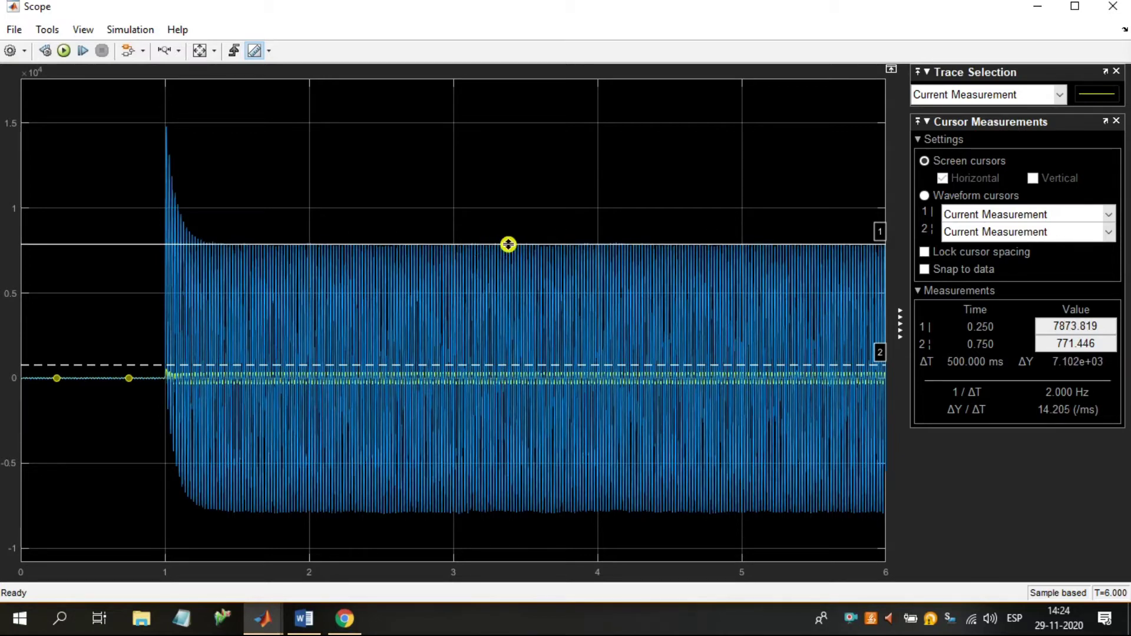
drag(569, 243, 576, 245)
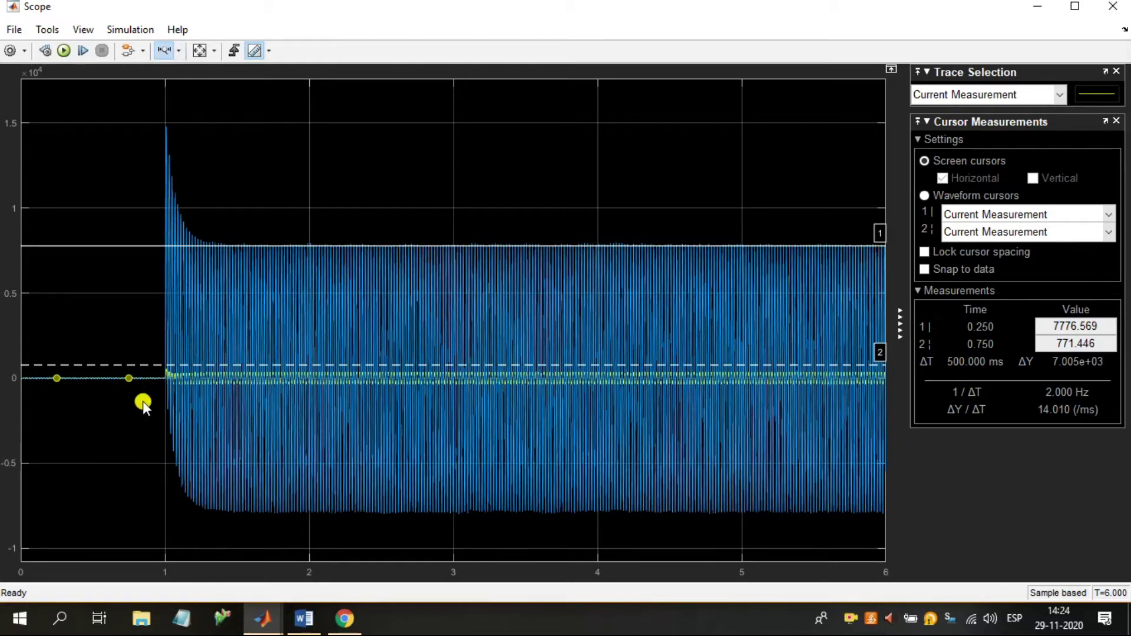
Examine the current waveforms on an enlarged time axis from the fault onset at 1 s through the decaying transient
scroll(155, 377, up, 2)
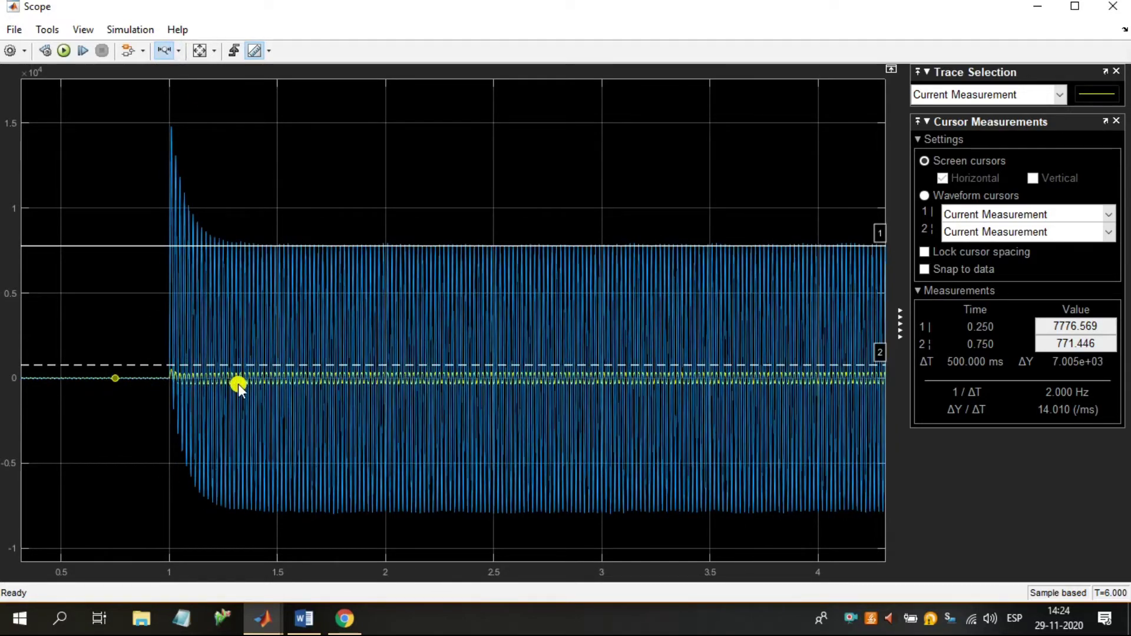
scroll(238, 384, up, 10)
drag(444, 384, 219, 456)
scroll(179, 292, down, 5)
scroll(250, 268, up, 3)
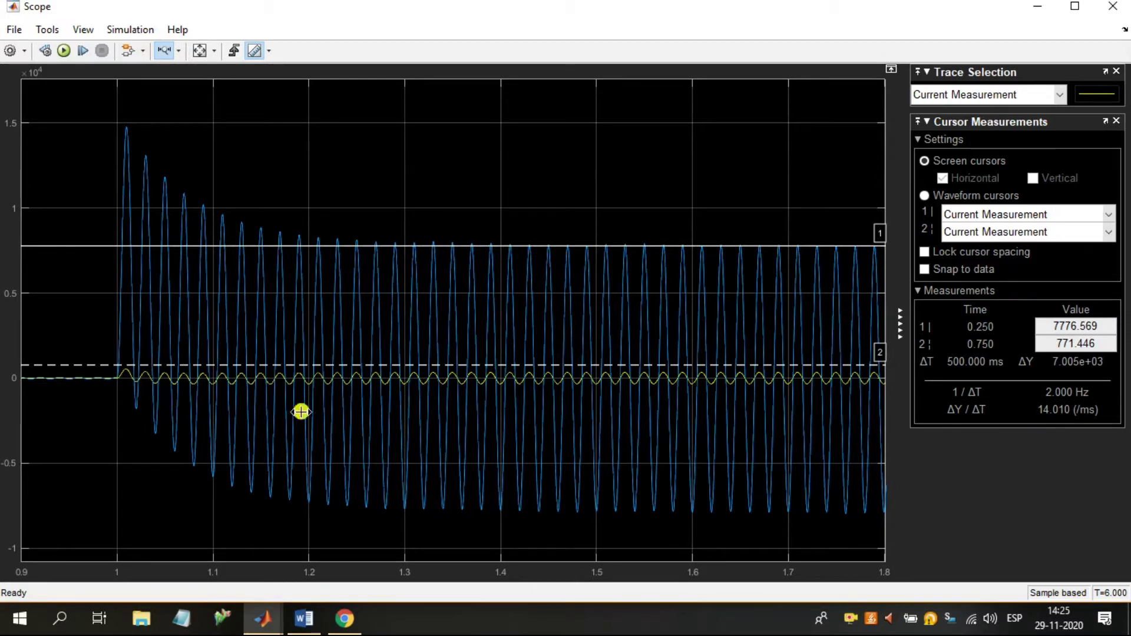
drag(97, 379, 575, 379)
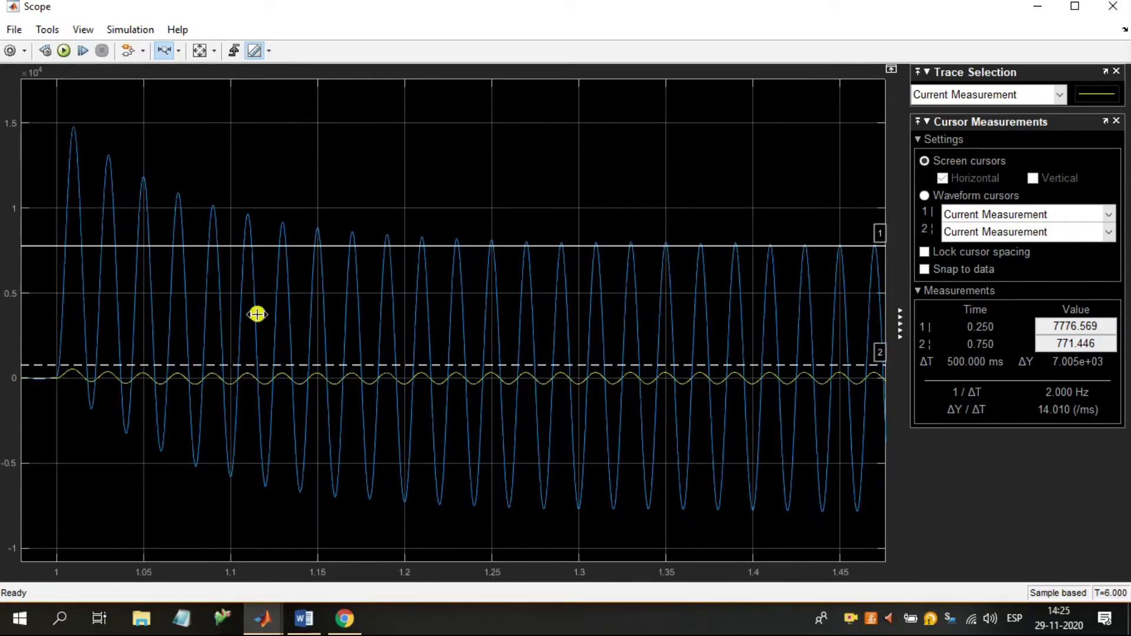
Measure the yellow secondary current waveform's settled peak during the fault with horizontal cursor 1, and close the Scope
click(180, 49)
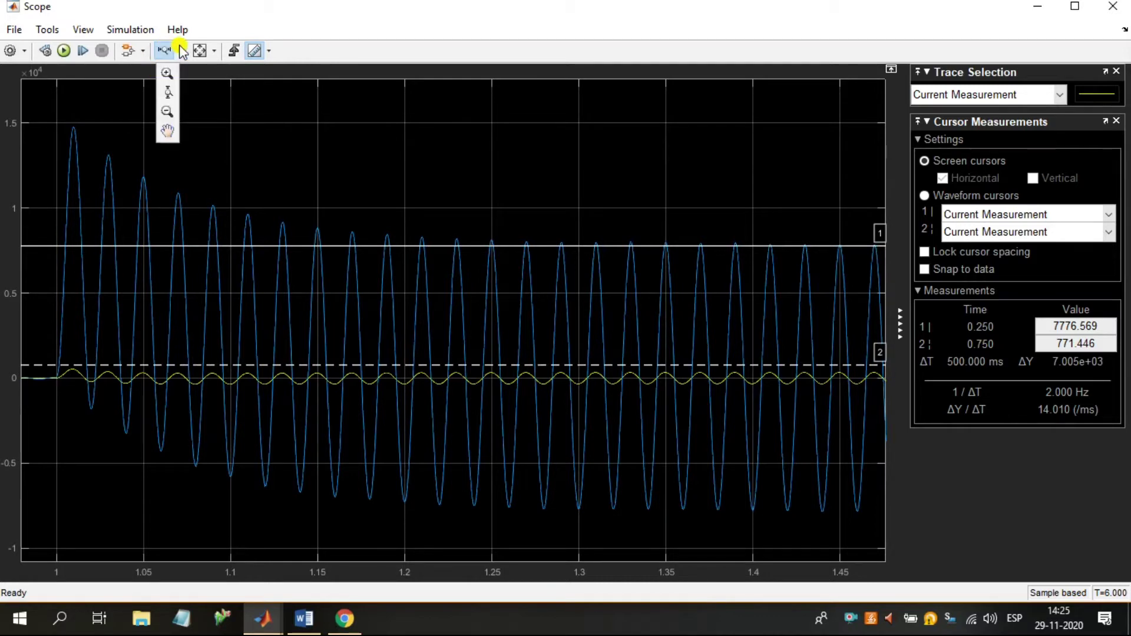
click(168, 81)
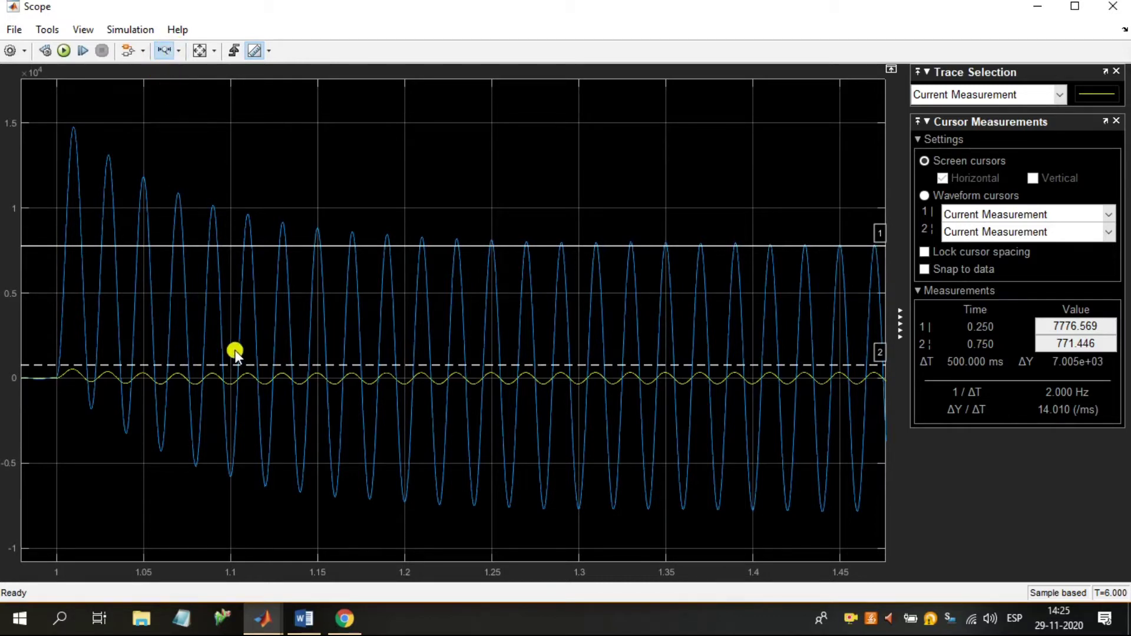
drag(244, 347, 243, 419)
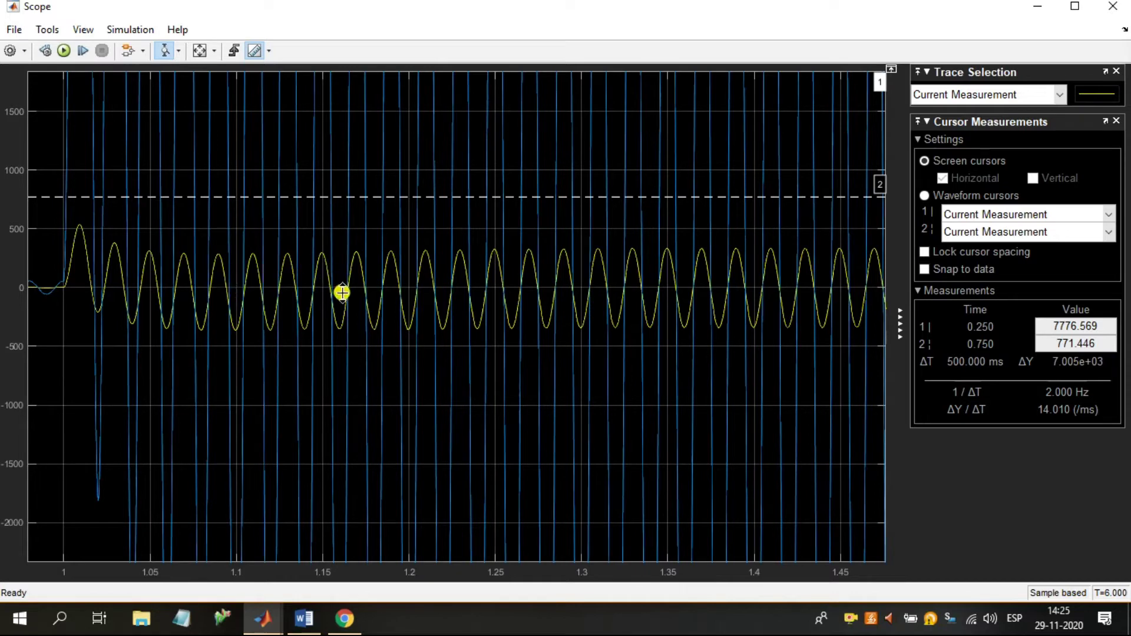
click(177, 51)
click(168, 92)
drag(56, 302, 405, 321)
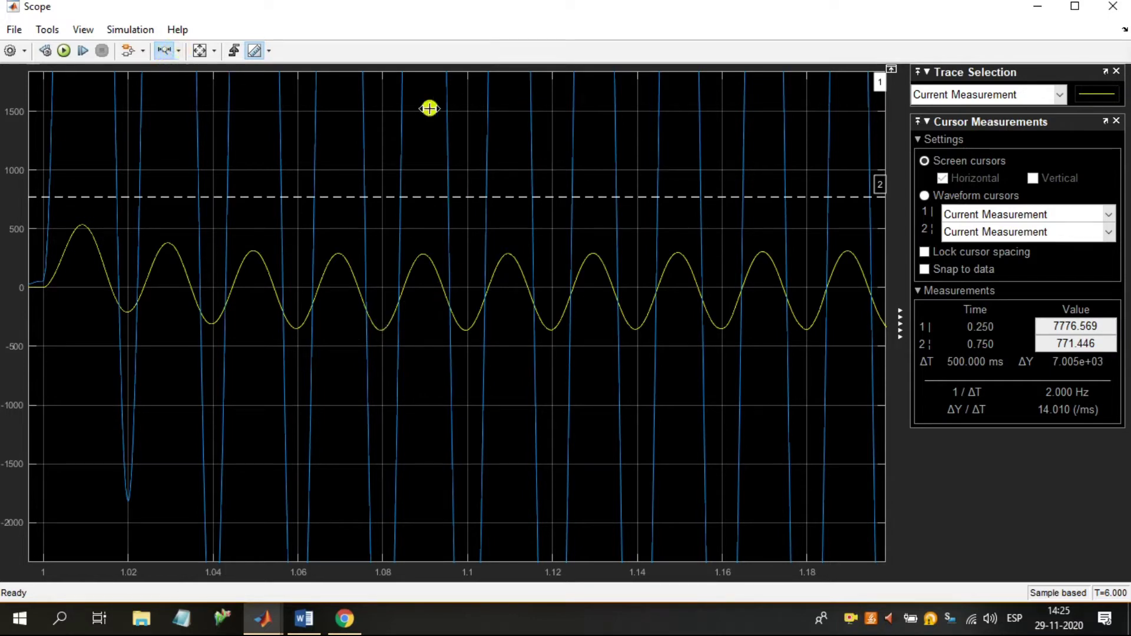
click(164, 51)
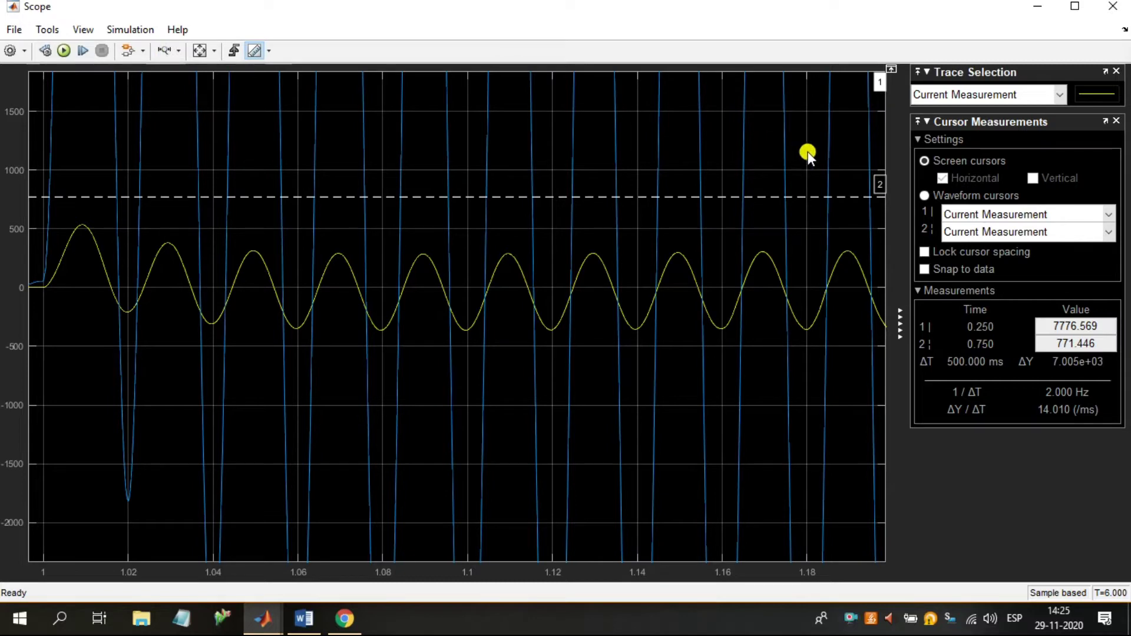
drag(879, 82, 734, 253)
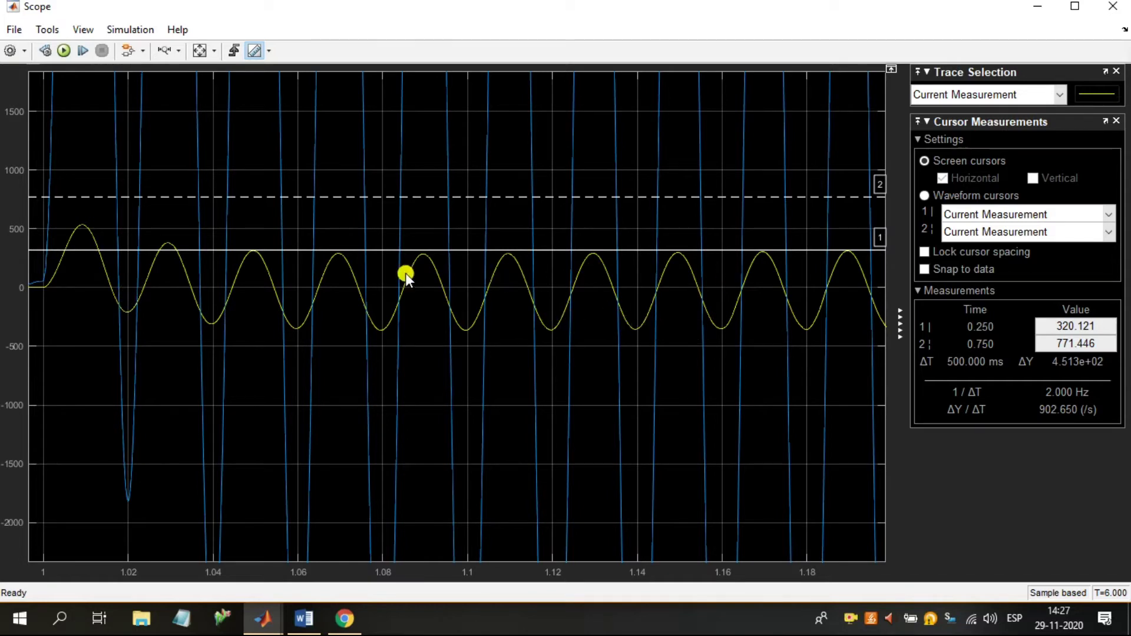
click(1112, 6)
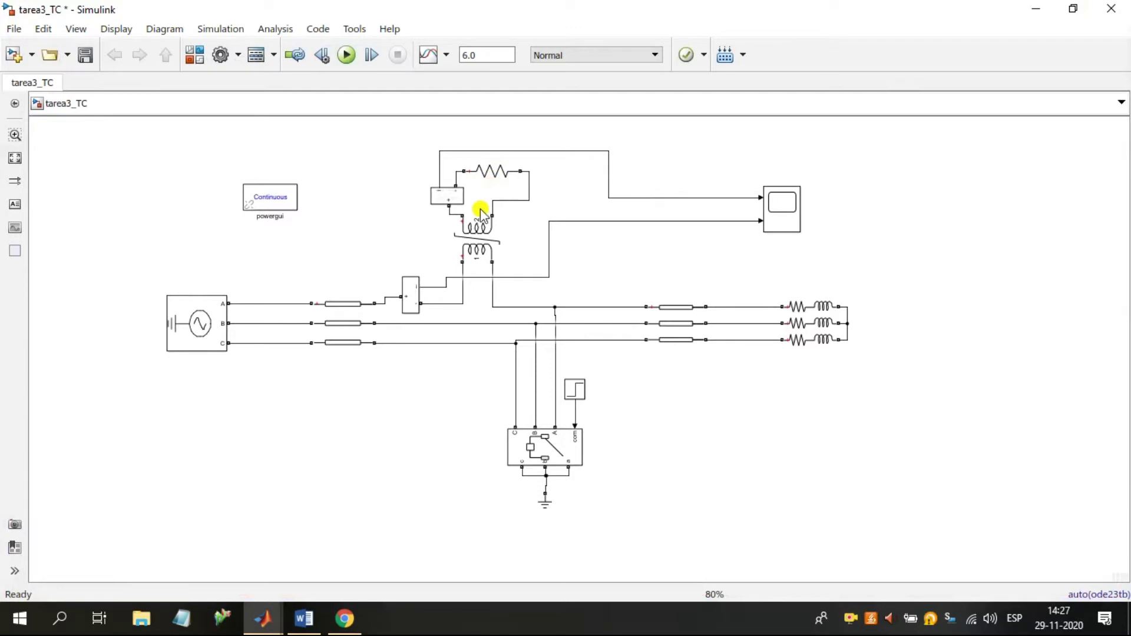
Set the saturable transformer's winding 2 voltage V2 to 5 Vrms and rerun the simulation
double_click(475, 238)
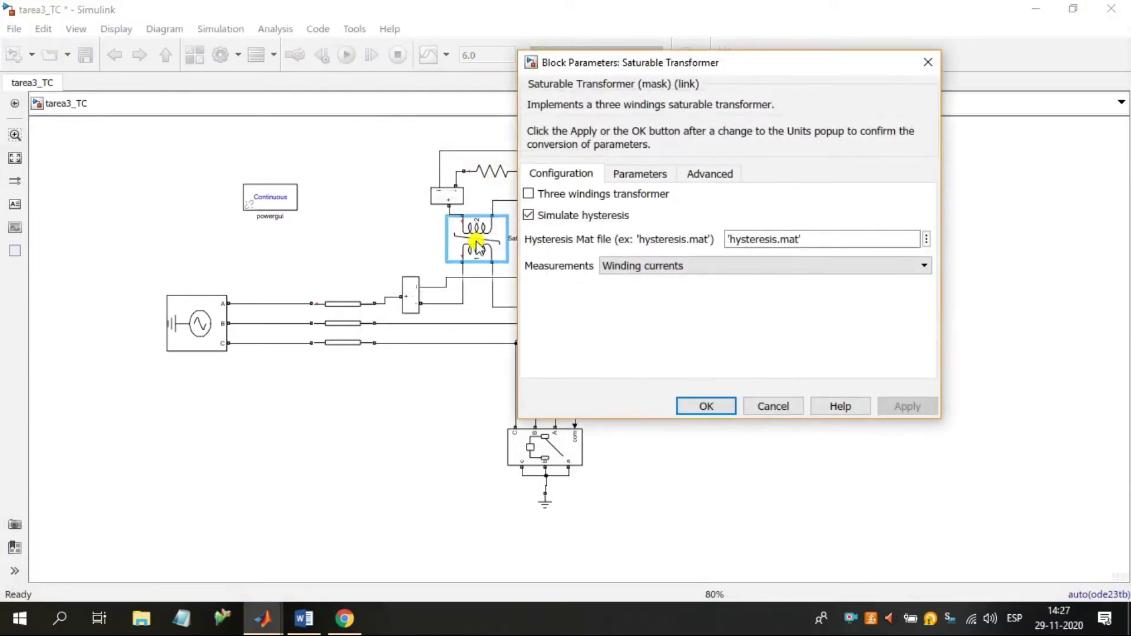
click(650, 174)
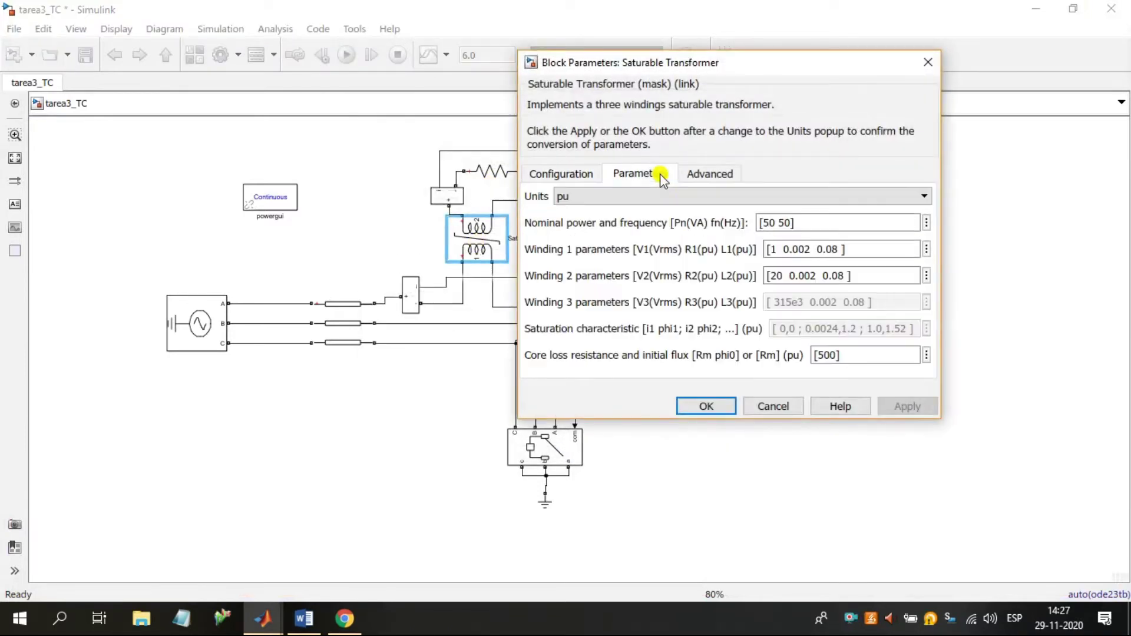
click(773, 277)
key(BackSpace)
text(20)
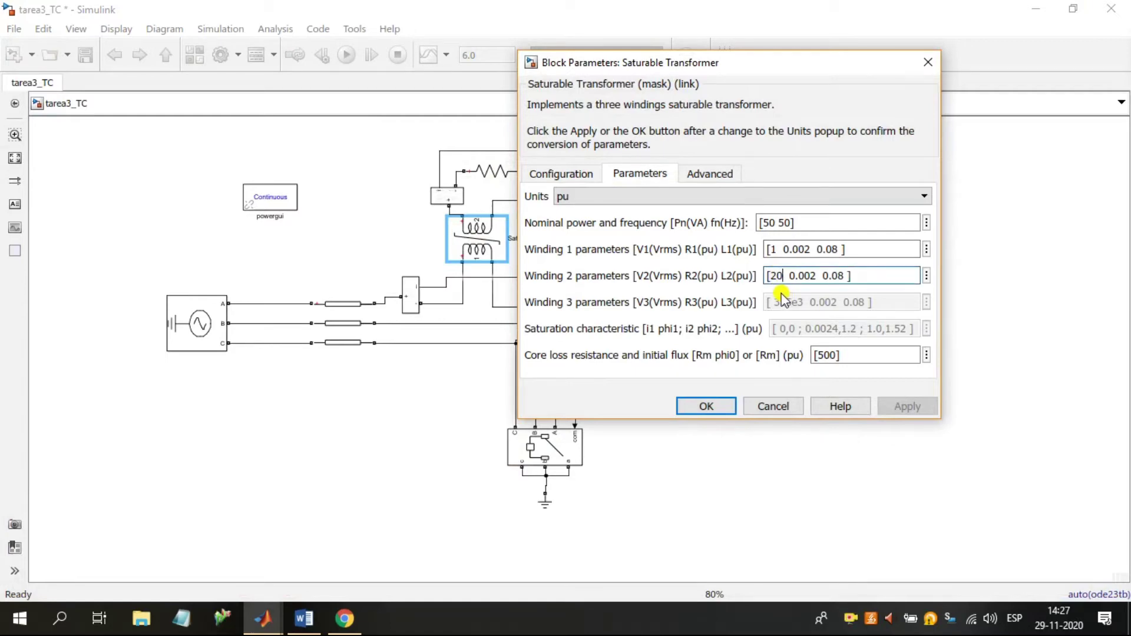
key(BackSpace)
key(BackSpace)
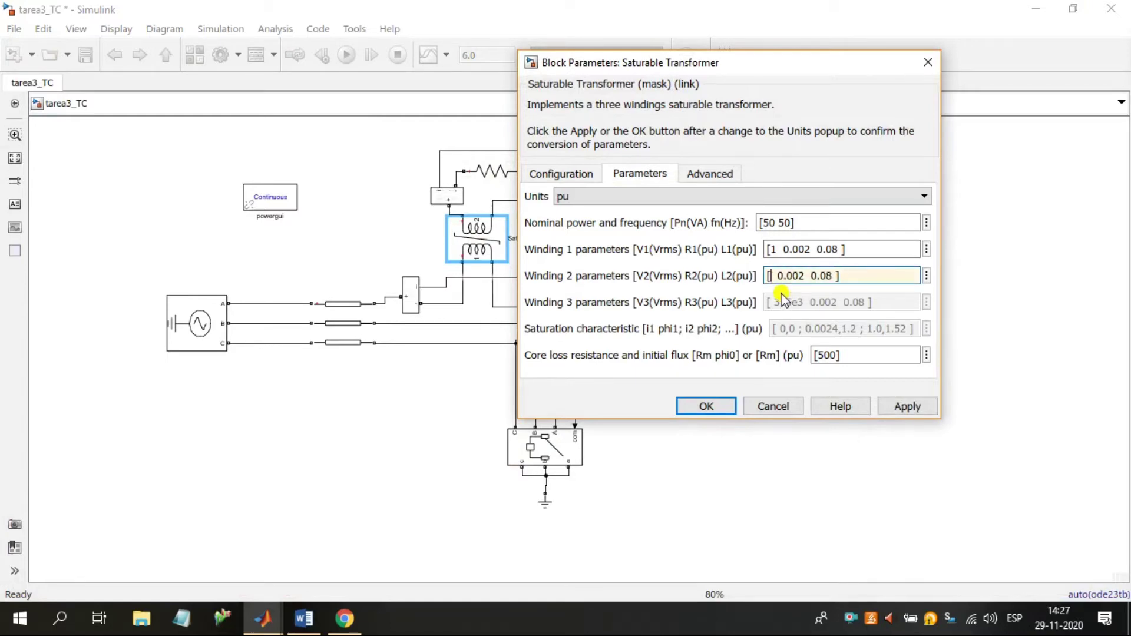
text(5)
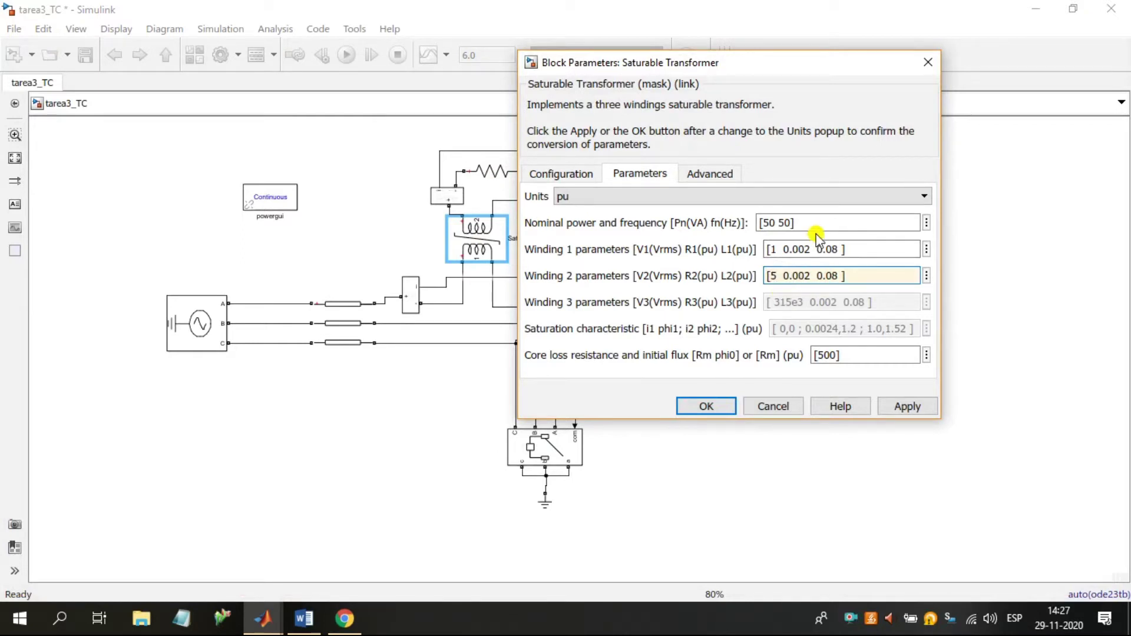
key(Return)
click(347, 57)
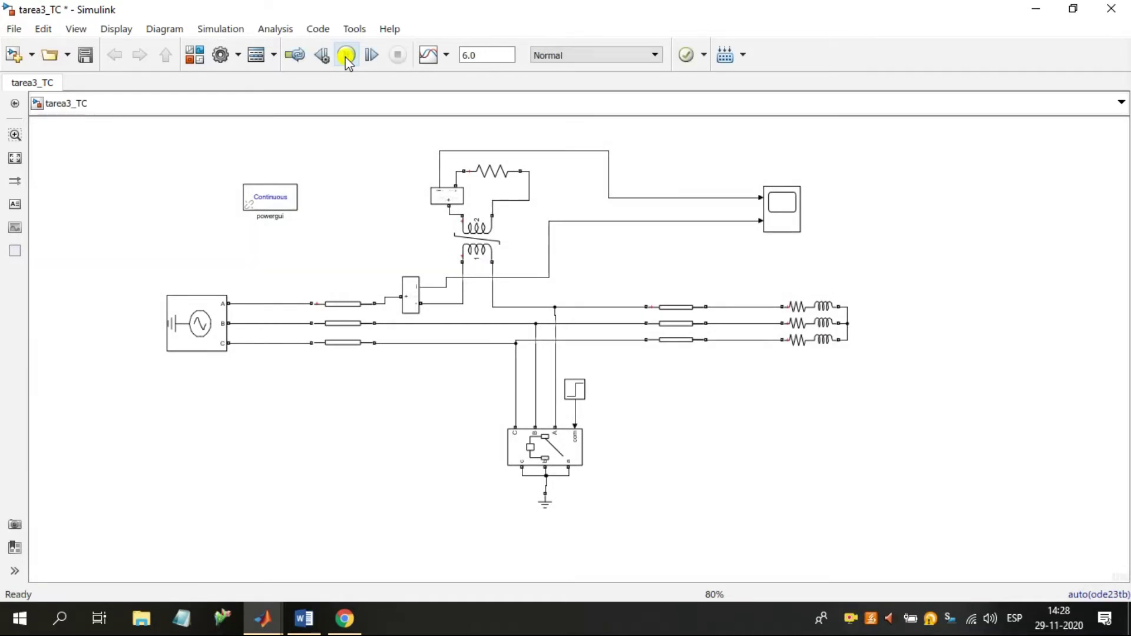
Examine the new yellow secondary current waveform in the Scope on enlarged axes, from the fault onset at 1 s to about 1.3 s
double_click(782, 209)
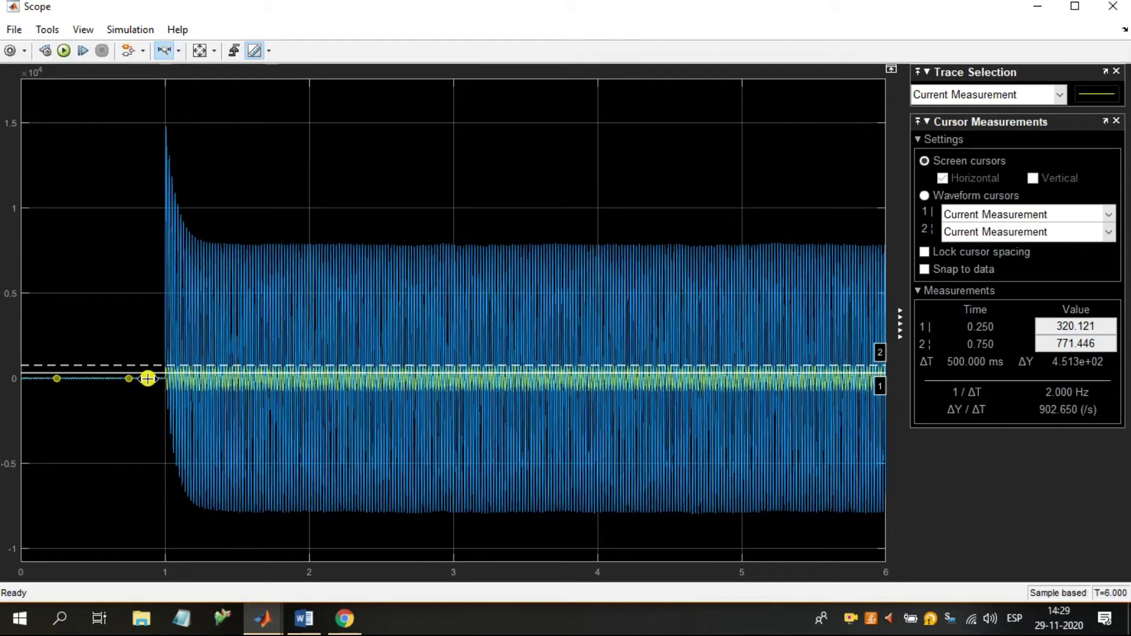
click(327, 384)
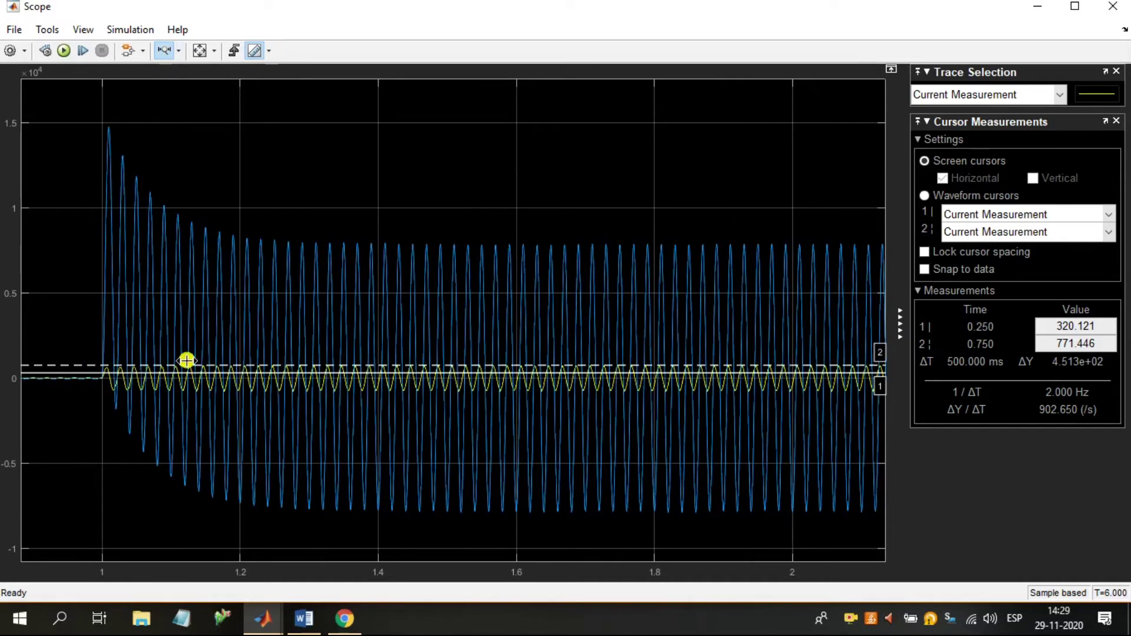
click(180, 51)
click(171, 92)
drag(398, 357, 399, 403)
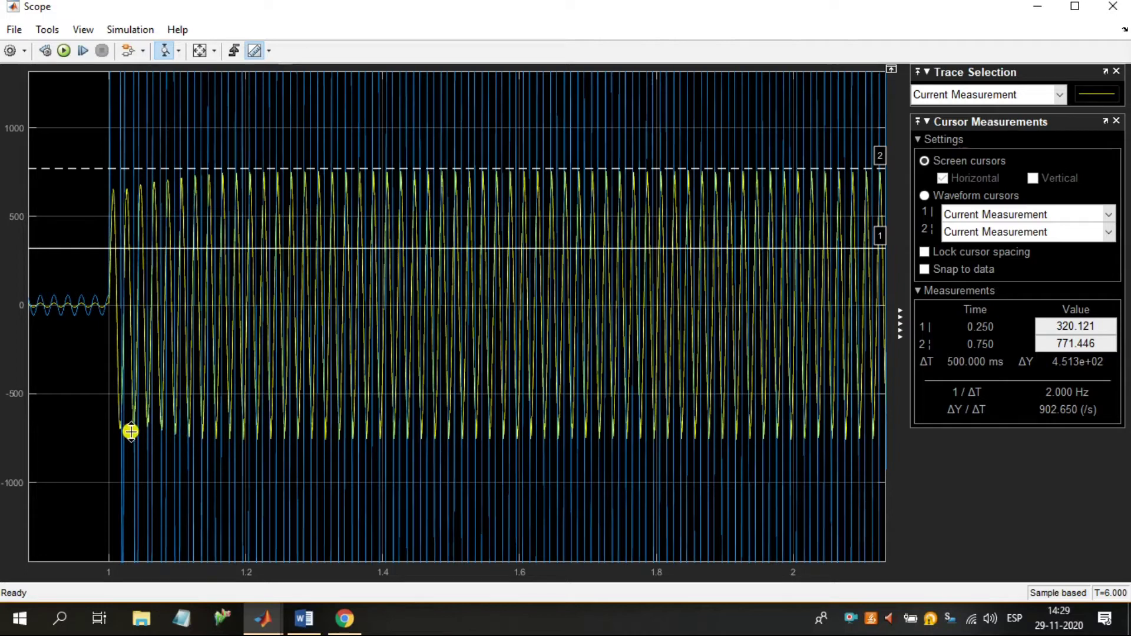
click(176, 48)
drag(111, 93, 189, 94)
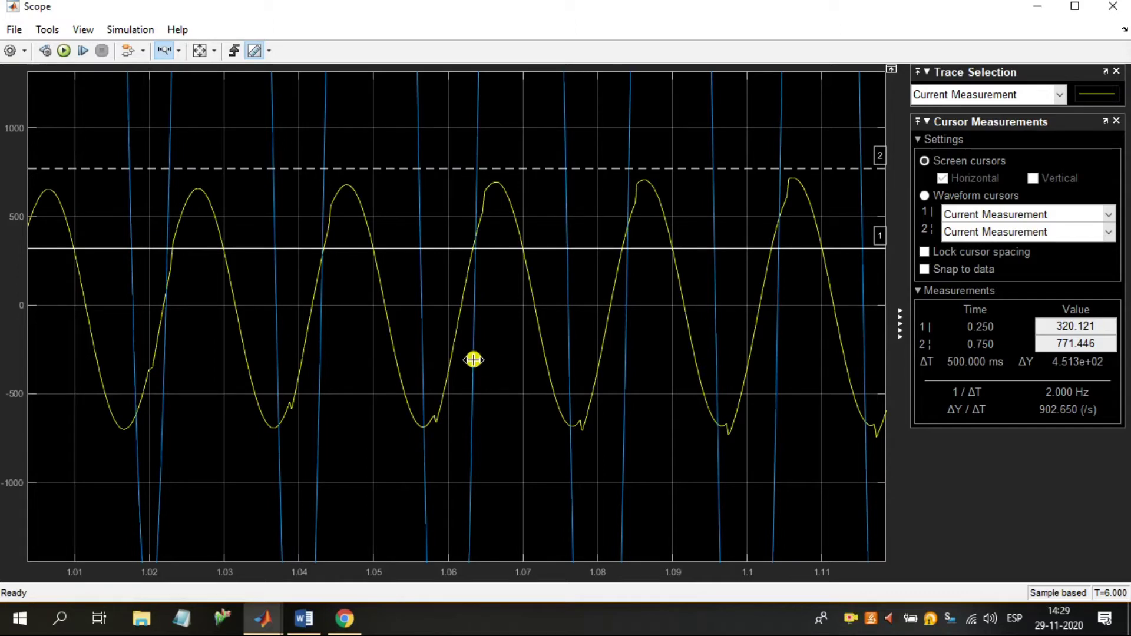
click(164, 50)
drag(586, 374, 459, 389)
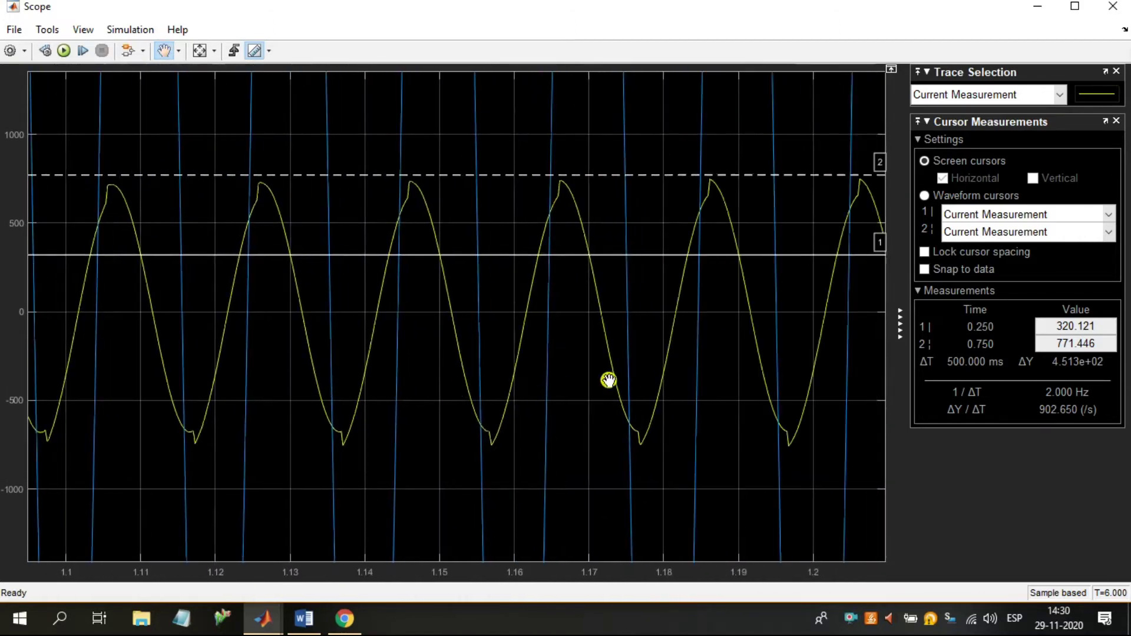
drag(672, 374, 374, 397)
drag(637, 403, 376, 434)
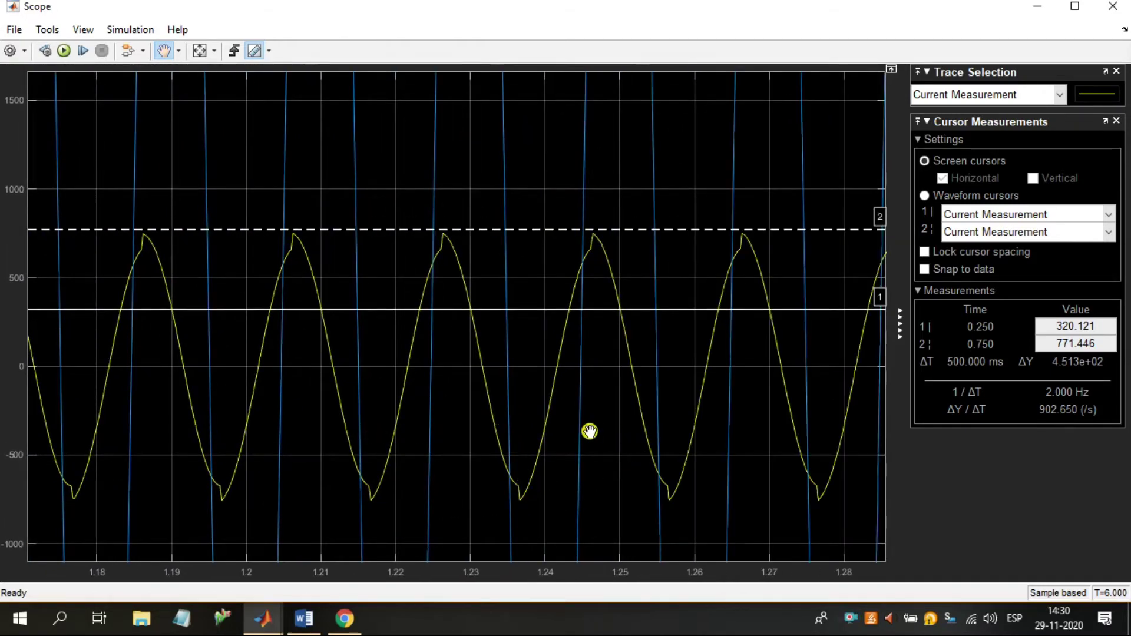
drag(589, 431, 470, 434)
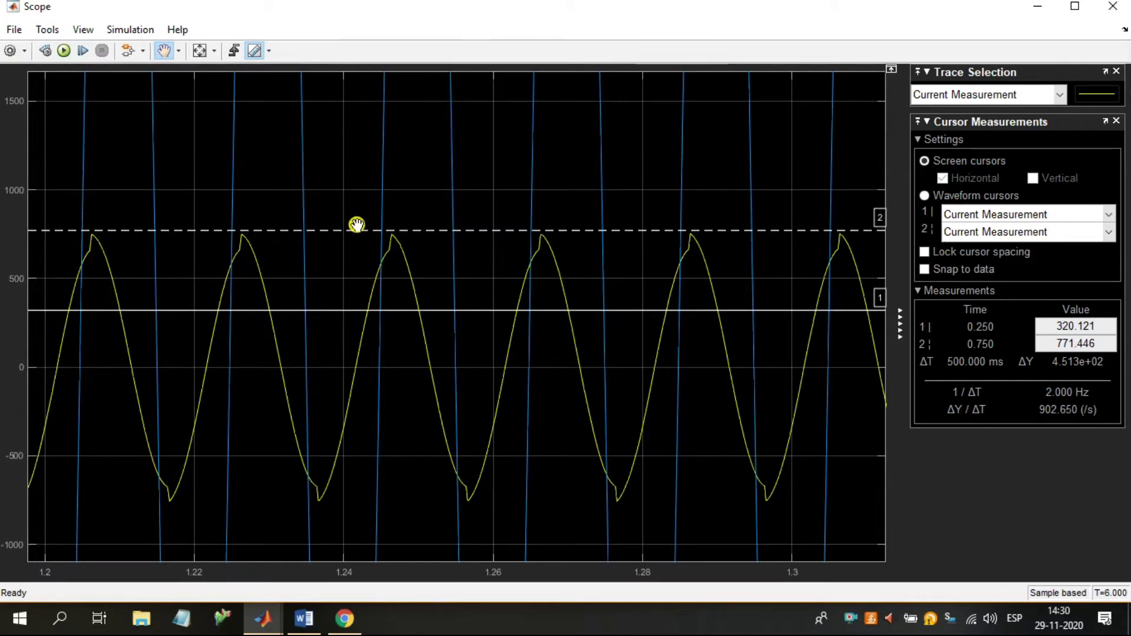
Measure the distorted yellow waveform's steady-state peak with the horizontal cursors, and close the Scope
click(179, 50)
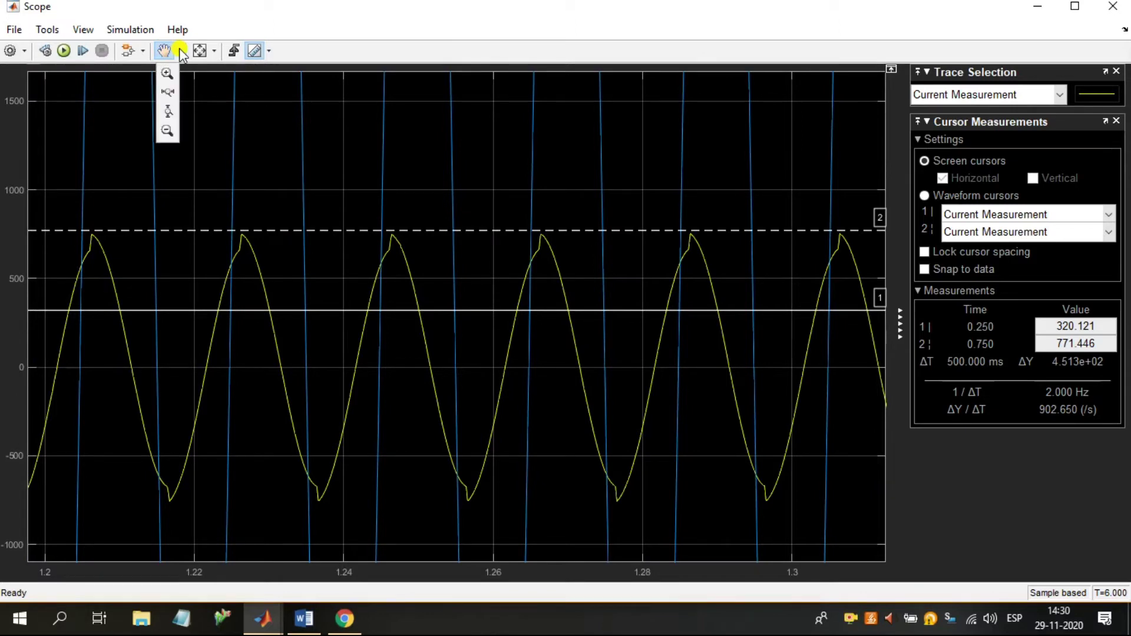
click(171, 75)
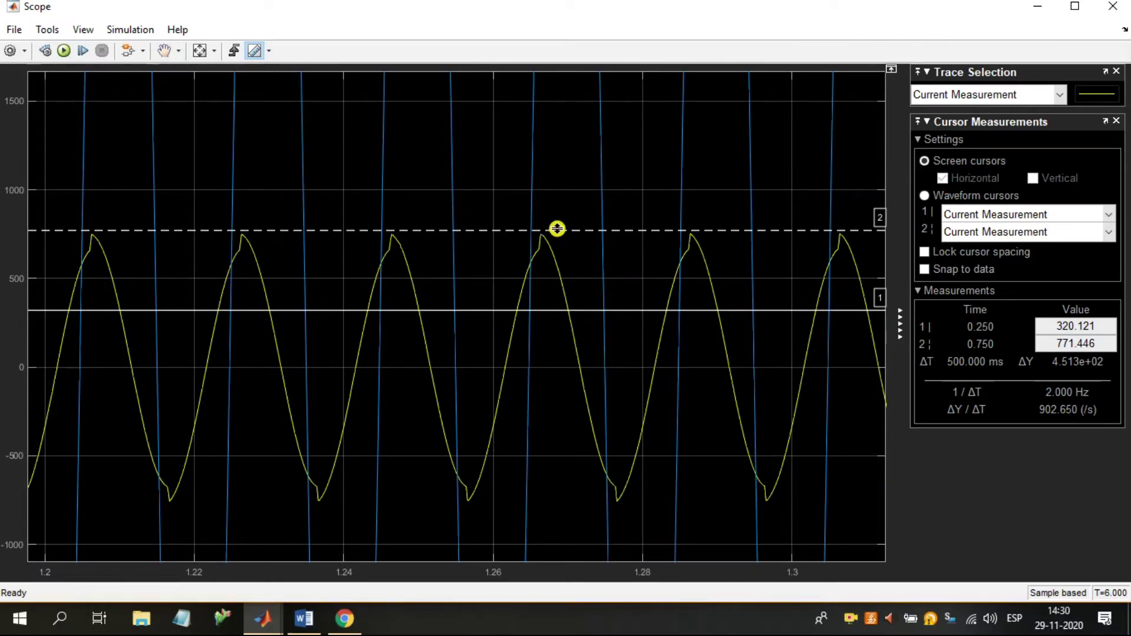
drag(566, 228, 572, 234)
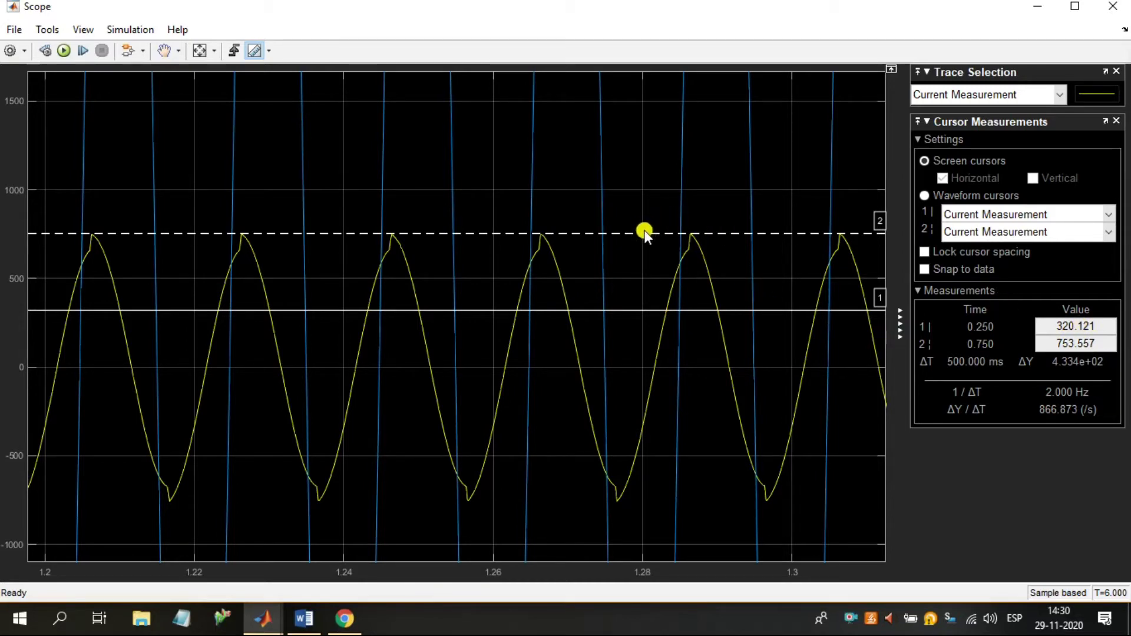
drag(644, 232, 643, 197)
drag(636, 309, 642, 234)
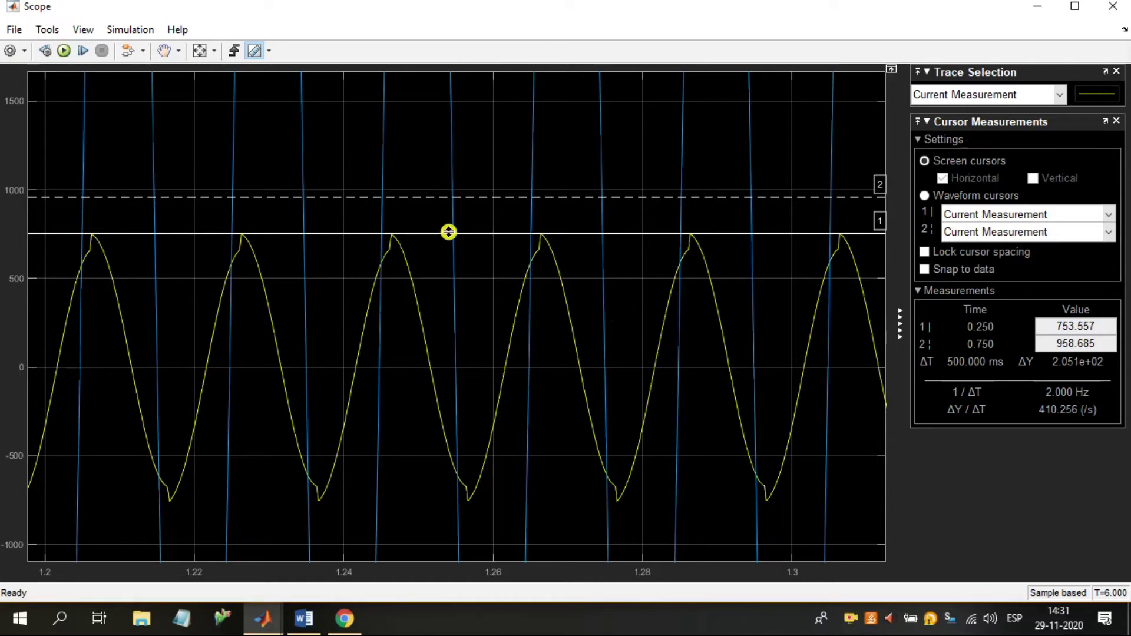
drag(427, 234, 430, 234)
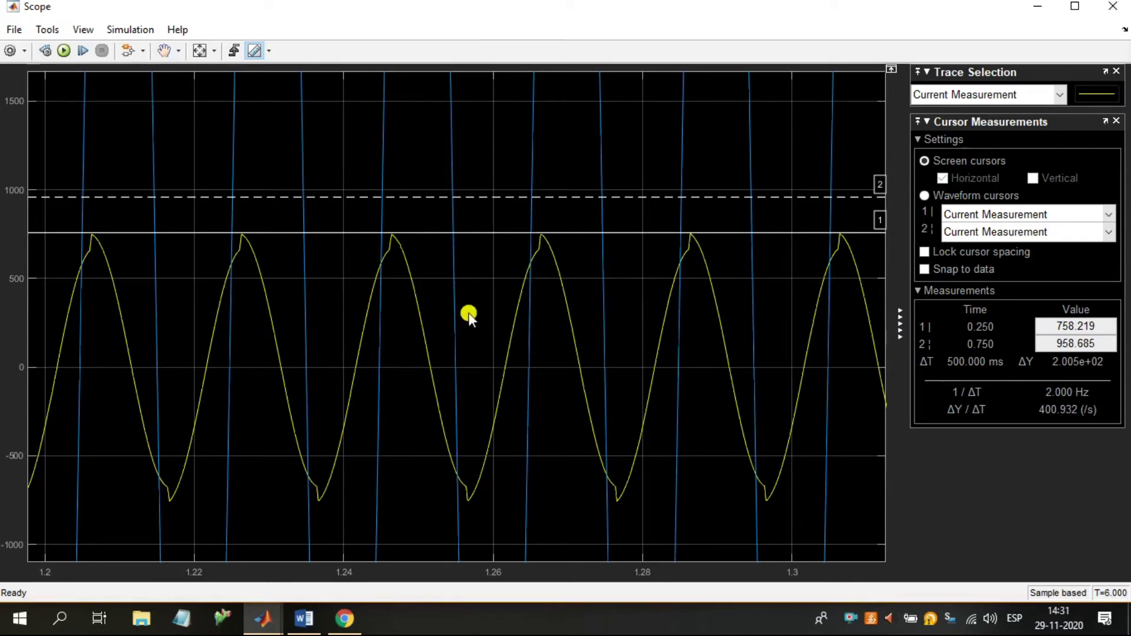
drag(467, 233, 467, 237)
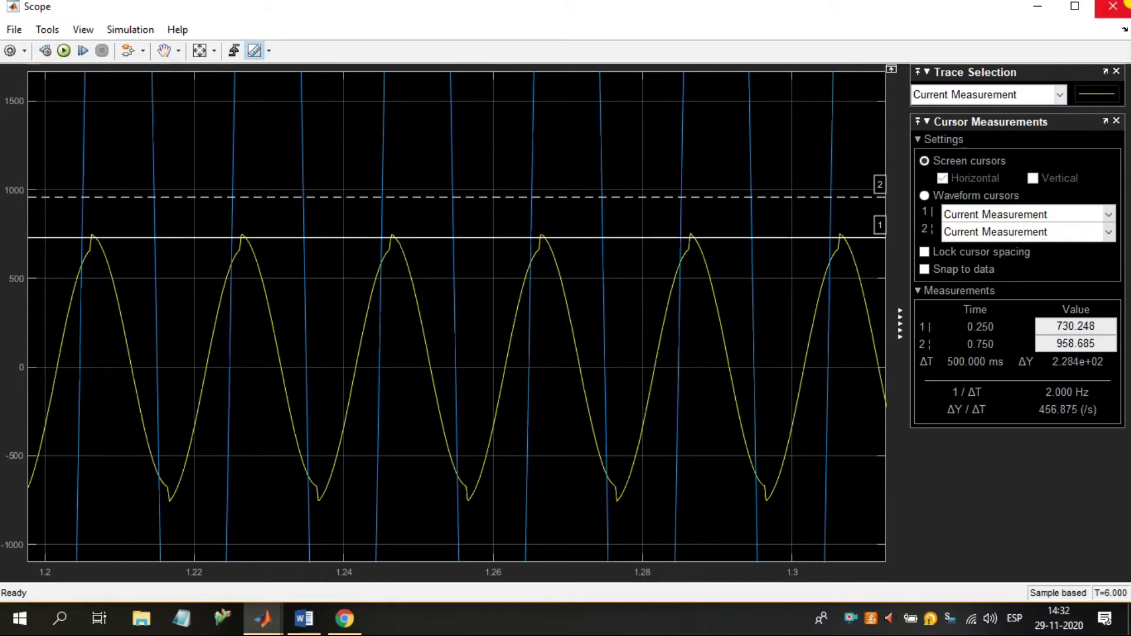
click(1119, 5)
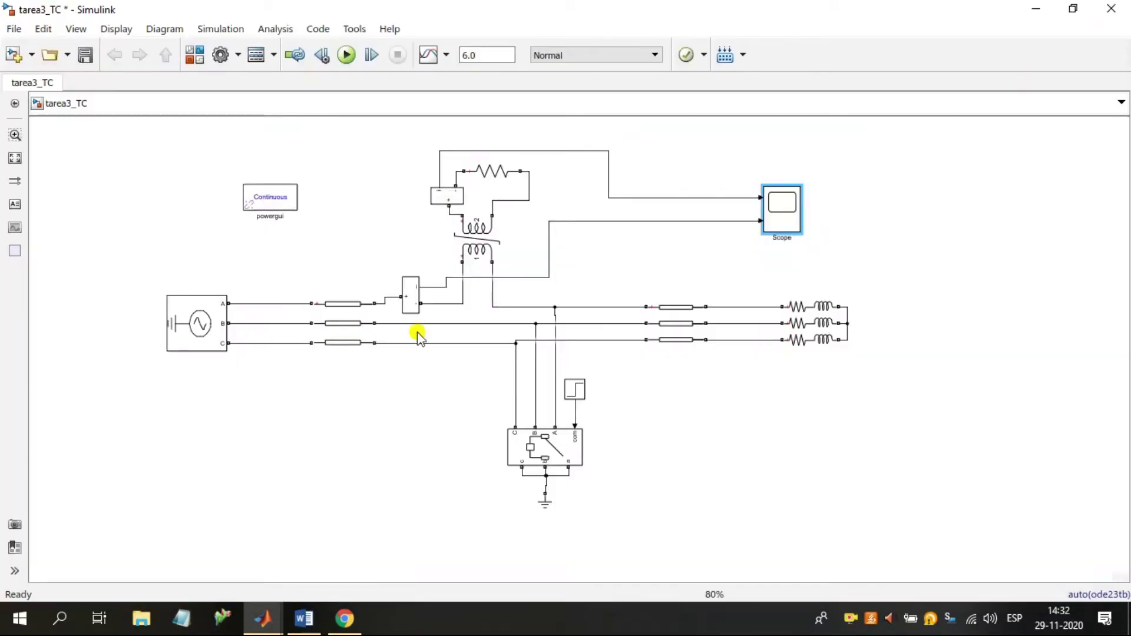
Set the saturable transformer's winding 2 voltage V2 to 1.1 Vrms, apply the change and rerun the simulation
double_click(477, 236)
click(648, 174)
click(774, 276)
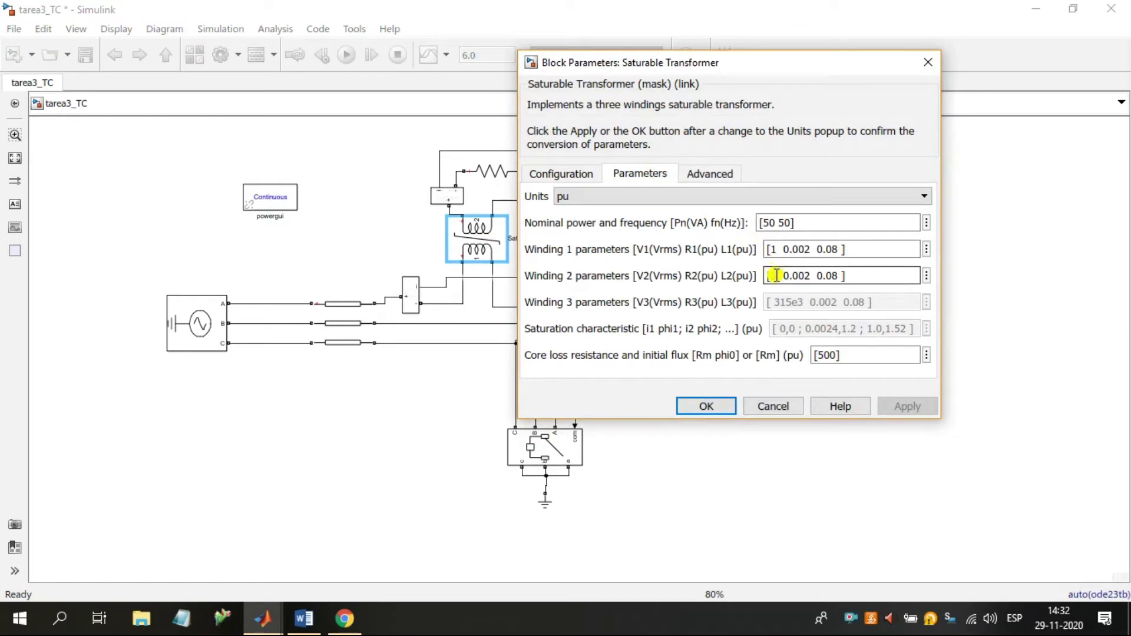
double_click(775, 275)
text(5)
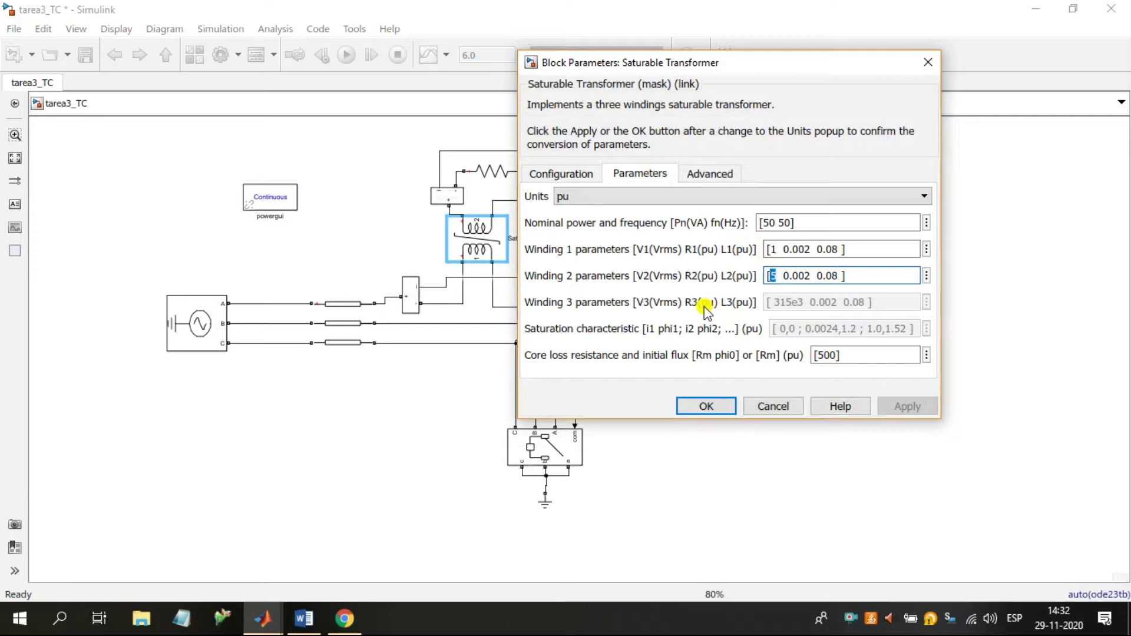
key(BackSpace)
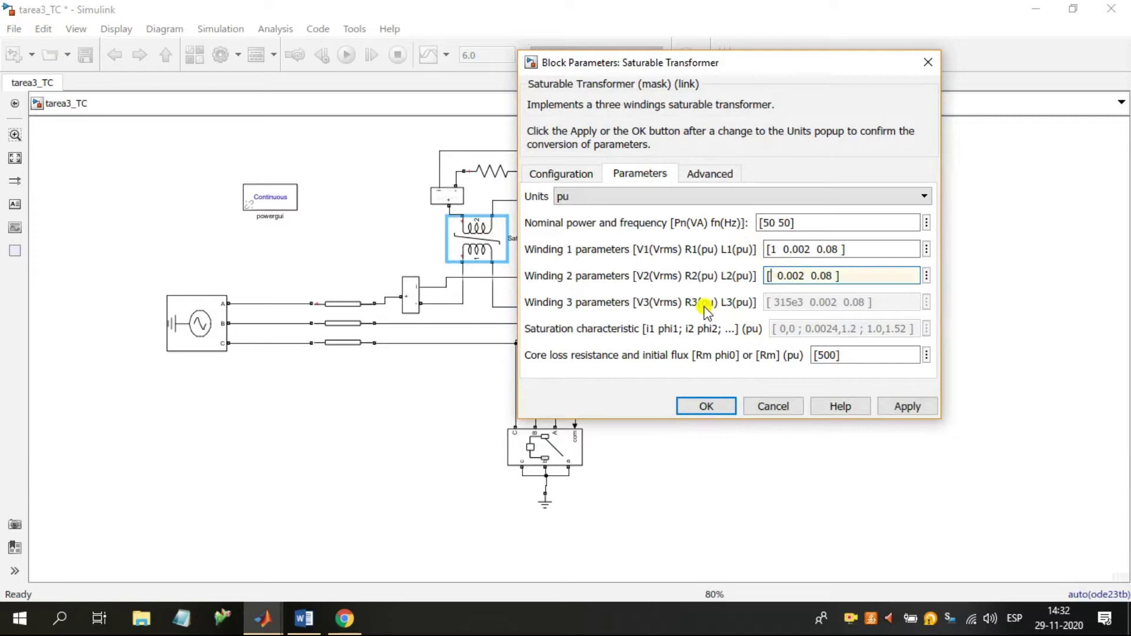
text(1.1)
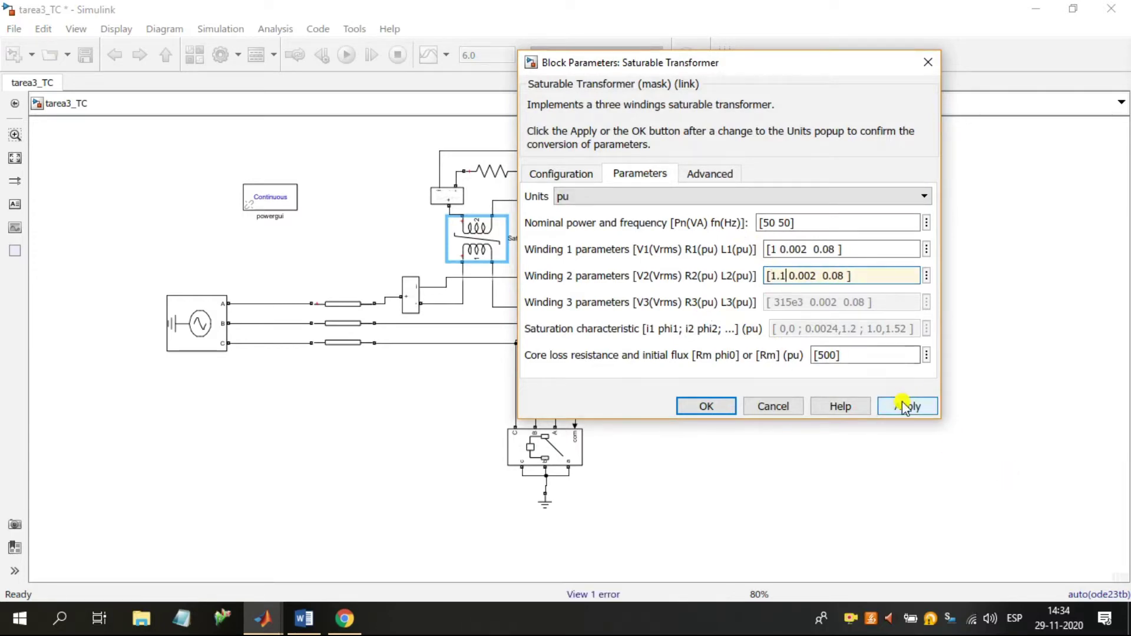
click(904, 406)
key(ctrl+t)
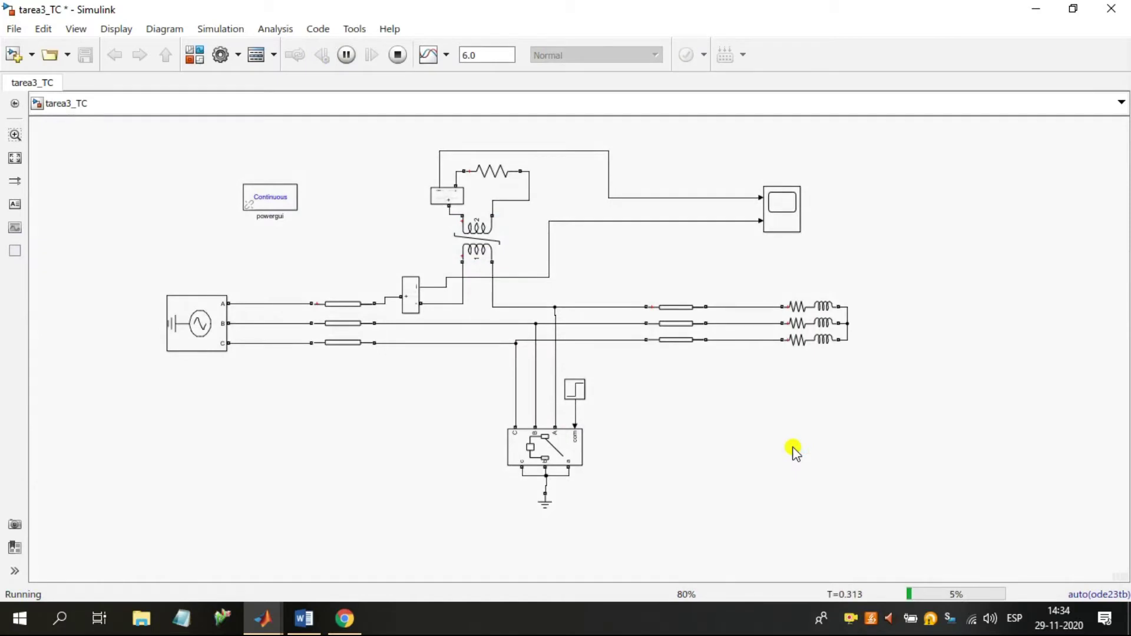
right_click(848, 618)
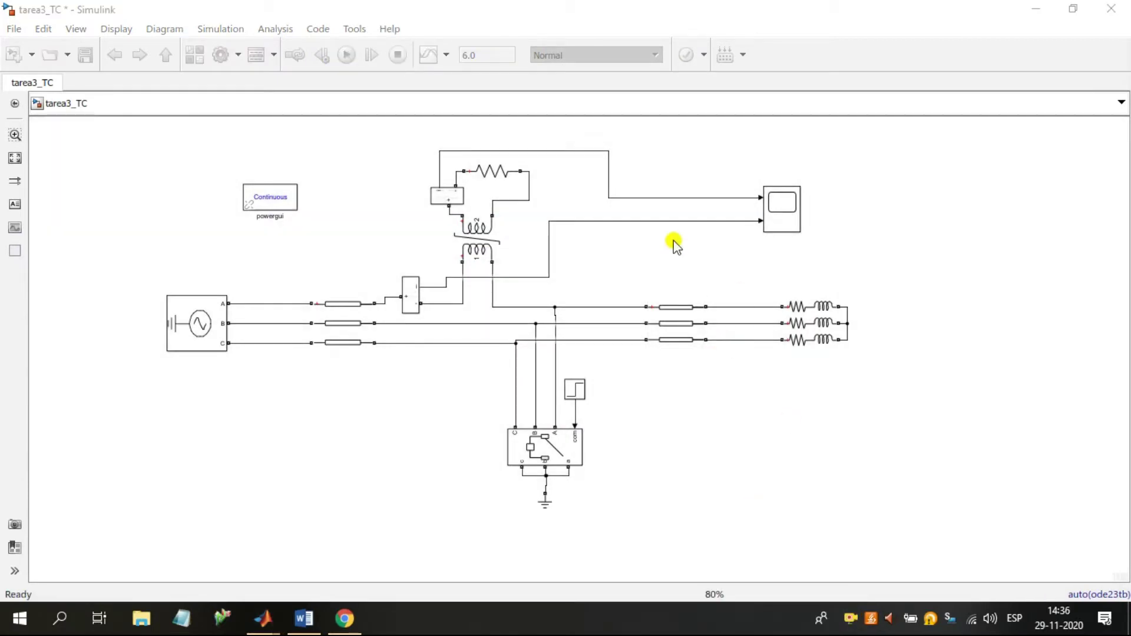
Open the Scope and examine the yellow secondary current on enlarged axes, from the fault onset at 1 s to about 1.5 s
click(781, 208)
double_click(782, 208)
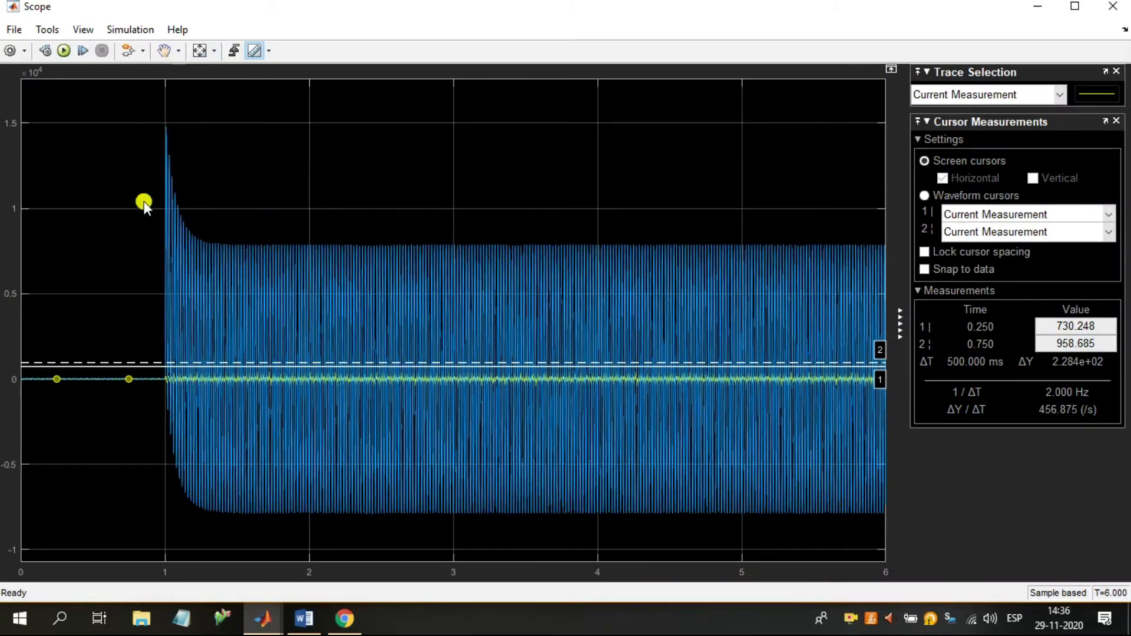
click(184, 53)
click(164, 177)
click(114, 377)
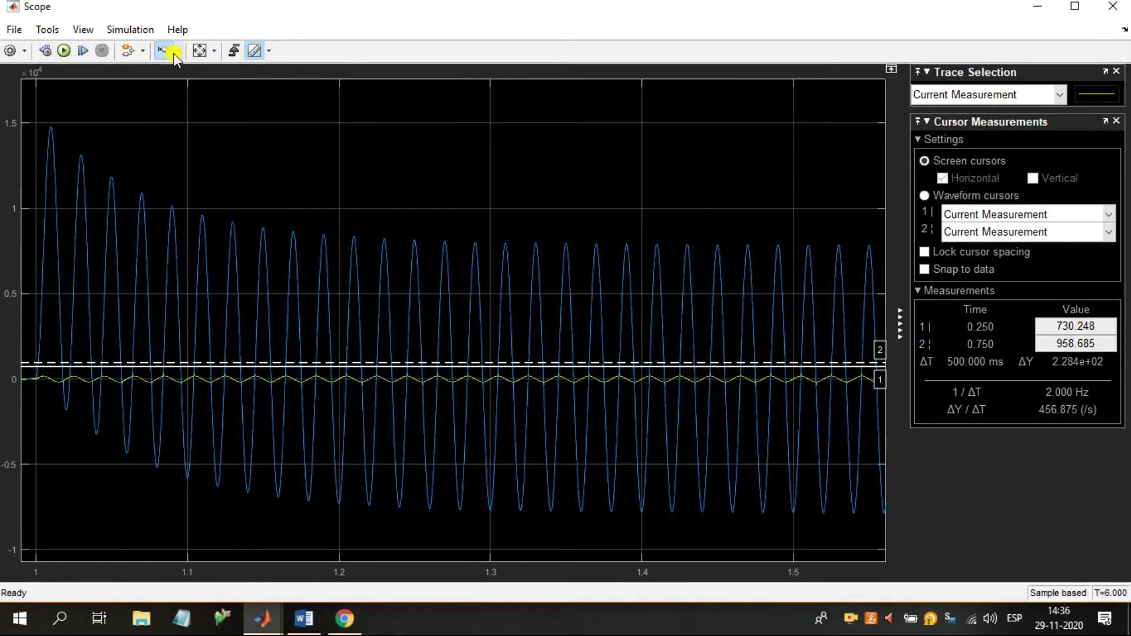
click(171, 50)
click(413, 375)
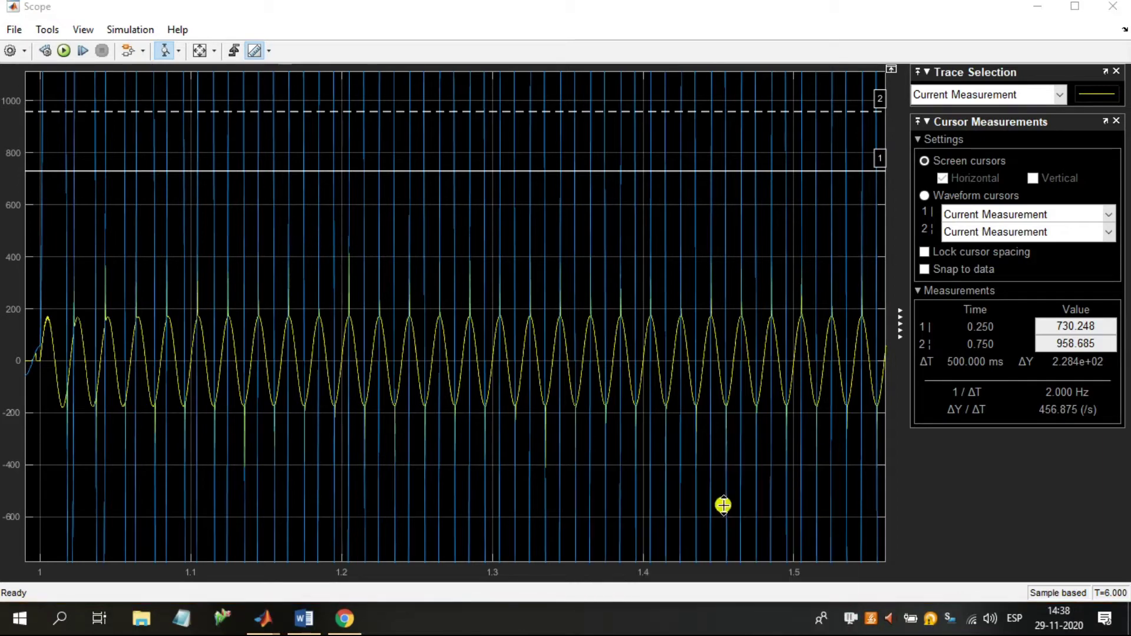
click(248, 93)
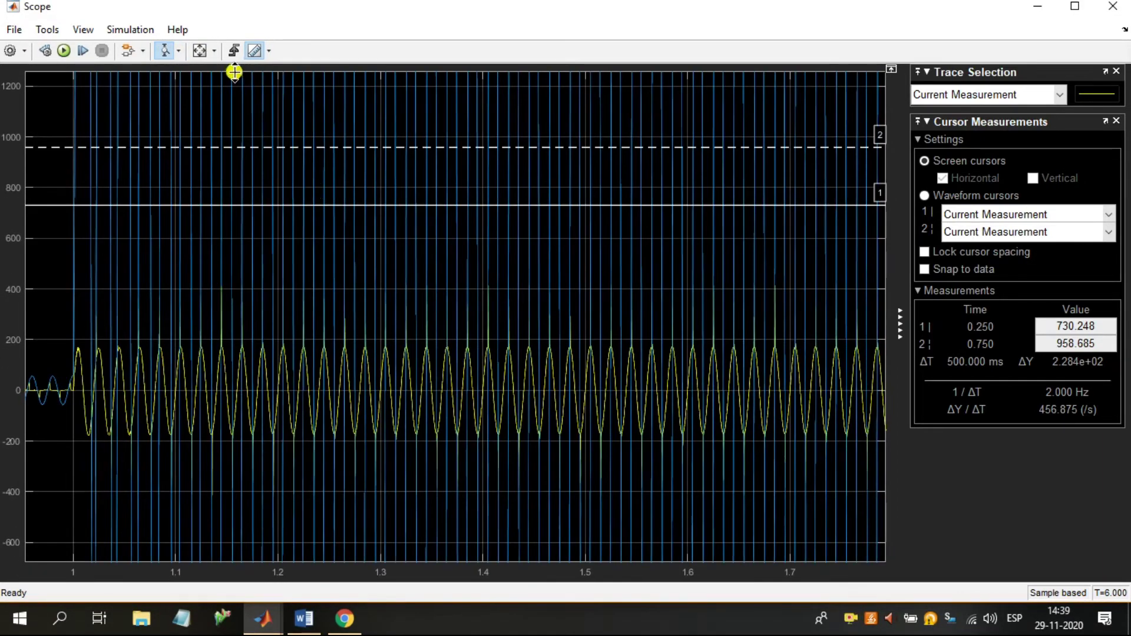
click(178, 51)
click(168, 98)
click(603, 397)
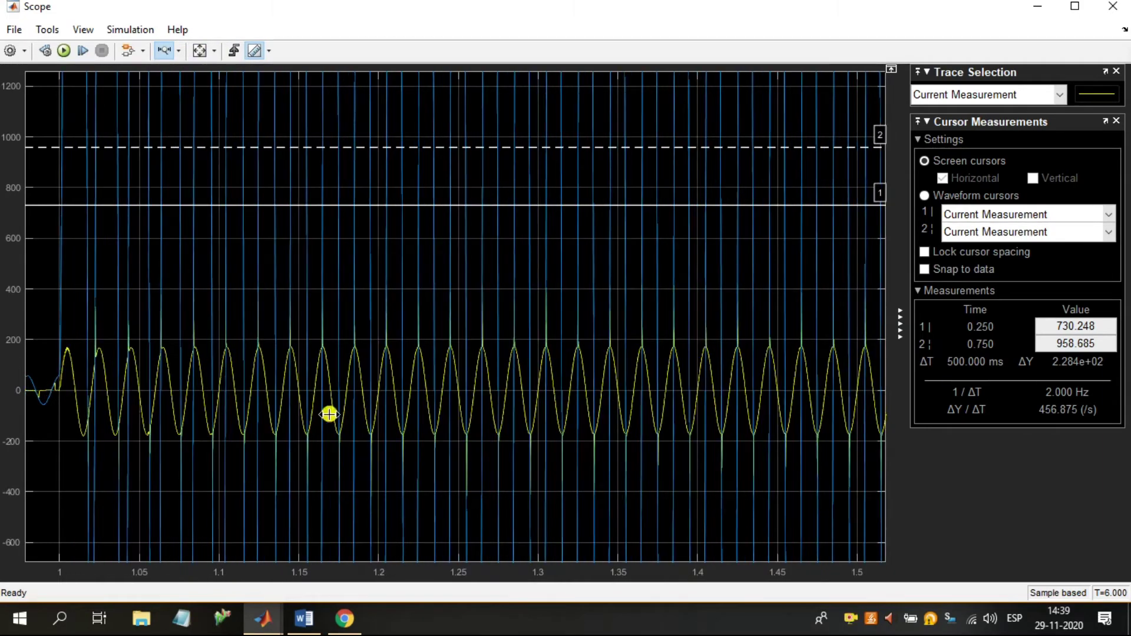
Measure the yellow secondary current's regular sinusoidal peak with horizontal cursor 1, ignoring the narrow spikes
click(163, 52)
drag(479, 205, 479, 325)
drag(479, 342, 479, 347)
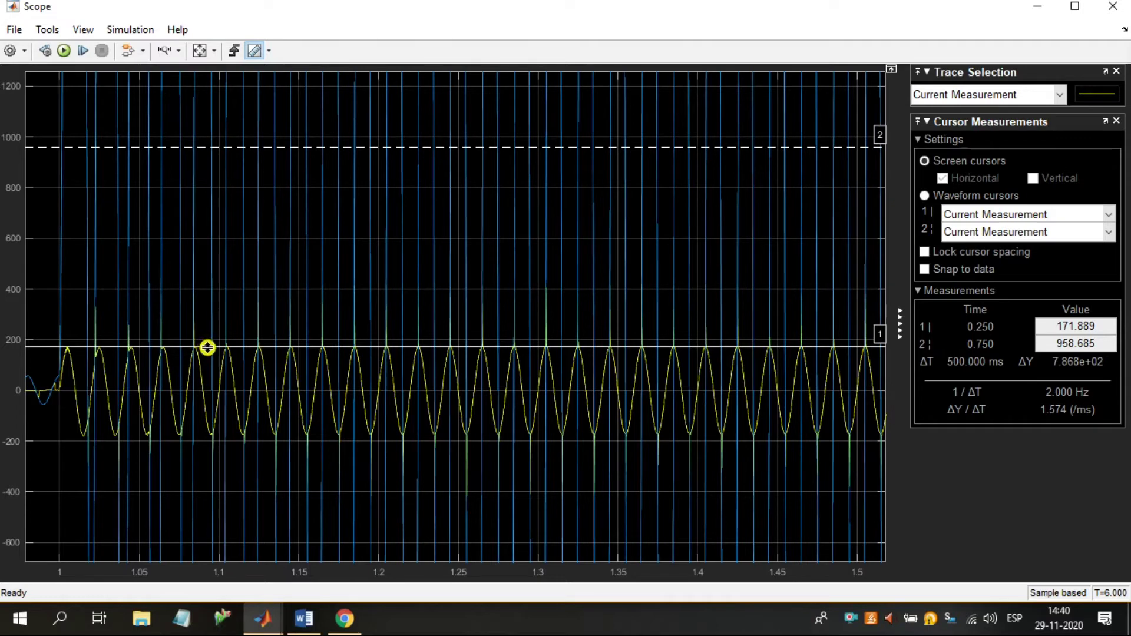
drag(206, 348, 209, 345)
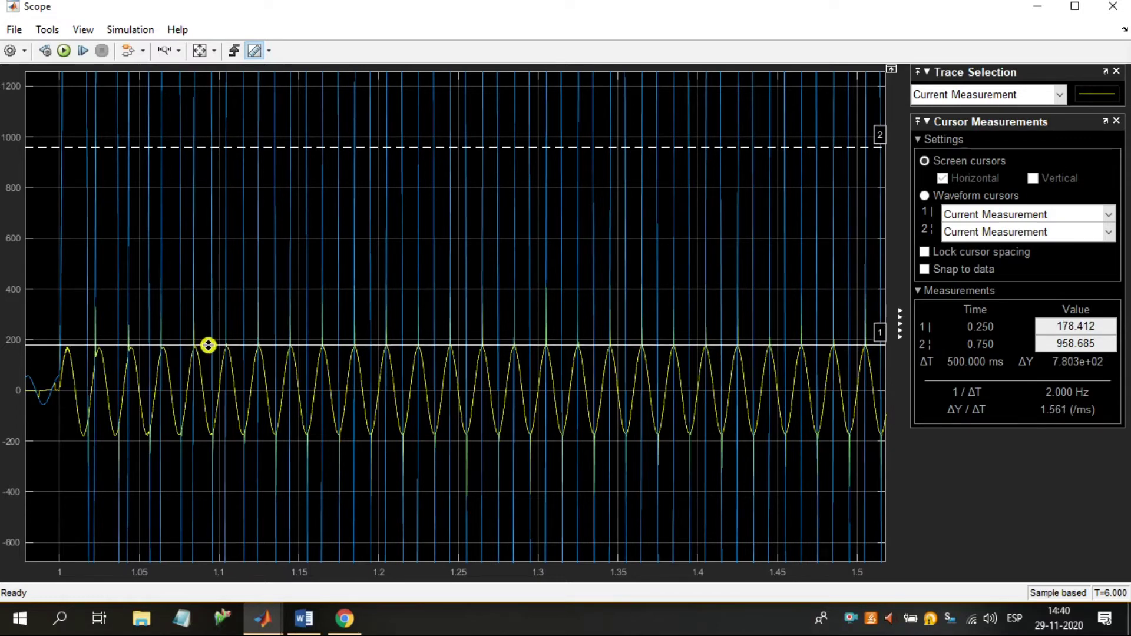
Switch to tarea3_avance.docx in Word, review the TT/CC equivalent circuit with Equations 1 to 4, and return to the Scope
mouse_move(304, 619)
click(311, 569)
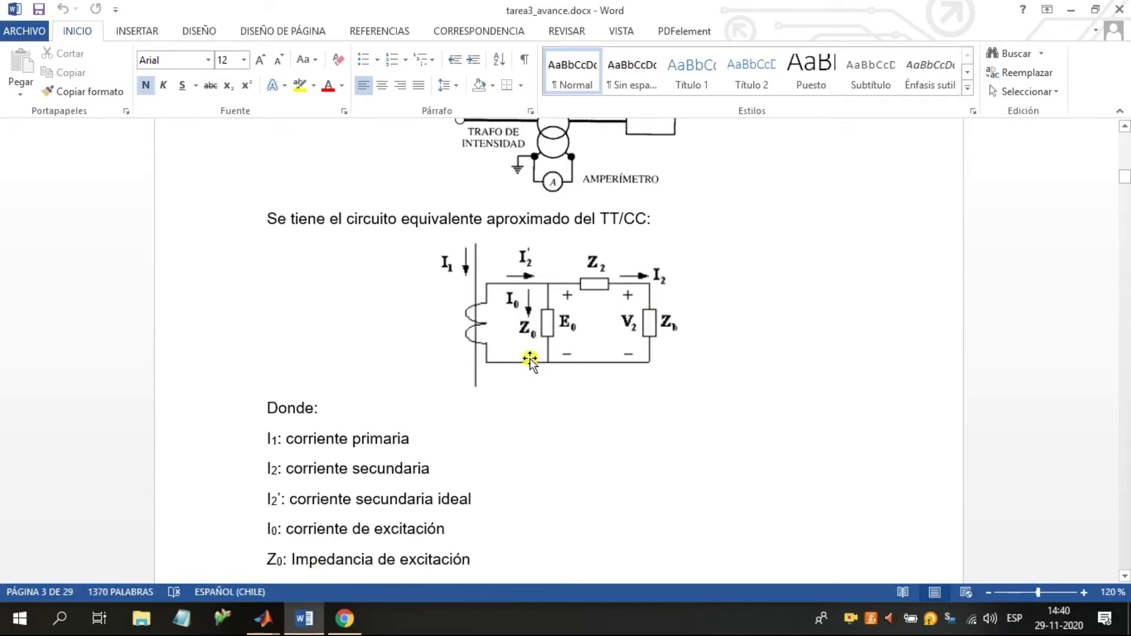
scroll(531, 359, down, 7)
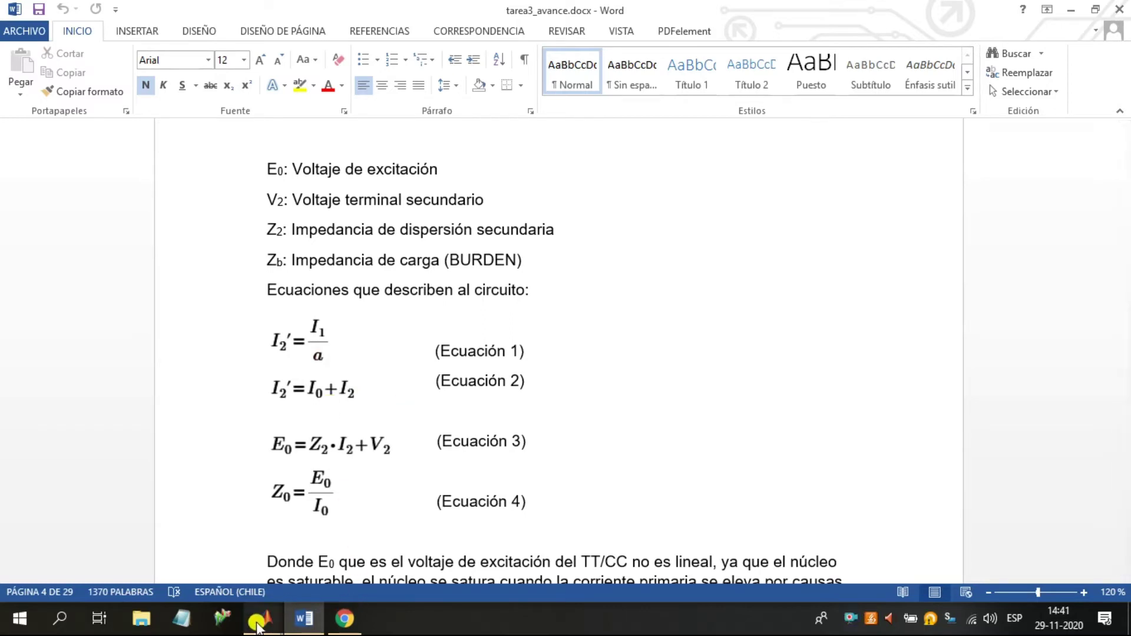
mouse_move(264, 623)
click(391, 549)
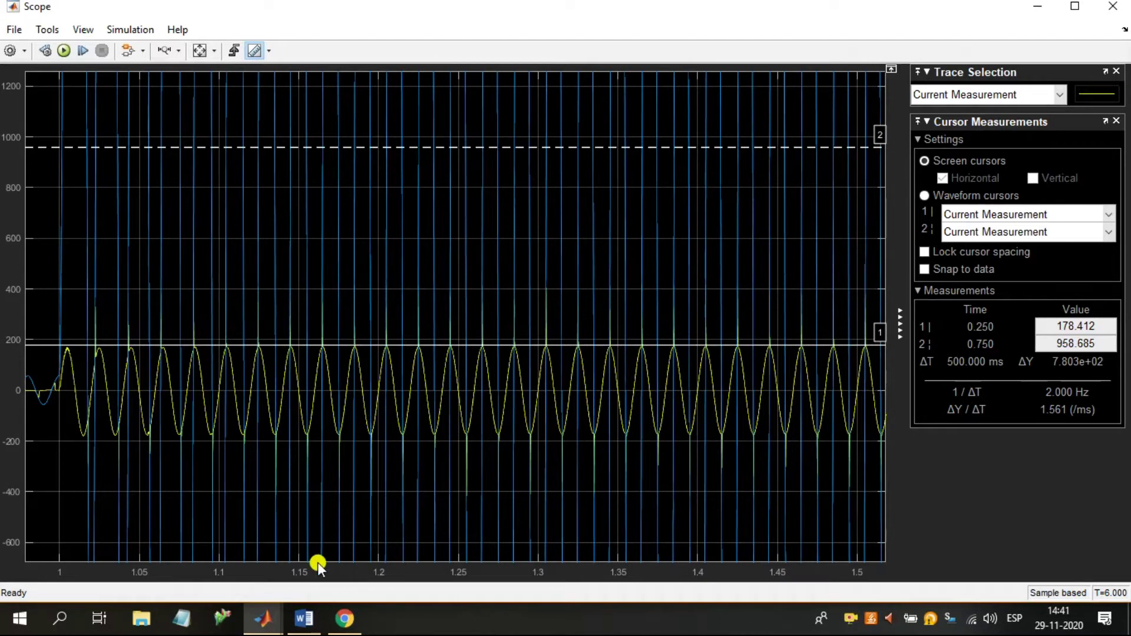
Switch to the Word report and review the current transformer error formulas according to the ANSI and IEC standards
click(303, 618)
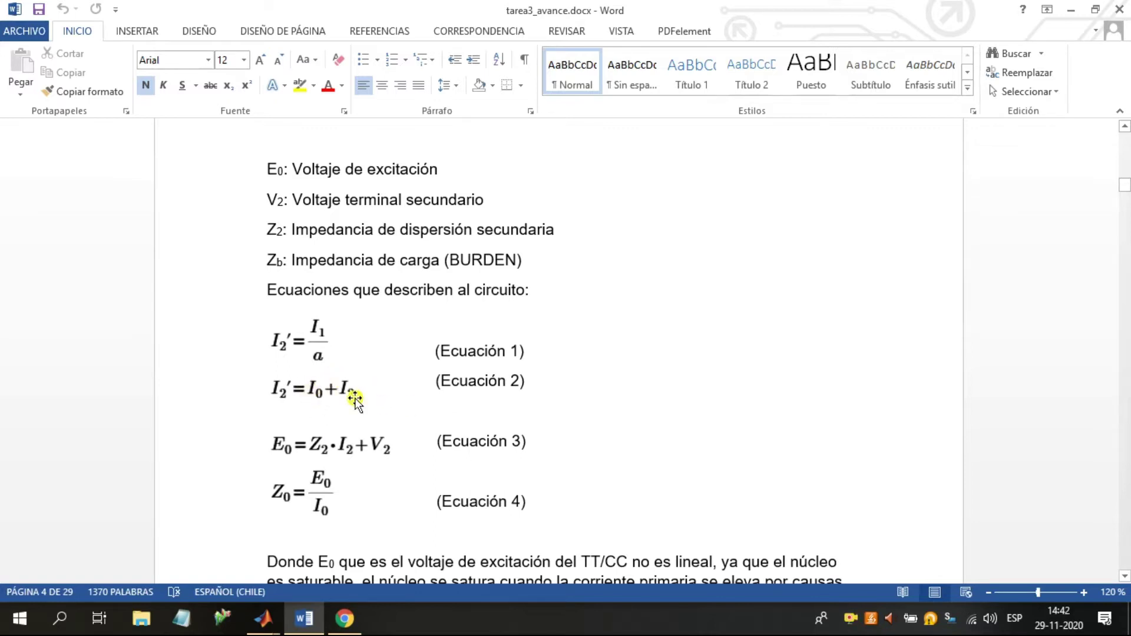
scroll(350, 397, down, 5)
scroll(350, 395, down, 15)
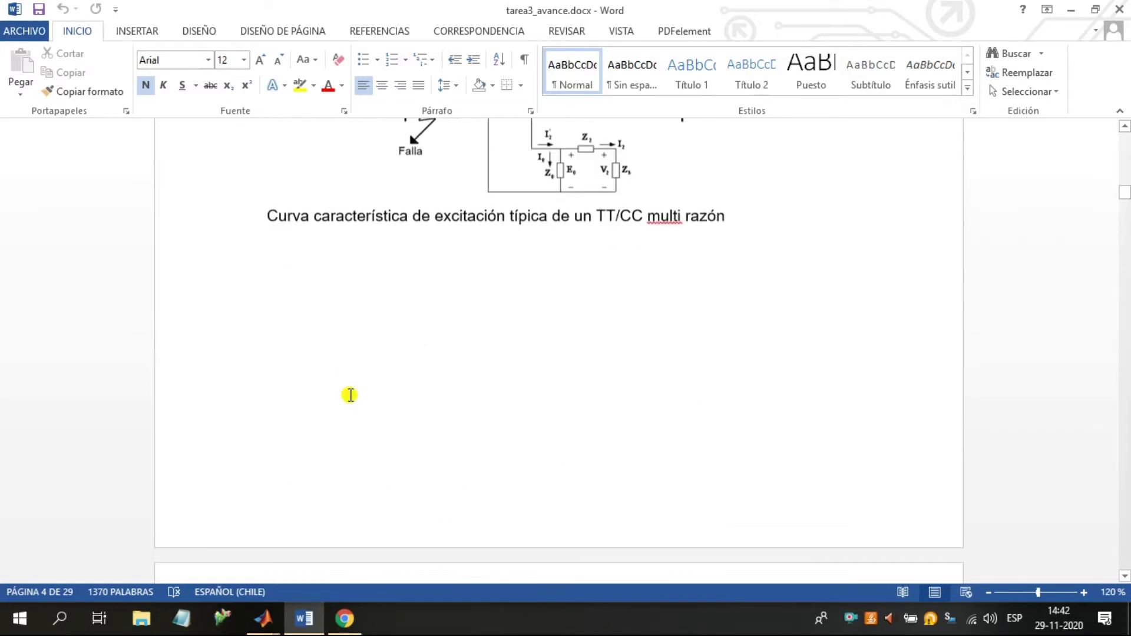
scroll(346, 395, down, 10)
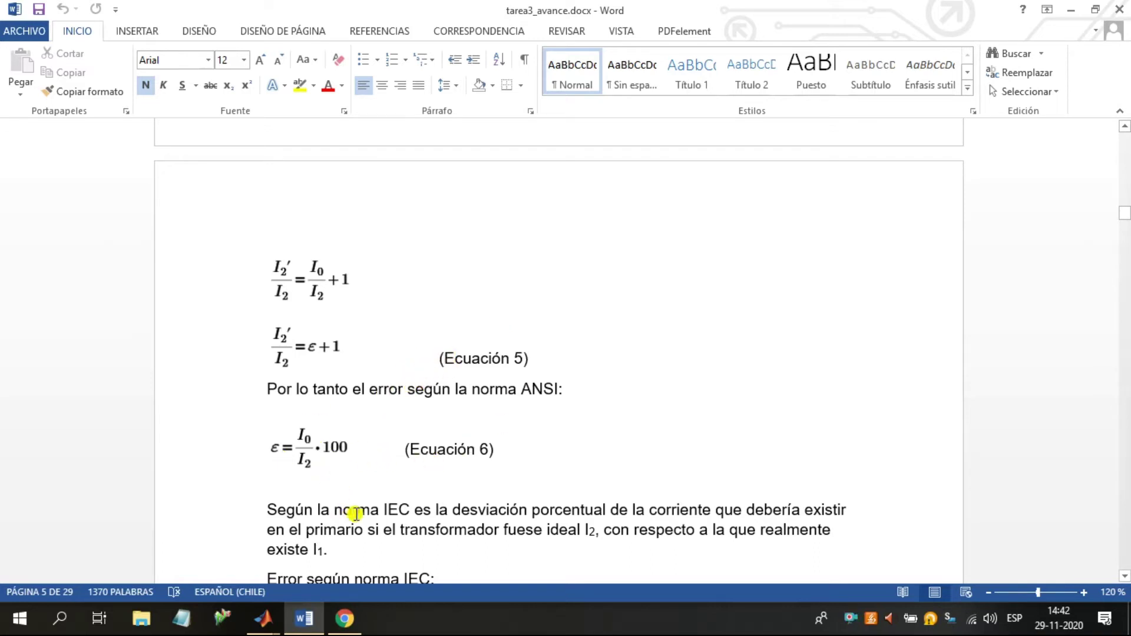
Switch to the tarea3_TC Simulink model, set the saturable transformer's winding 2 voltage V2 to 50 Vrms and rerun the simulation
mouse_move(262, 618)
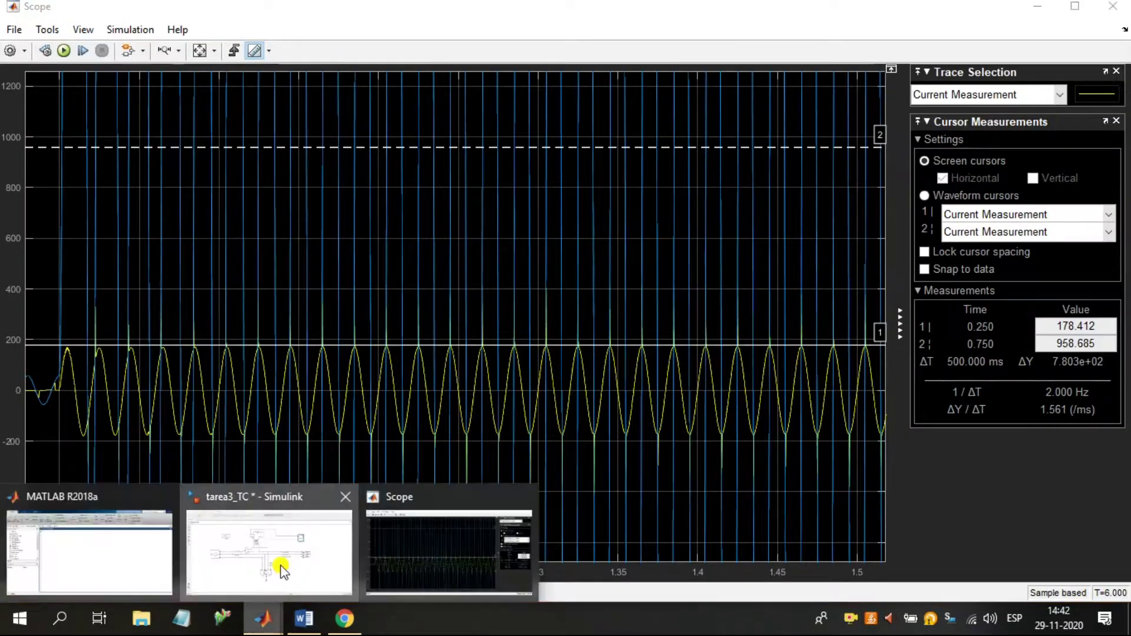
click(281, 565)
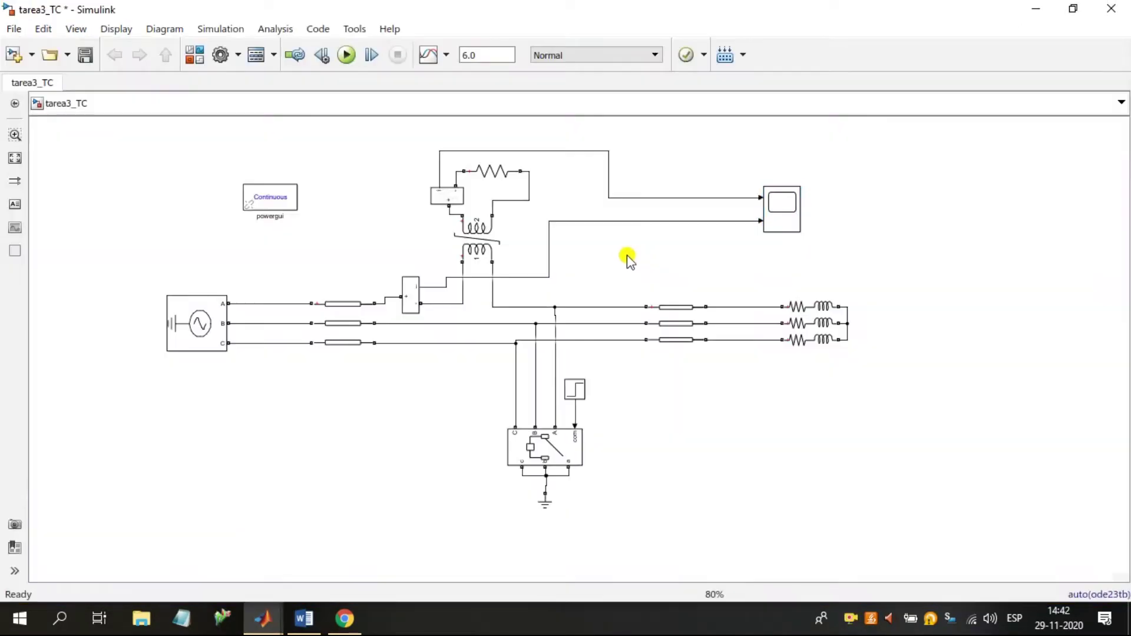
click(472, 242)
double_click(471, 241)
click(656, 177)
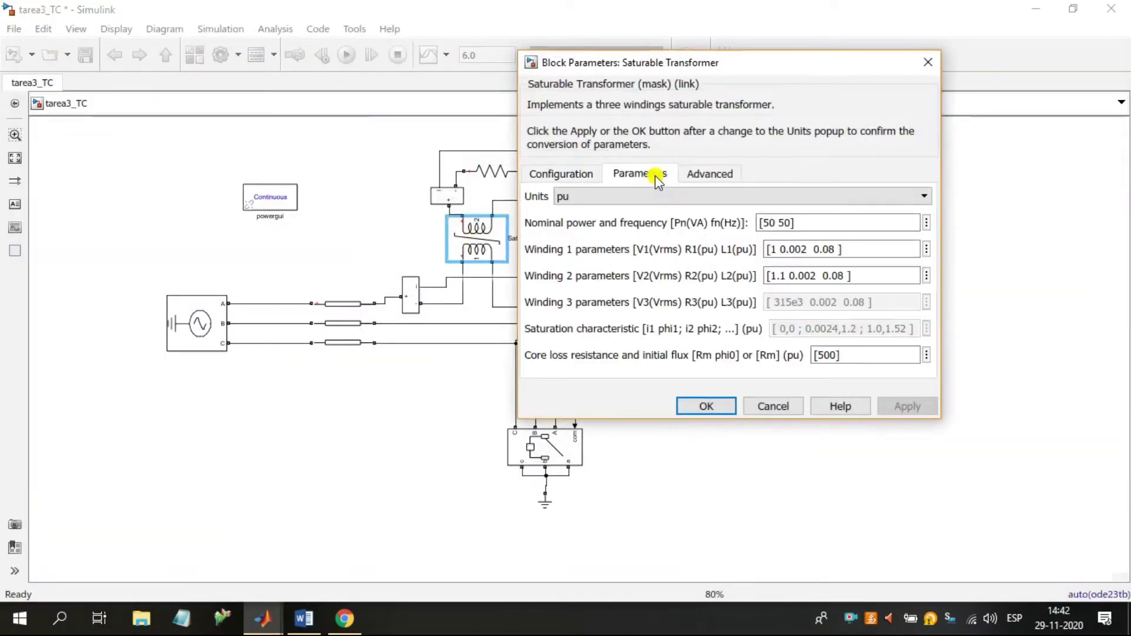
click(783, 275)
key(BackSpace)
key(BackSpace)
triple_click(783, 275)
click(783, 276)
text(.1)
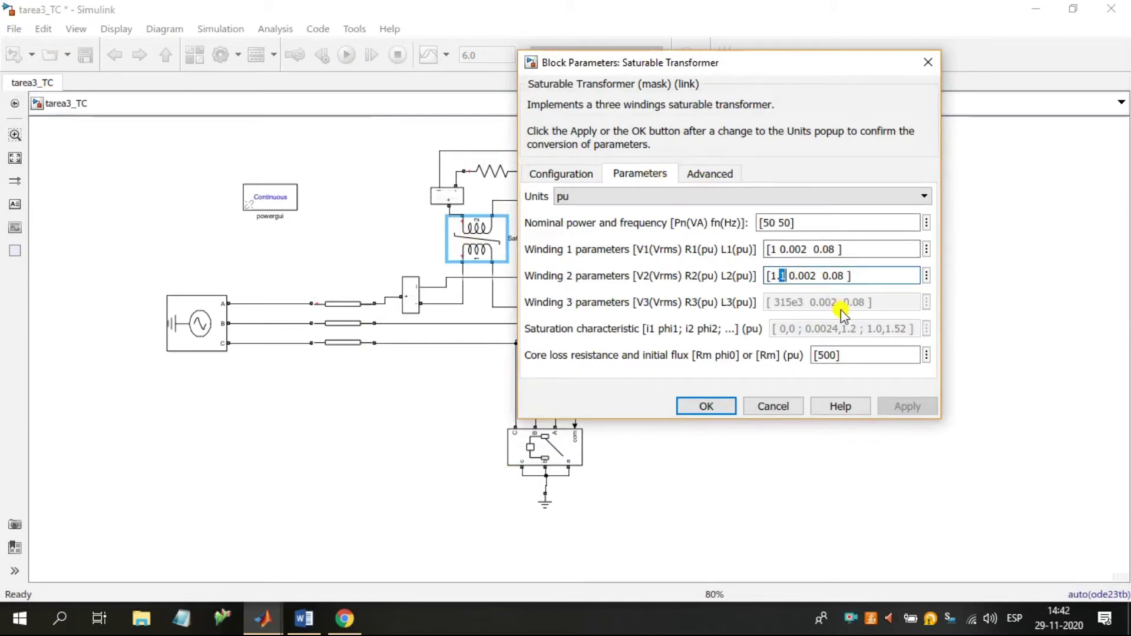
key(BackSpace)
key(BackSpace)
key(BackSpace)
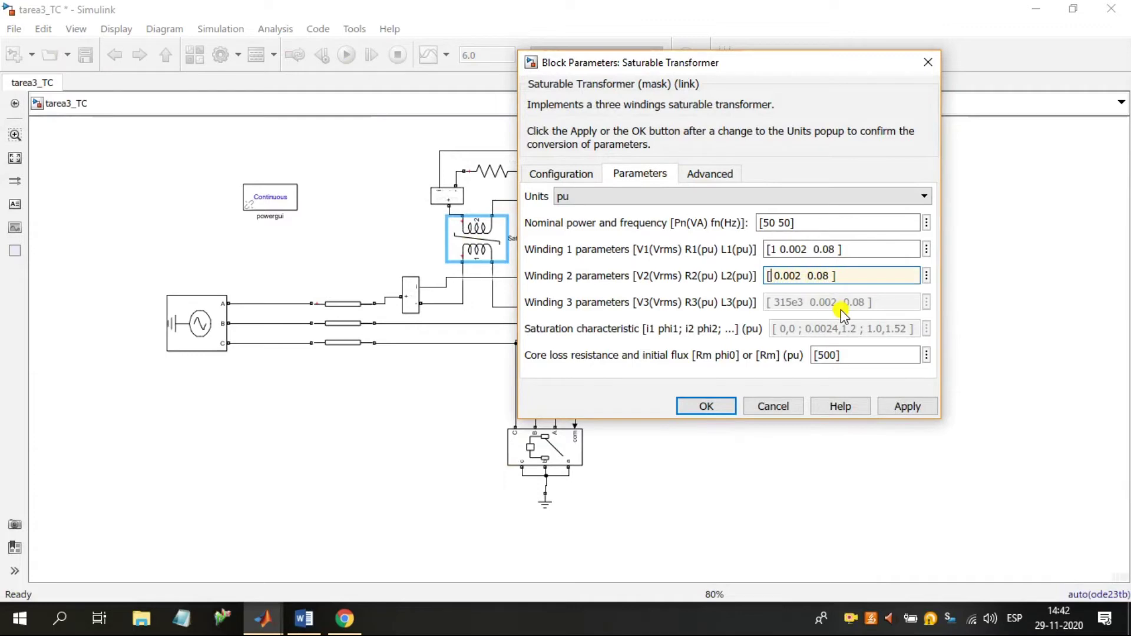
text(50)
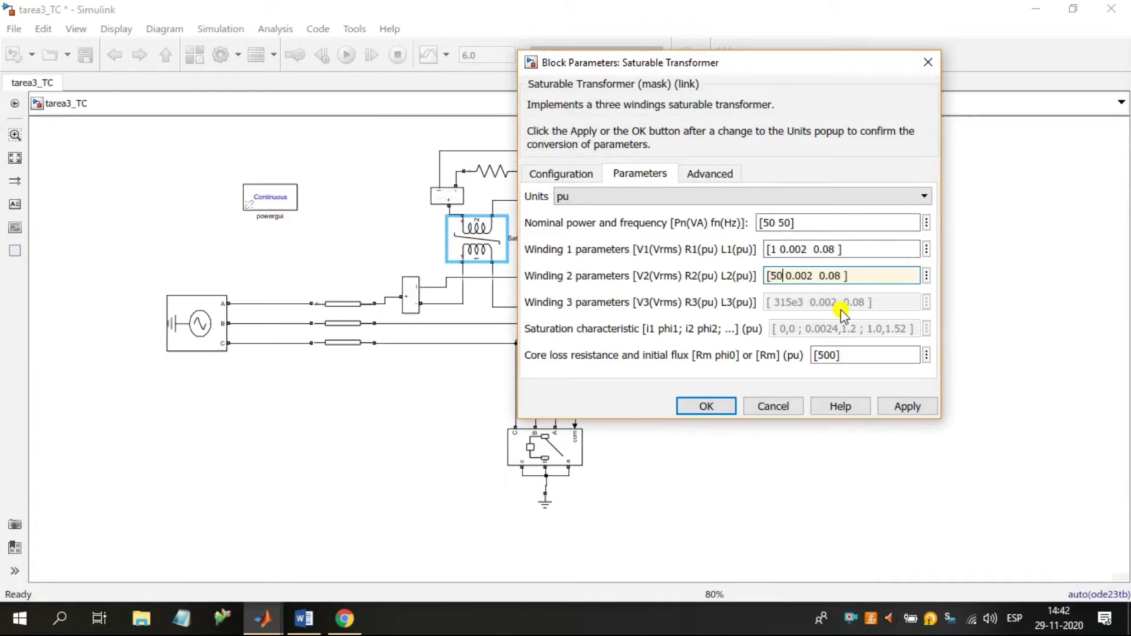
click(907, 406)
click(723, 406)
click(348, 55)
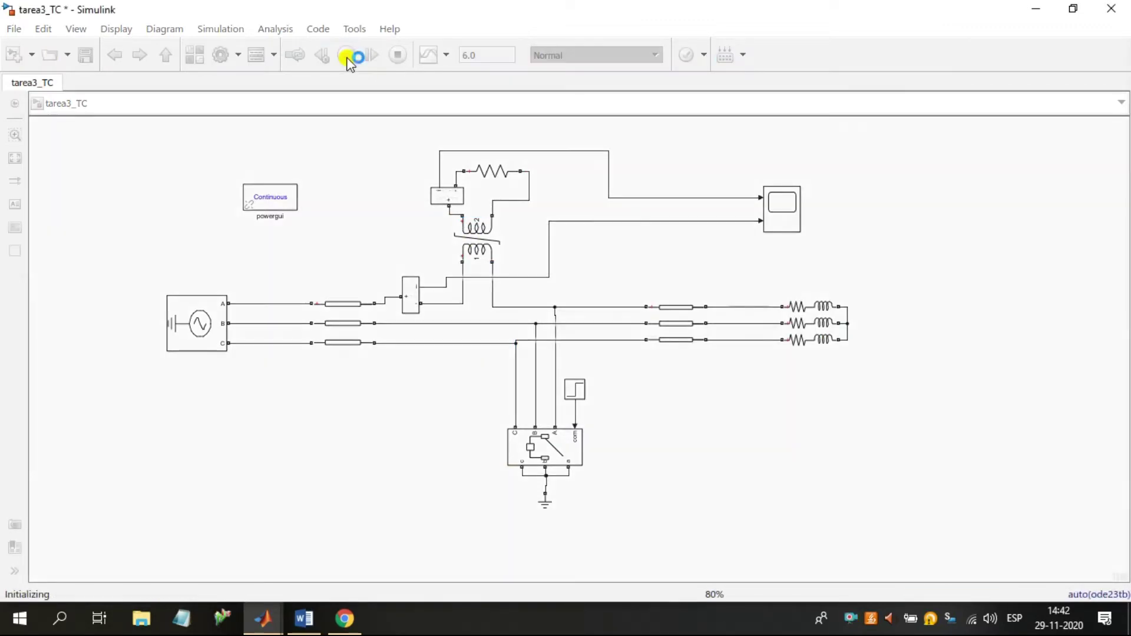
Examine the resulting yellow secondary current in the Scope on enlarged axes, from the fault onset at 1 s to about 1.28 s
right_click(850, 619)
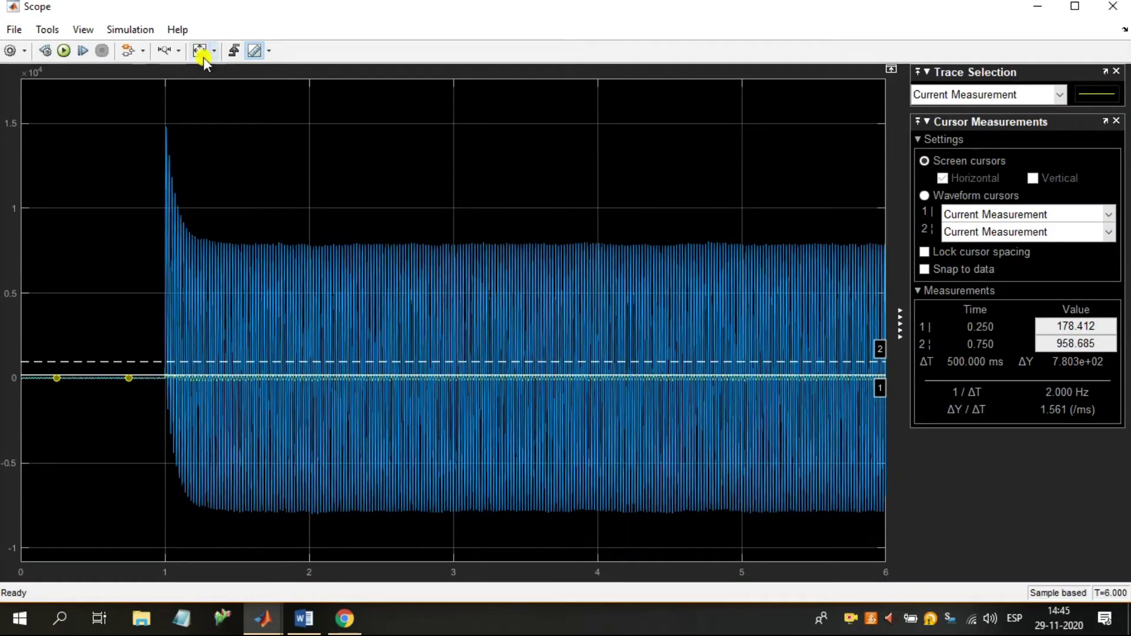
click(168, 51)
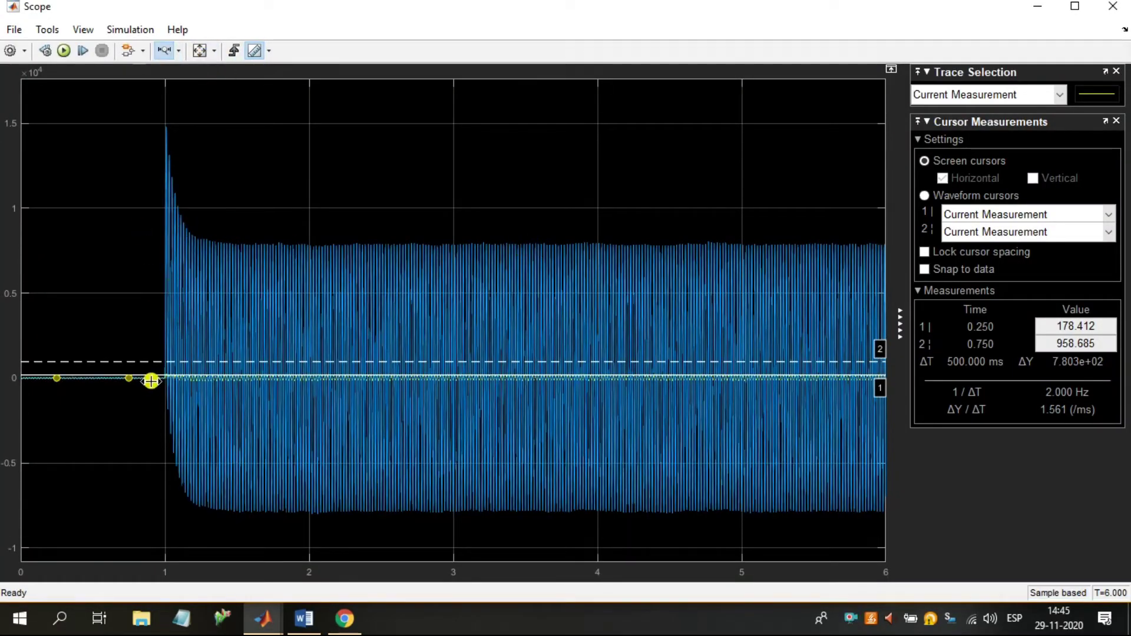
drag(147, 378, 285, 380)
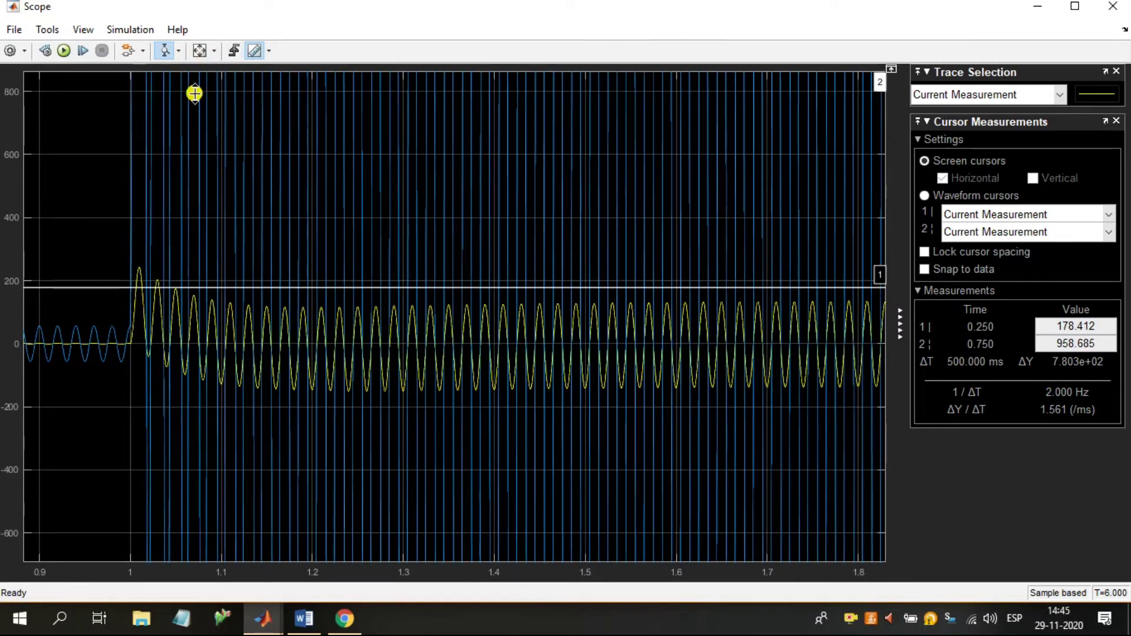
click(181, 54)
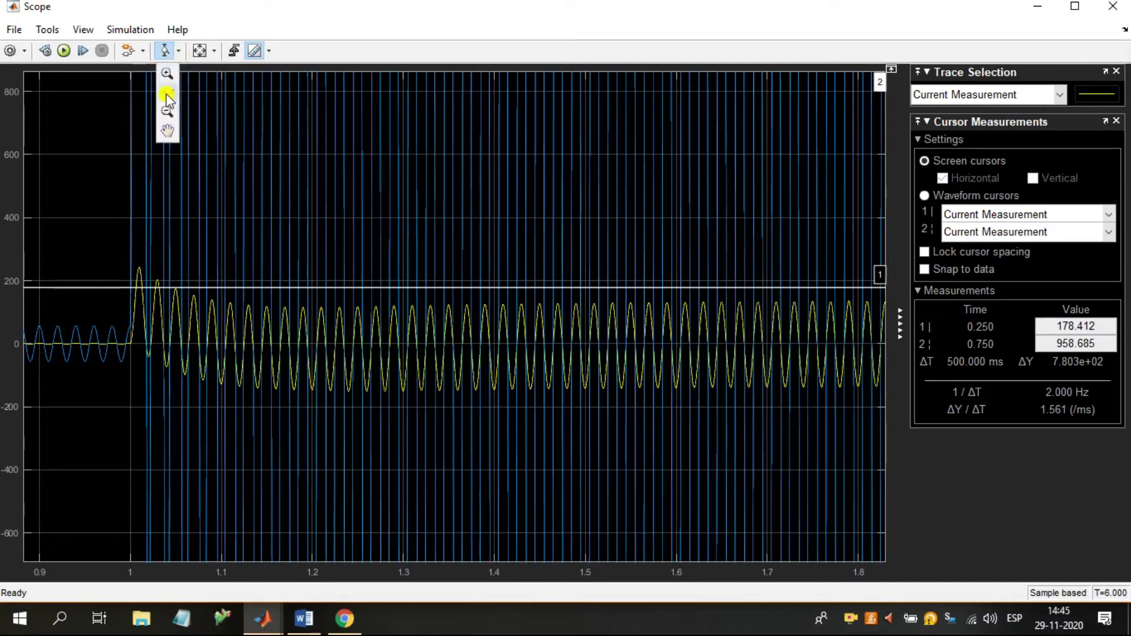
click(167, 73)
drag(121, 336, 388, 367)
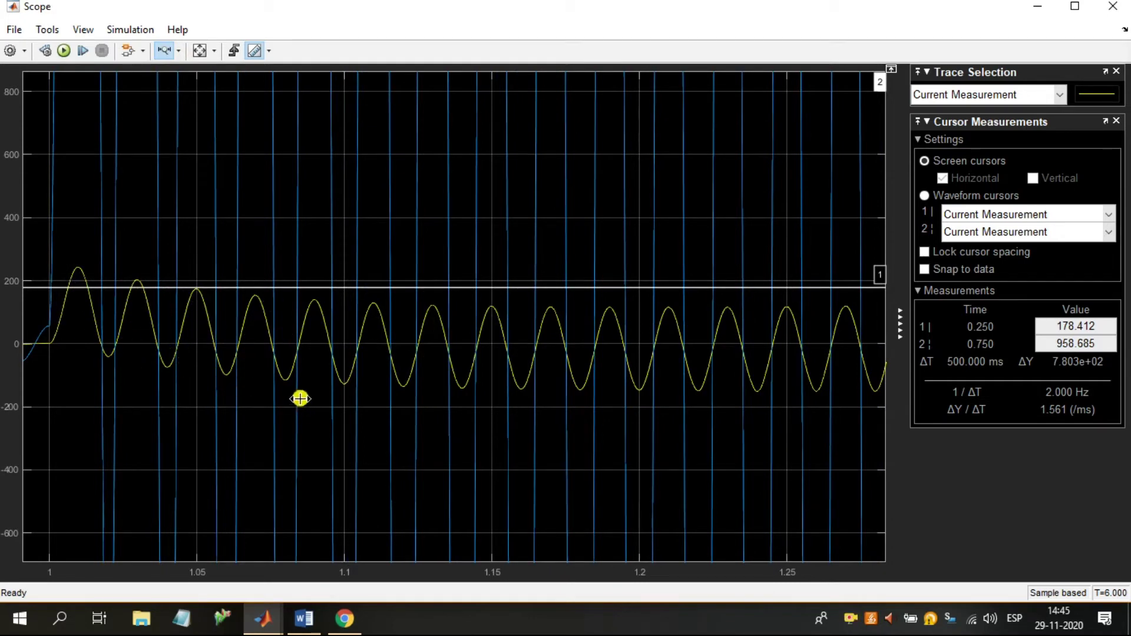
Measure the yellow secondary current's steady-state peak between about 1.45 and 1.73 s with horizontal cursor 1, and close the Scope
drag(612, 288, 619, 304)
click(178, 52)
click(187, 115)
drag(538, 423, 236, 422)
drag(706, 415, 248, 420)
drag(663, 414, 401, 421)
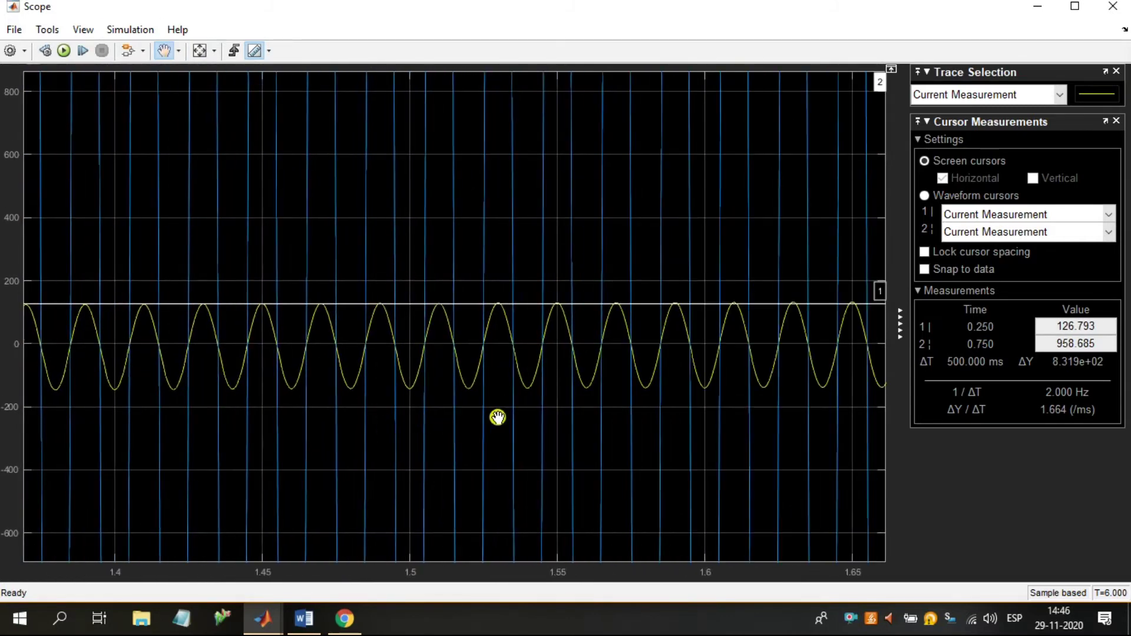
drag(649, 417, 422, 410)
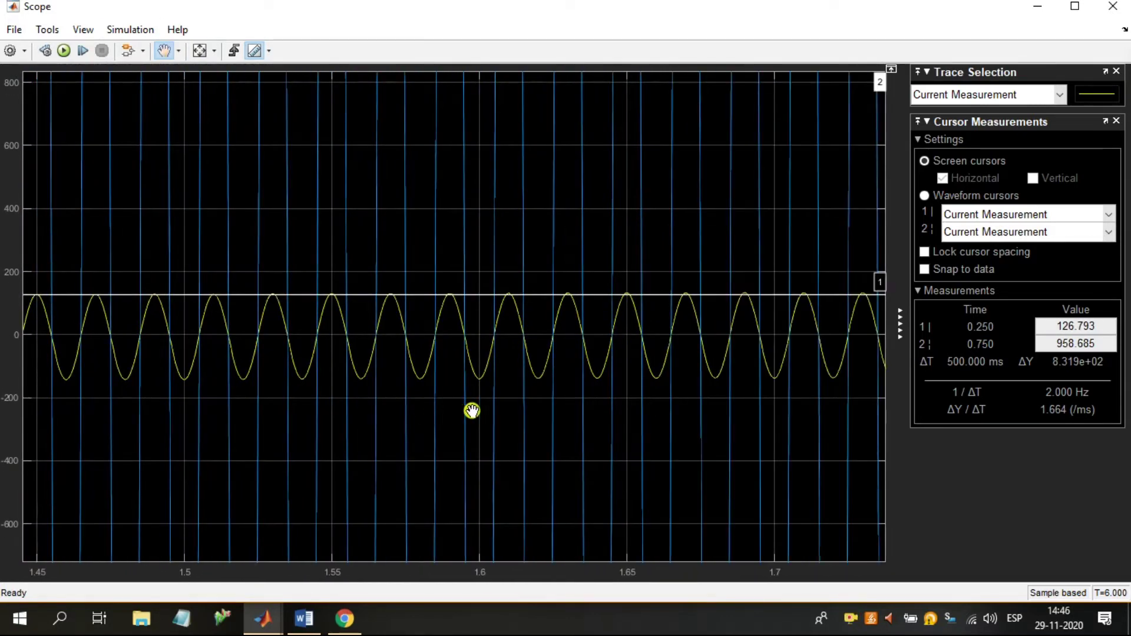
click(178, 52)
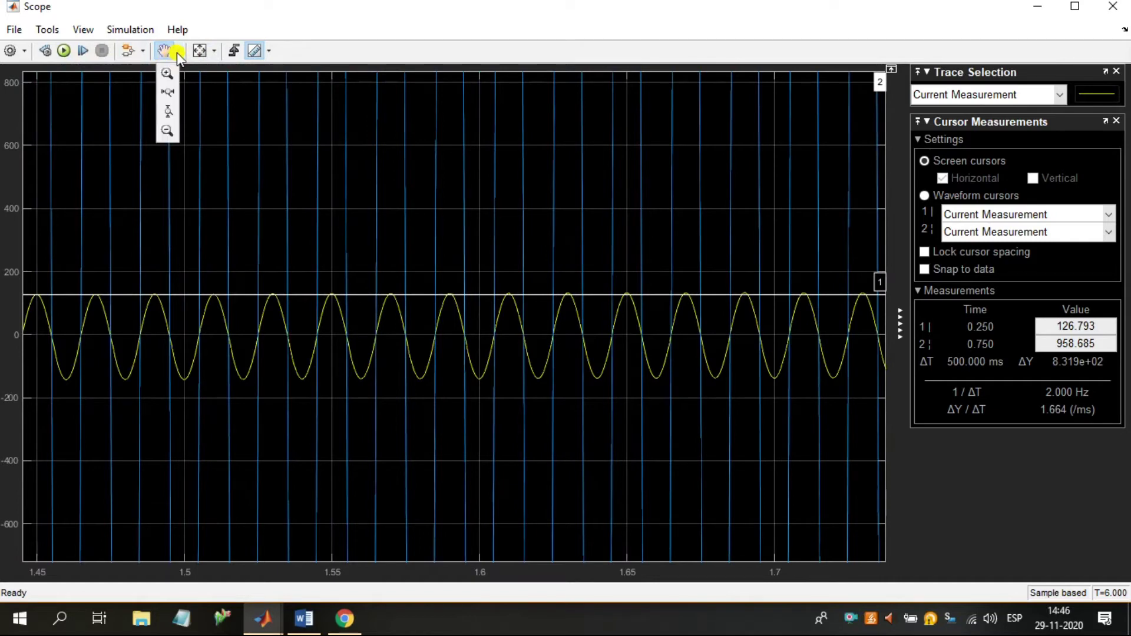
drag(656, 295, 658, 291)
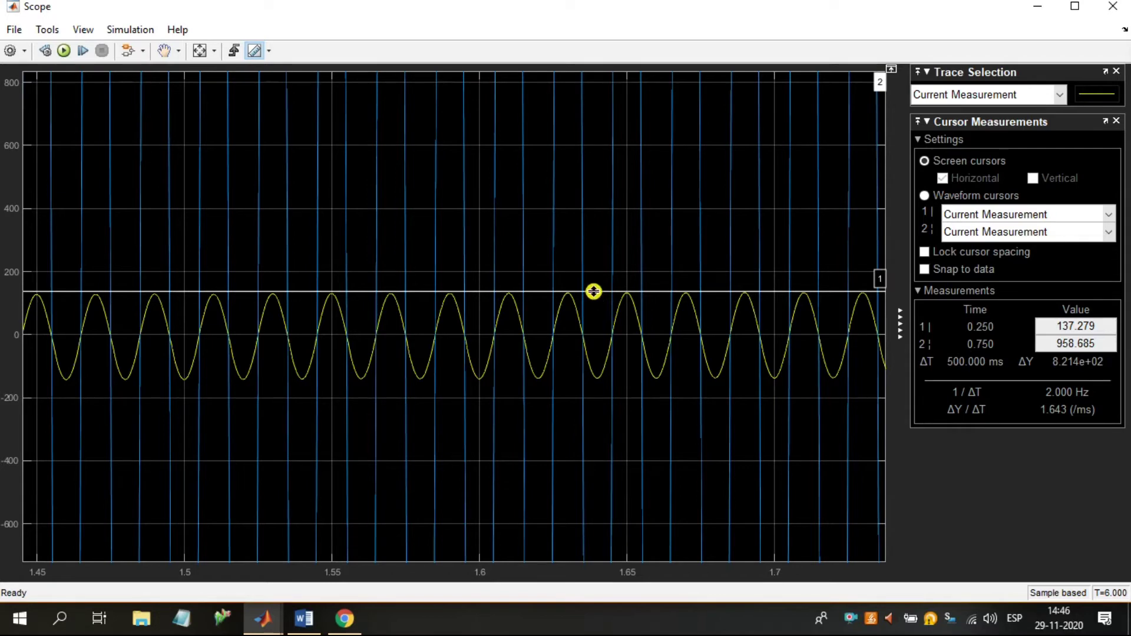
drag(593, 291, 601, 291)
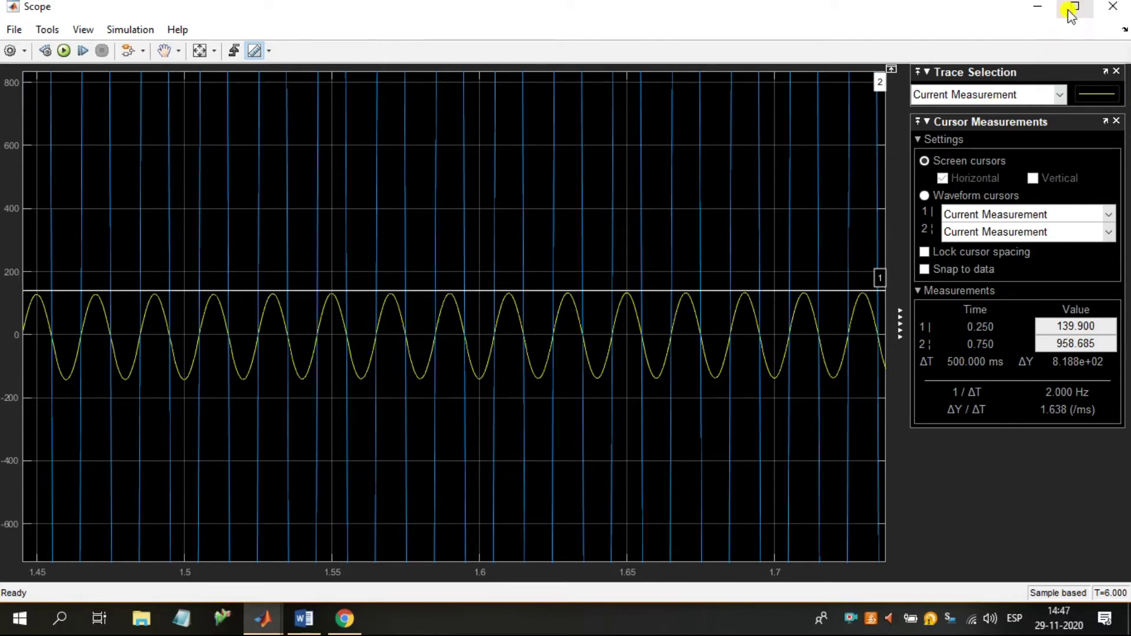
click(1112, 8)
click(416, 427)
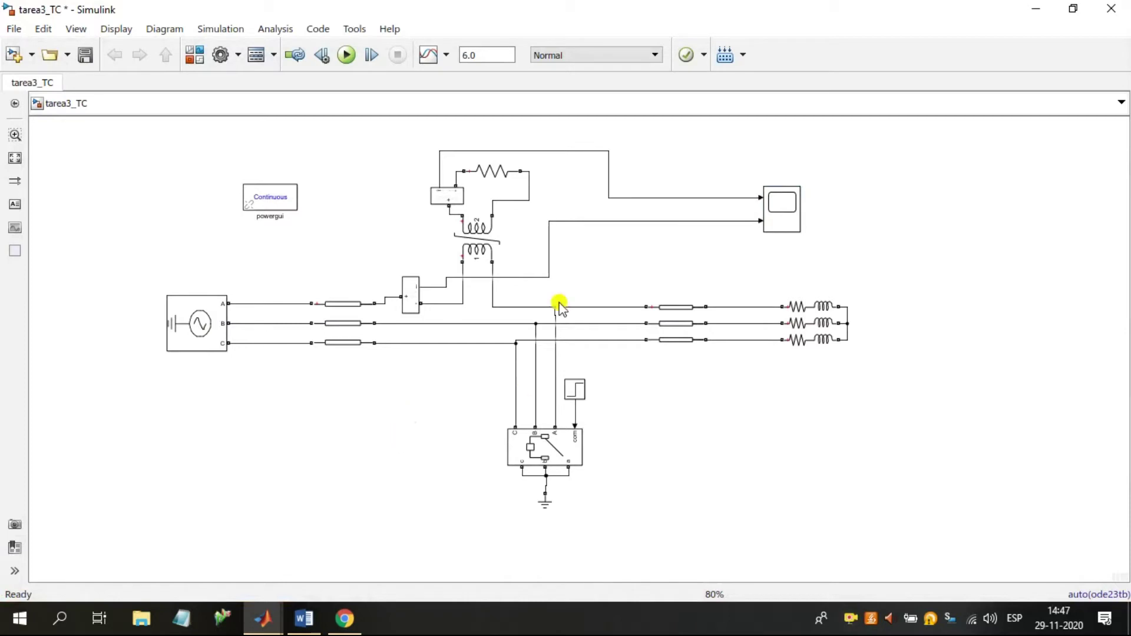
click(488, 176)
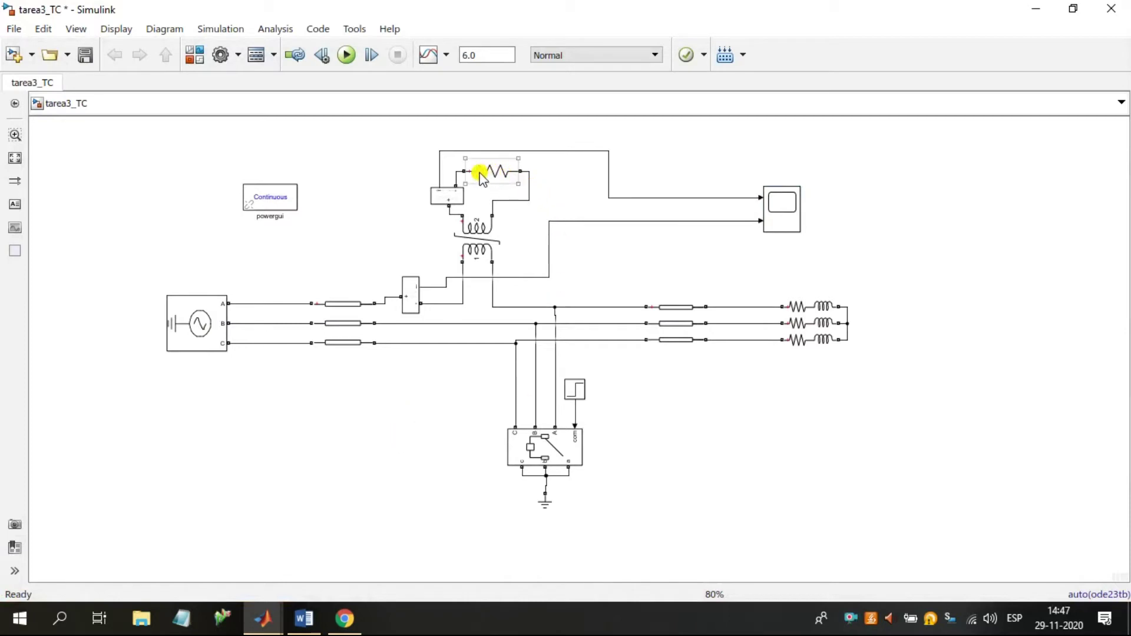
click(477, 250)
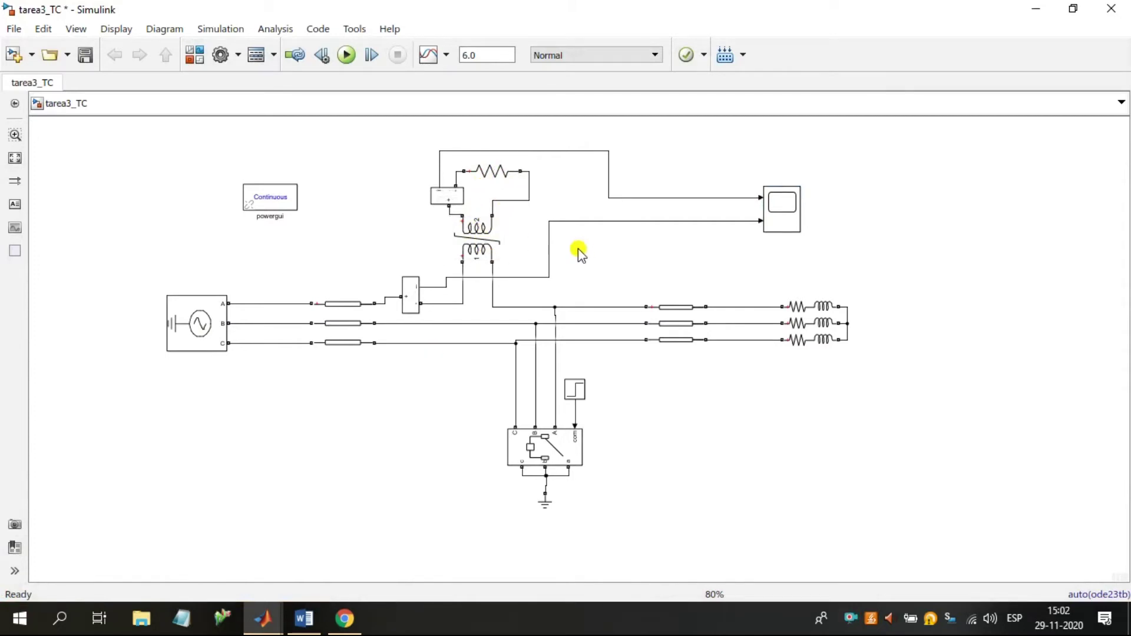
Set the burden resistance of the Series RLC Branch on the transformer's secondary side to 0.5 ohms
double_click(508, 174)
click(556, 214)
key(BackSpace)
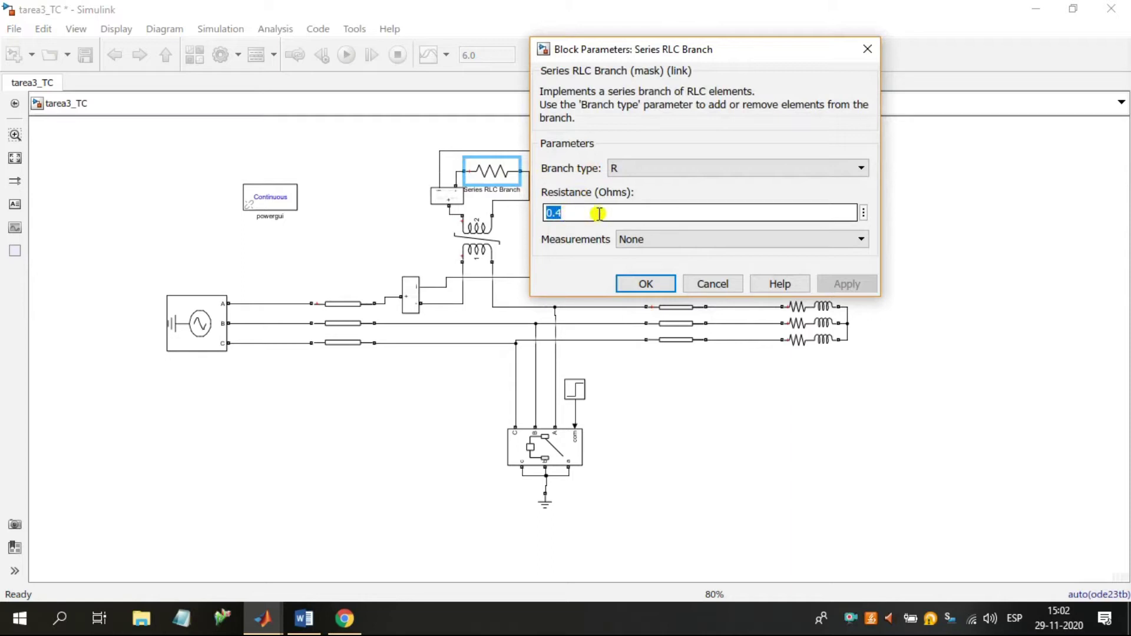
text(0.)
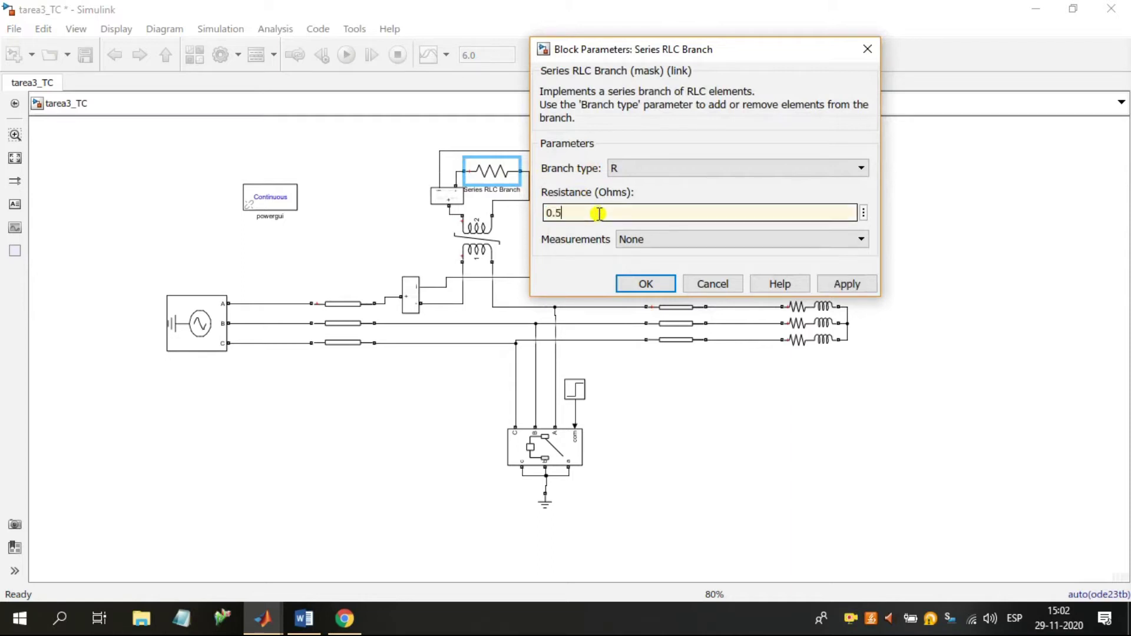
click(828, 284)
click(648, 284)
click(600, 258)
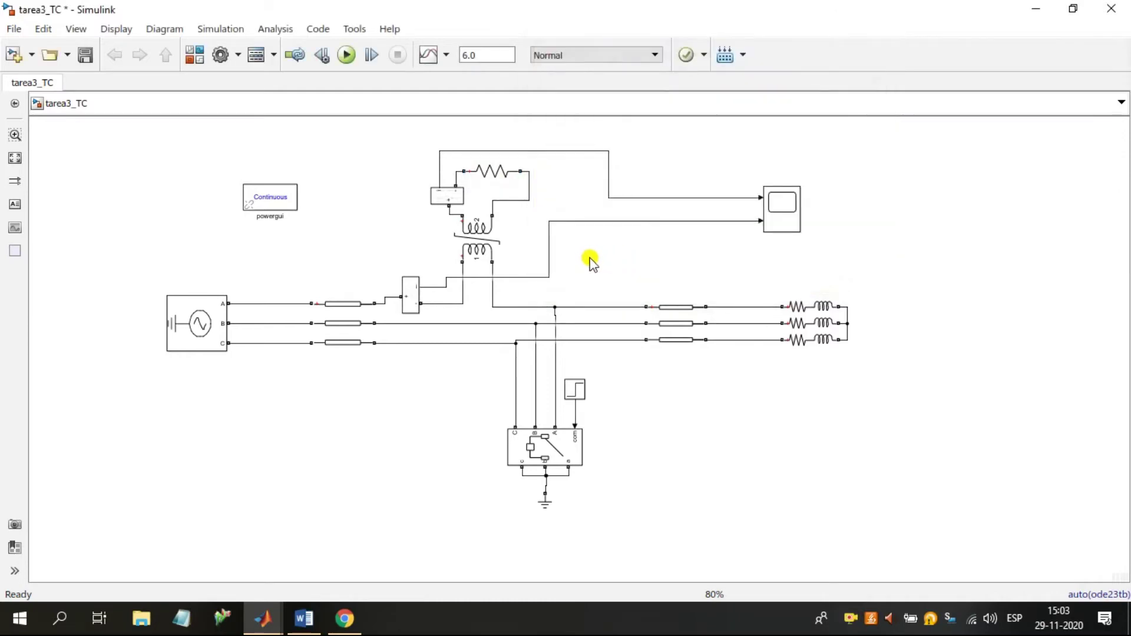
Set the saturable transformer's winding 2 voltage V2 to 20 Vrms and rerun the simulation
double_click(476, 248)
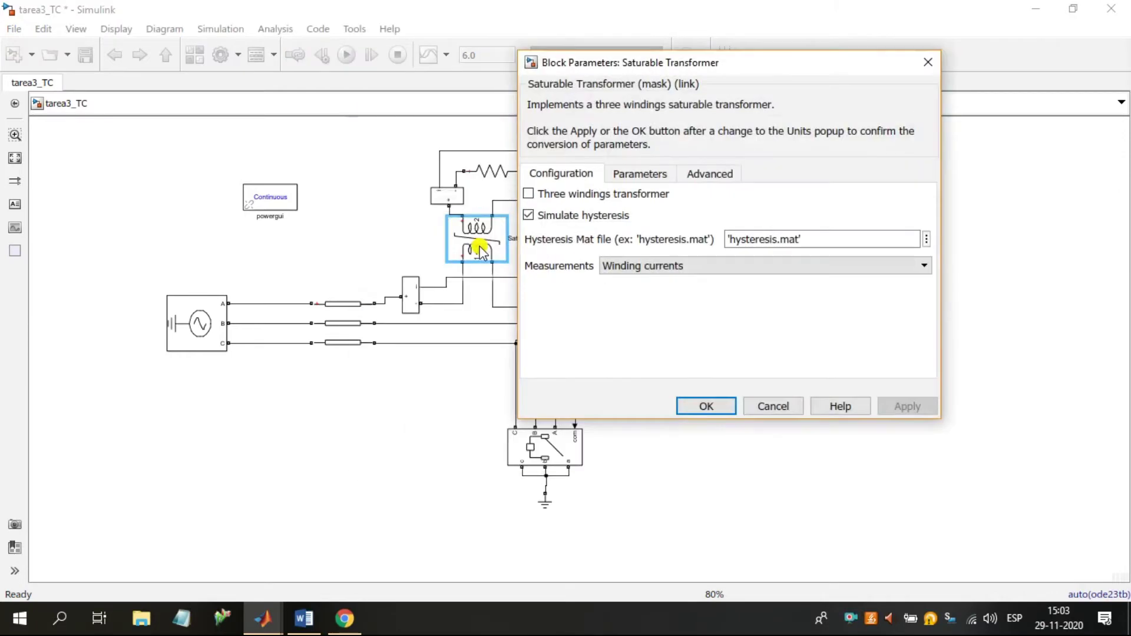
click(624, 173)
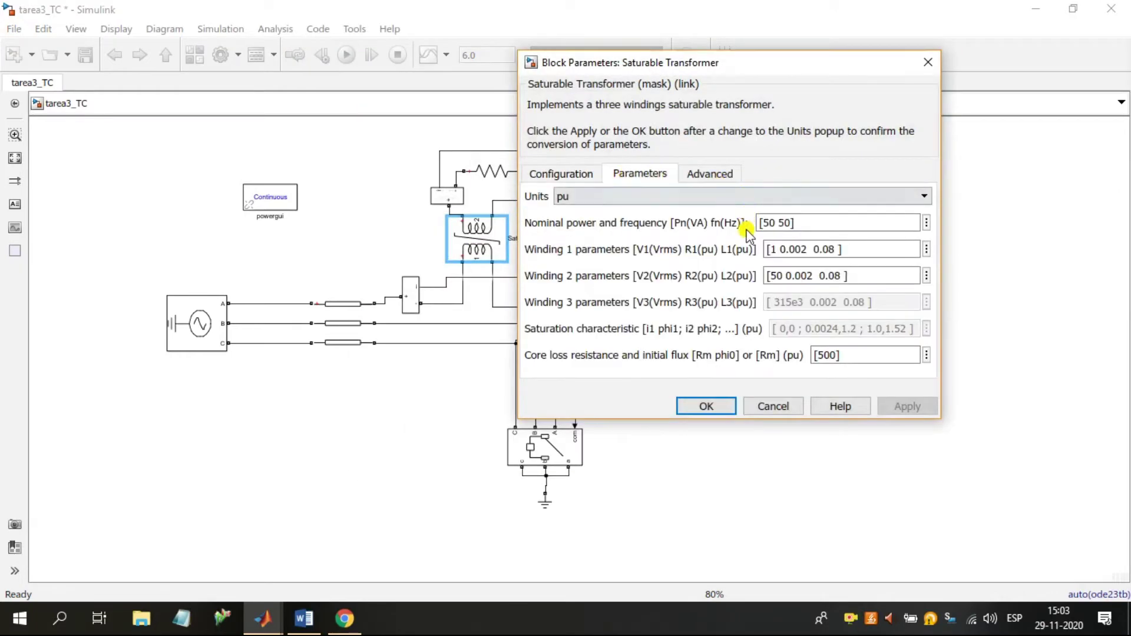
double_click(778, 272)
text(50)
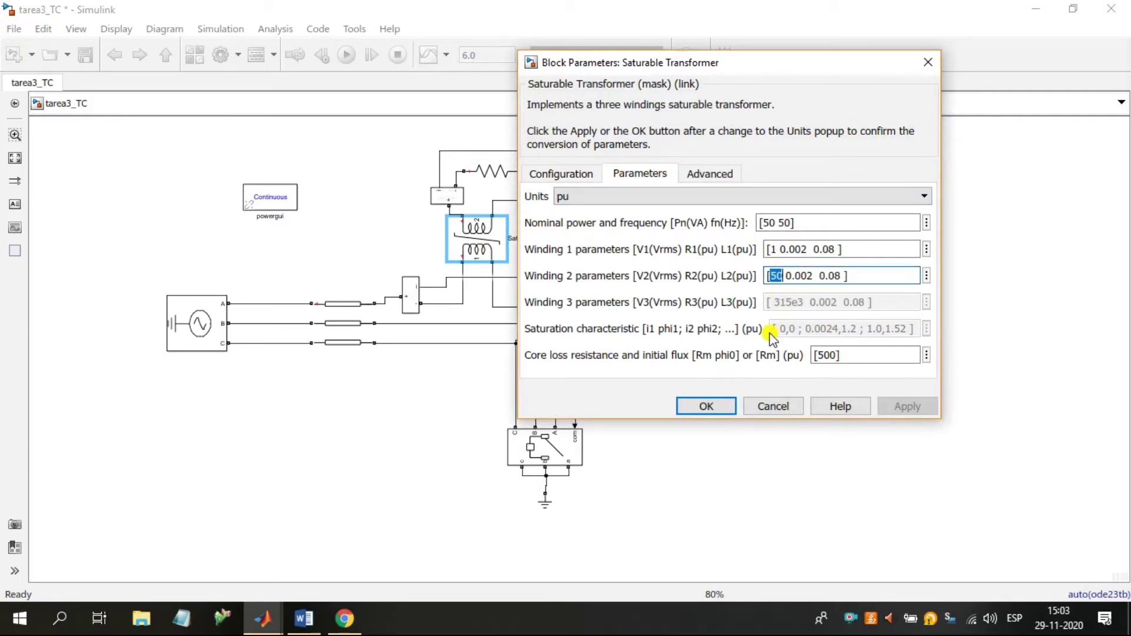
text(20)
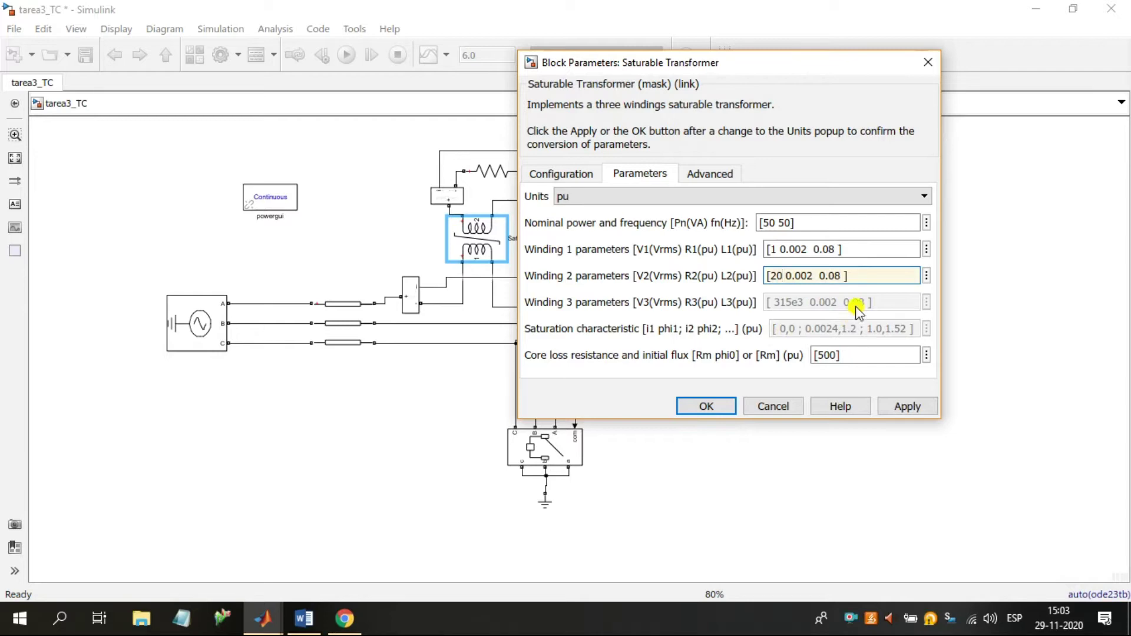
click(904, 405)
click(706, 407)
click(348, 55)
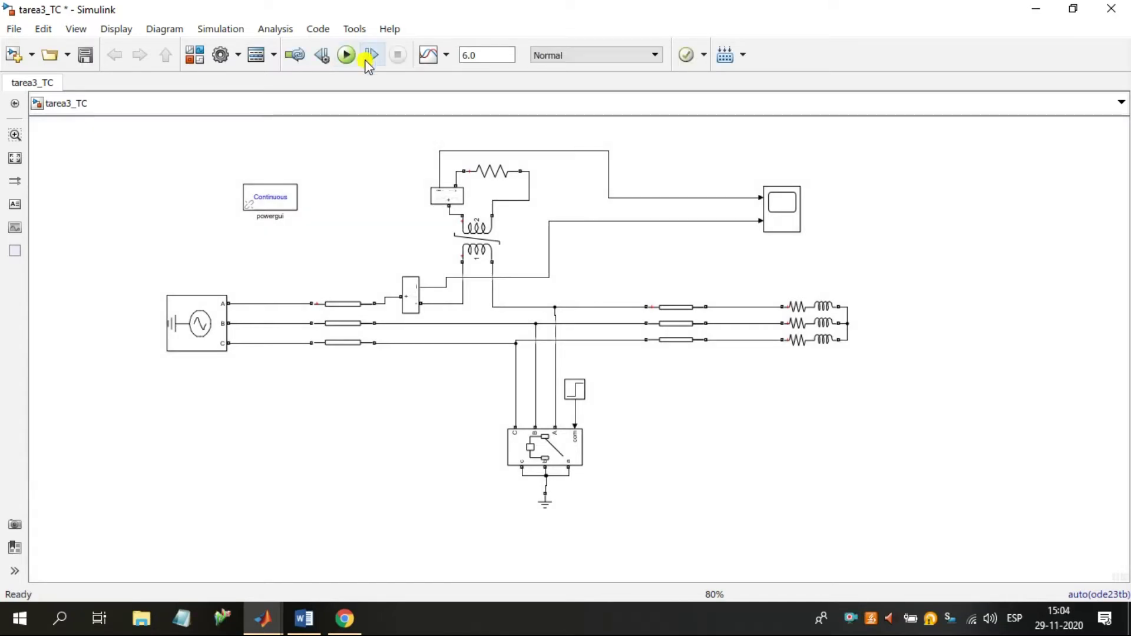
Open the Scope, fit the axes to the data and examine the yellow secondary current enlarged from the fault onset at 1 s to about 1.15 s
double_click(782, 210)
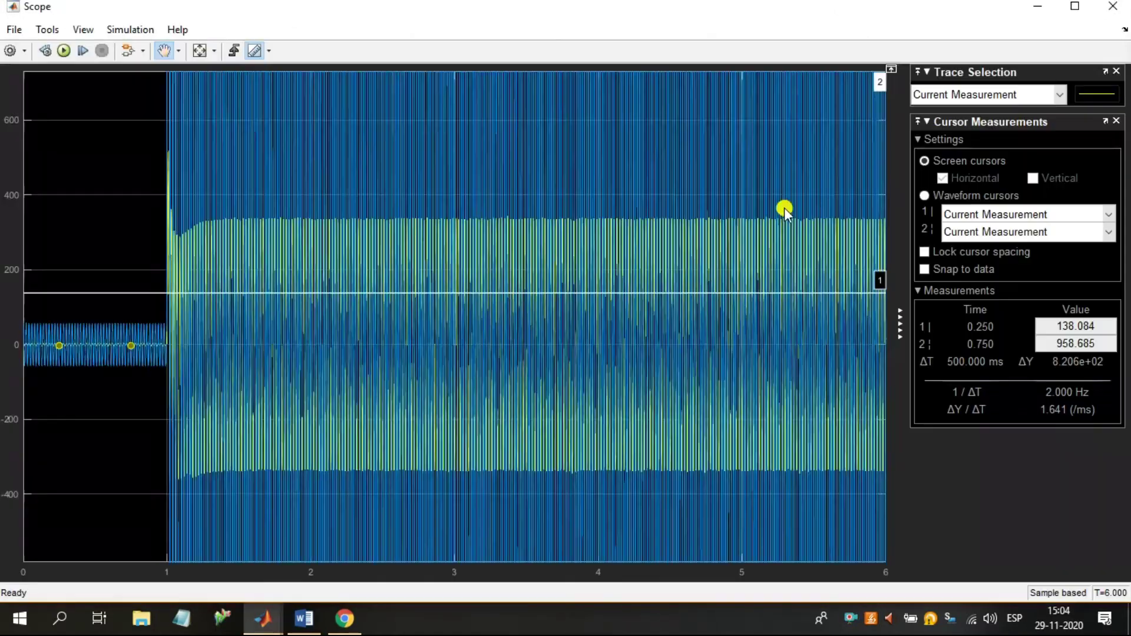
click(200, 50)
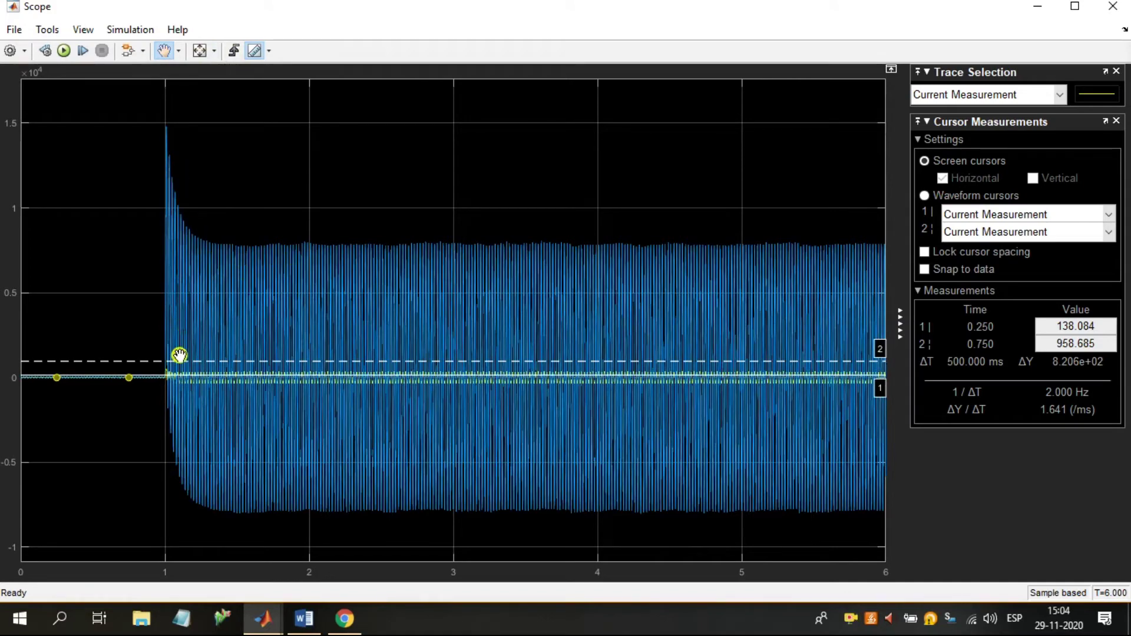
click(178, 51)
click(165, 97)
drag(158, 375, 220, 374)
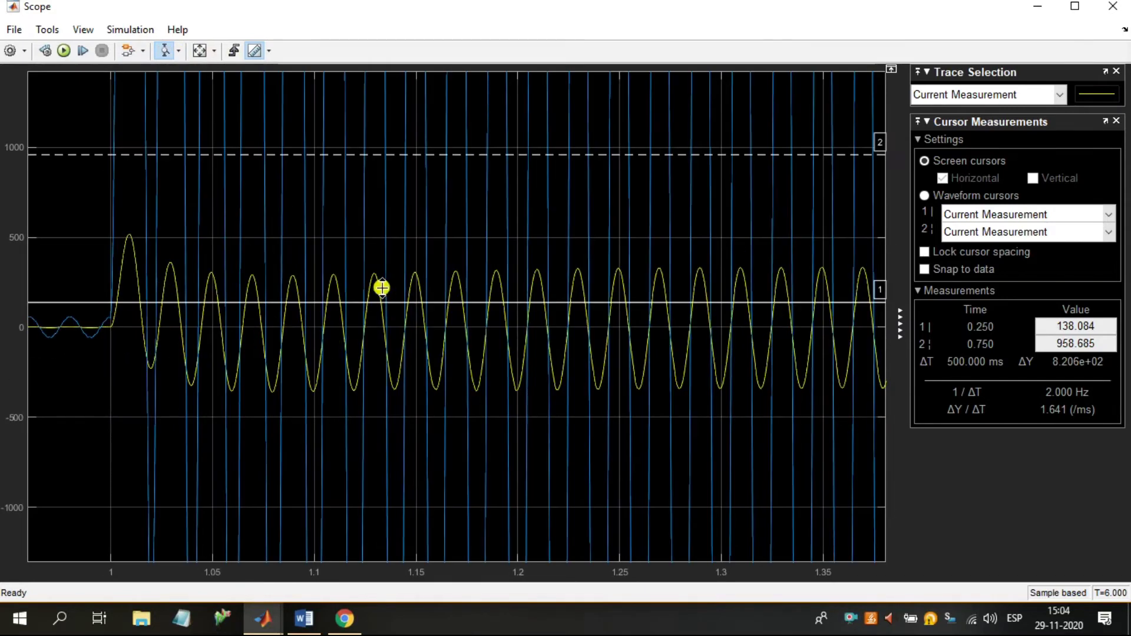
click(178, 51)
click(167, 97)
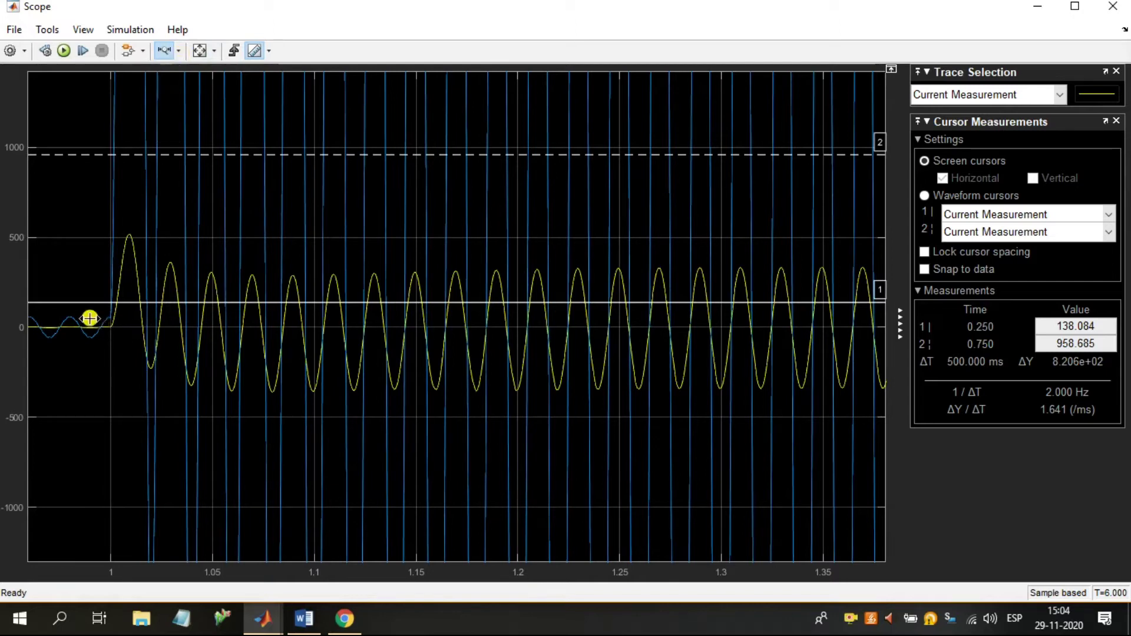
drag(90, 316, 425, 361)
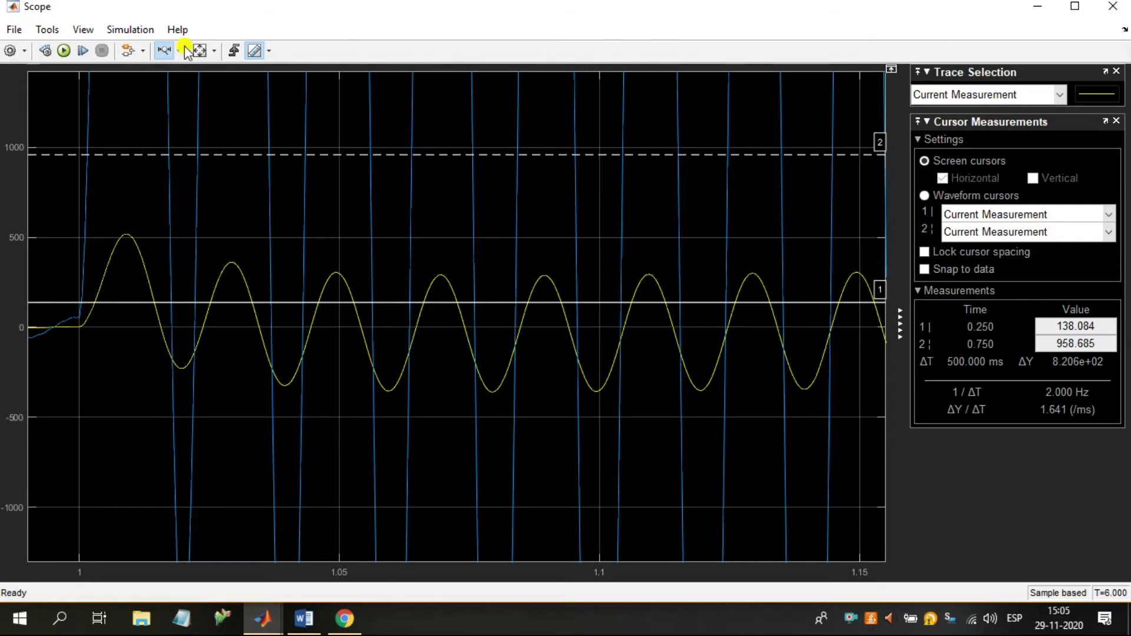
Measure the yellow secondary current's peak between about 1.28 and 1.43 s with horizontal cursor 1, and close the Scope
drag(613, 400, 410, 429)
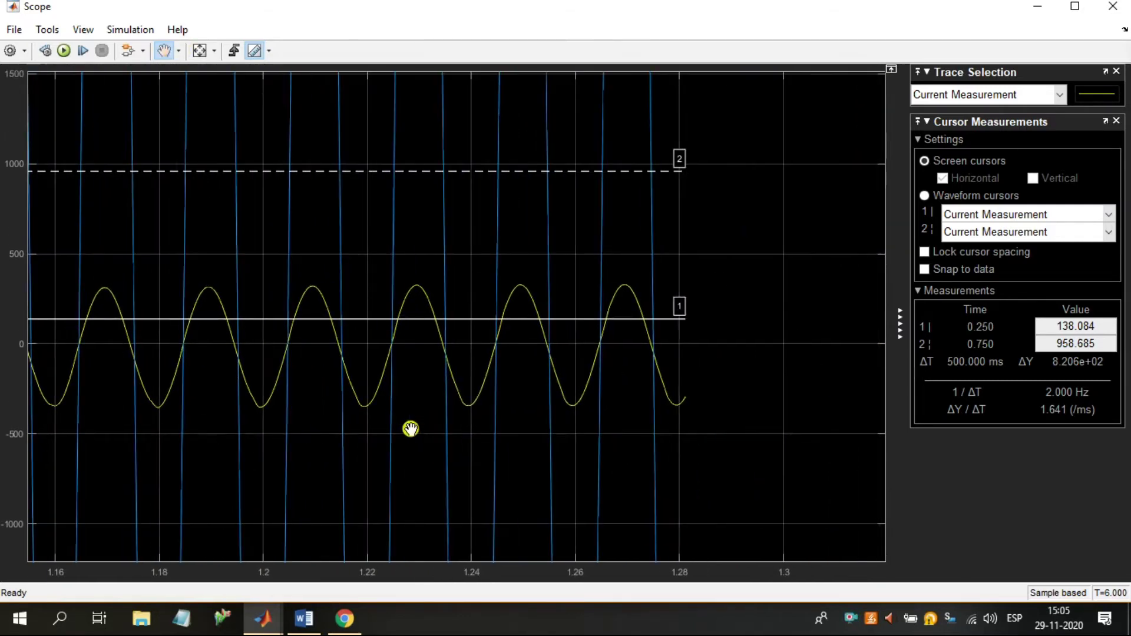
drag(581, 422, 418, 419)
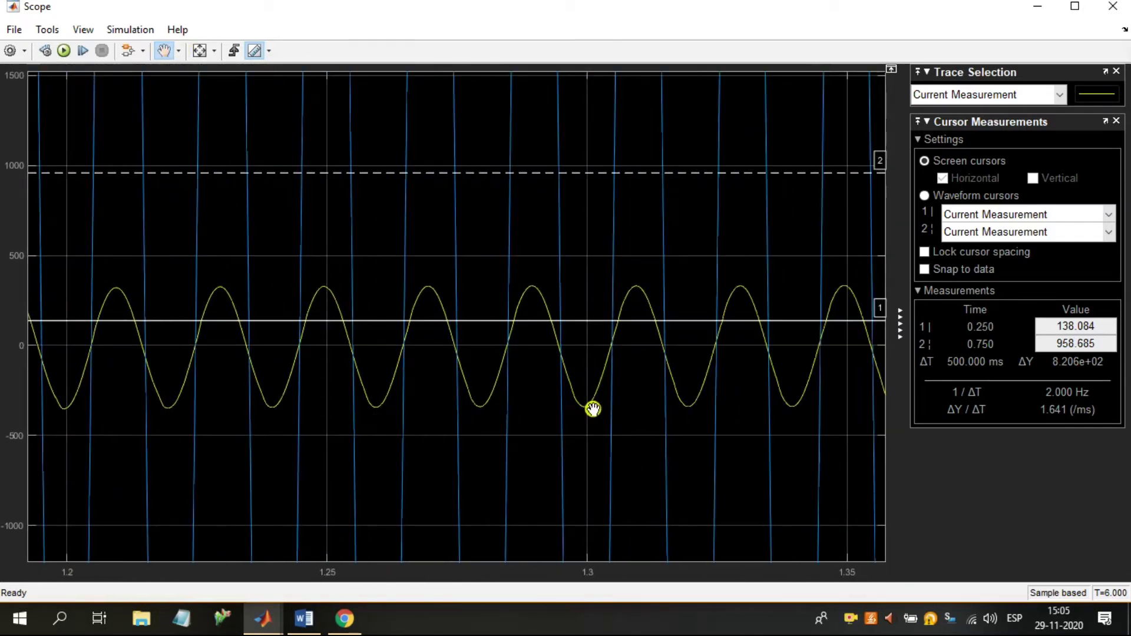
drag(593, 409, 388, 406)
drag(586, 406, 405, 409)
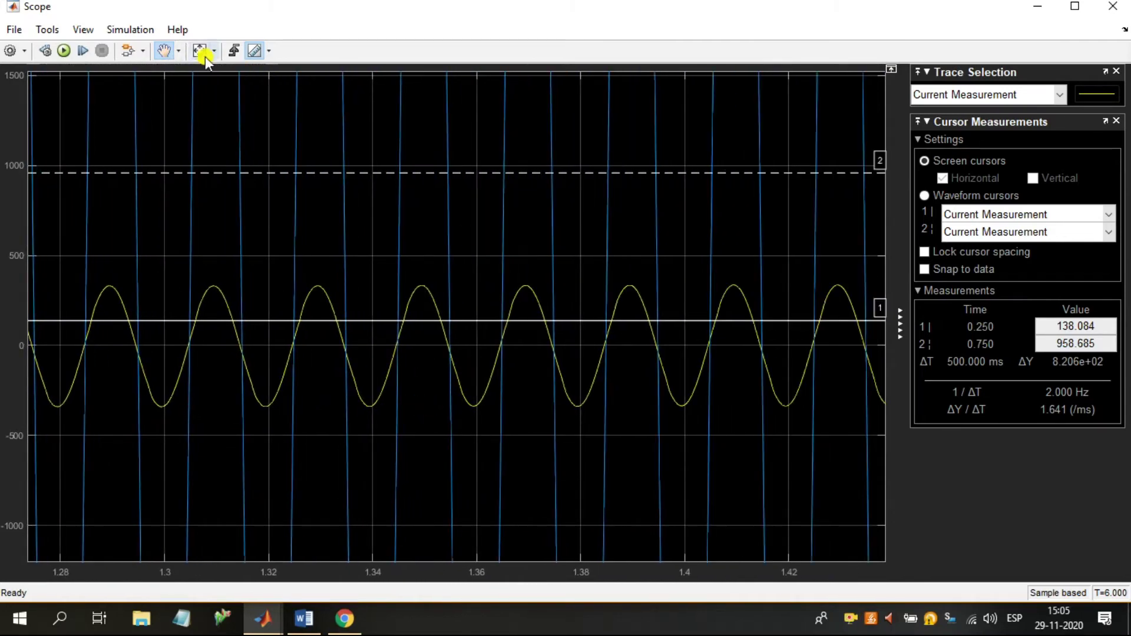
click(176, 50)
drag(548, 320, 549, 284)
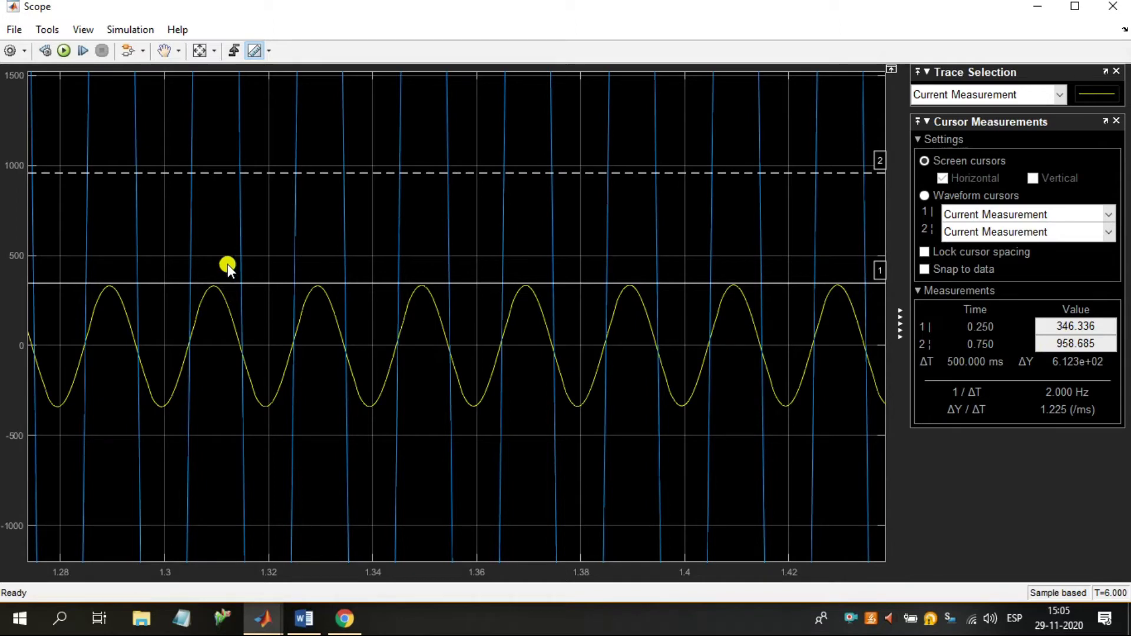
drag(238, 283, 237, 285)
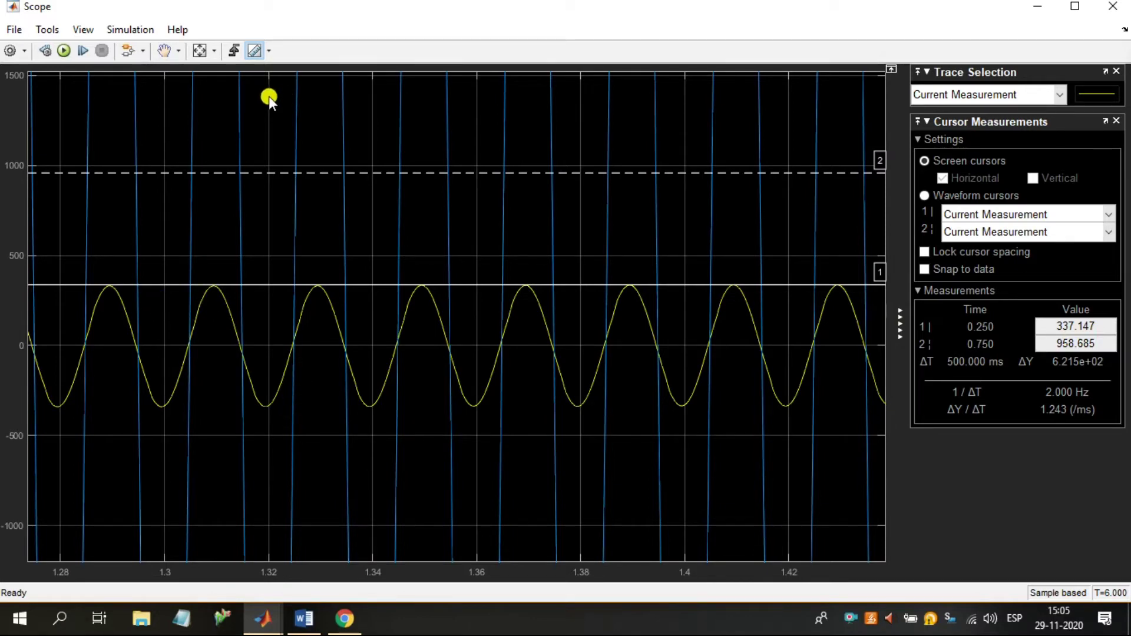
click(1113, 6)
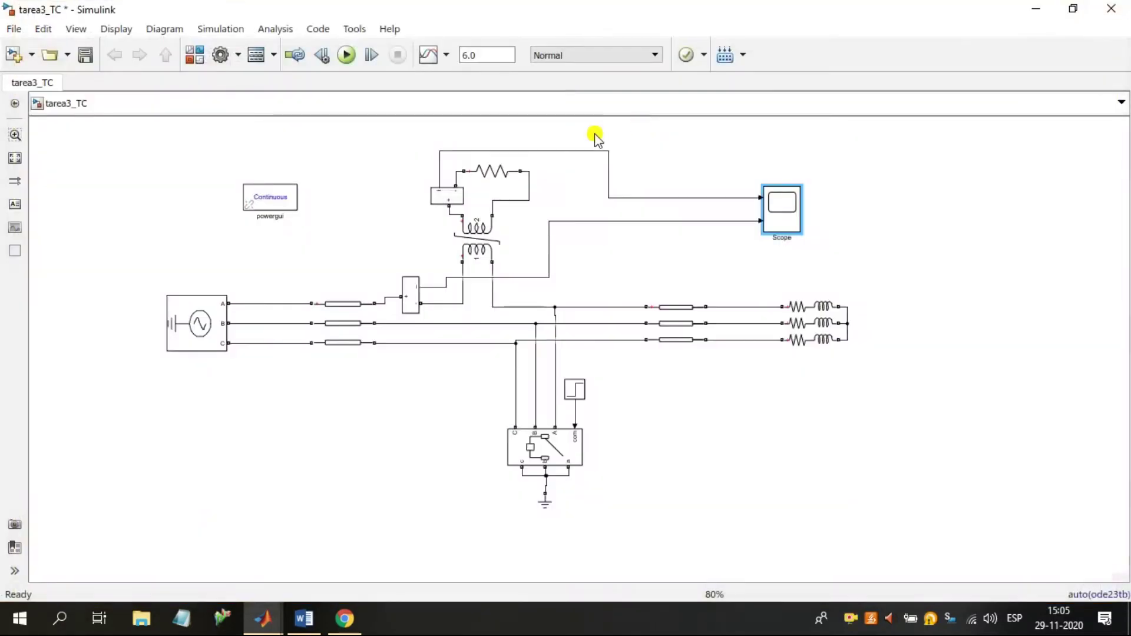
Set the secondary burden resistance to 1.5 ohms and rerun the simulation
double_click(498, 177)
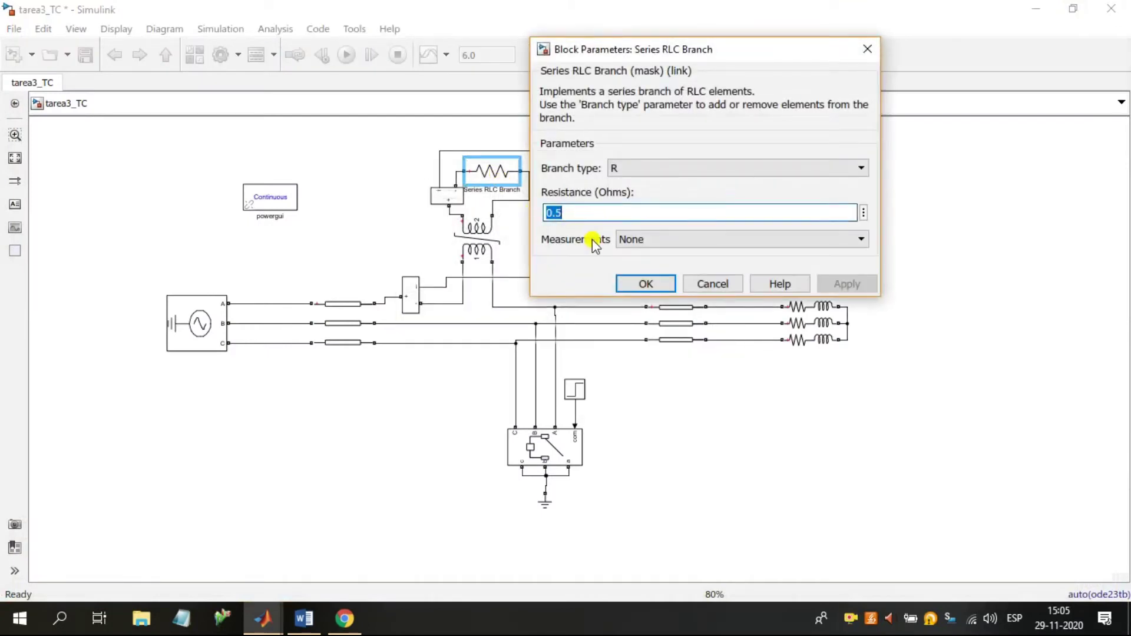
text(1)
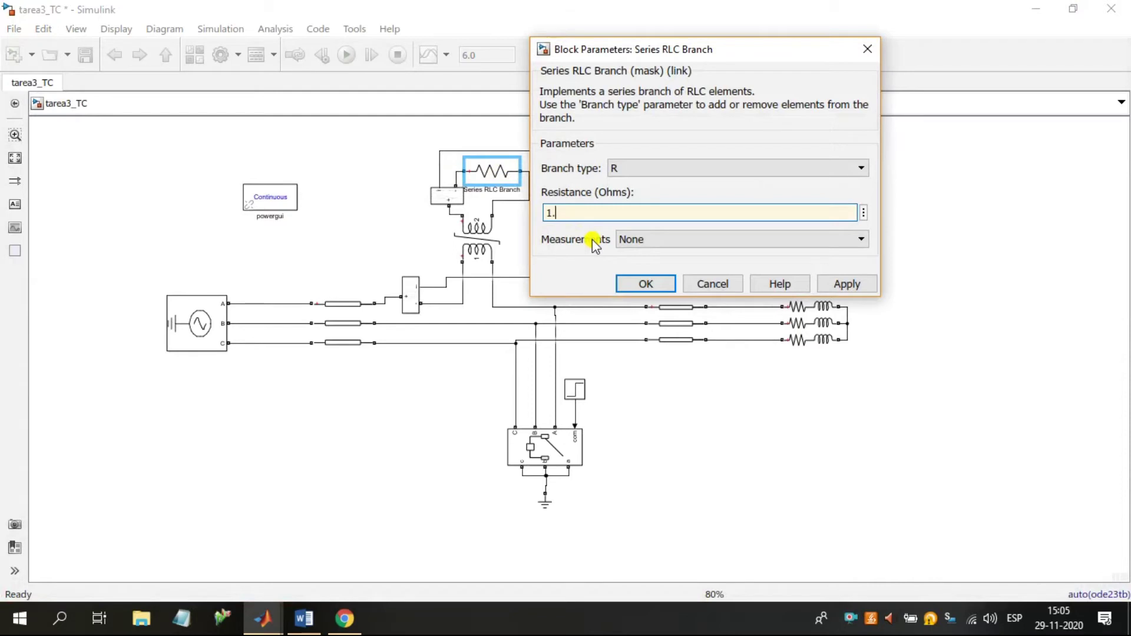
key(Return)
click(346, 55)
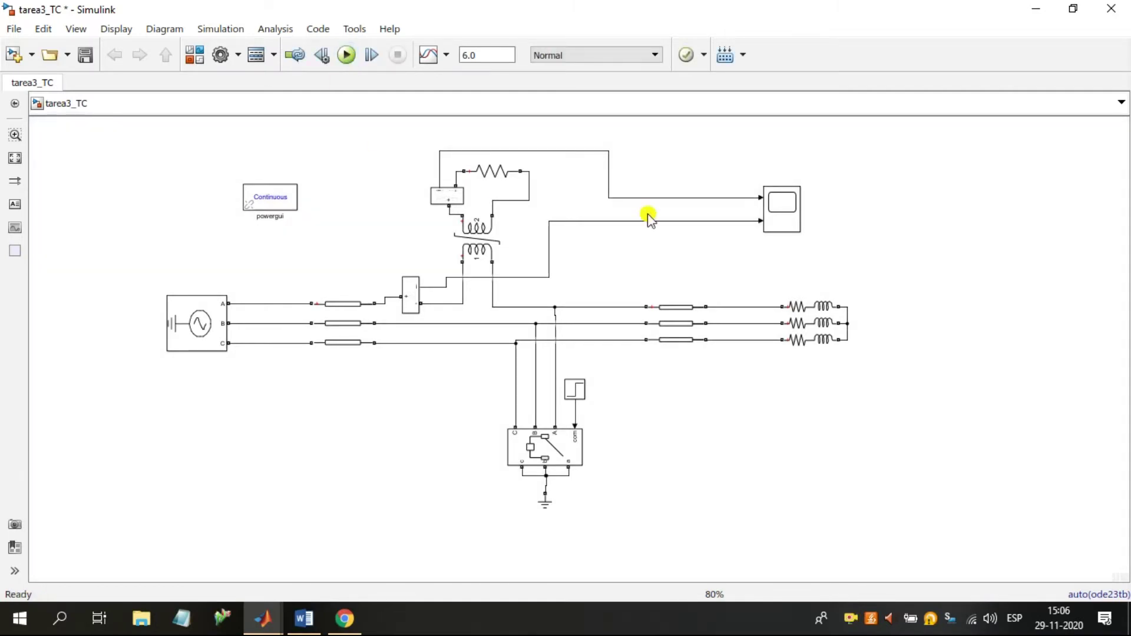
Open the Scope and examine the yellow secondary current on enlarged axes from the fault onset at 1 s to about 1.28 s
click(785, 204)
double_click(783, 205)
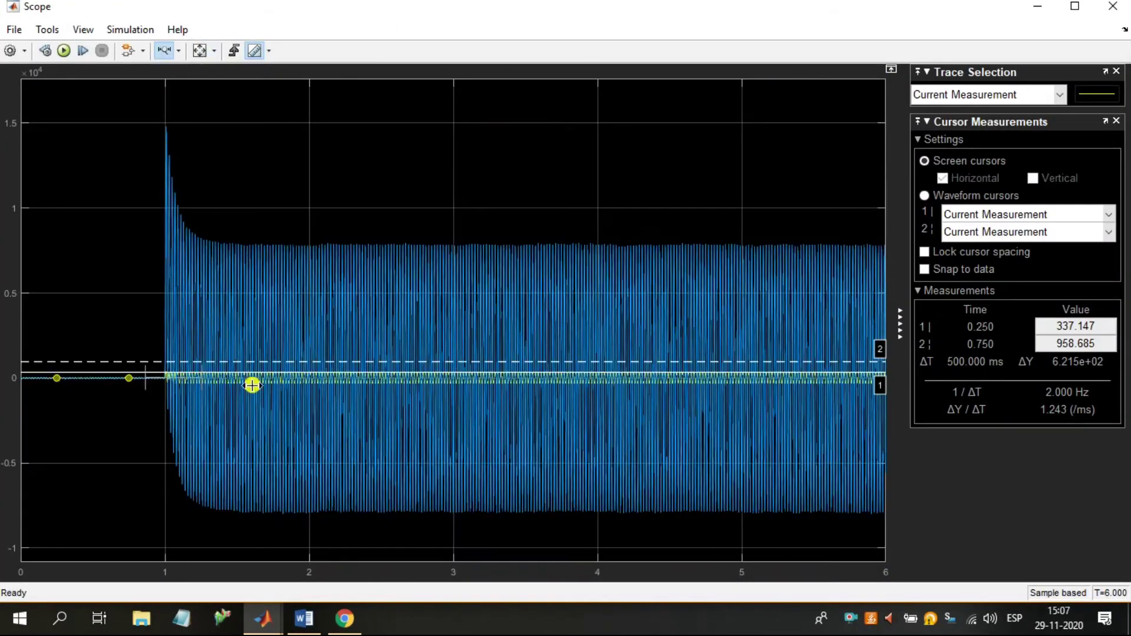
click(335, 369)
click(127, 292)
drag(127, 292, 418, 304)
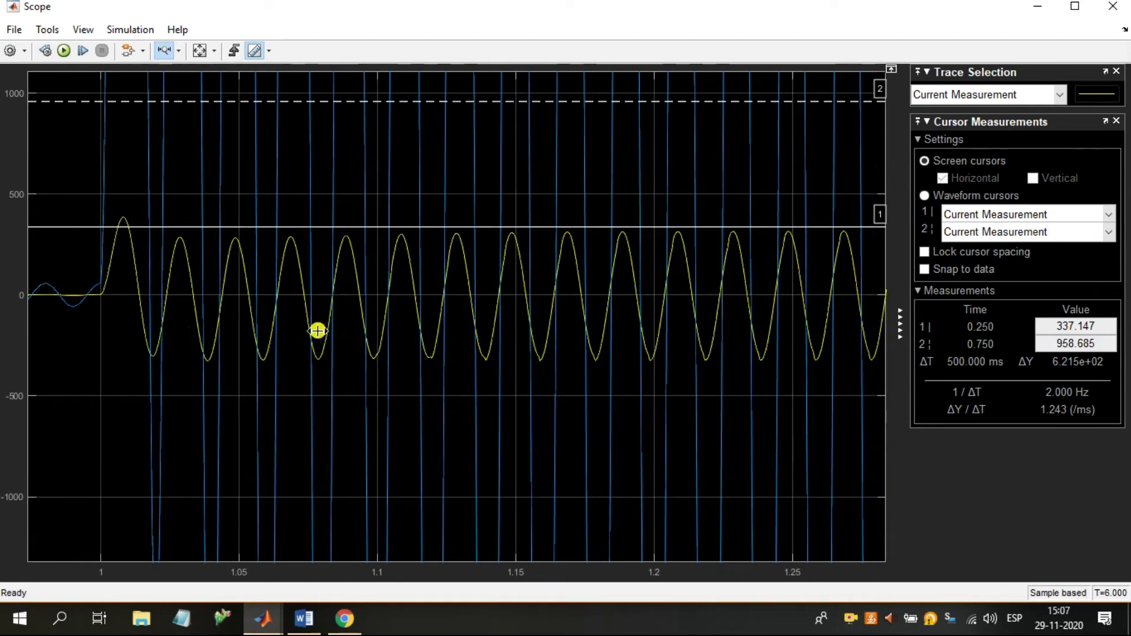
drag(318, 330, 649, 328)
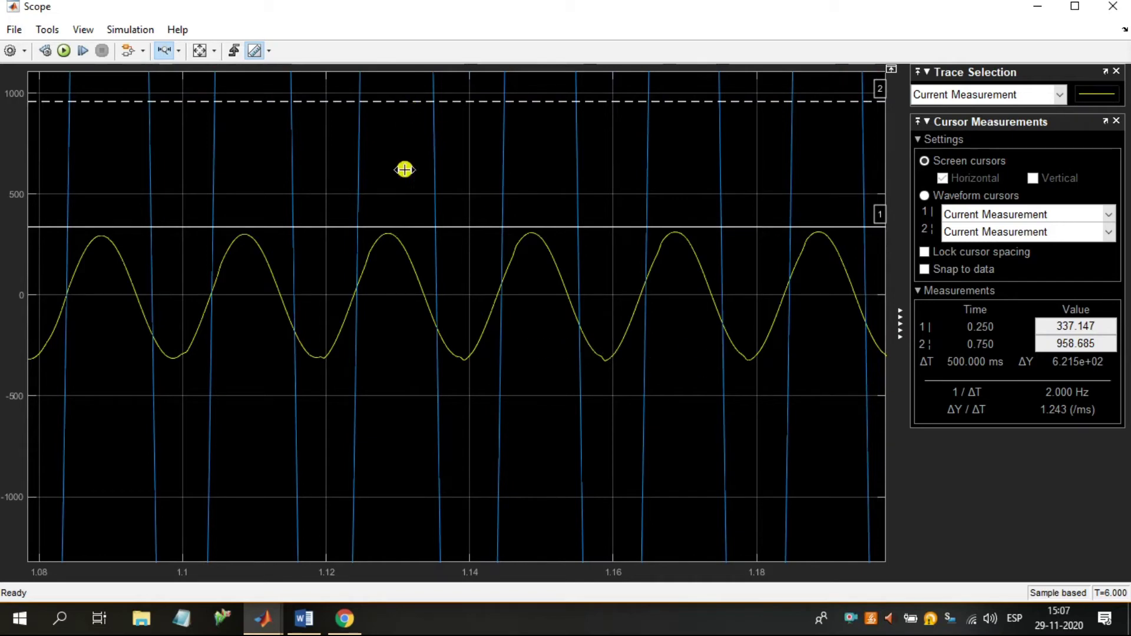
Measure the yellow secondary current's peak between about 1.23 and 1.34 s with horizontal cursor 1, and close the Scope
click(178, 51)
click(168, 131)
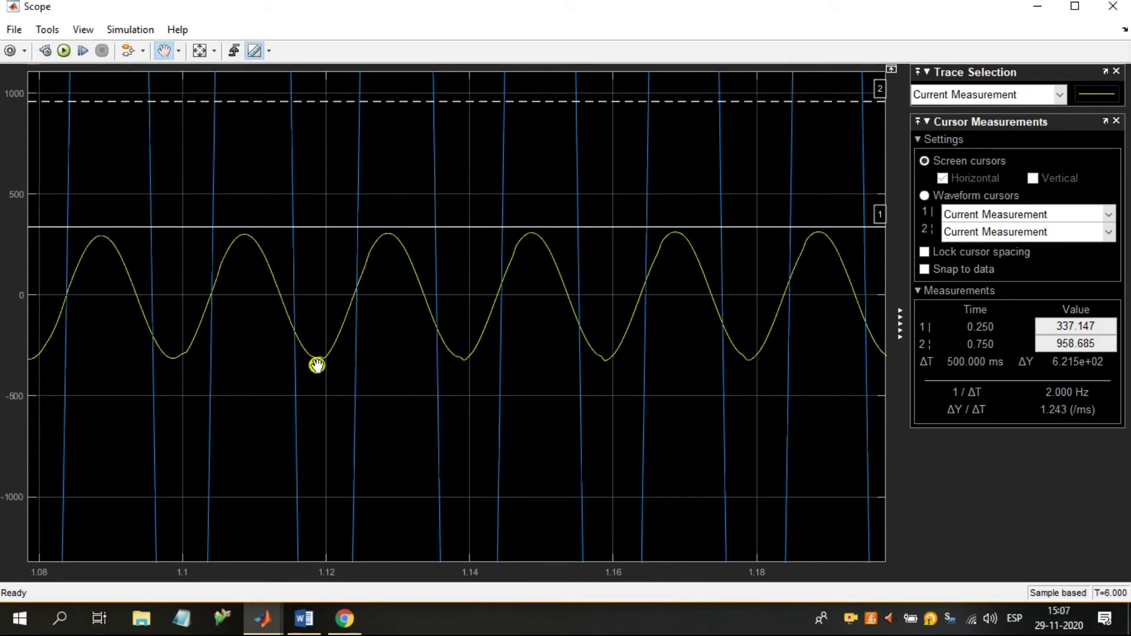
drag(674, 397, 519, 410)
drag(626, 391, 502, 394)
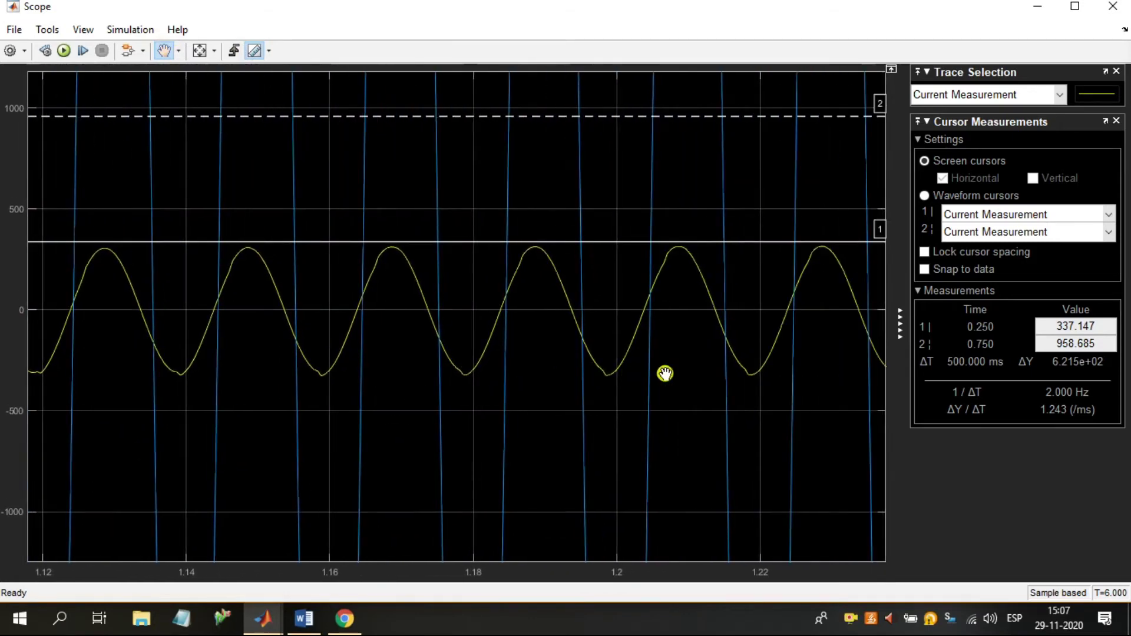
drag(664, 374, 483, 388)
drag(609, 381, 415, 407)
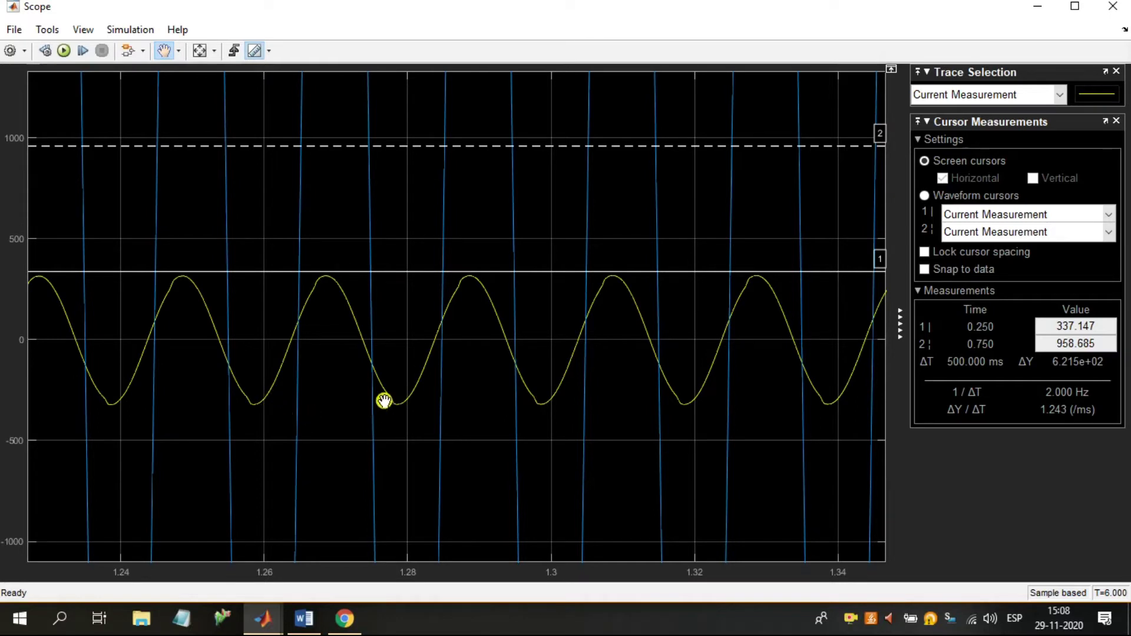
click(165, 52)
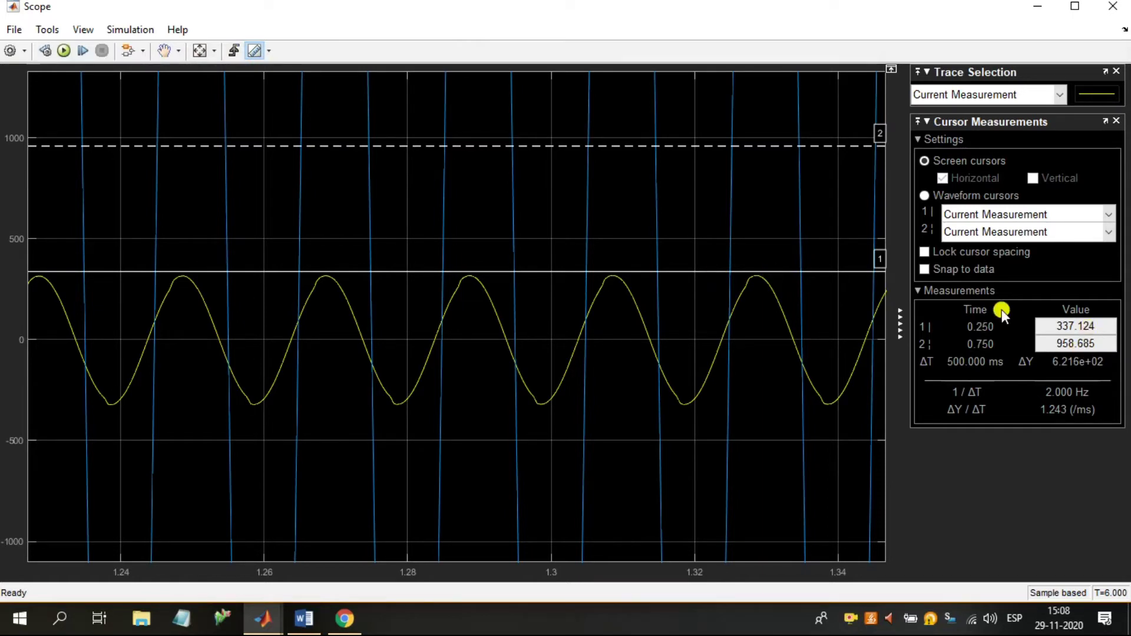
drag(714, 272, 715, 273)
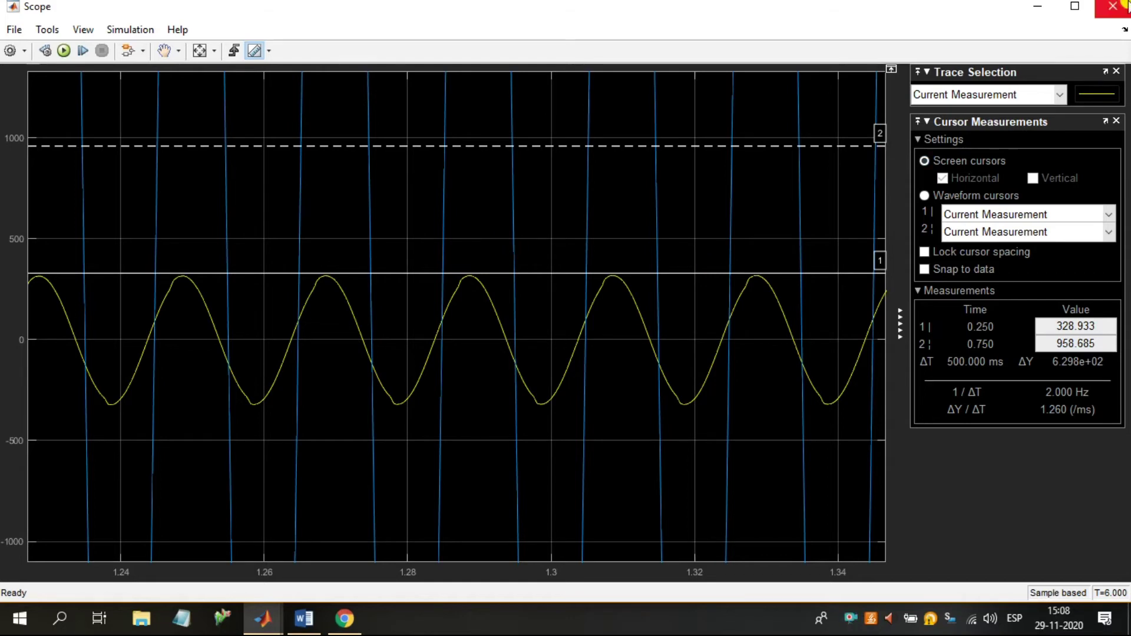
click(1125, 7)
Set the secondary burden resistance to 5 ohms and rerun the simulation
double_click(497, 174)
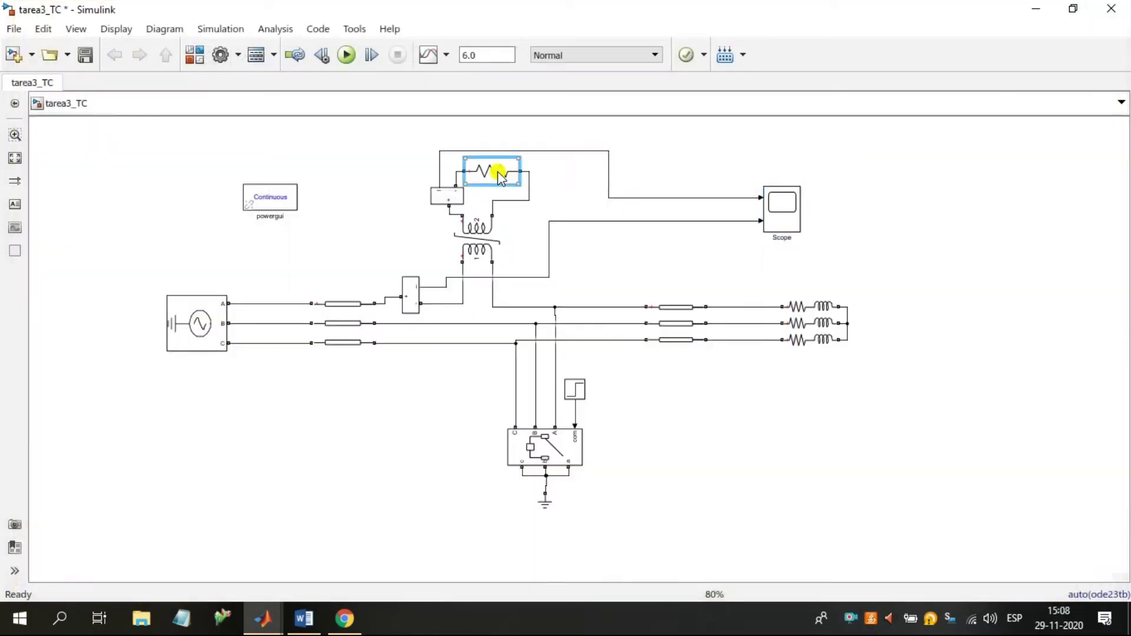
double_click(586, 211)
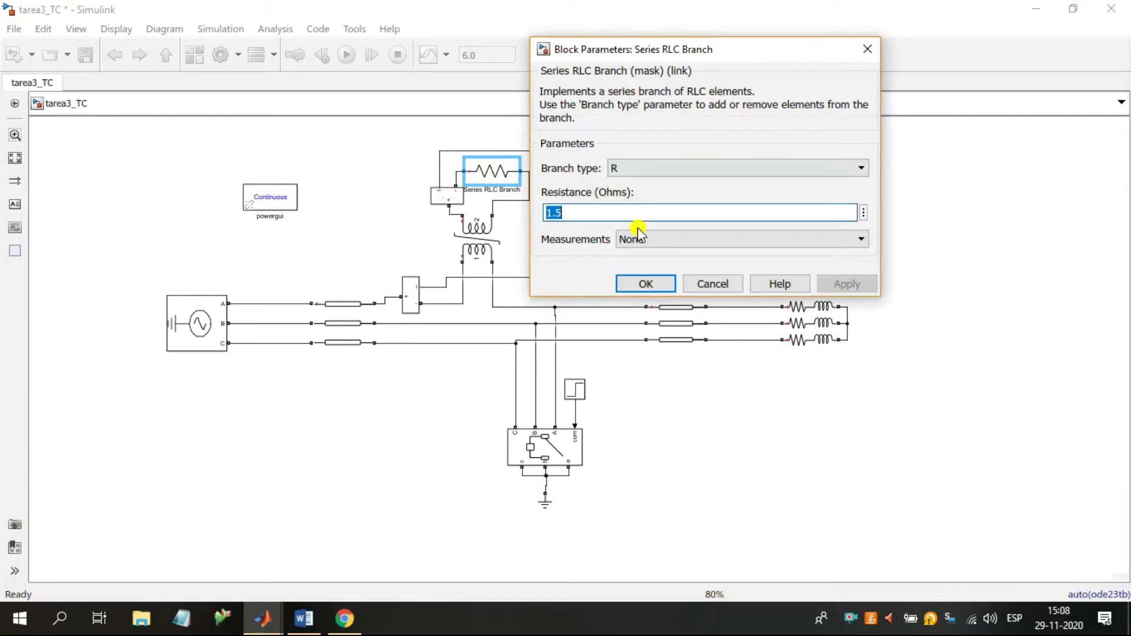
text(5)
key(Return)
click(347, 54)
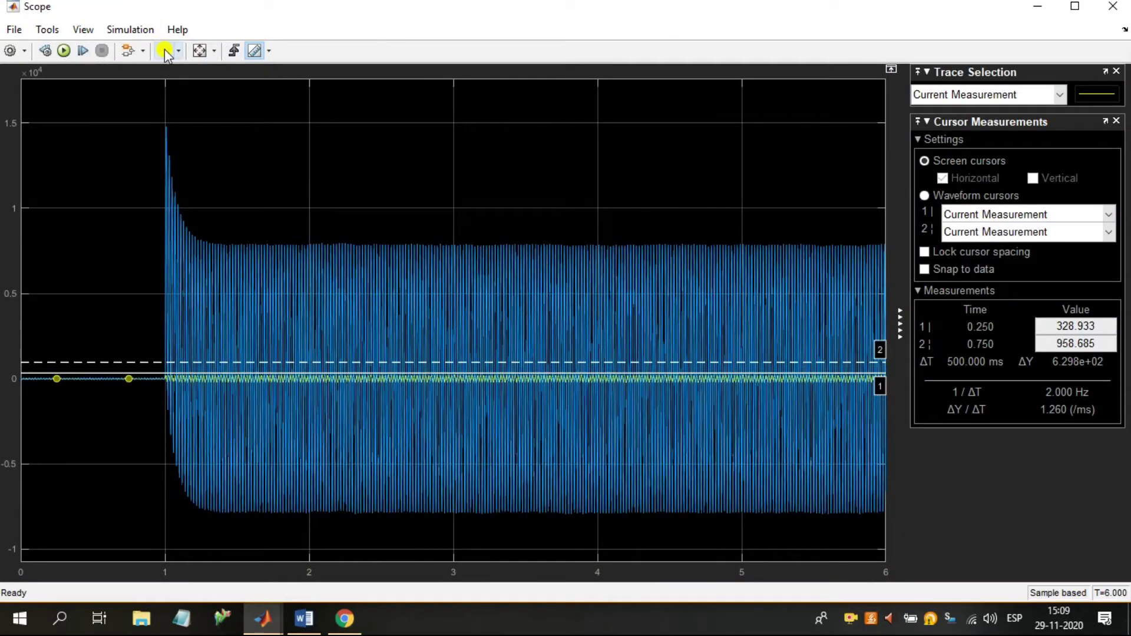
Enlarge the yellow secondary current around the fault onset at 1 s and examine its waveform up to about 1.36 s
click(179, 52)
click(166, 95)
drag(142, 383, 235, 397)
click(247, 258)
click(179, 52)
click(167, 135)
drag(437, 396, 296, 396)
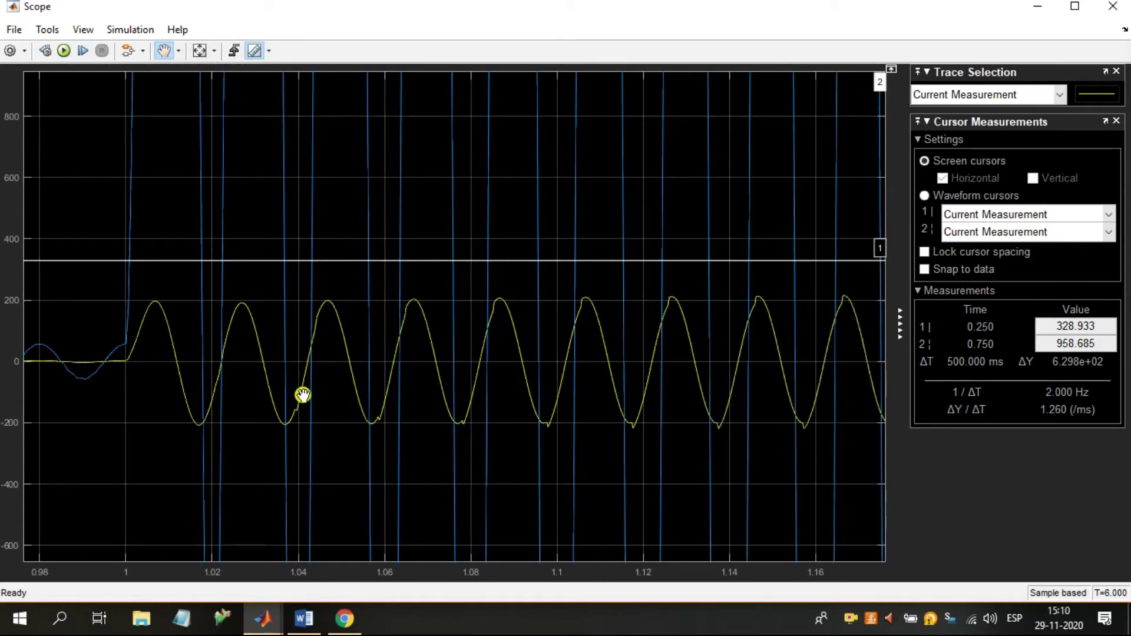
drag(507, 430, 404, 421)
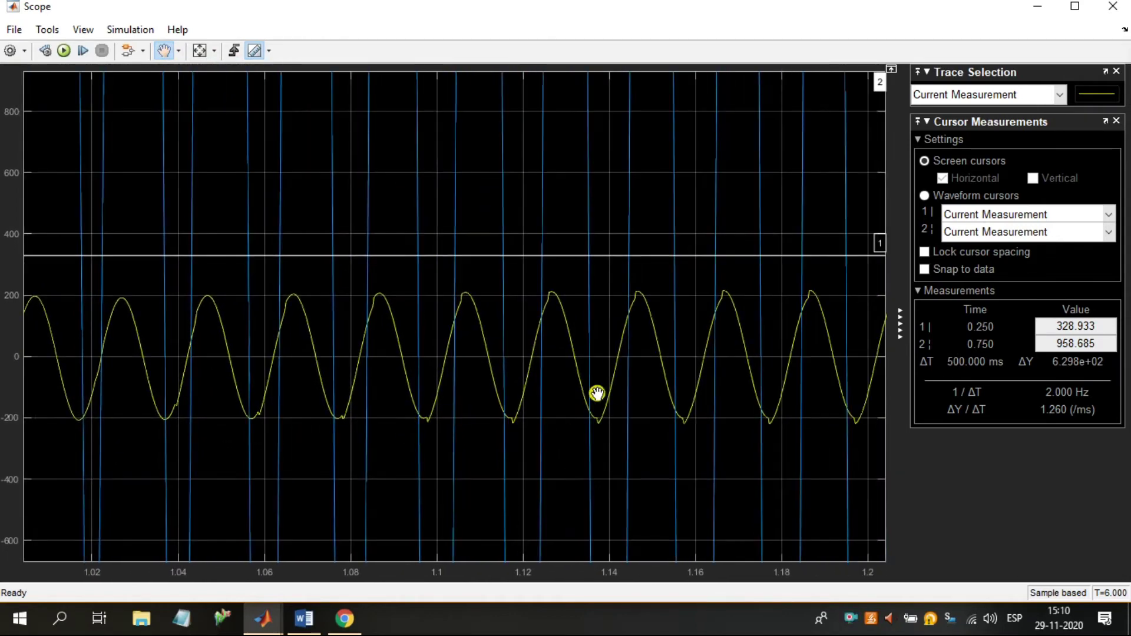
drag(616, 429, 460, 429)
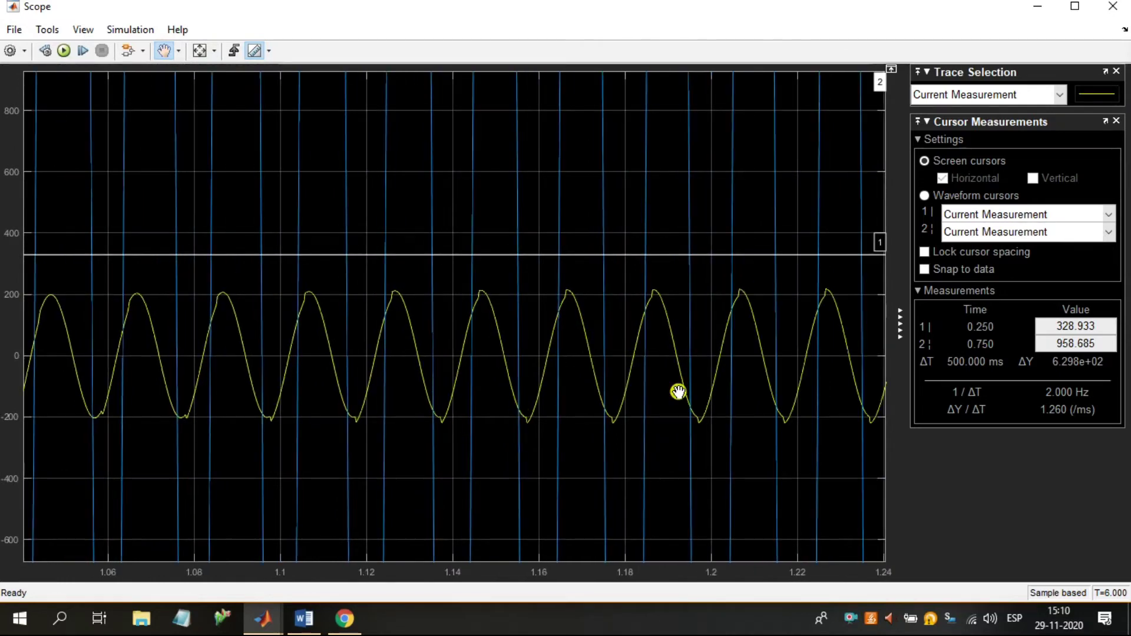
drag(677, 391, 503, 404)
drag(661, 409, 487, 406)
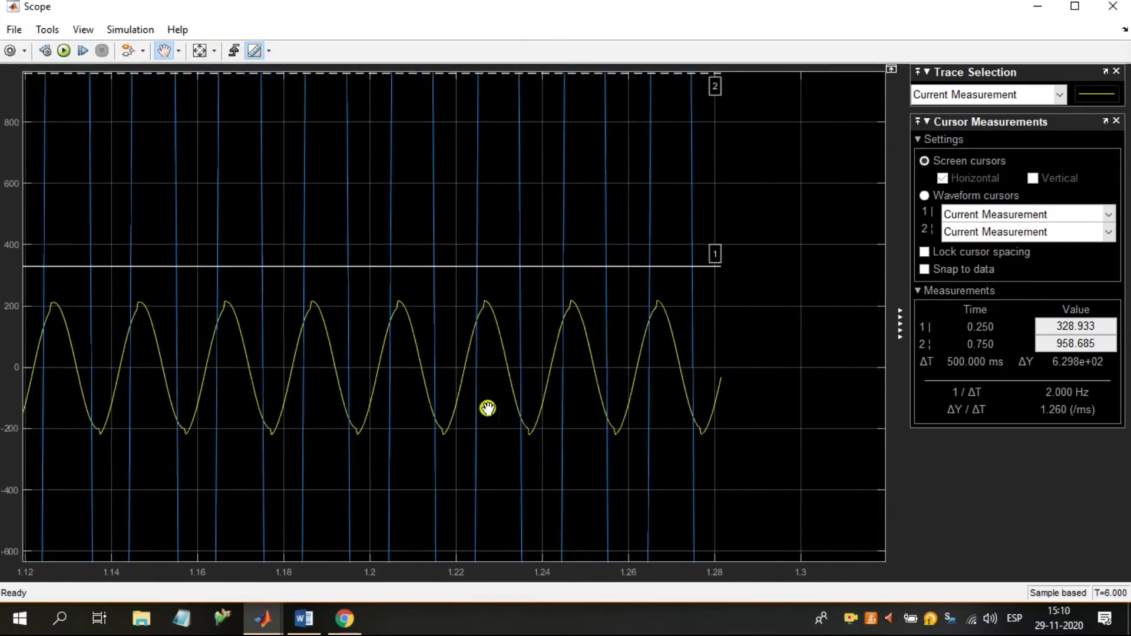
drag(666, 414, 508, 416)
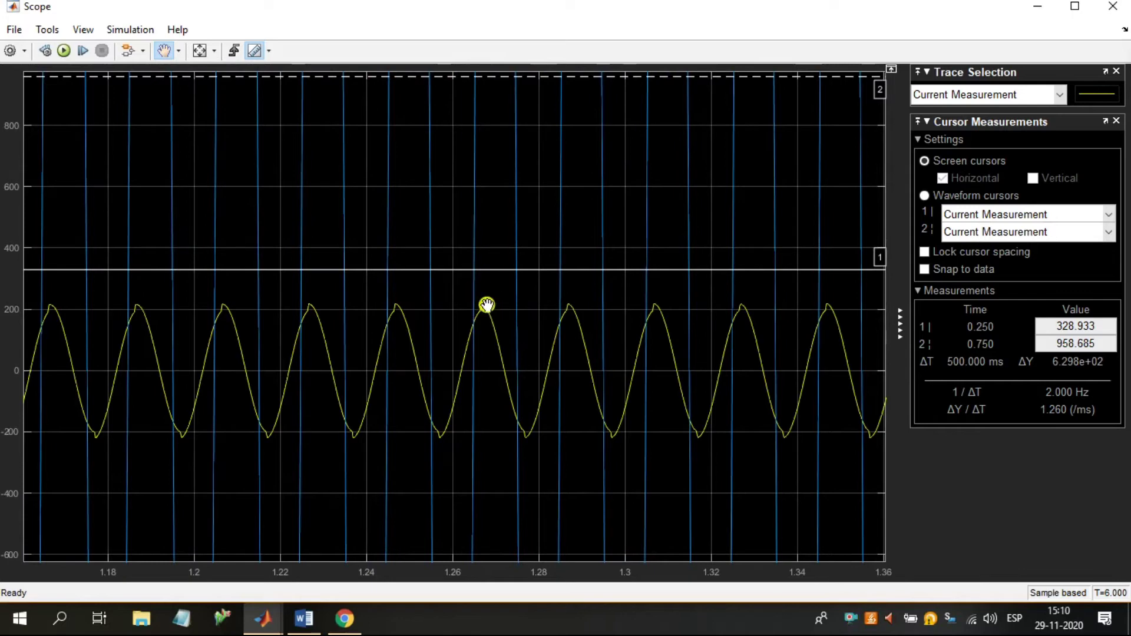
Measure the yellow secondary current's peak between about 1.16 and 1.36 s with horizontal cursor 1, and return to the model
click(180, 53)
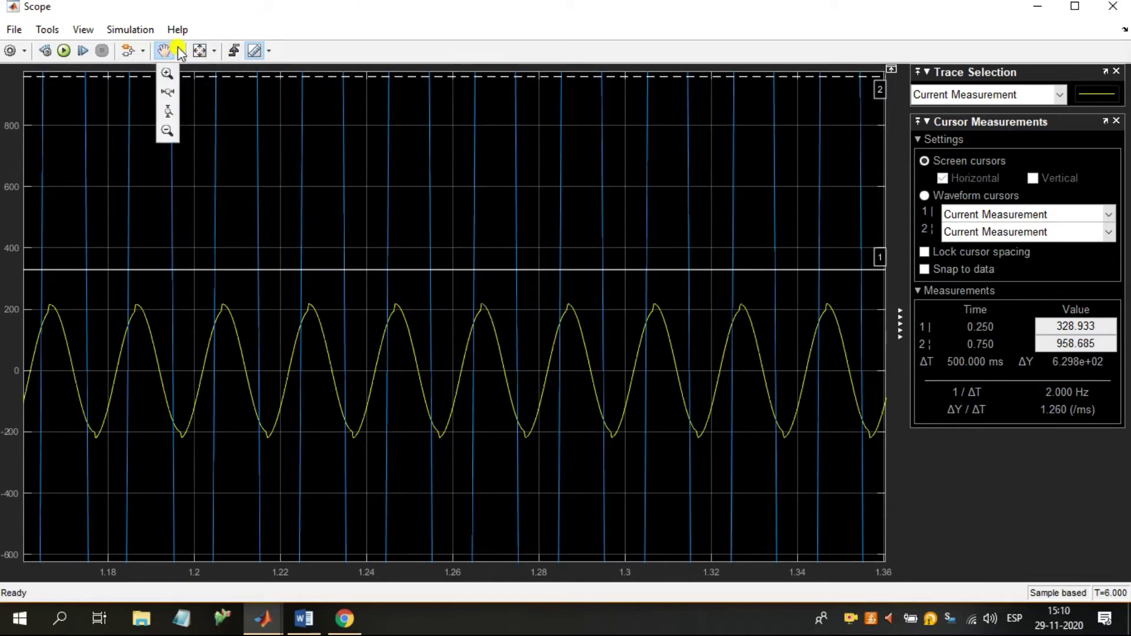
click(168, 51)
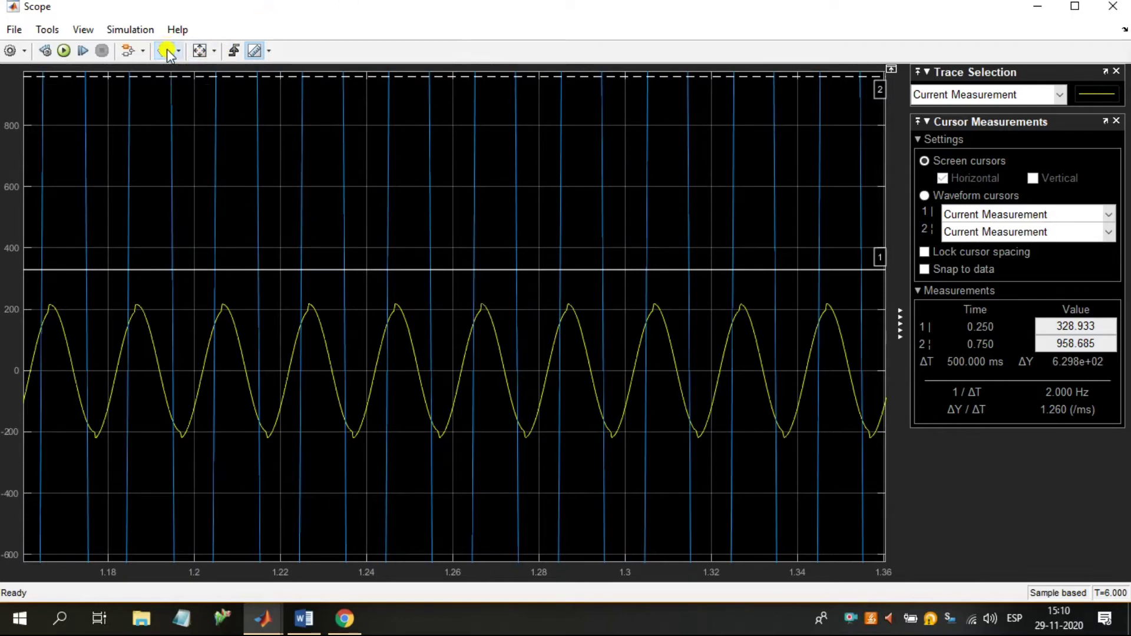
drag(518, 269, 521, 303)
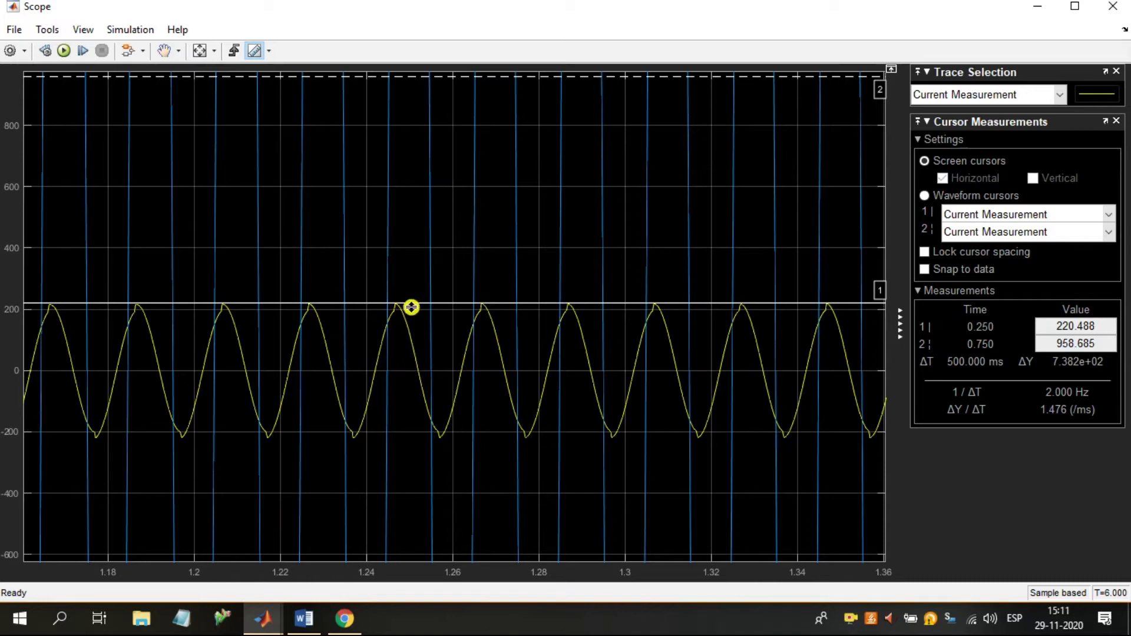
drag(421, 304, 424, 304)
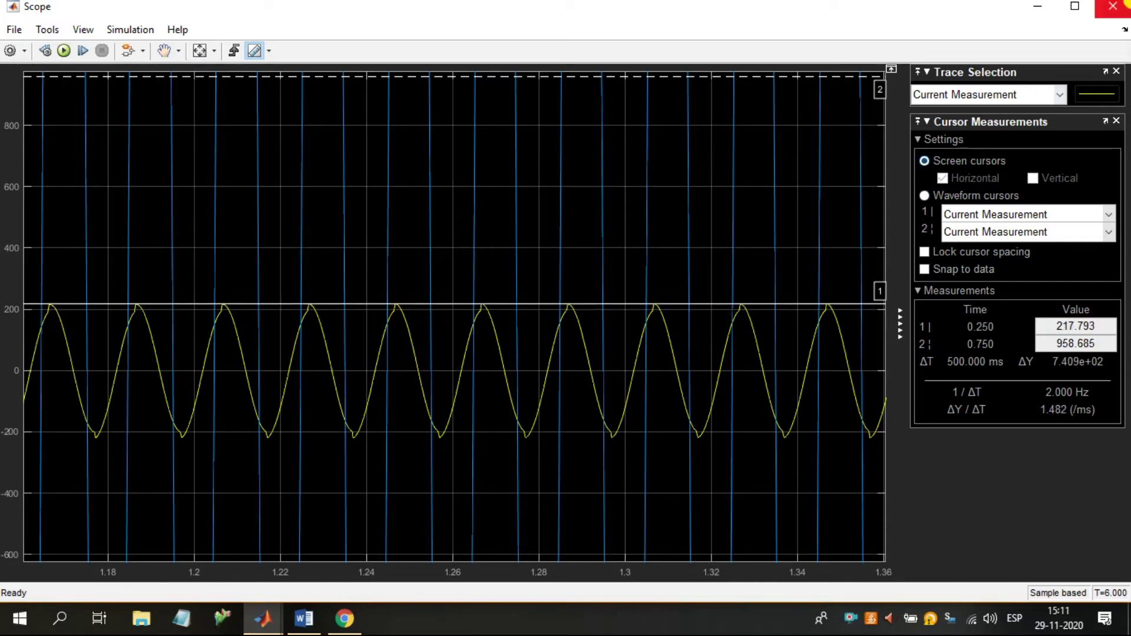
key(alt+Tab)
Set the secondary burden resistance to 100 ohms and rerun the simulation
click(494, 177)
double_click(494, 177)
double_click(602, 212)
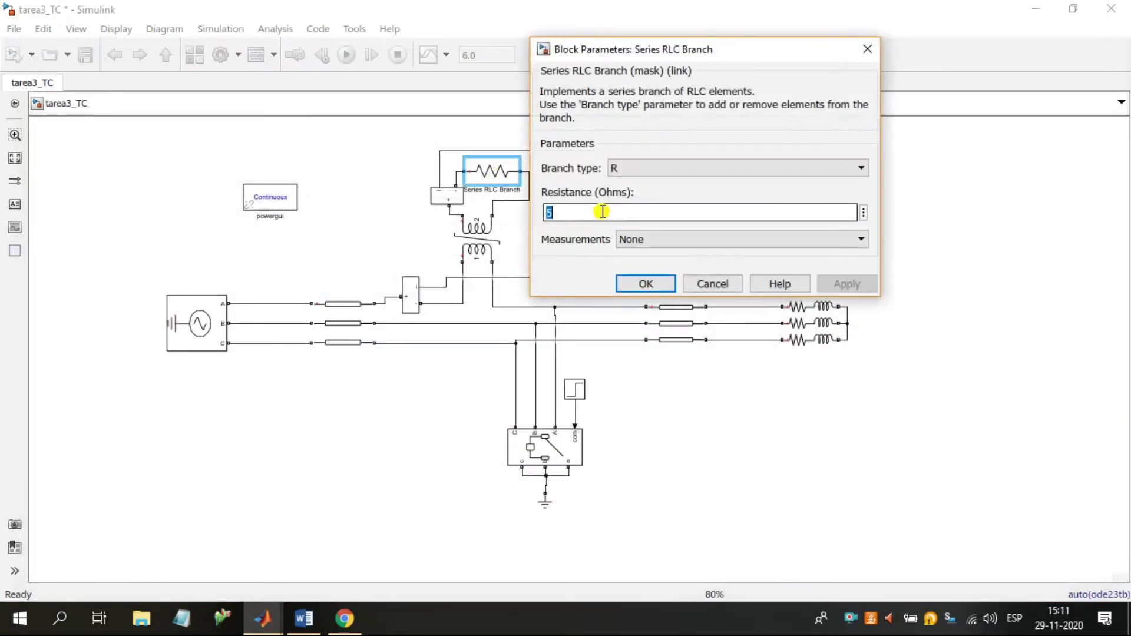
text(100)
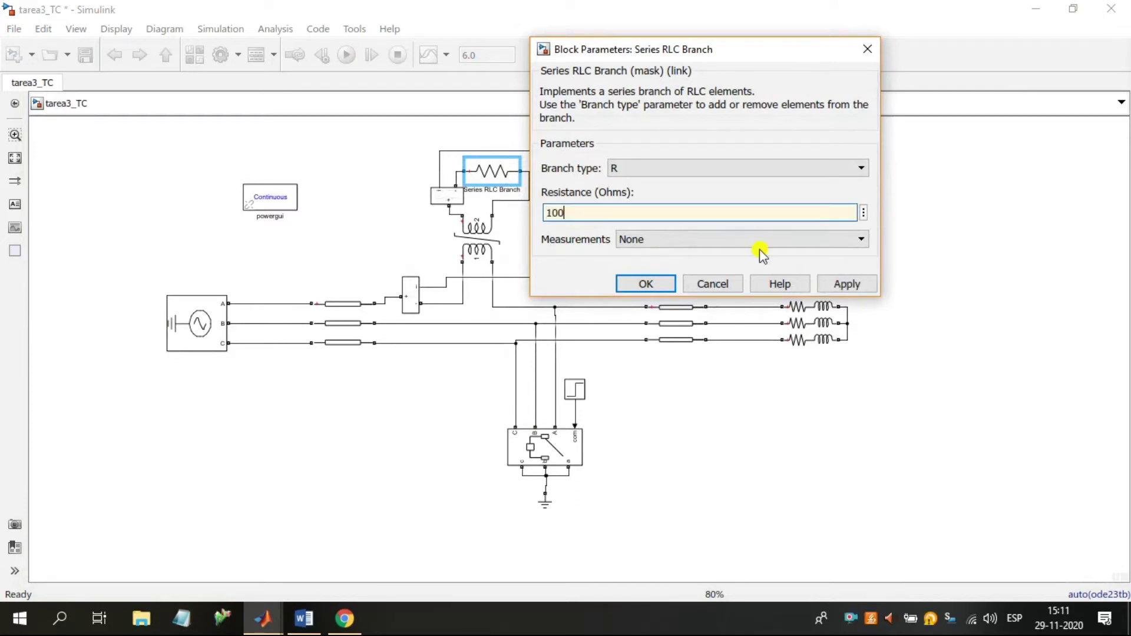
click(840, 284)
click(651, 283)
click(347, 55)
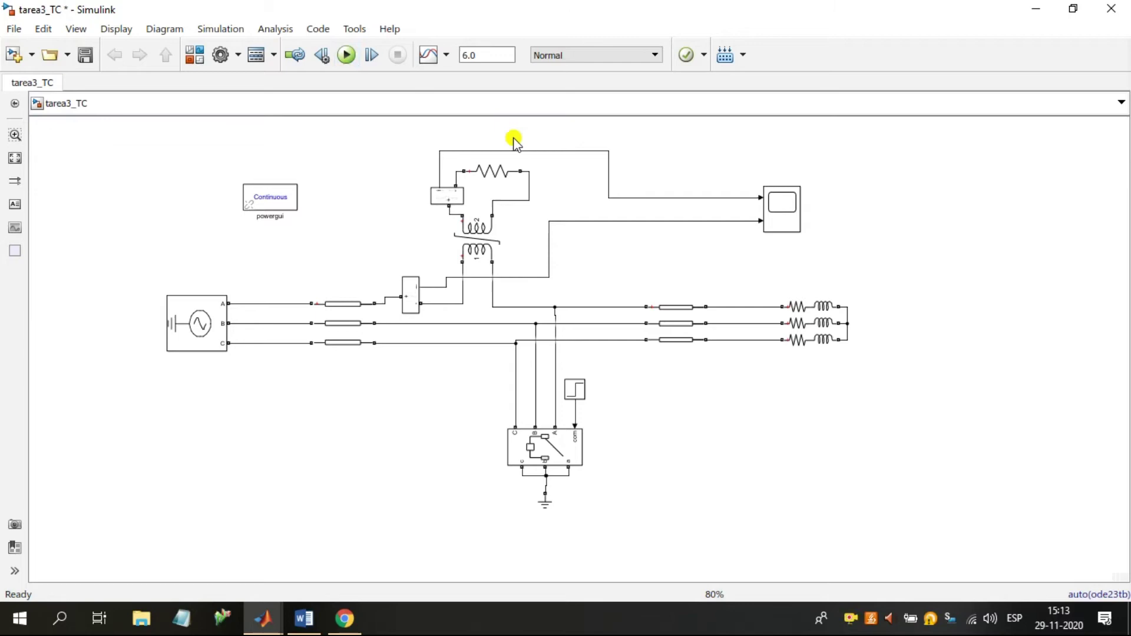
Open the Scope and examine the yellow secondary current's spikes up close, narrowing to one cycle between about 1.02 and 1.038 s
click(781, 219)
double_click(780, 218)
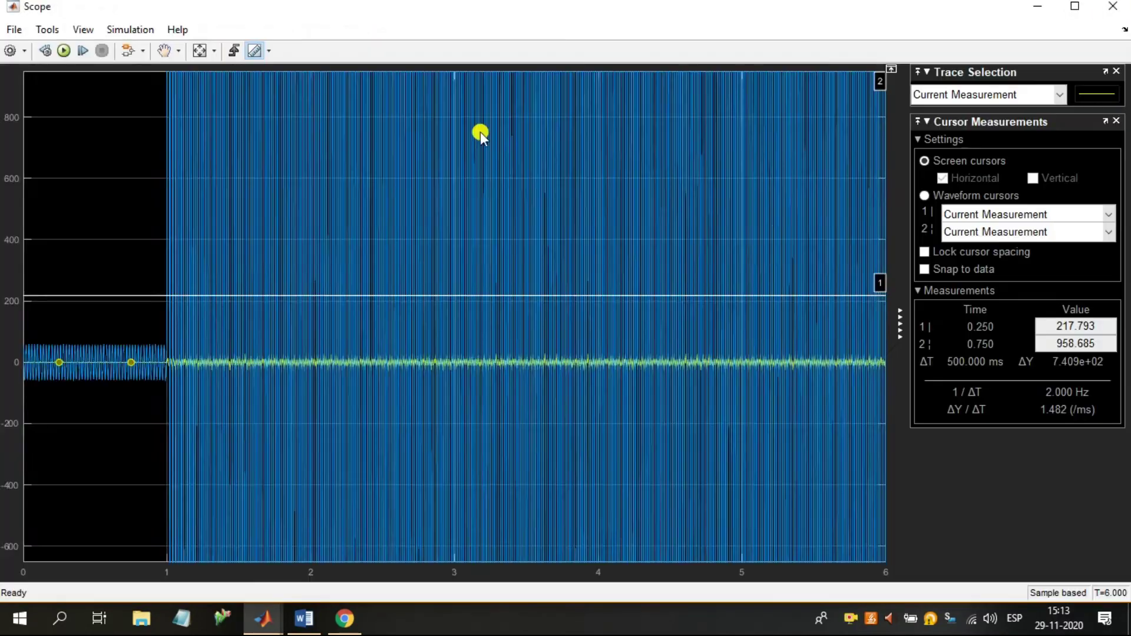
click(165, 50)
click(164, 76)
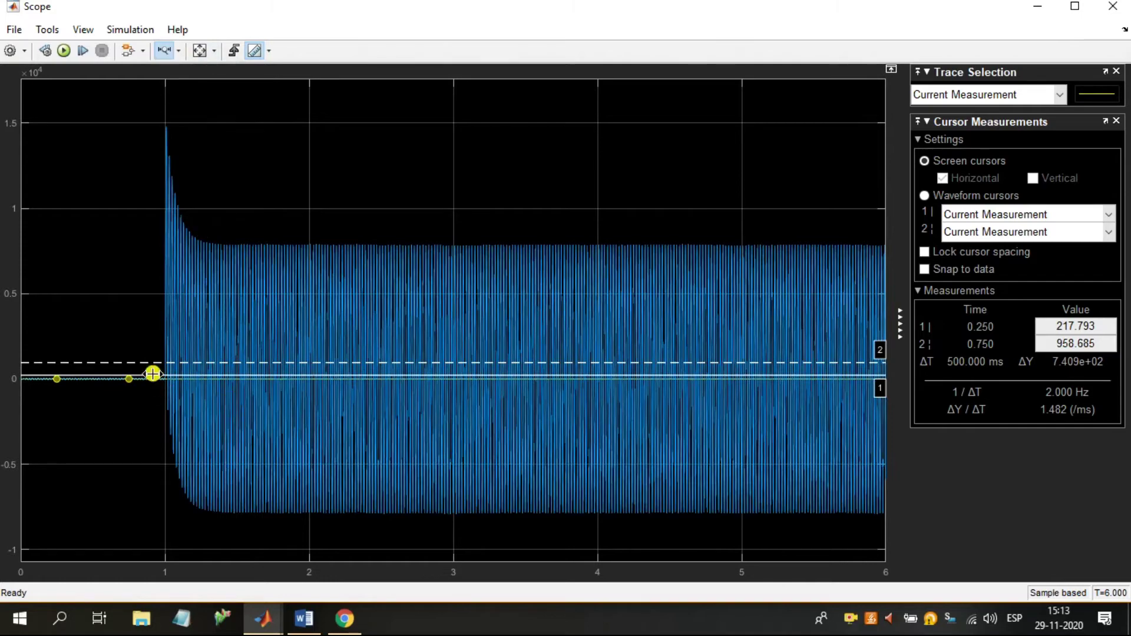
drag(151, 377, 232, 381)
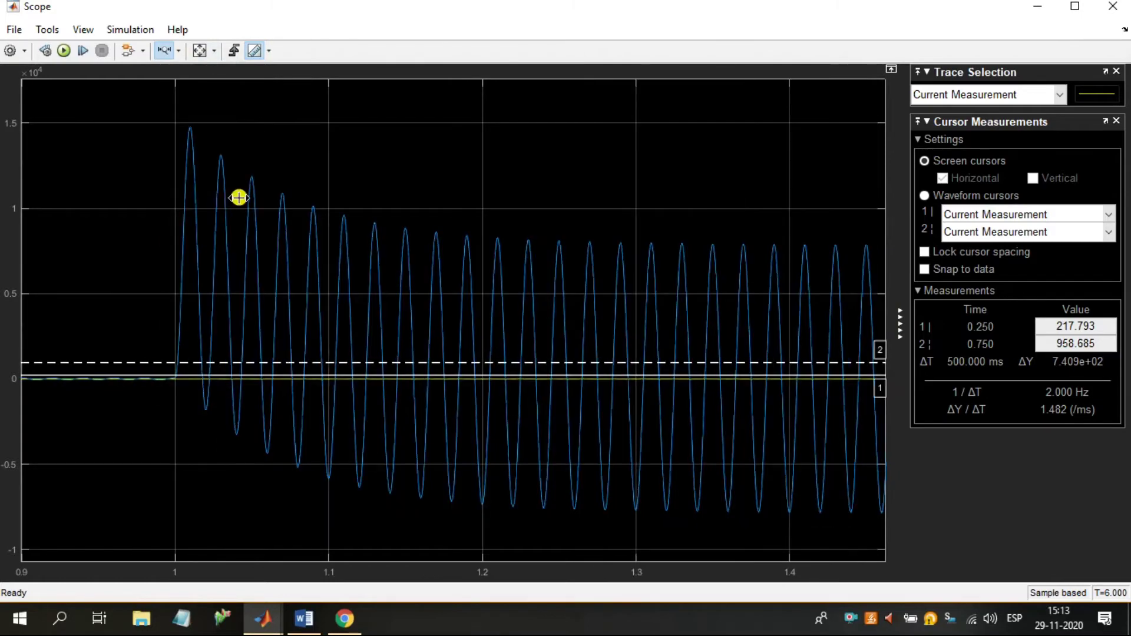
click(371, 386)
click(250, 86)
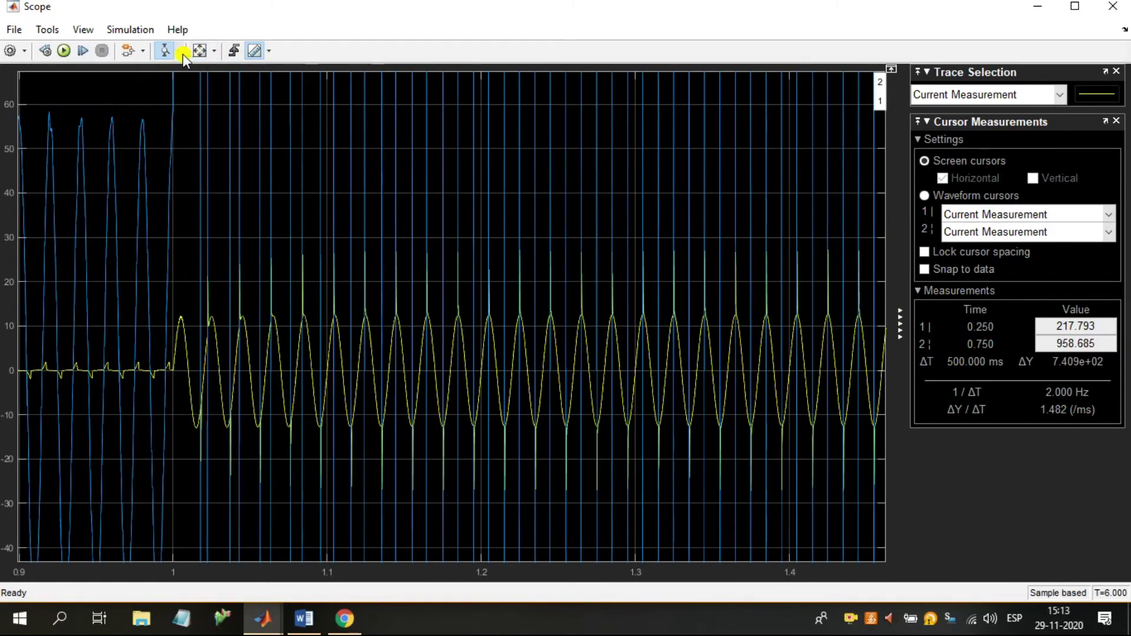
click(242, 295)
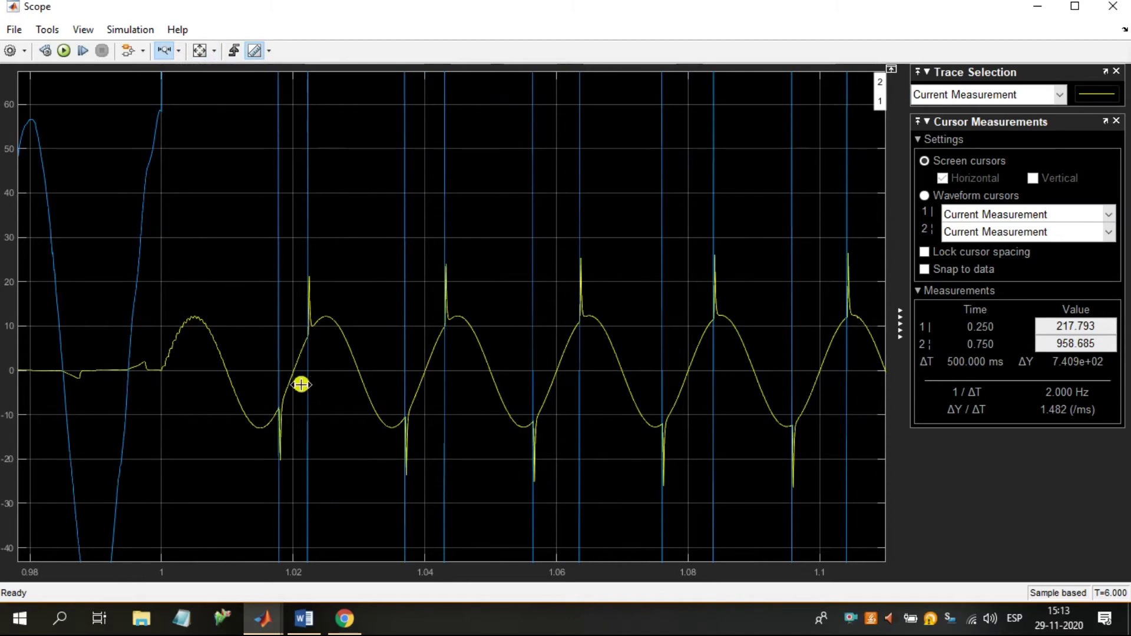
drag(283, 374, 412, 376)
Reframe the yellow secondary current between about 0.97 and 1.21 s and measure its sinusoidal crest below the spikes with horizontal cursor 1
click(178, 50)
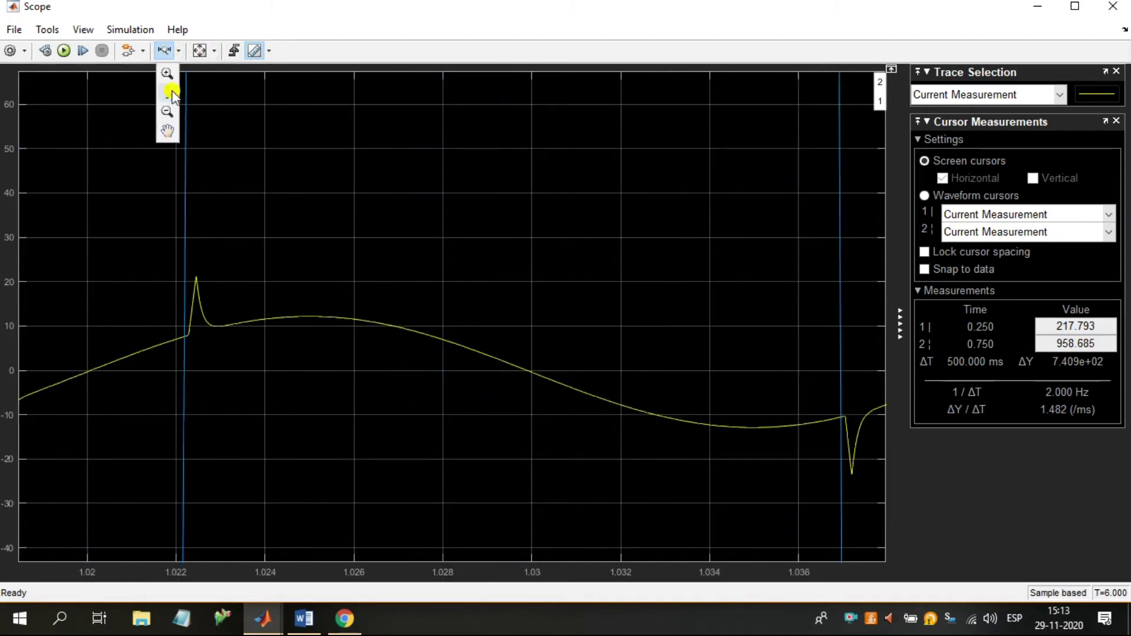
click(168, 118)
click(178, 51)
click(170, 94)
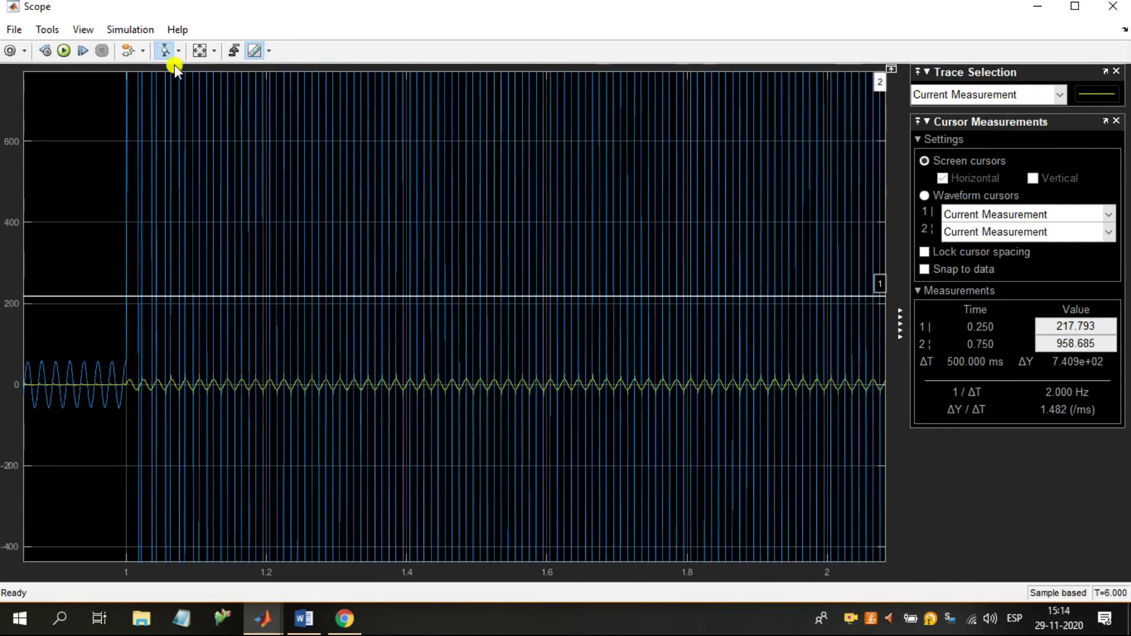
drag(237, 345, 253, 402)
drag(105, 311, 277, 310)
click(178, 51)
click(171, 131)
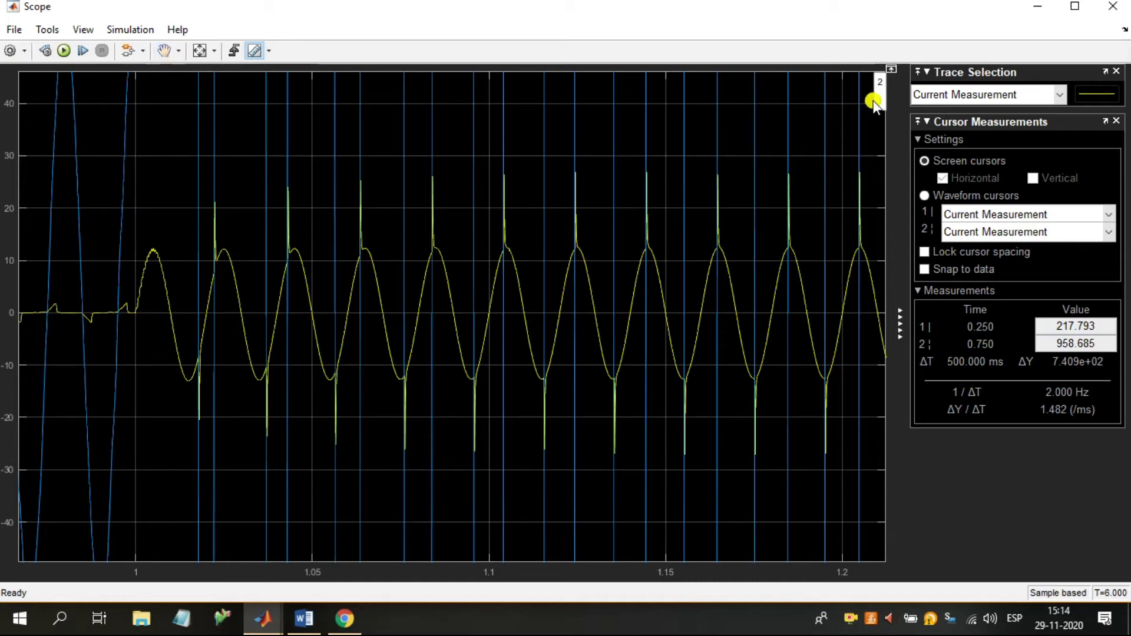
drag(878, 100, 716, 245)
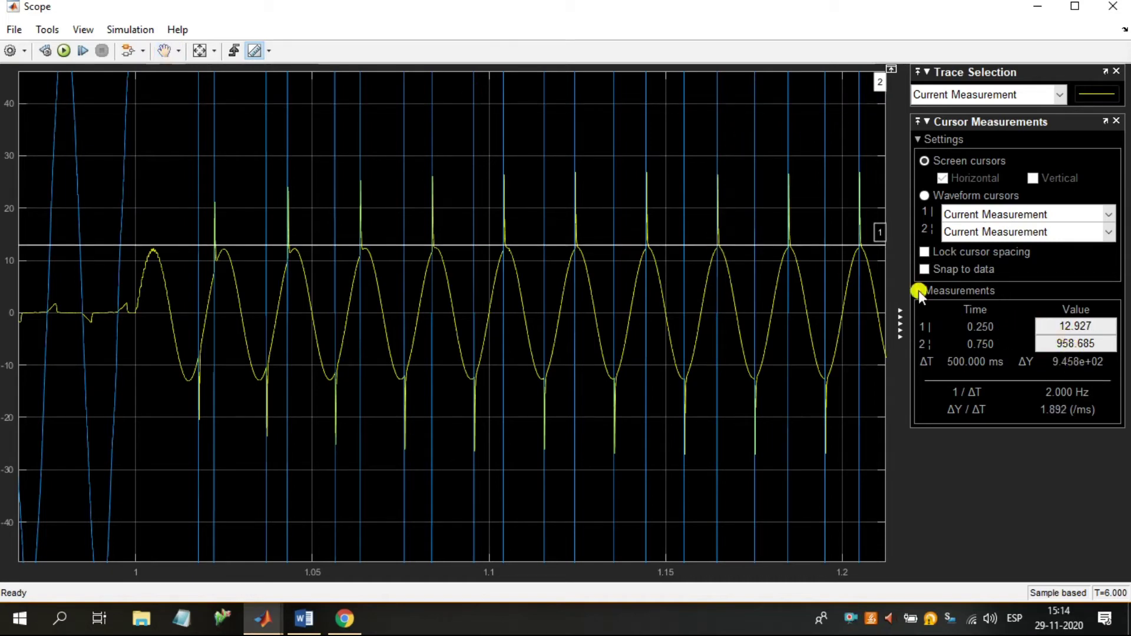
mouse_move(736, 244)
mouse_down()
mouse_move(745, 175)
mouse_move(750, 244)
mouse_up()
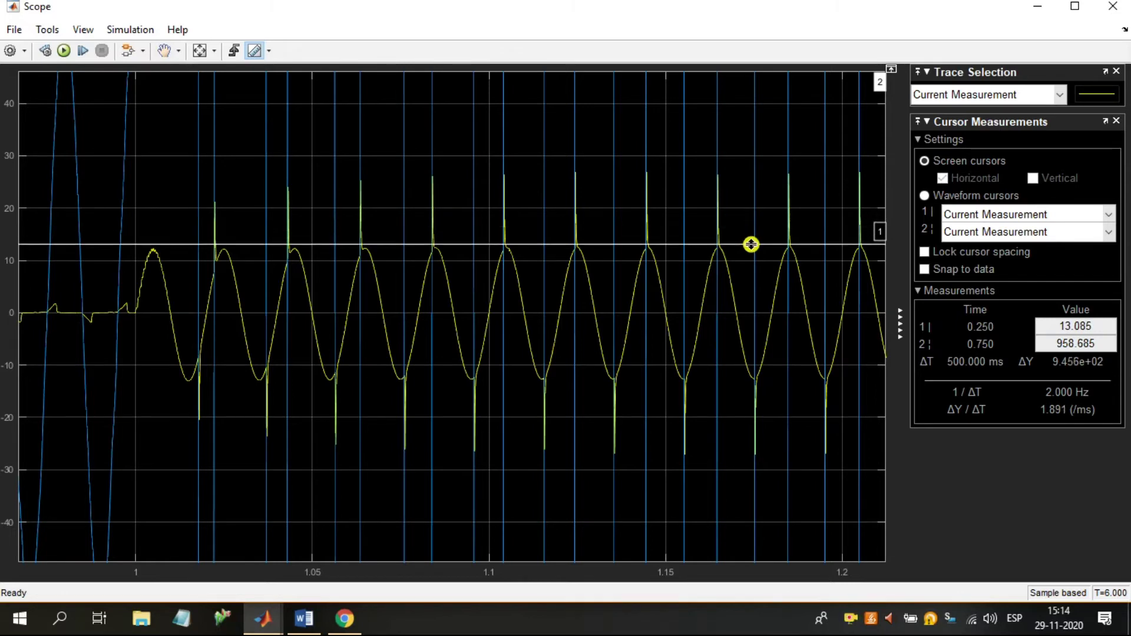
Examine the yellow secondary current's spikes and crests against cursor 1 along the time axis up to about 2 s
click(164, 51)
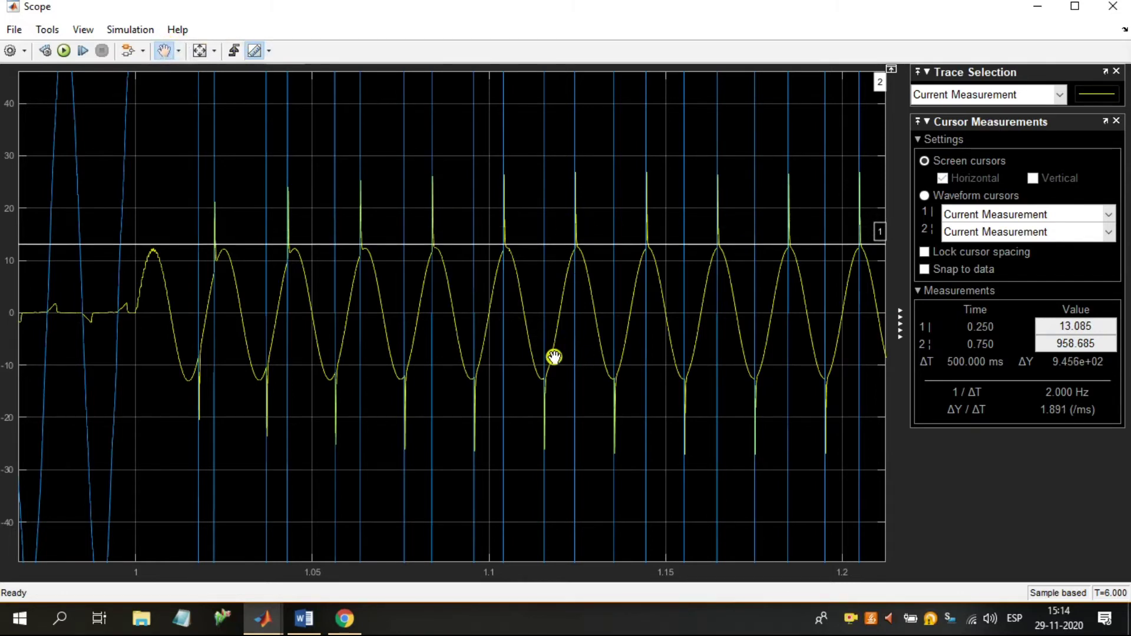
drag(554, 357, 404, 358)
drag(677, 358, 354, 358)
drag(666, 351, 384, 345)
drag(647, 341, 422, 348)
drag(685, 347, 544, 347)
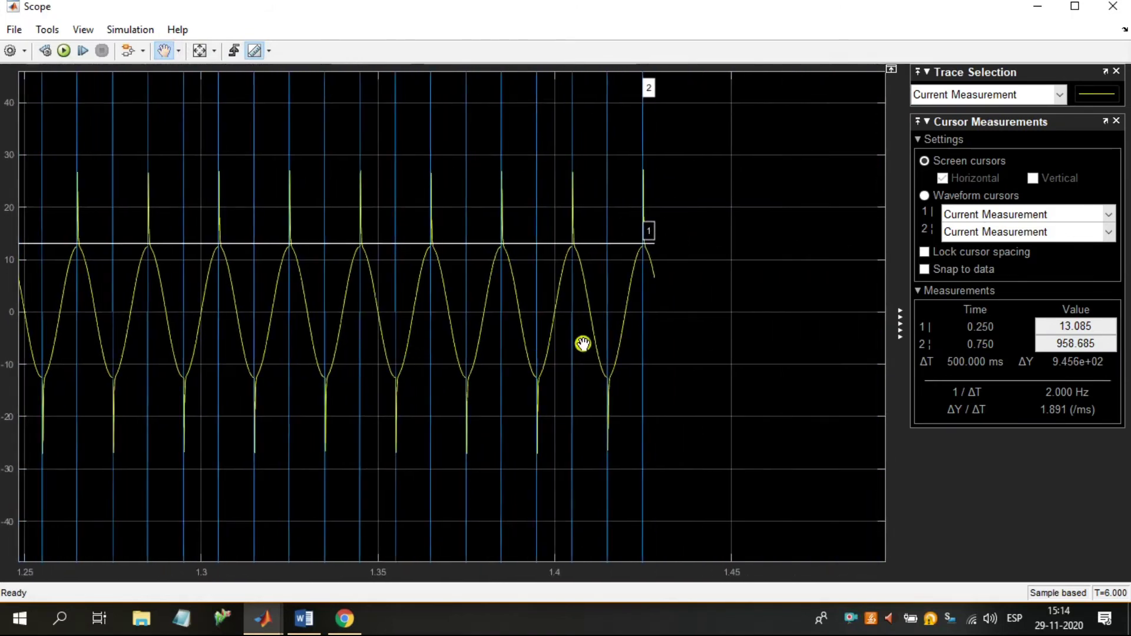
drag(651, 349, 422, 371)
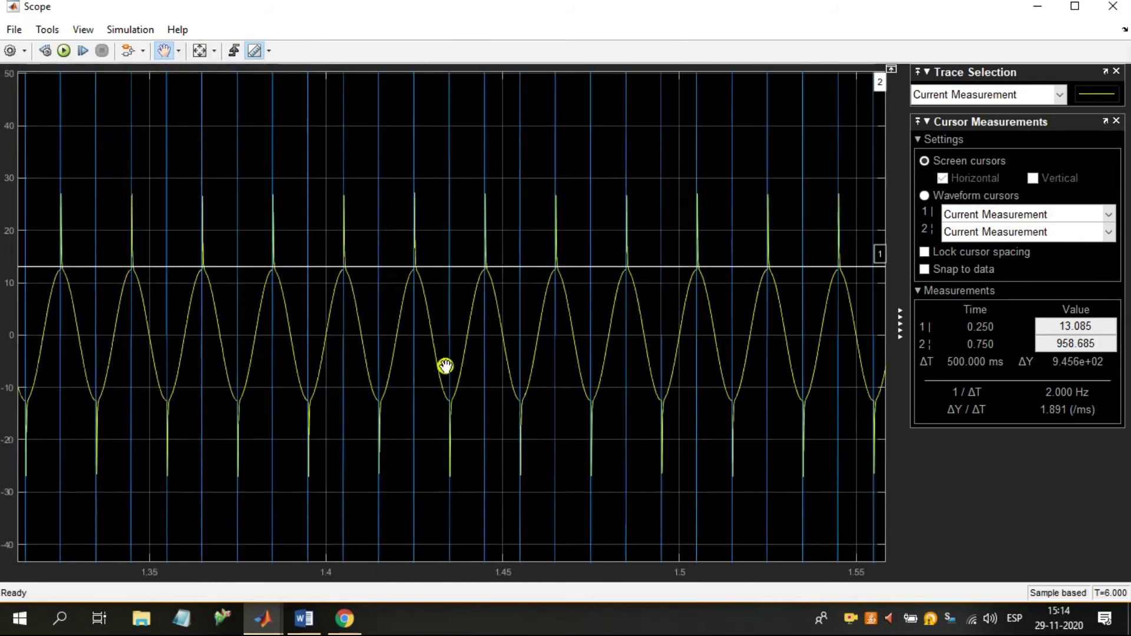
drag(579, 370, 405, 373)
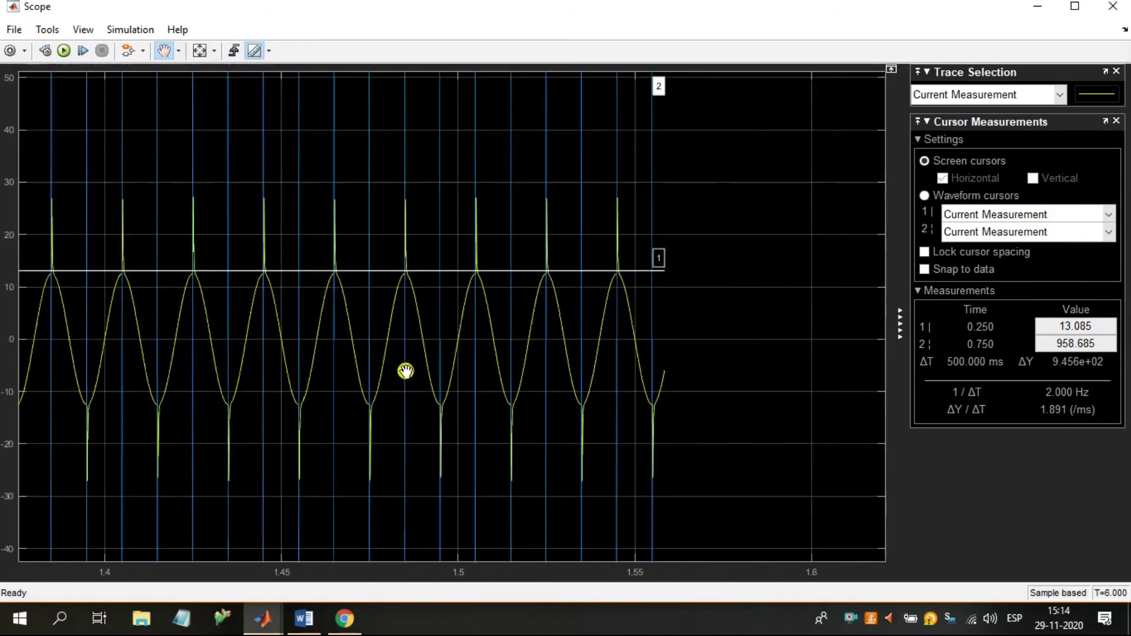
drag(565, 361, 421, 366)
drag(683, 368, 503, 377)
drag(819, 367, 445, 375)
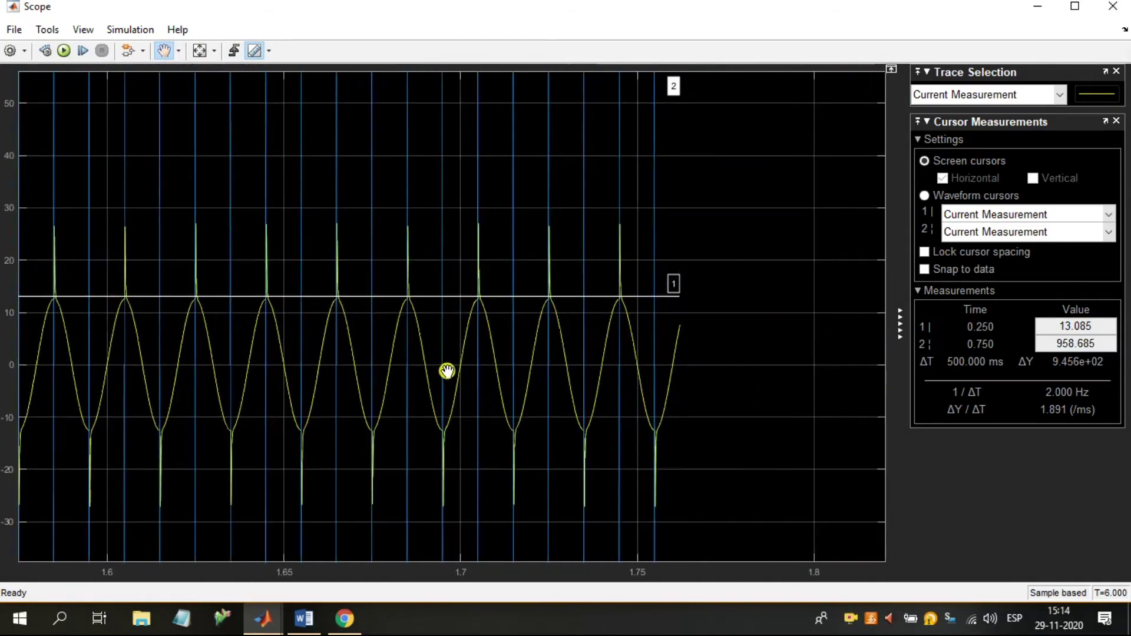
drag(624, 372, 437, 369)
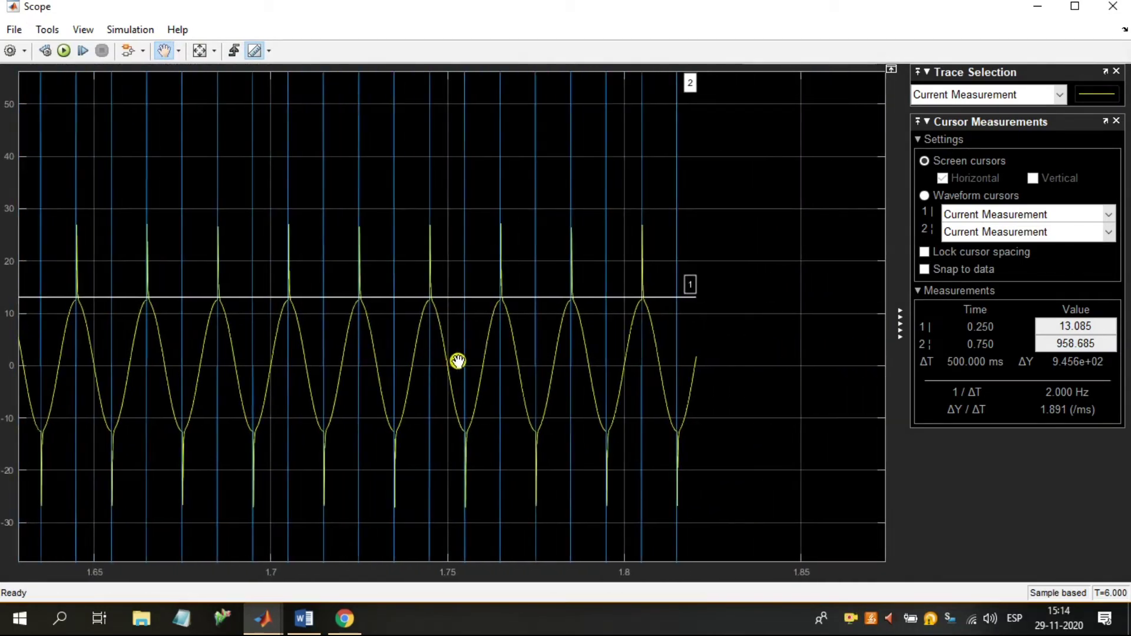
drag(548, 368, 341, 384)
drag(525, 383, 336, 339)
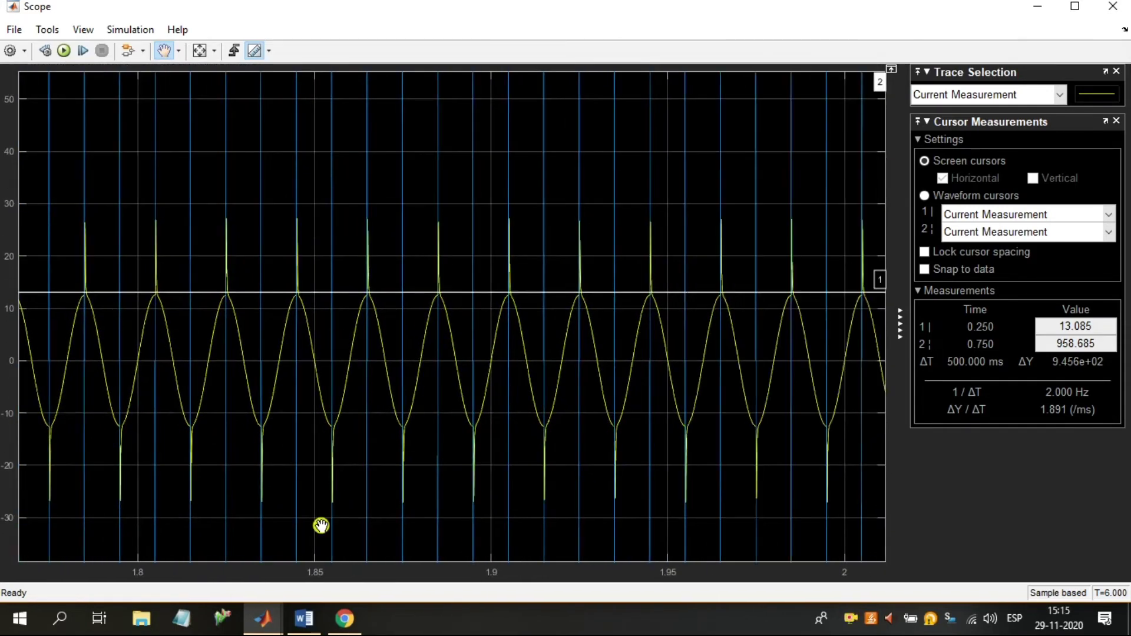
Switch to the Word document tarea3_avance.docx and review the current transformer's approximate equivalent circuit and its equations 1 to 4
mouse_move(304, 618)
click(312, 571)
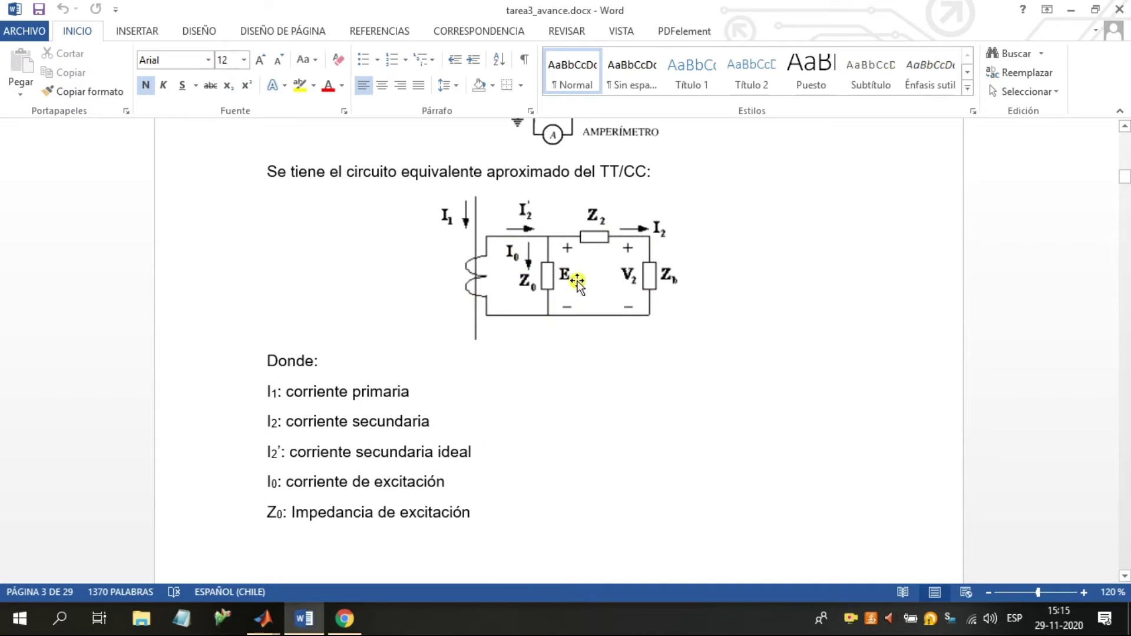
scroll(548, 313, down, 12)
scroll(548, 316, down, 1)
scroll(582, 336, up, 1)
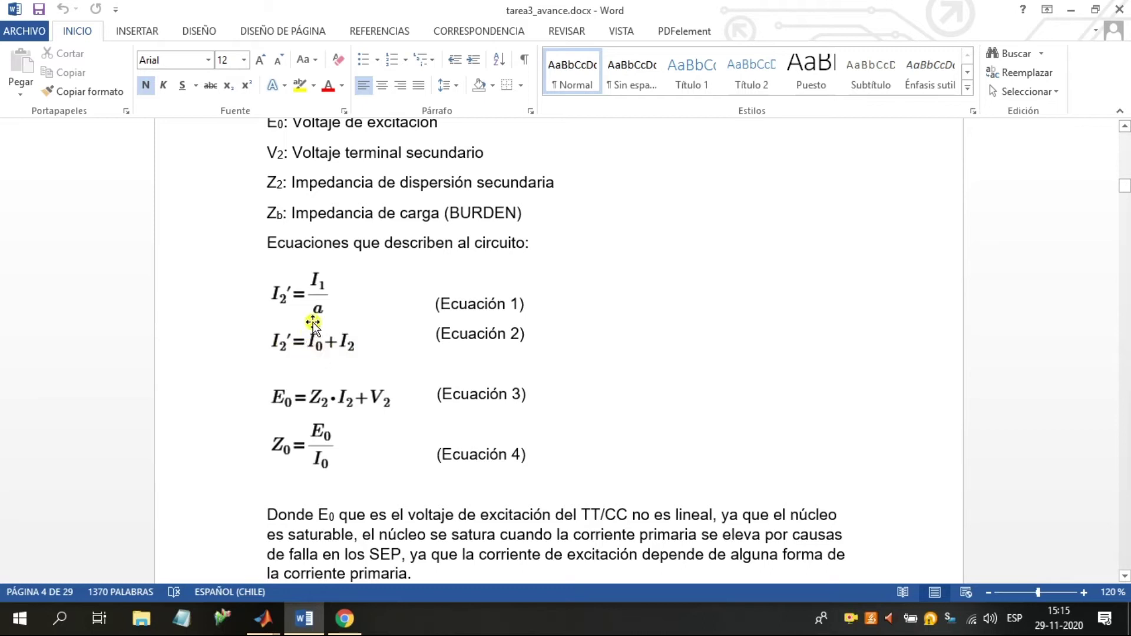
scroll(372, 360, up, 1)
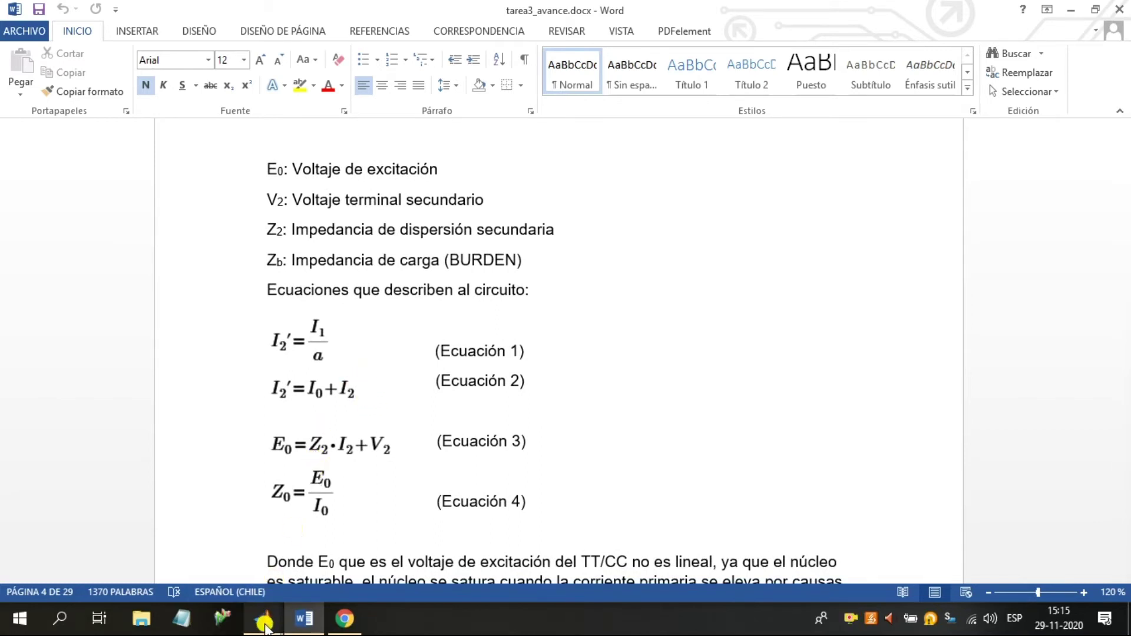
Check the Simulink model, and return to the Word document to review the approximate equivalent circuit of the TT/CC above the equations
mouse_move(264, 618)
click(272, 573)
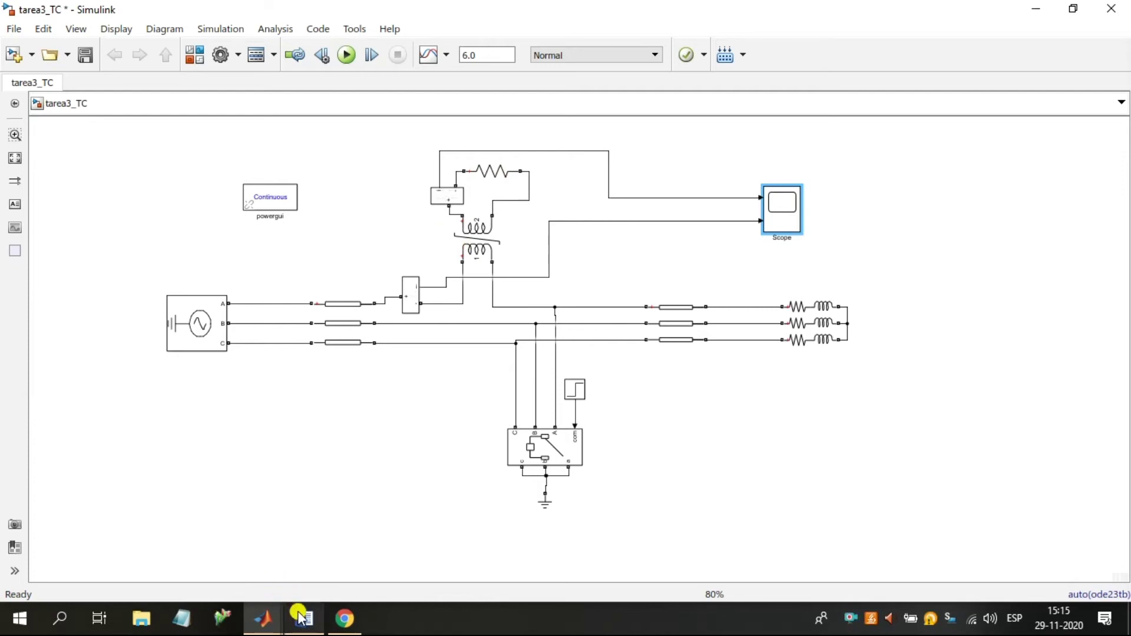
mouse_move(300, 610)
click(304, 575)
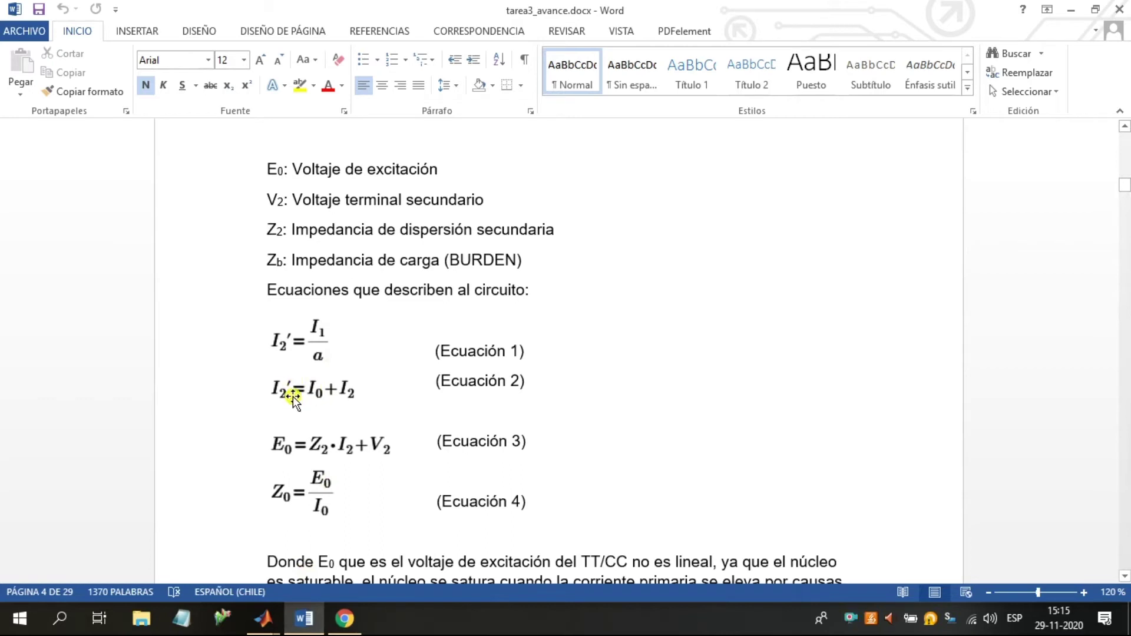
scroll(301, 412, up, 10)
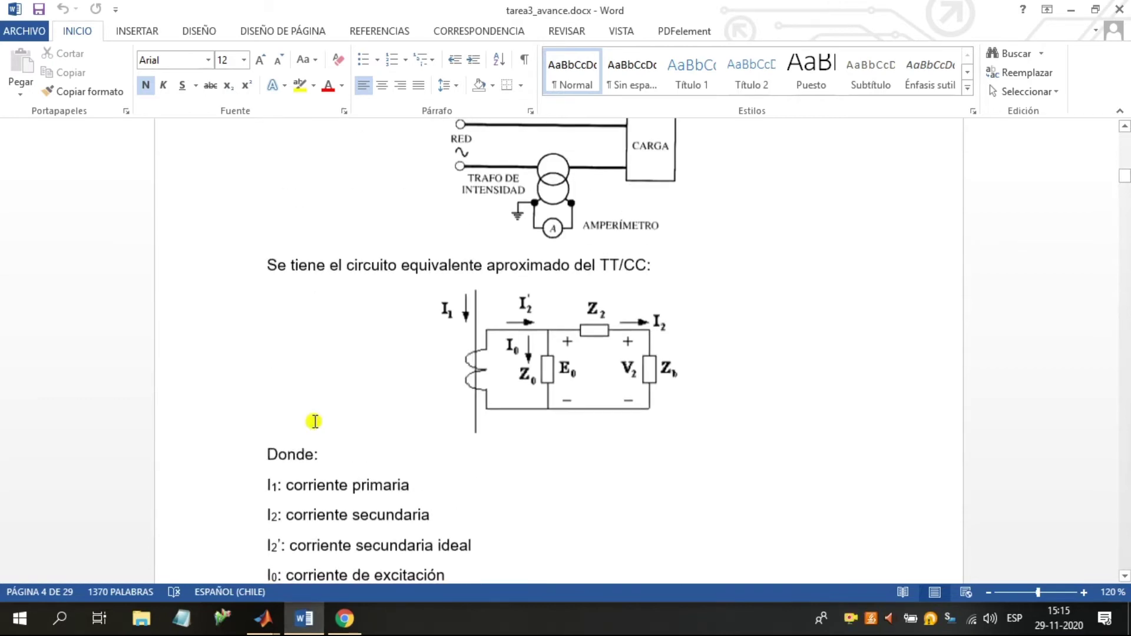
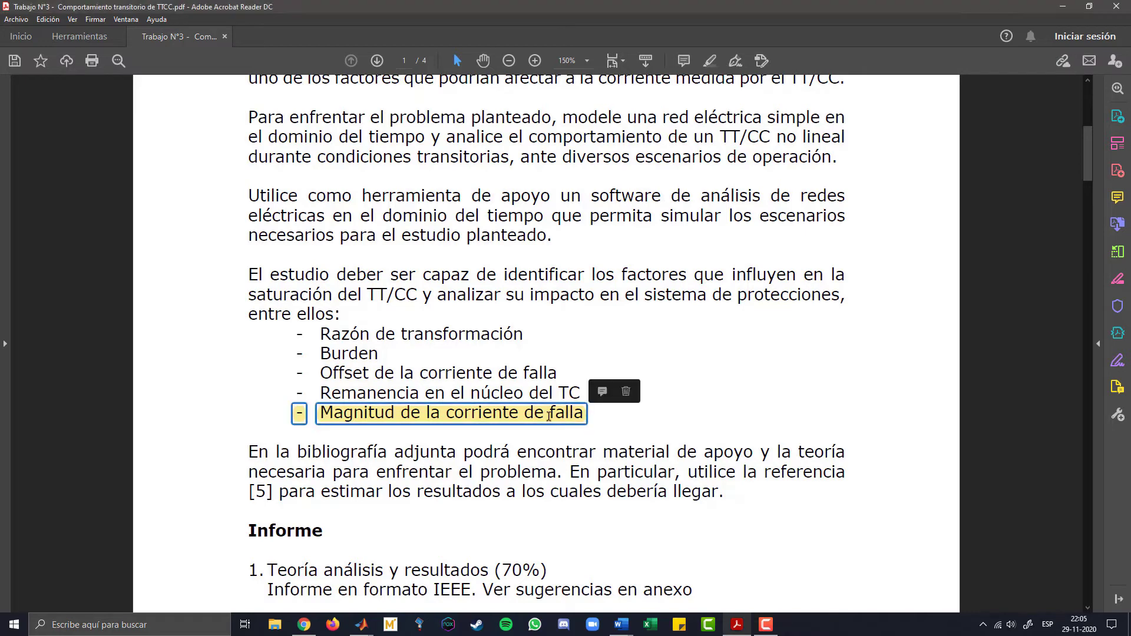
Switch from the assignment PDF to the tarea3_TC Simulink model and move the secondary current Scope up level with the burden resistor
click(620, 422)
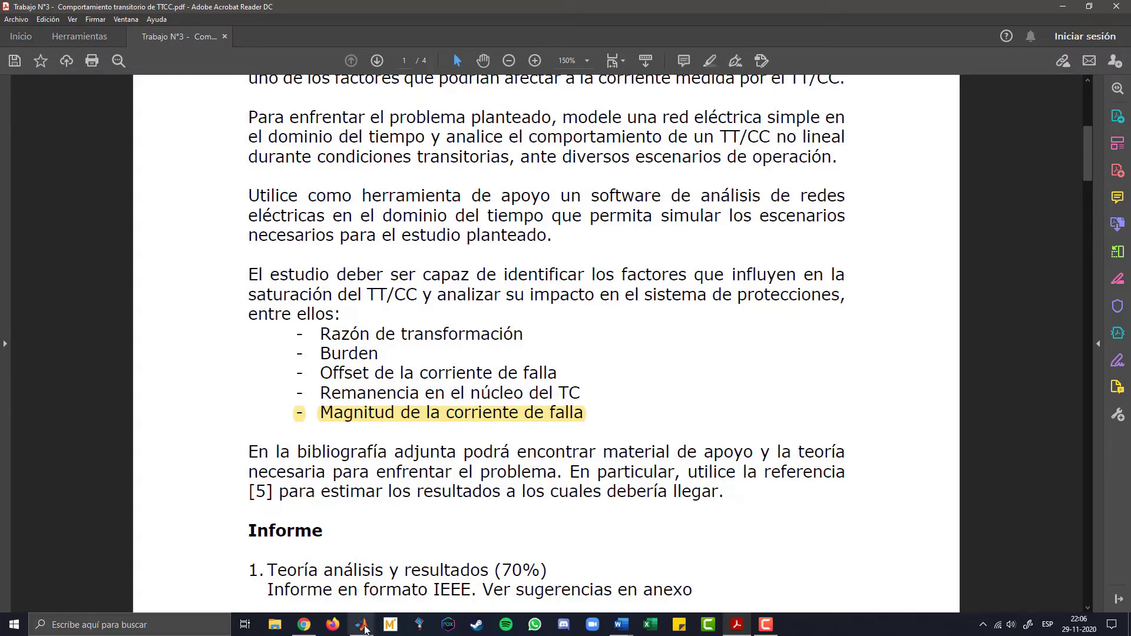
mouse_move(375, 625)
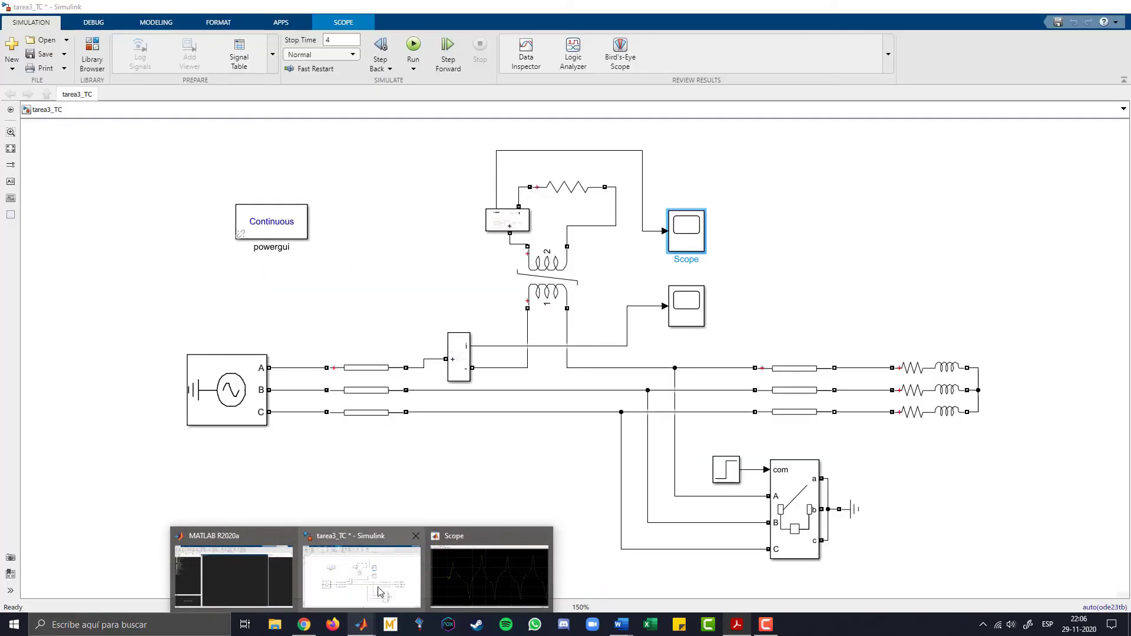
click(379, 592)
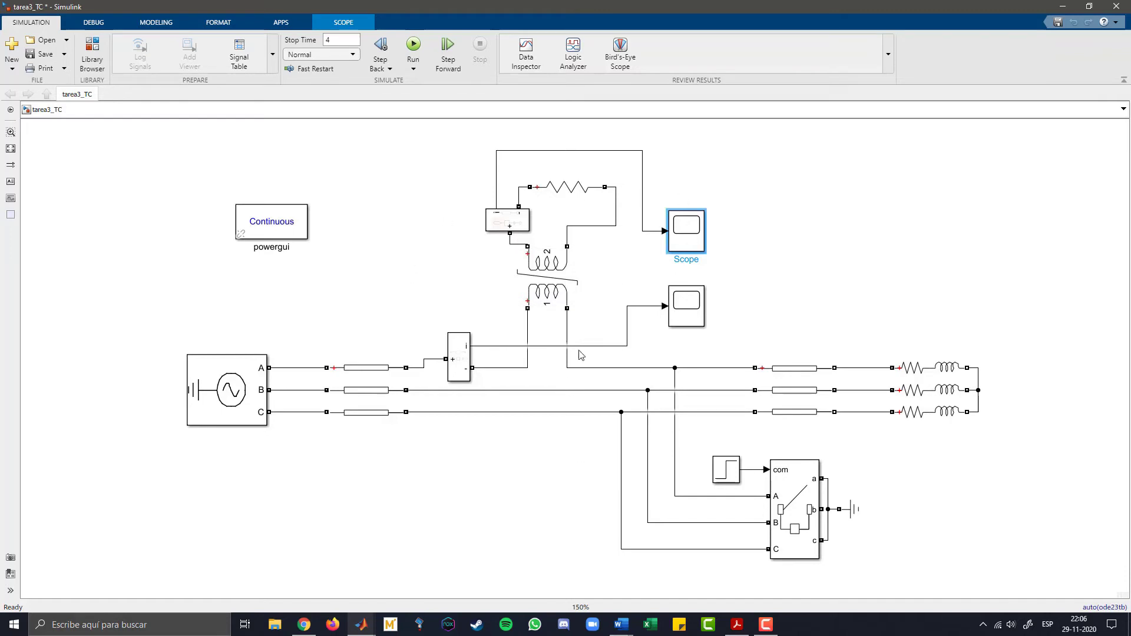
drag(686, 236, 688, 192)
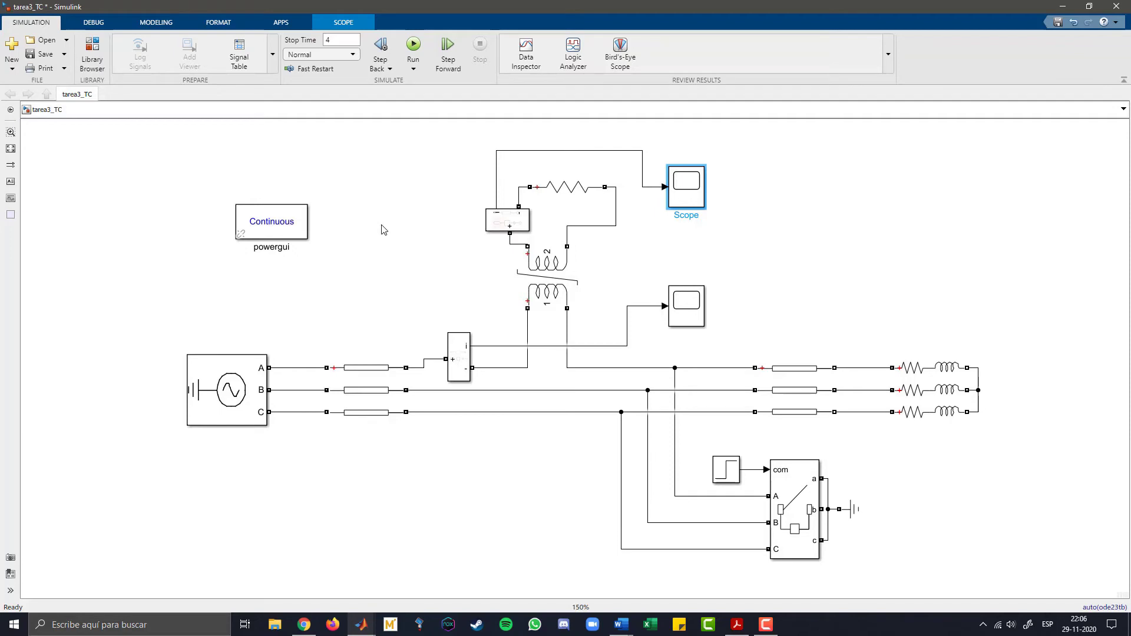
Set the Three-Phase Source's phase-to-phase voltage to 380 Vrms
click(255, 361)
double_click(246, 393)
double_click(417, 350)
click(464, 346)
key(BackSpace)
key(BackSpace)
key(BackSpace)
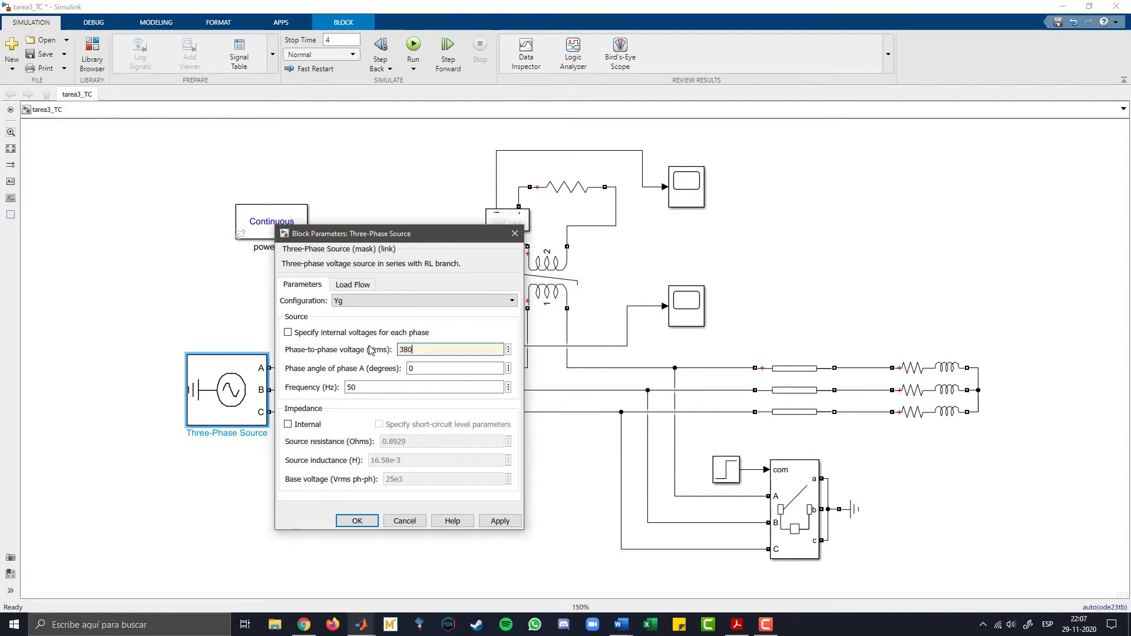
click(499, 520)
click(356, 520)
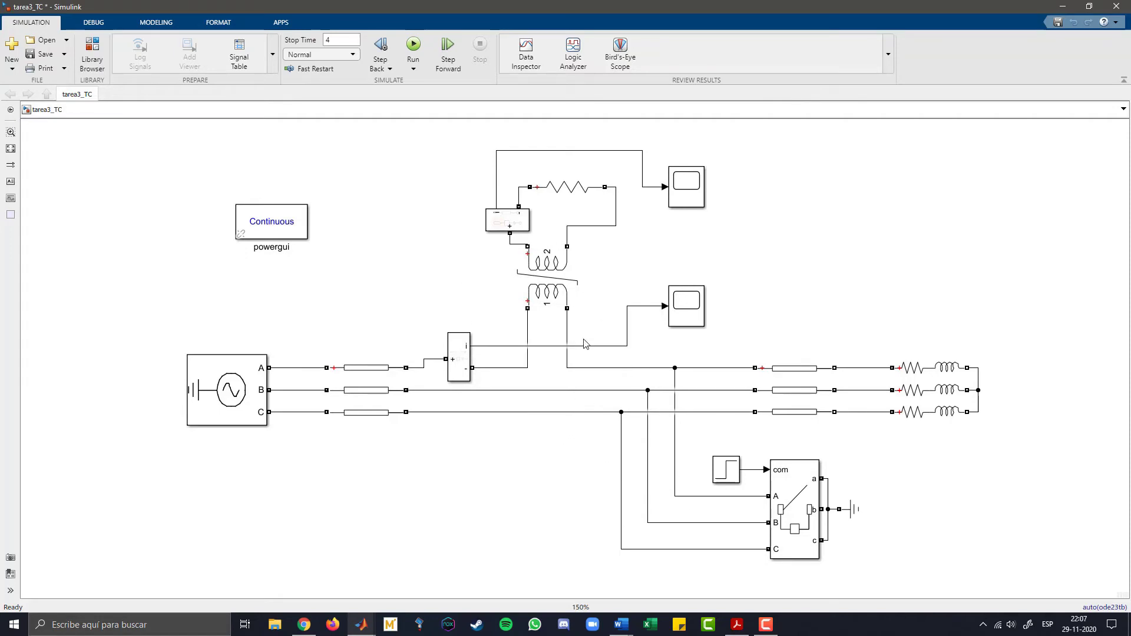
Run the simulation and open the secondary current Scope with its axes scaled to fit the signal
click(403, 45)
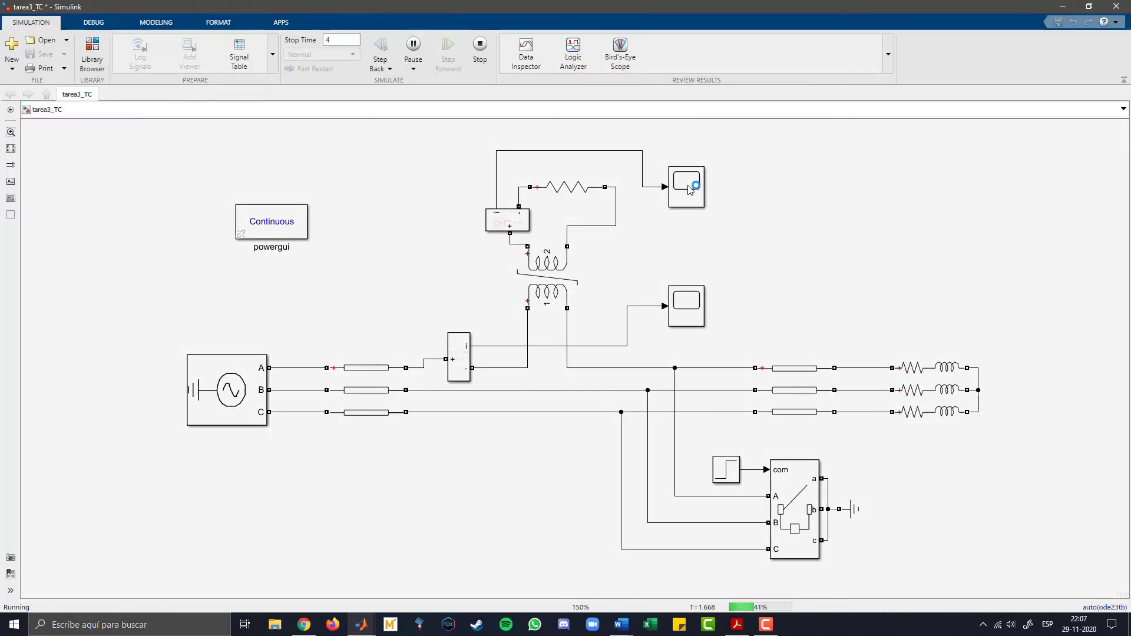
click(690, 189)
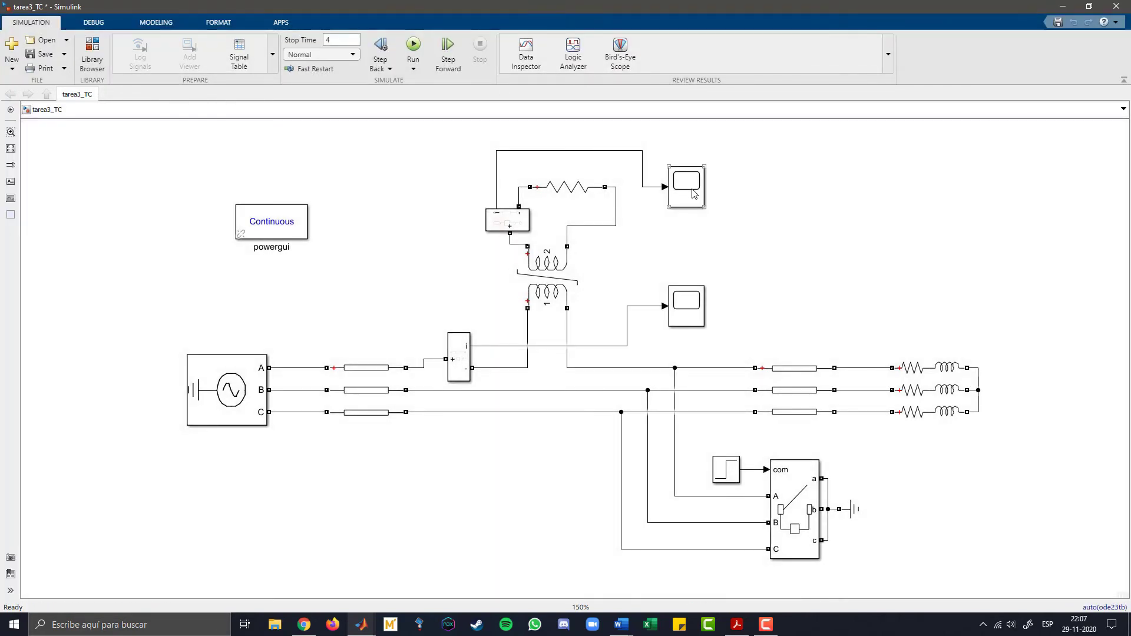
double_click(691, 190)
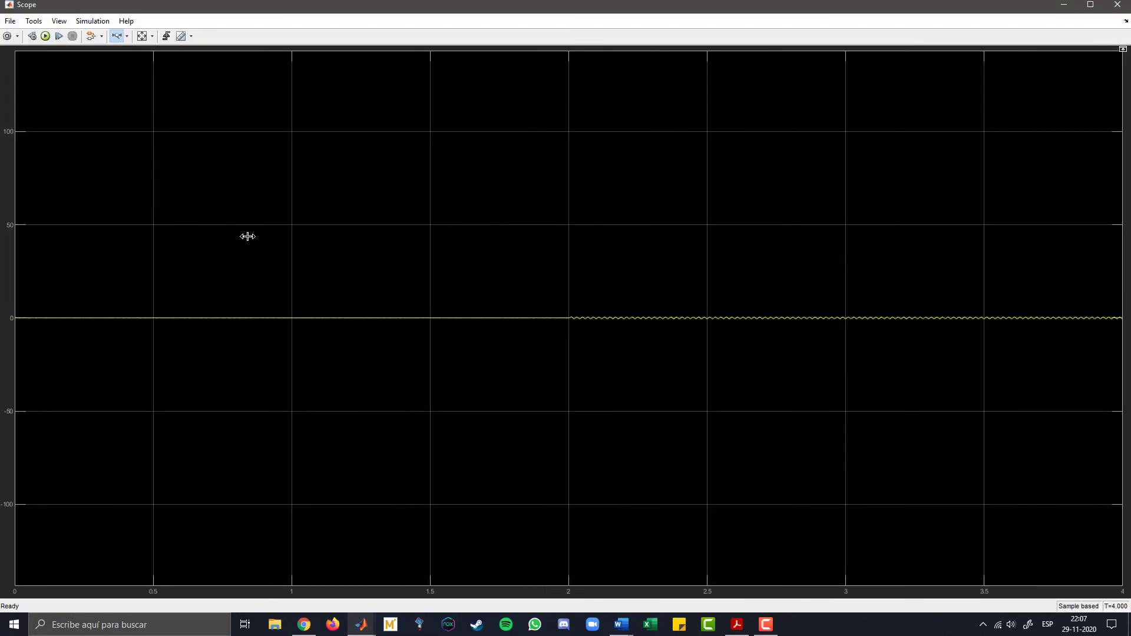
click(142, 36)
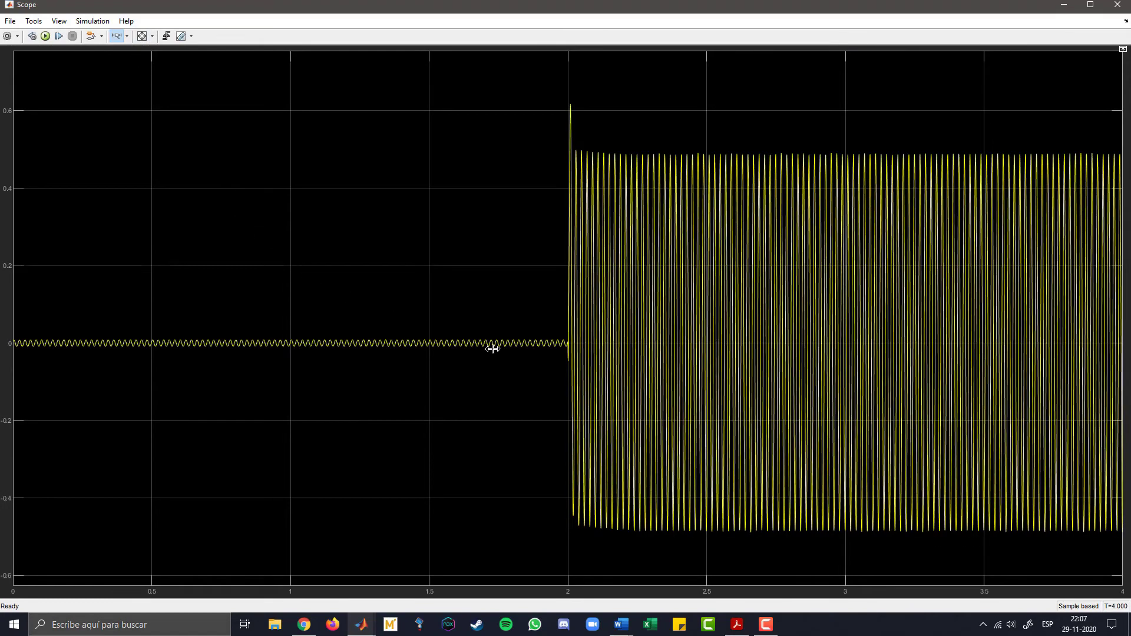
Examine the secondary current's transient at the fault instant of 2 s and its following cycles up to about 2.07 s
drag(518, 342, 633, 367)
drag(356, 328, 882, 380)
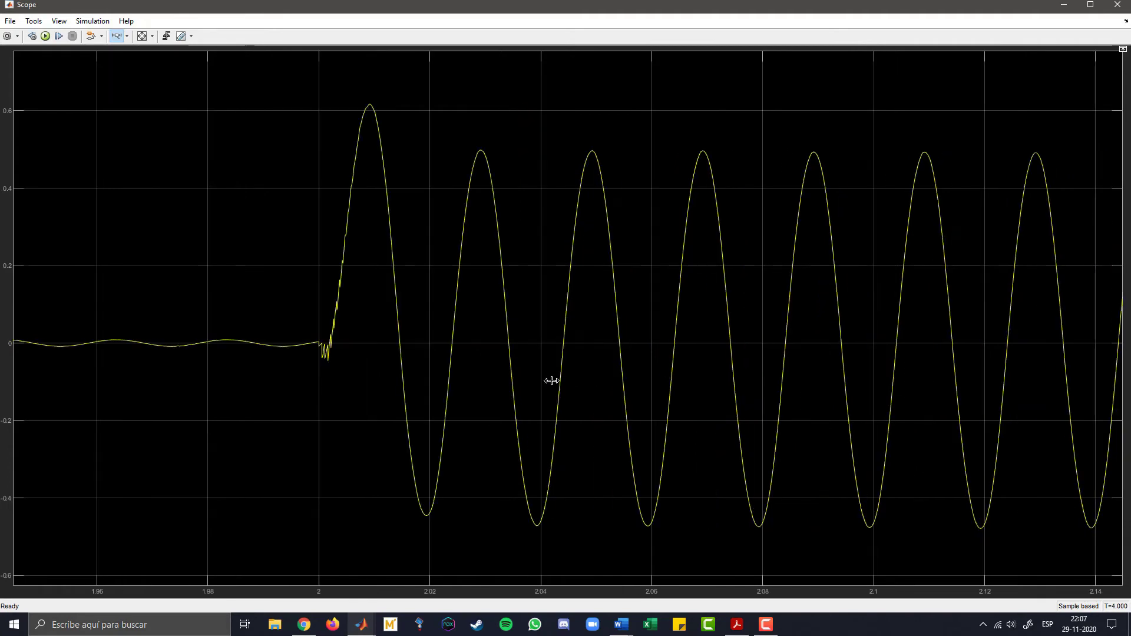
scroll(177, 328, down, 2)
scroll(218, 328, up, 3)
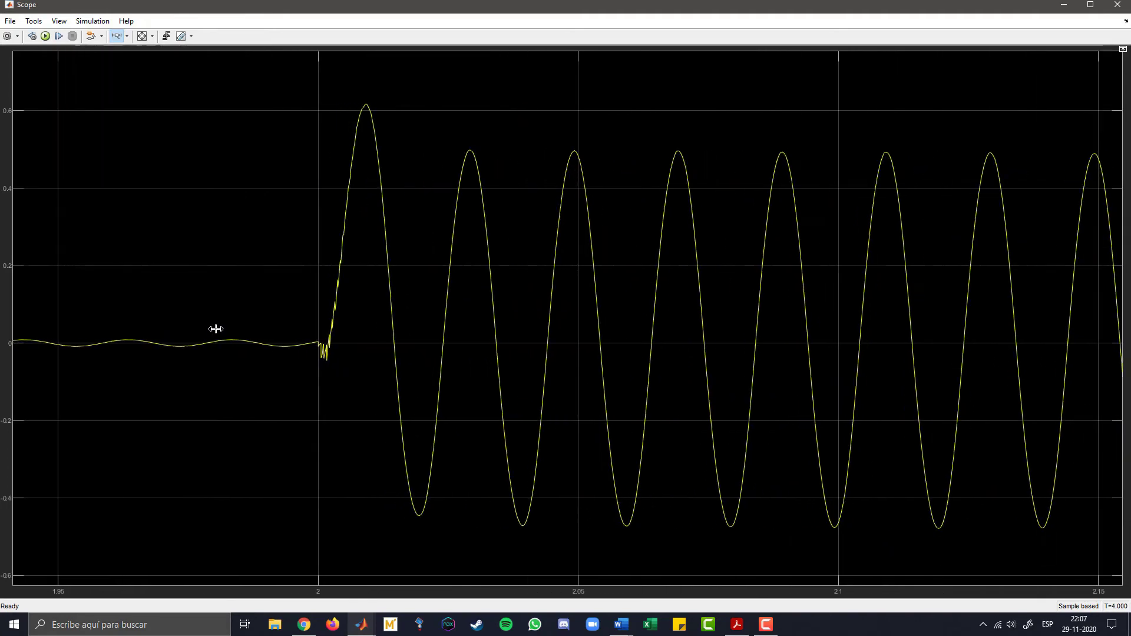
scroll(462, 370, up, 4)
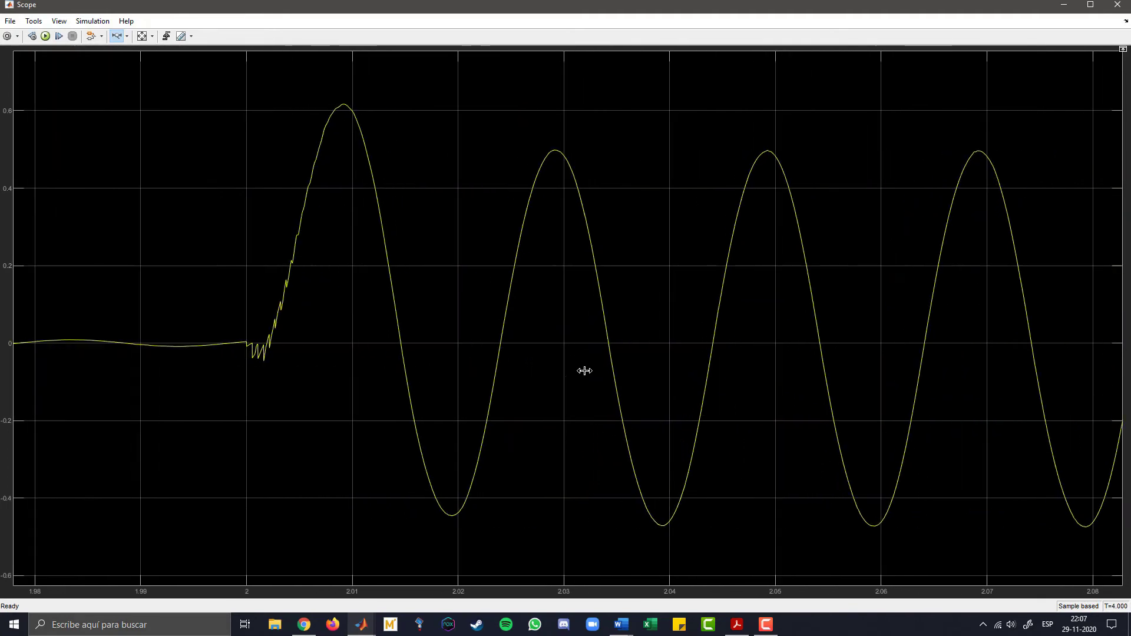
scroll(247, 378, up, 2)
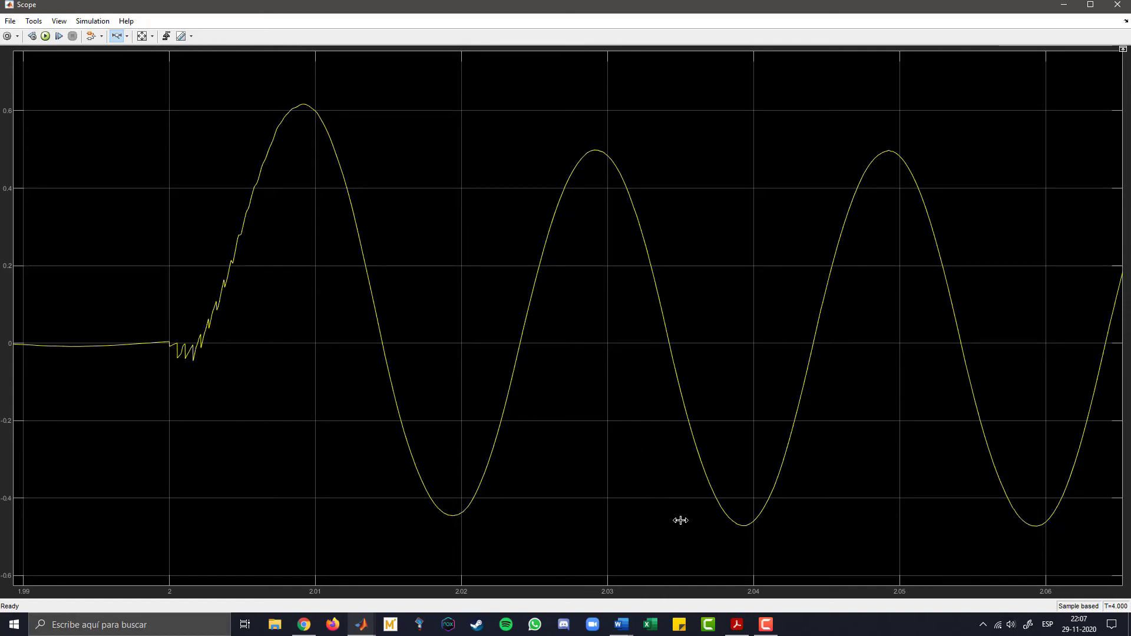
scroll(949, 382, down, 1)
scroll(995, 357, up, 5)
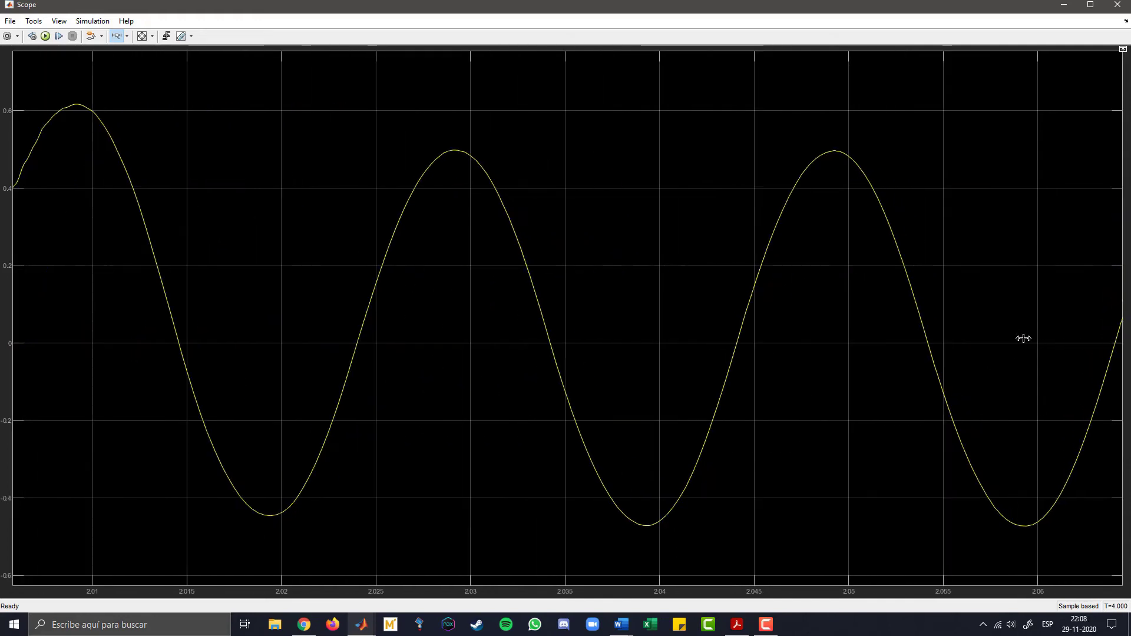
scroll(992, 339, up, 1)
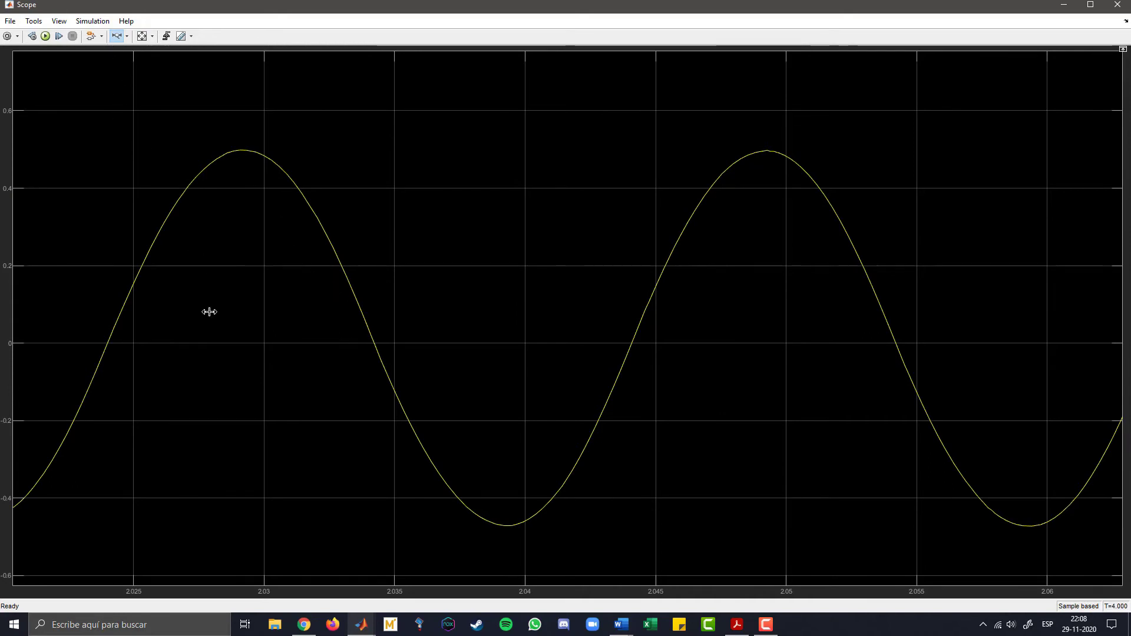
scroll(428, 361, down, 6)
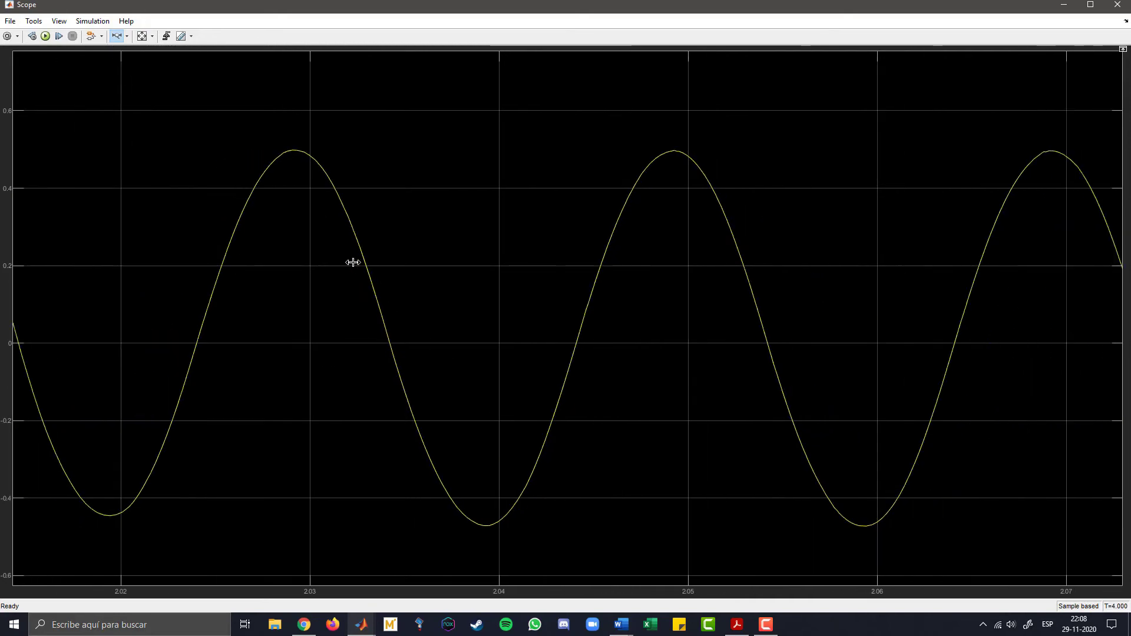
scroll(280, 165, up, 2)
Enable horizontal-only screen cursors, measure the secondary fault current's crest with cursor 2, and close the Scope
click(181, 36)
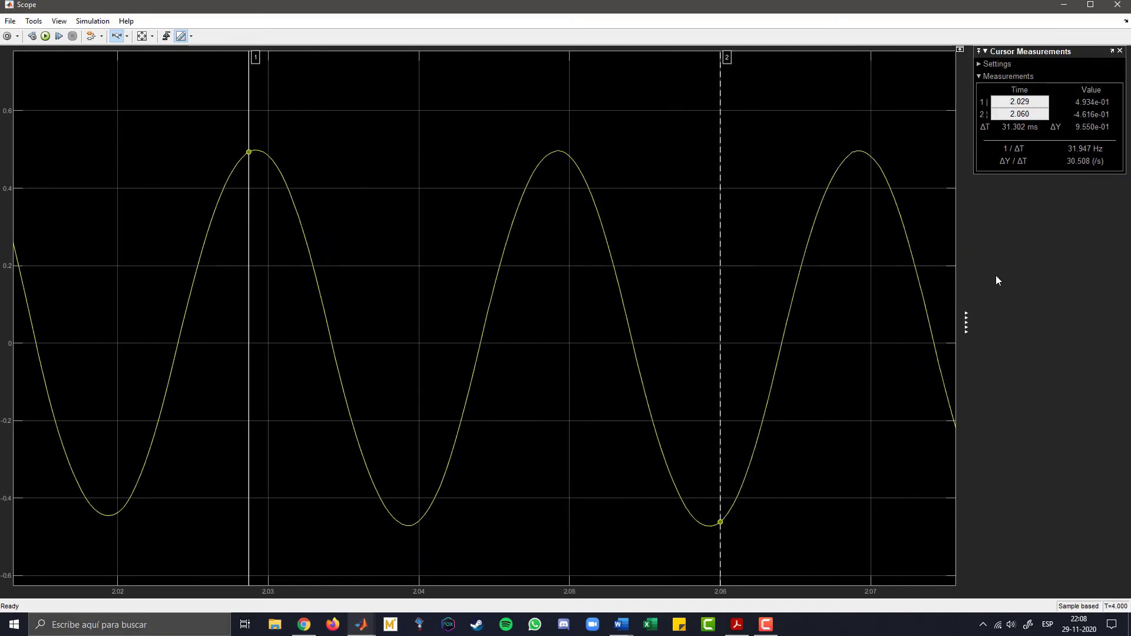
click(995, 64)
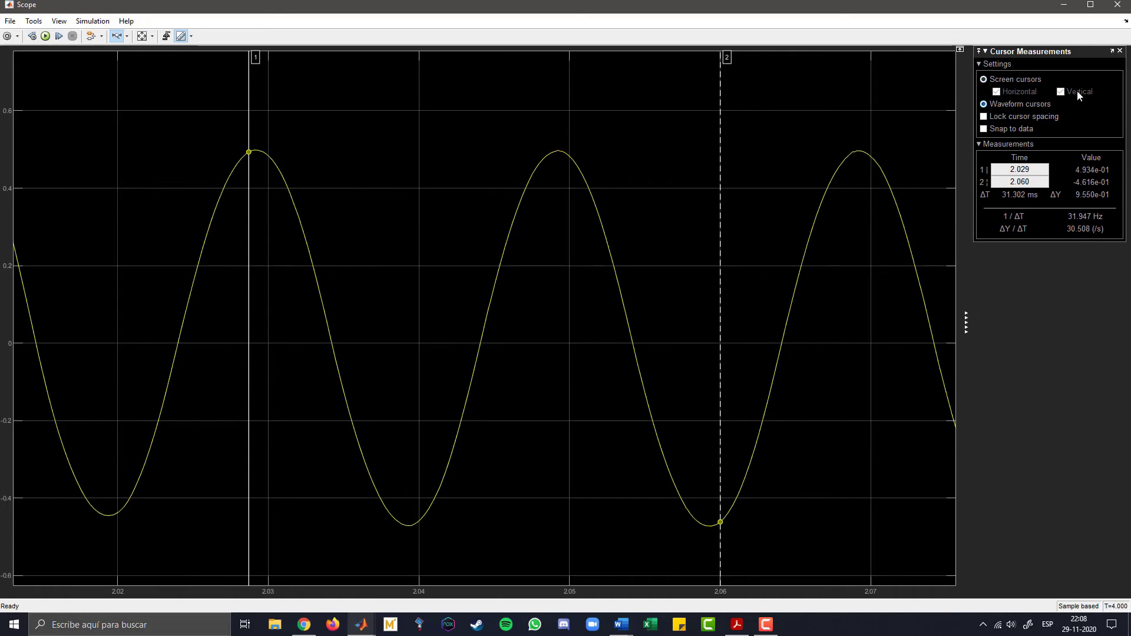
click(983, 79)
click(1060, 91)
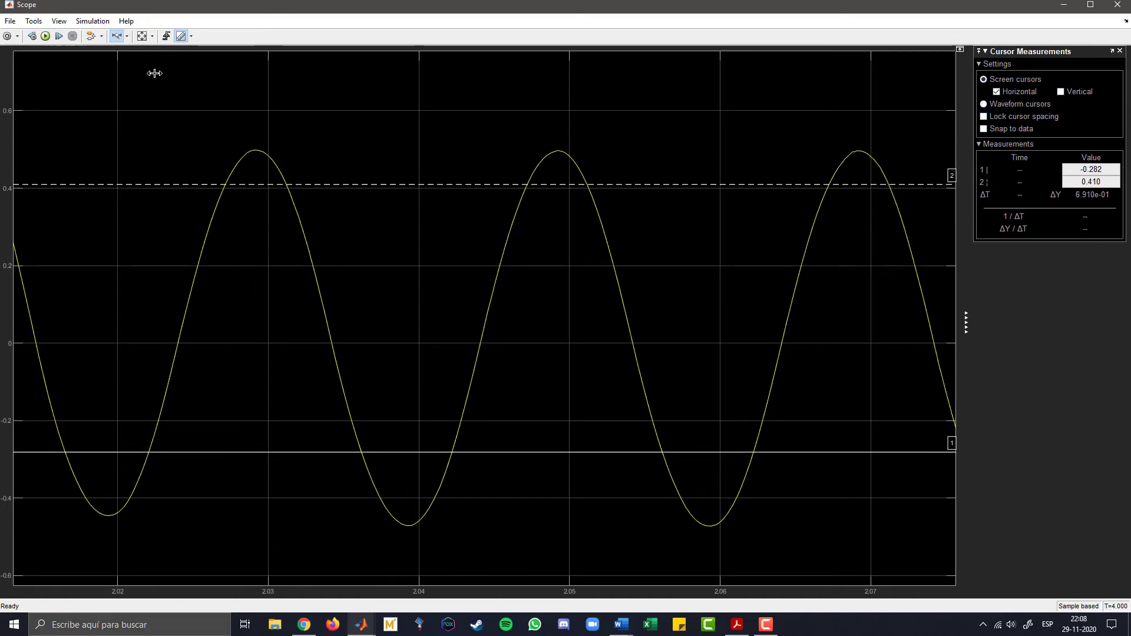
drag(371, 185, 381, 149)
click(1117, 5)
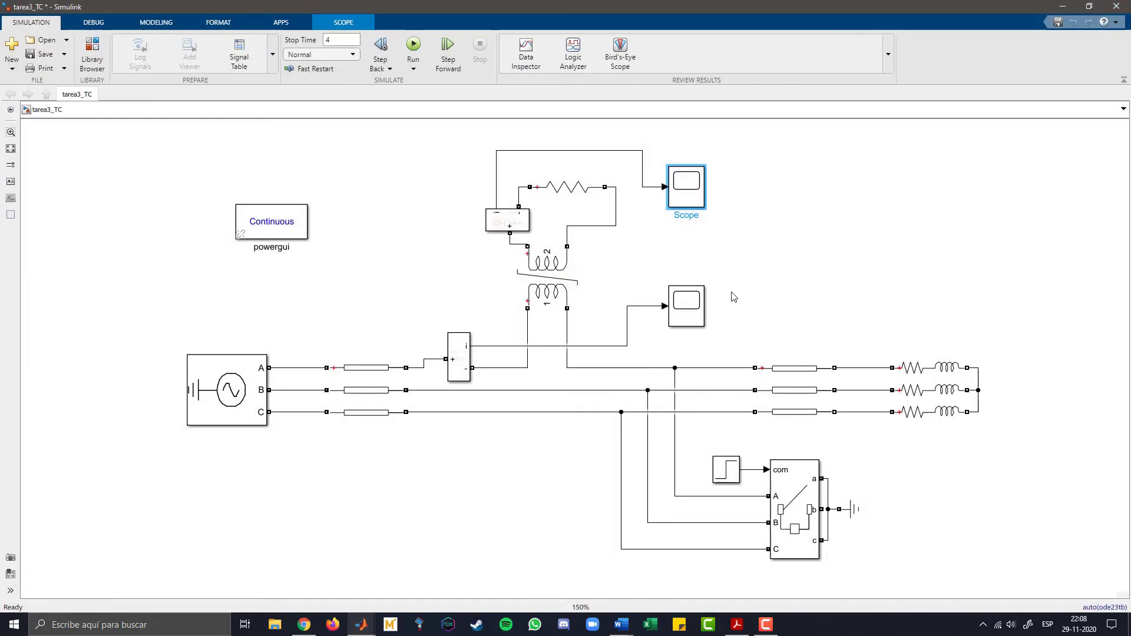
Set the Three-Phase Source's phase-to-phase voltage to 13.8e3 Vrms
double_click(252, 396)
double_click(418, 352)
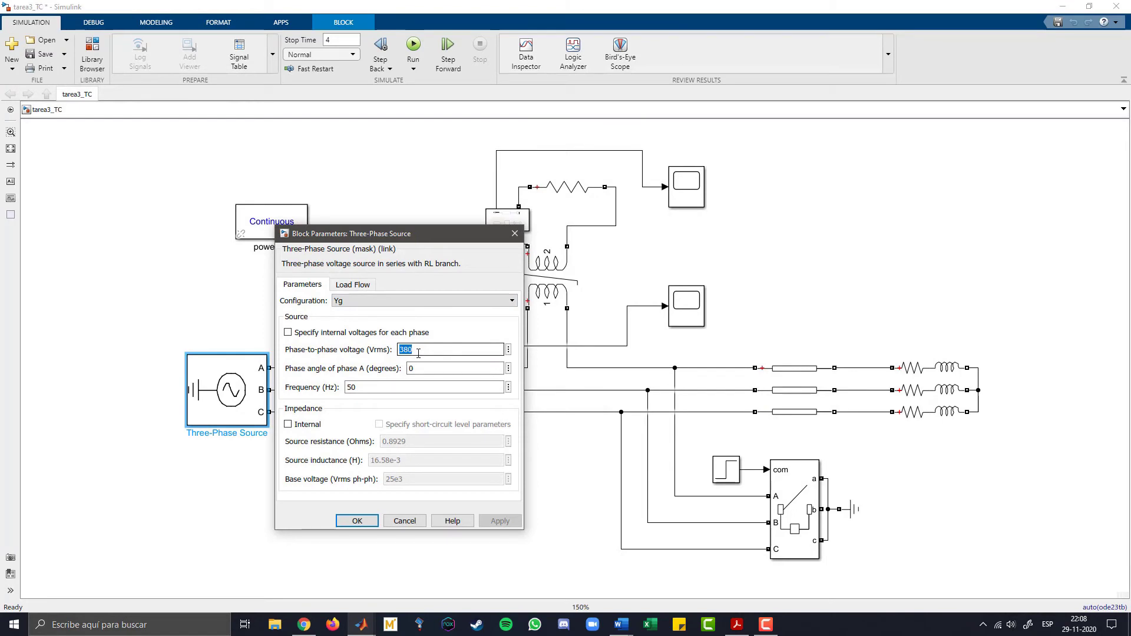
text(13.8e3)
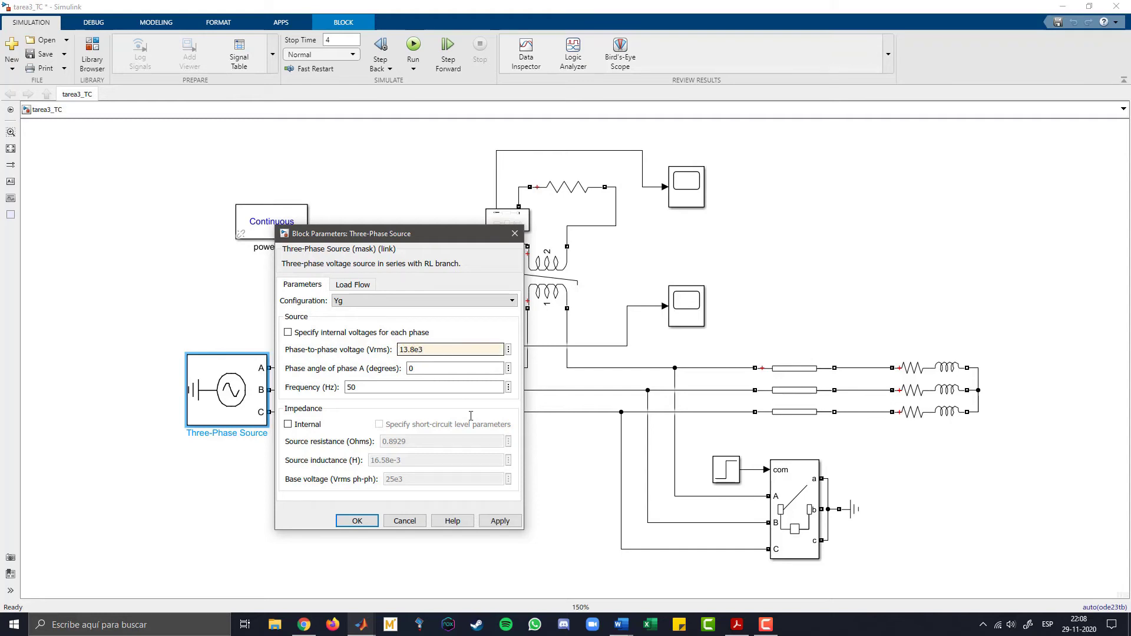
click(500, 520)
click(357, 521)
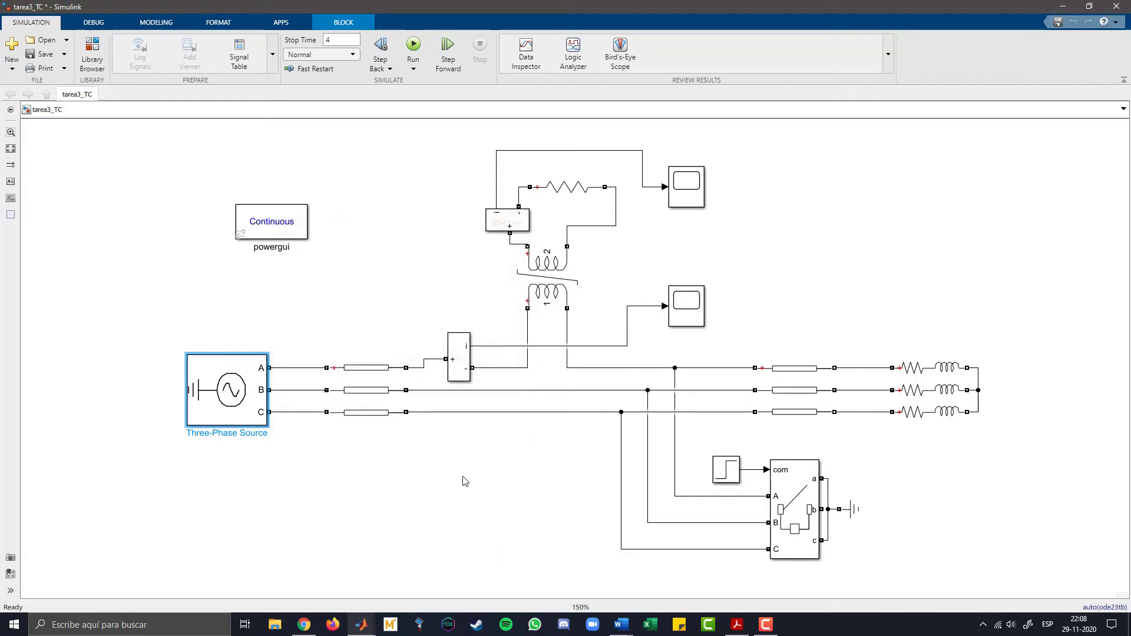
click(461, 480)
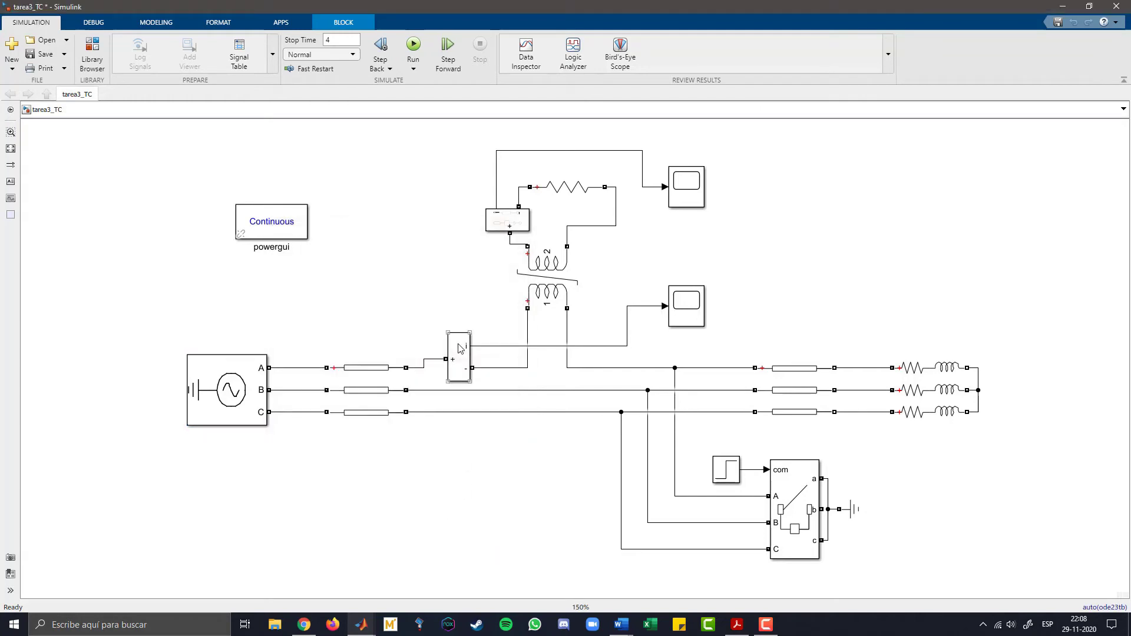
Run the simulation with the 13.8e3 Vrms source and open the secondary current Scope
click(414, 47)
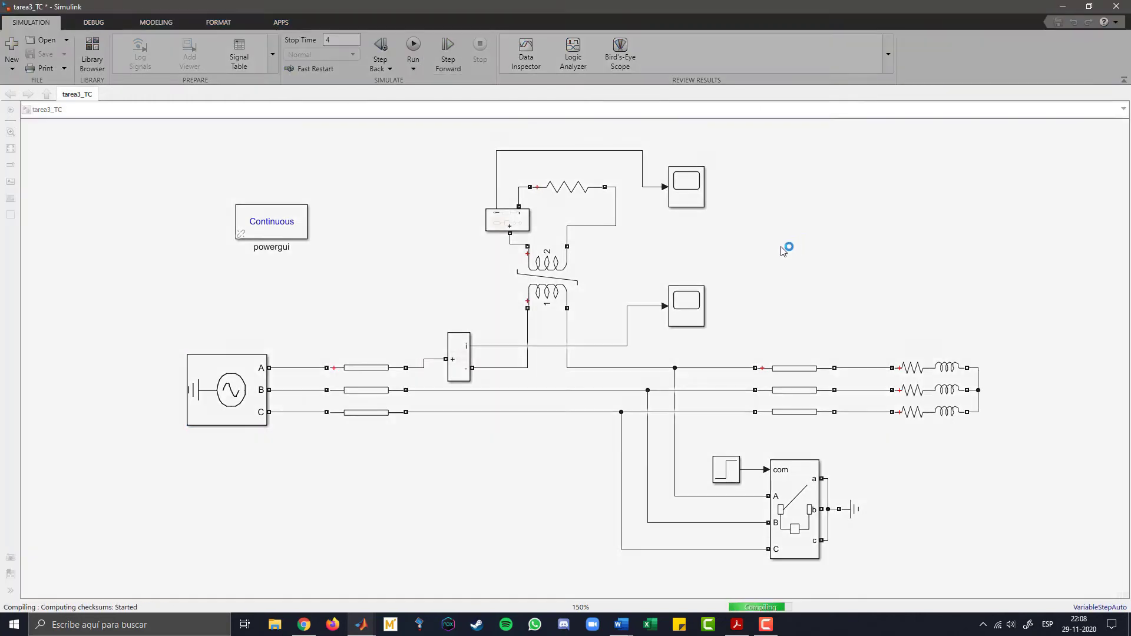
click(694, 194)
double_click(691, 202)
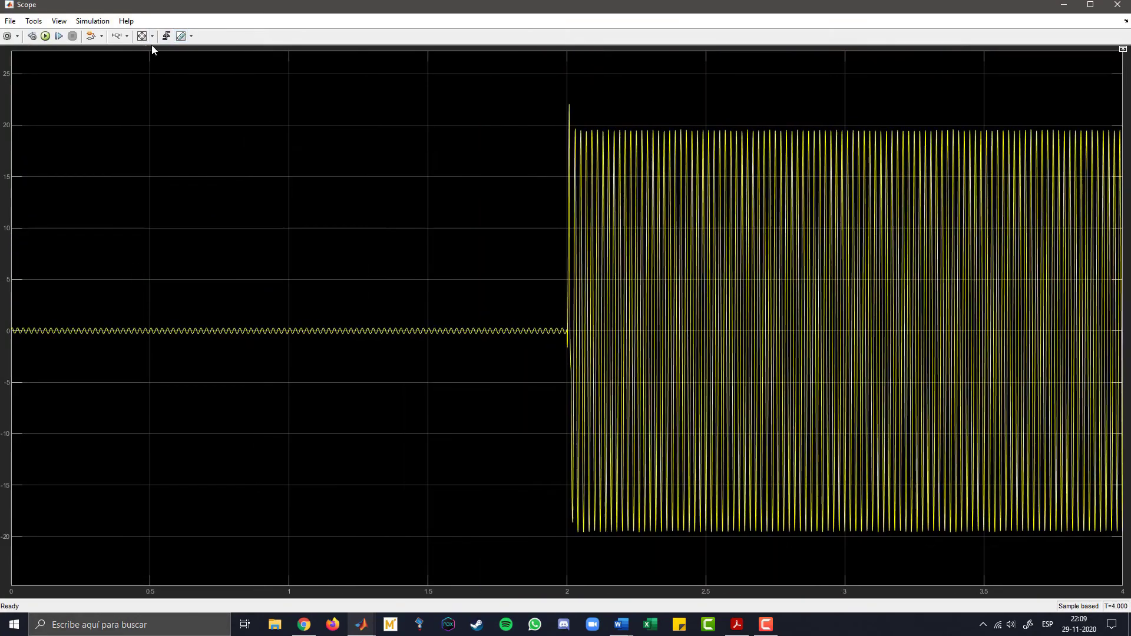
Inspect the distorted first cycle after 2 s, measure the secondary current's following crests with horizontal cursor 2, and close the Scope
click(117, 36)
drag(540, 321, 643, 327)
drag(203, 305, 813, 399)
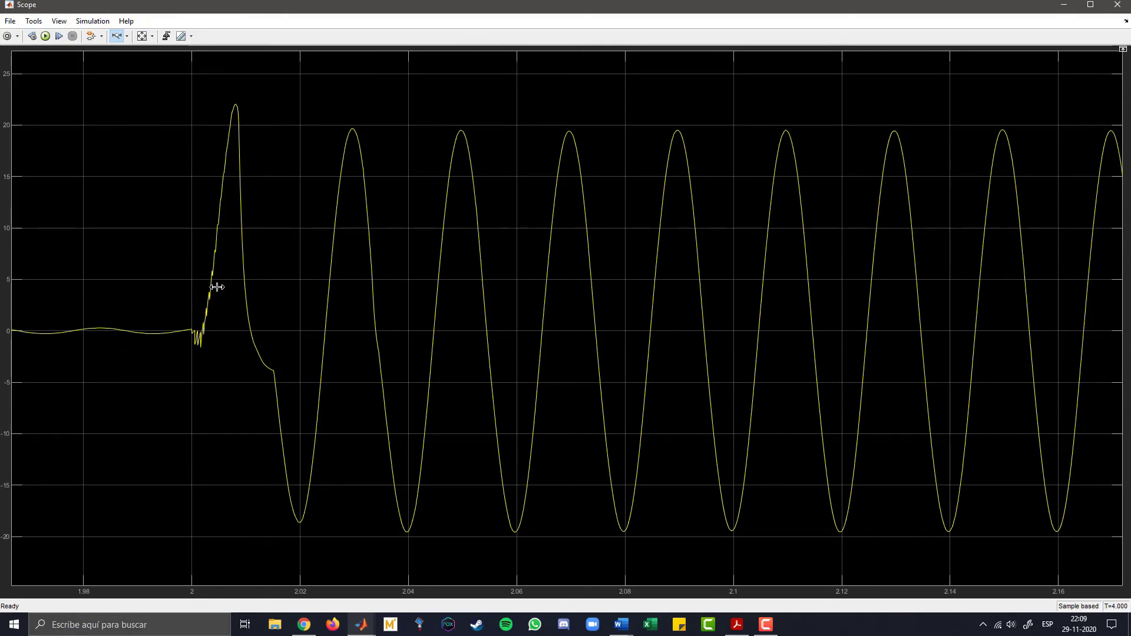
scroll(248, 352, up, 3)
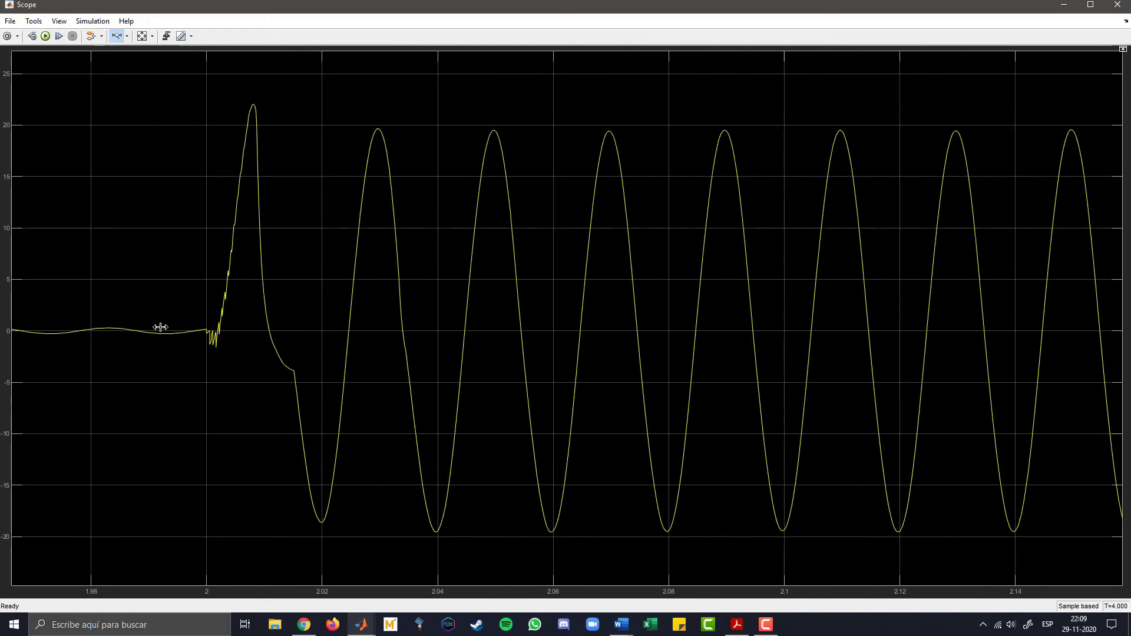
scroll(934, 406, up, 2)
scroll(83, 341, up, 3)
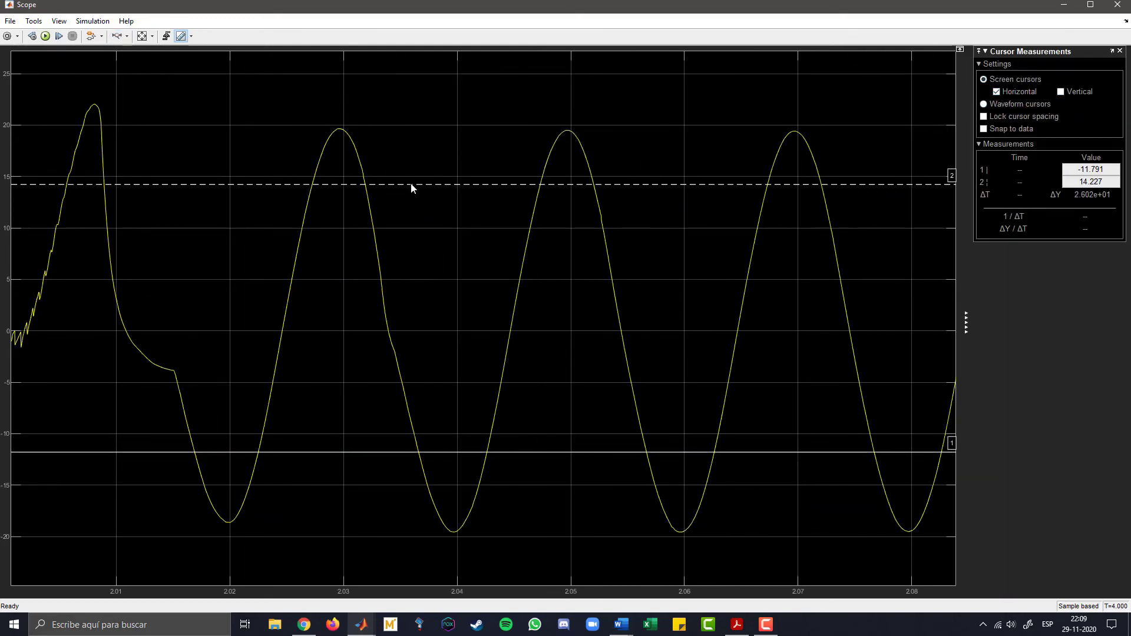
drag(414, 164, 416, 130)
click(1117, 5)
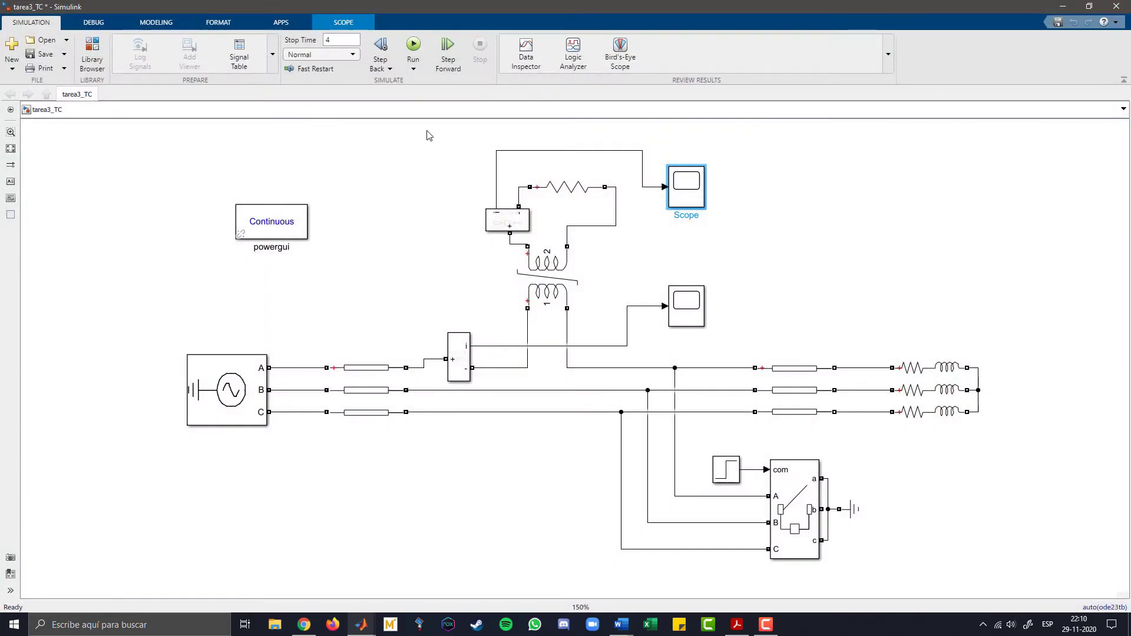
Set the Three-Phase Source's phase-to-phase voltage to 110e3 Vrms and run the simulation
double_click(234, 391)
double_click(414, 350)
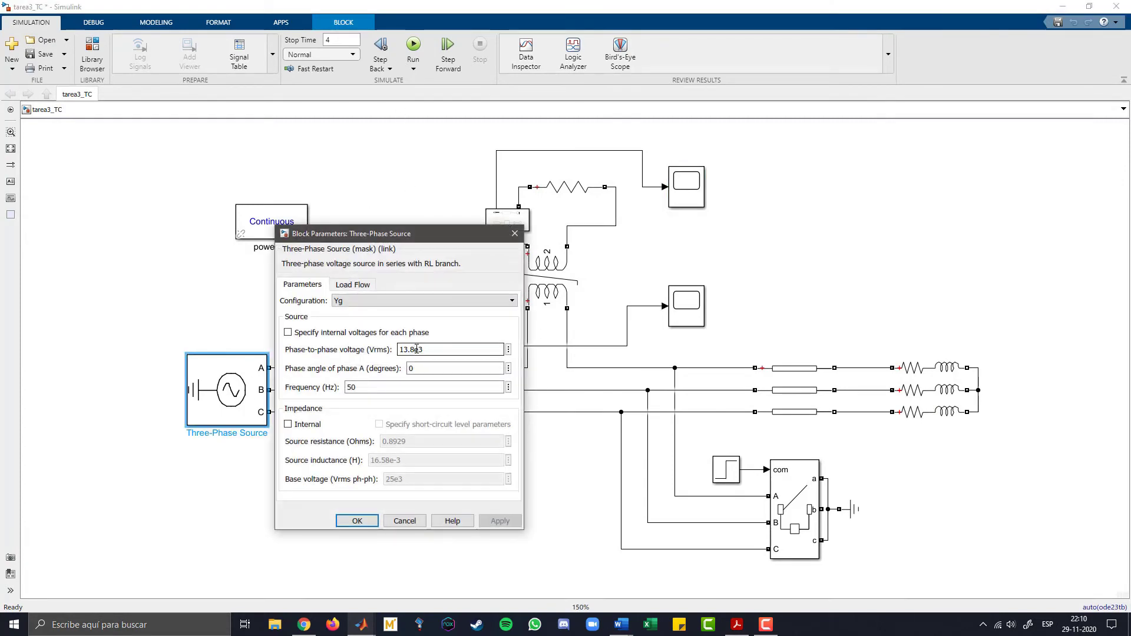
text(10)
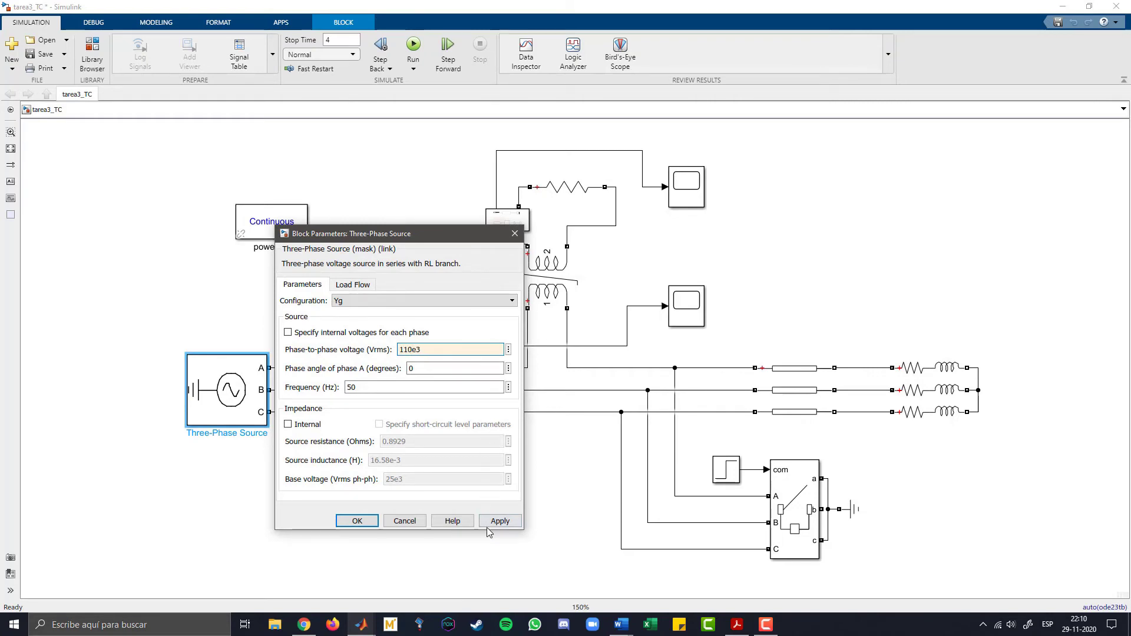
click(500, 520)
click(357, 520)
key(ctrl+t)
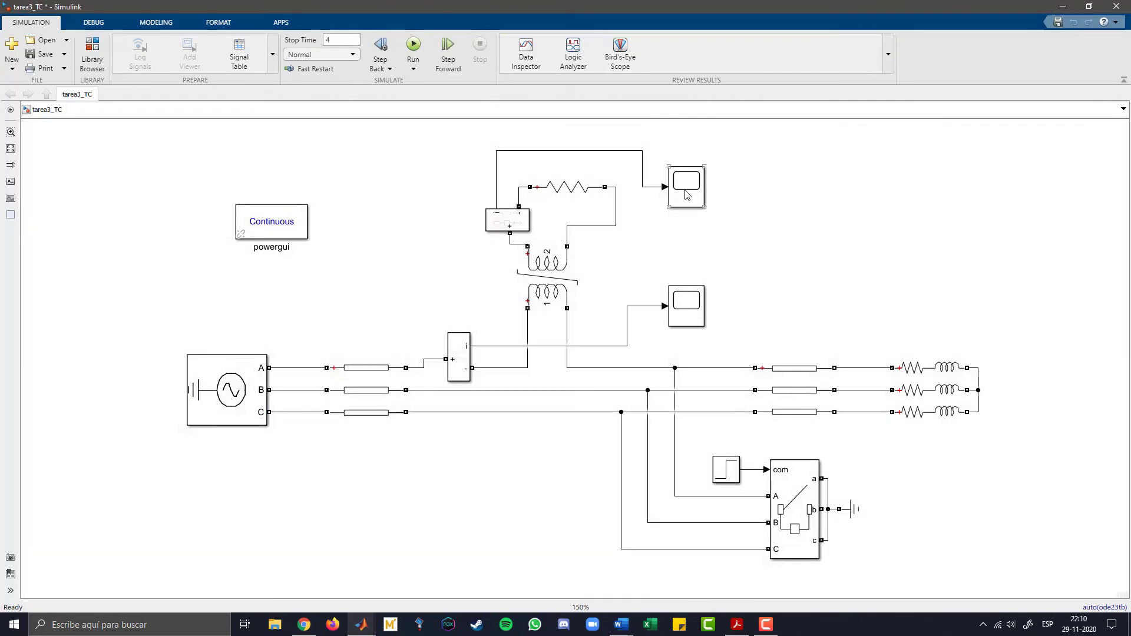
Open the secondary current Scope, fit the waveform without cursors, and examine the fault onset around 2 s for the 110e3 Vrms source
double_click(686, 193)
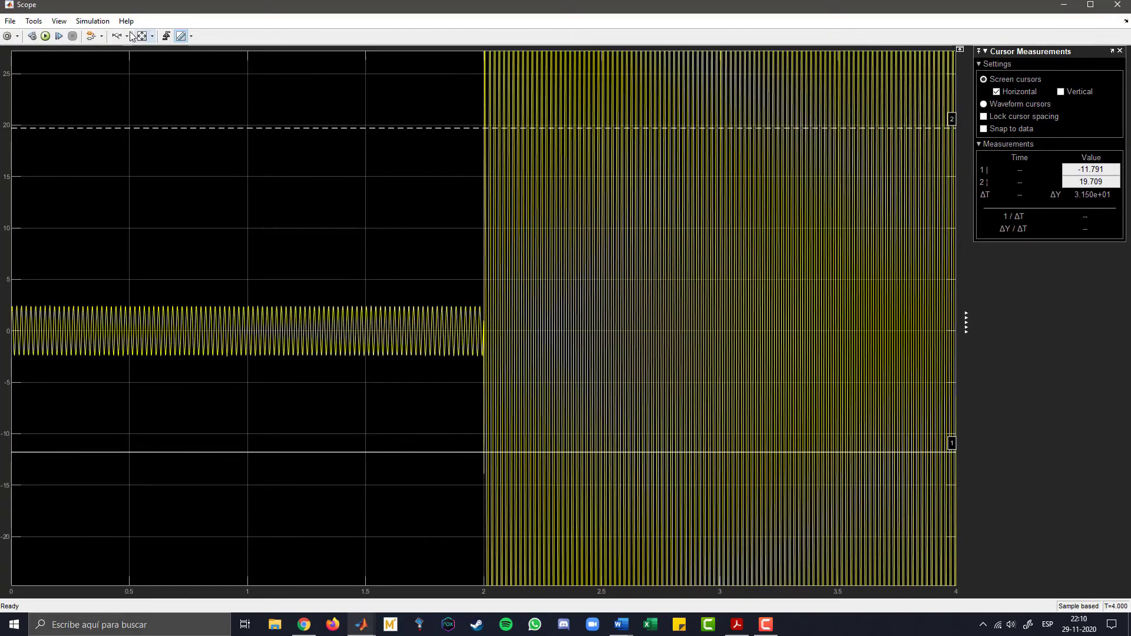
click(125, 36)
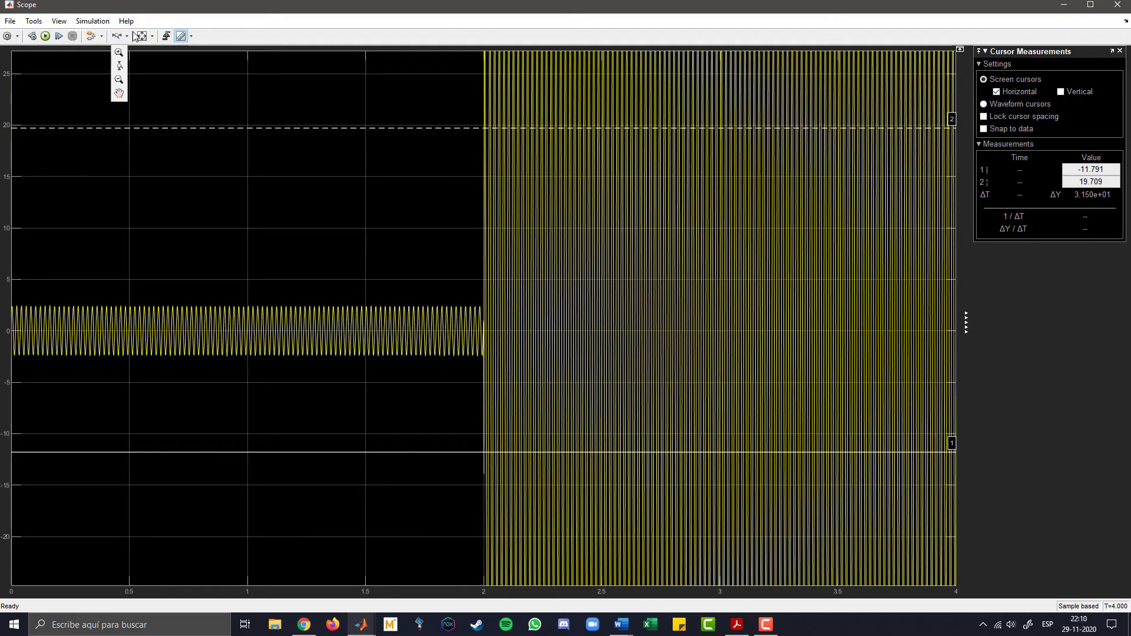
click(140, 35)
click(181, 36)
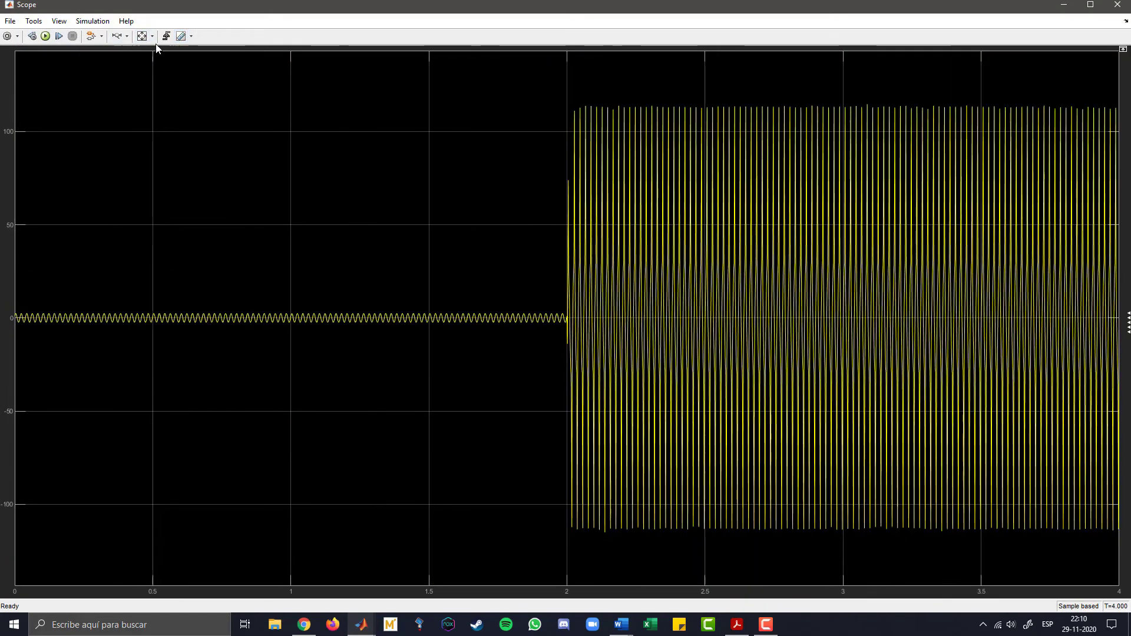
click(152, 36)
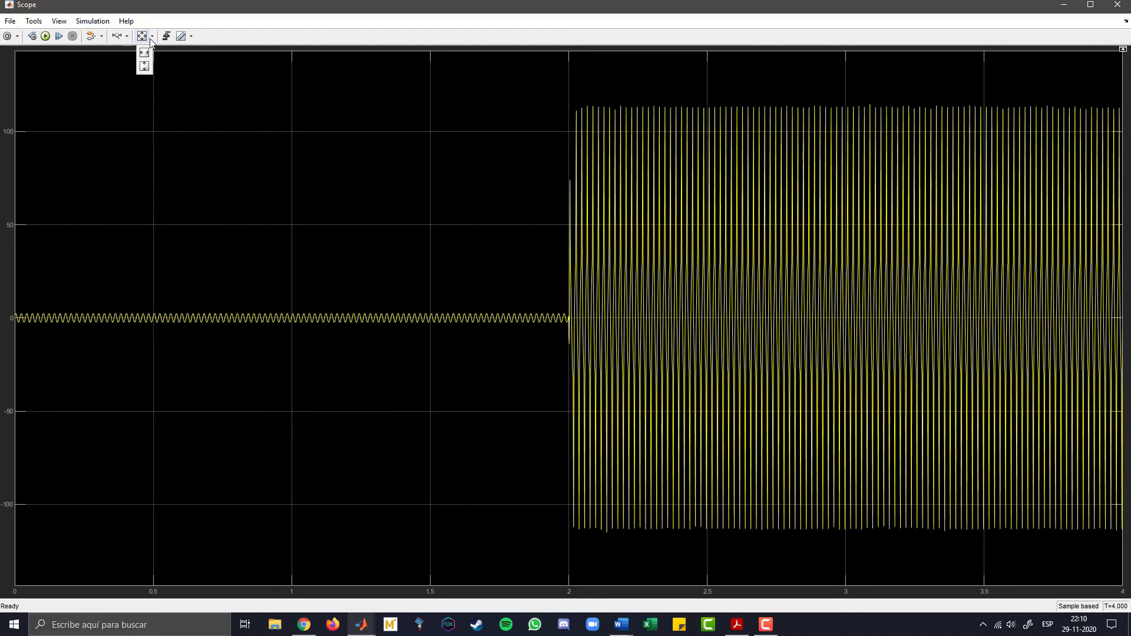
click(145, 52)
drag(530, 299, 633, 309)
drag(318, 283, 666, 329)
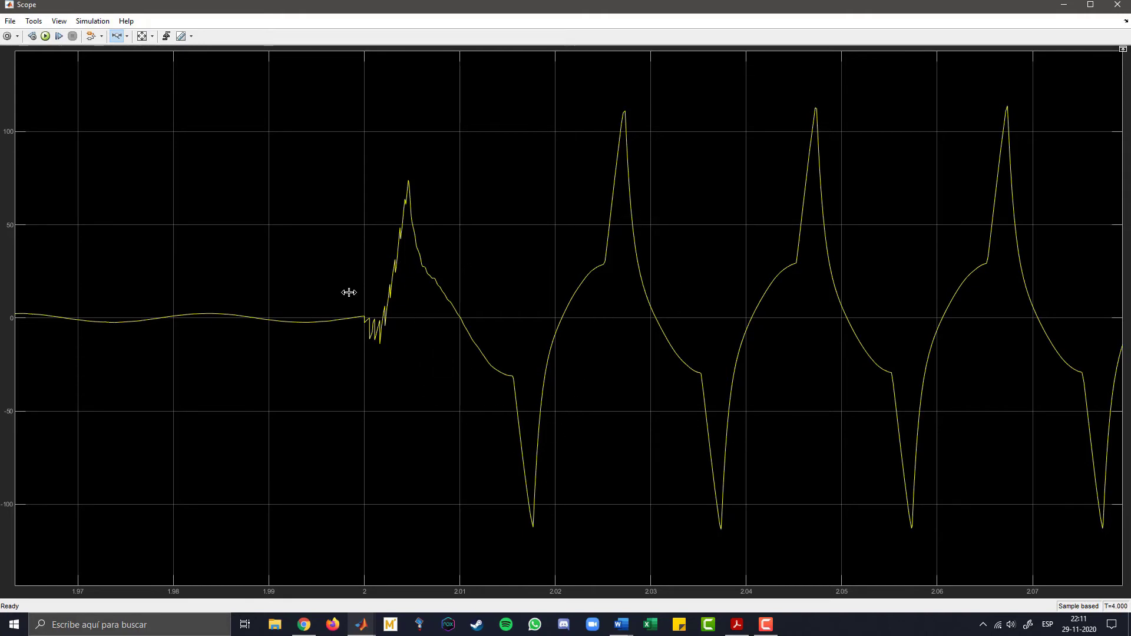
Measure the crests of the secondary current's fault cycles after 2.02 s with horizontal cursor 2, and close the Scope
drag(644, 440, 511, 371)
drag(654, 262, 588, 352)
drag(682, 361, 661, 364)
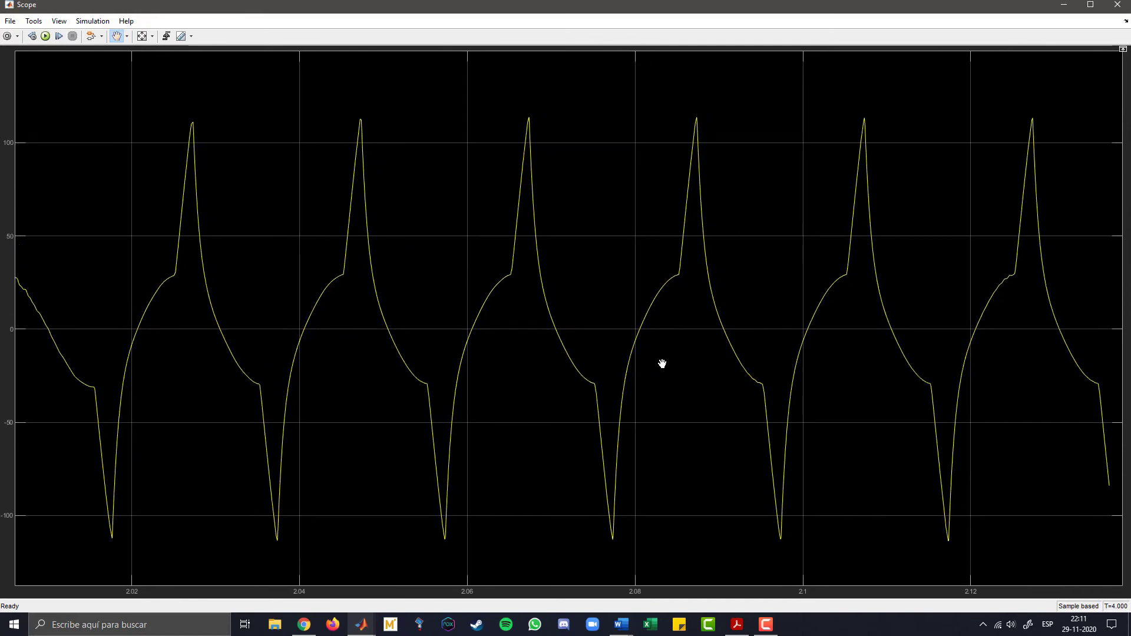
click(182, 37)
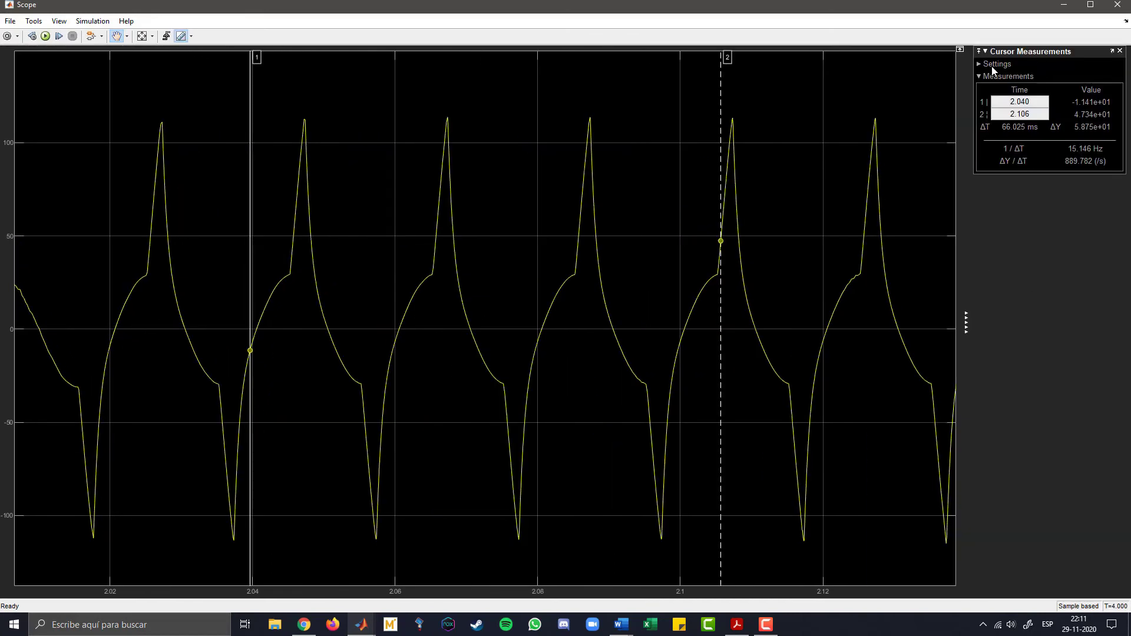
click(992, 65)
click(1060, 91)
drag(409, 181, 408, 118)
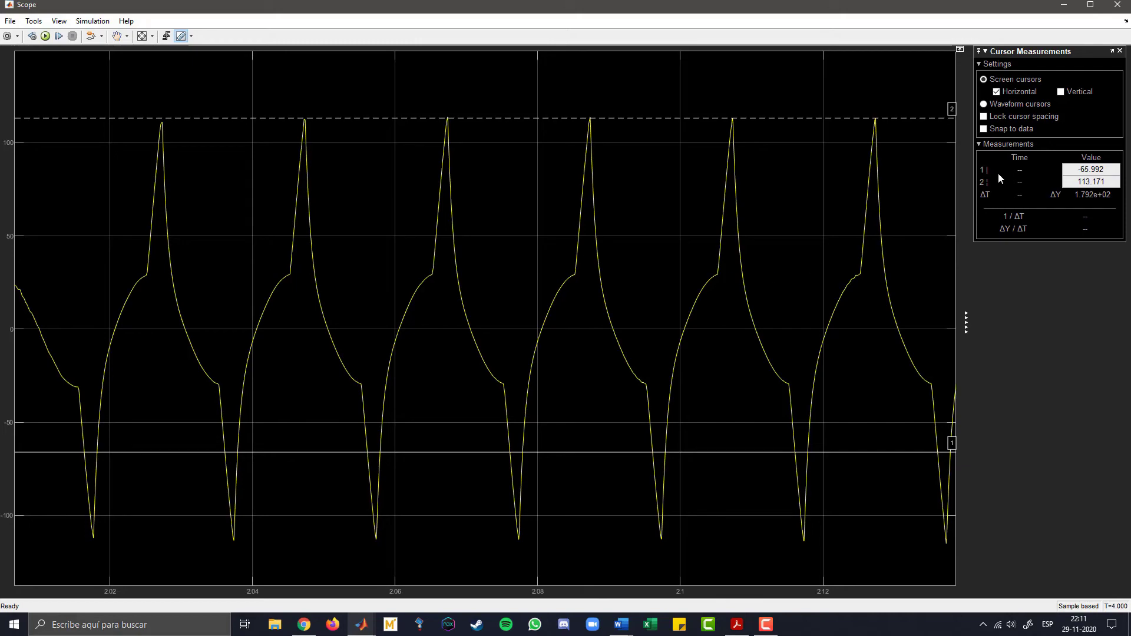
click(1117, 5)
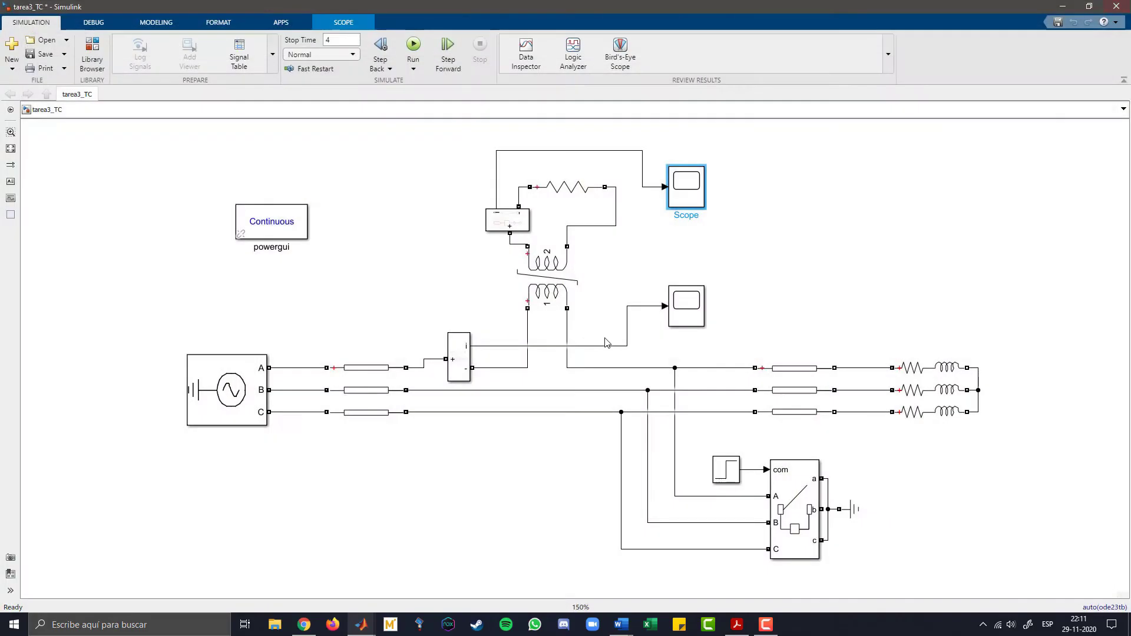
Set the Three-Phase Source's phase-to-phase voltage to 220e3 Vrms and run the simulation
double_click(263, 403)
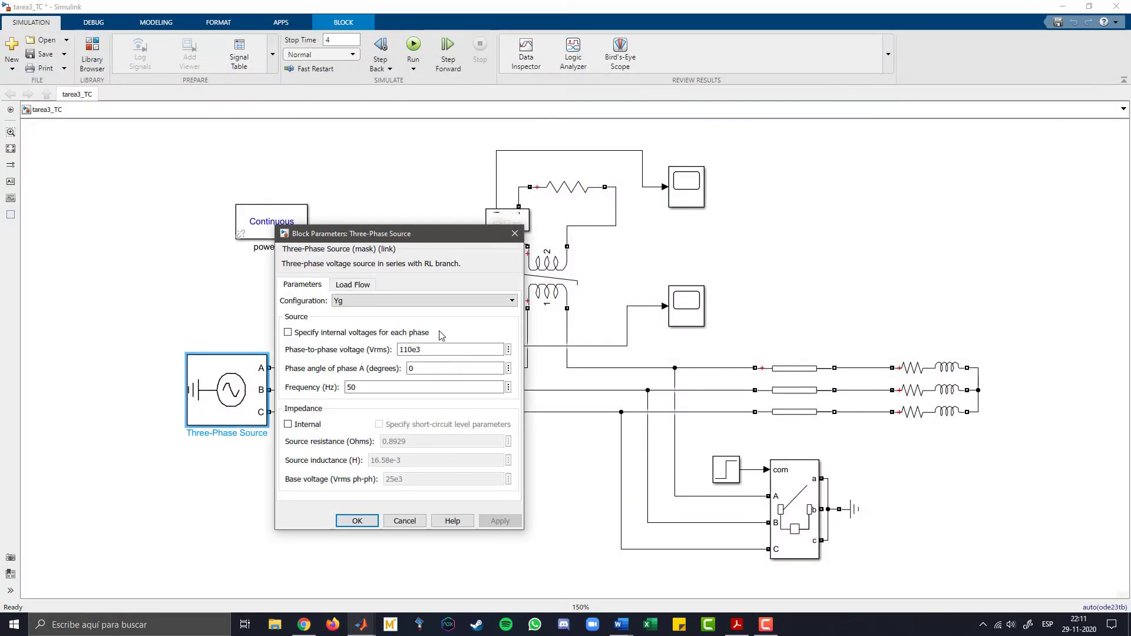
double_click(406, 349)
click(407, 349)
key(BackSpace)
key(BackSpace)
key(BackSpace)
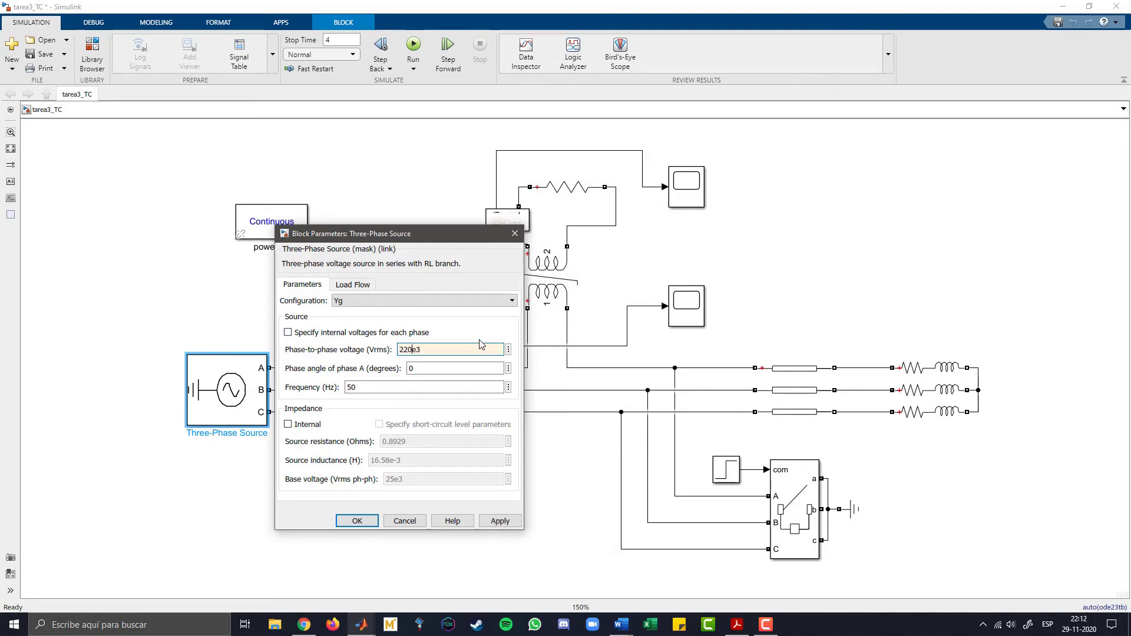
click(500, 521)
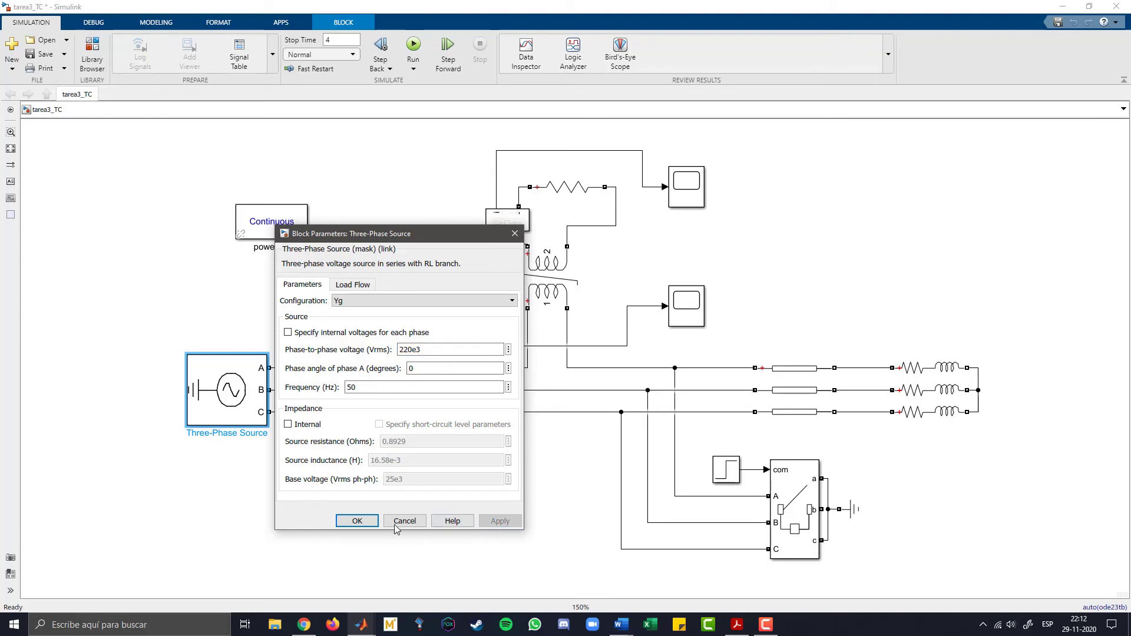
click(357, 521)
click(475, 505)
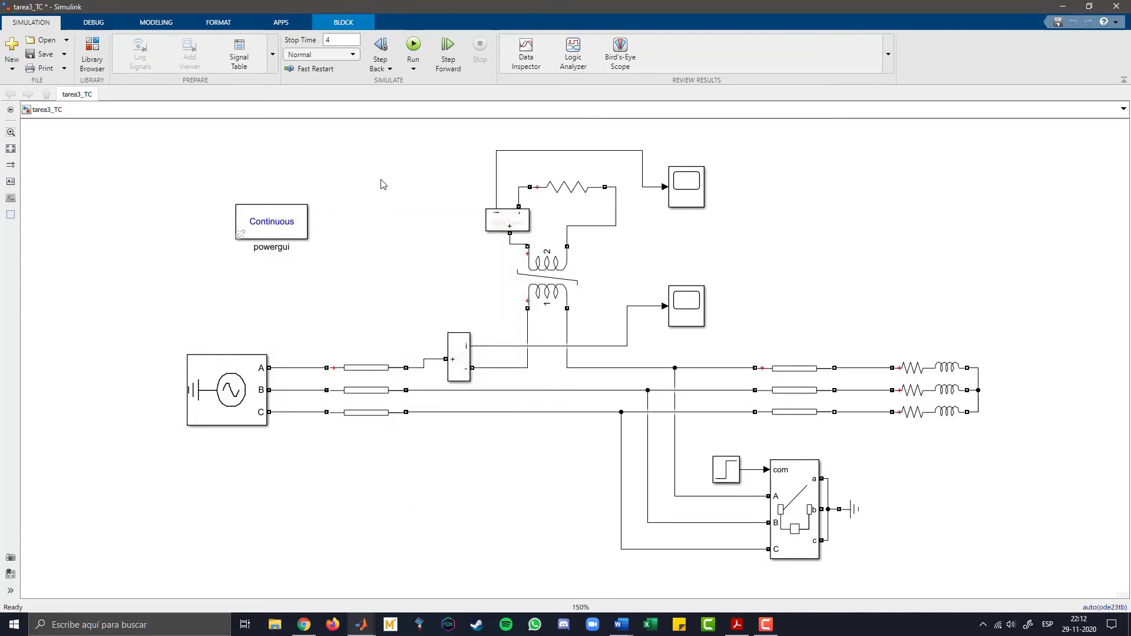
click(414, 44)
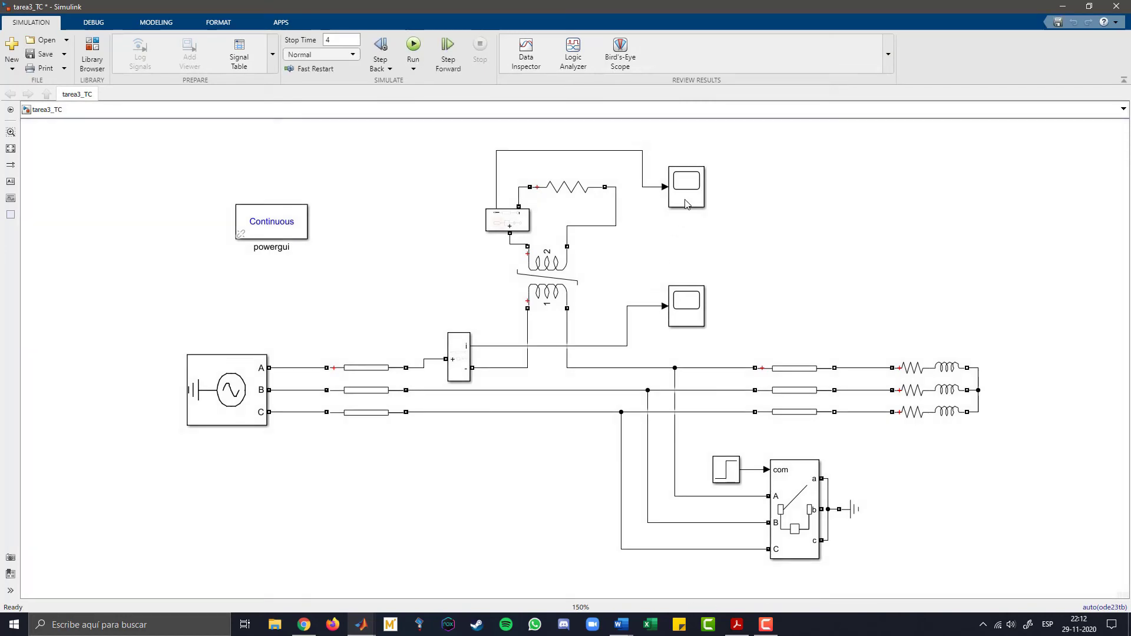
Open the secondary current Scope, fit the waveform without cursors, and examine the fault onset around 2 s for the 220e3 Vrms source
double_click(687, 187)
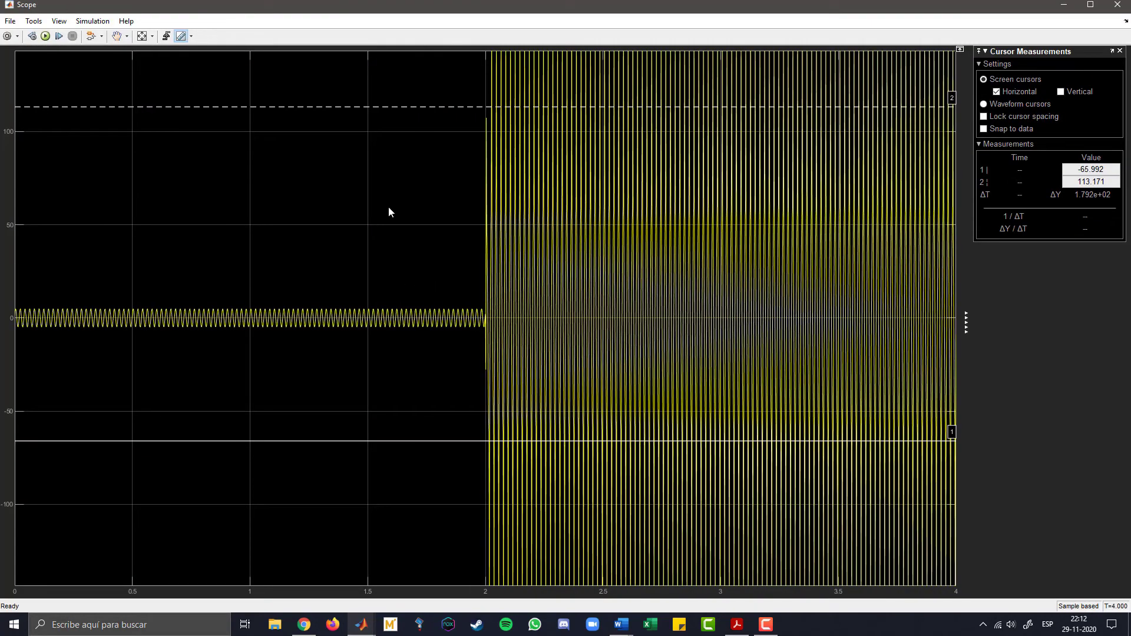
click(142, 36)
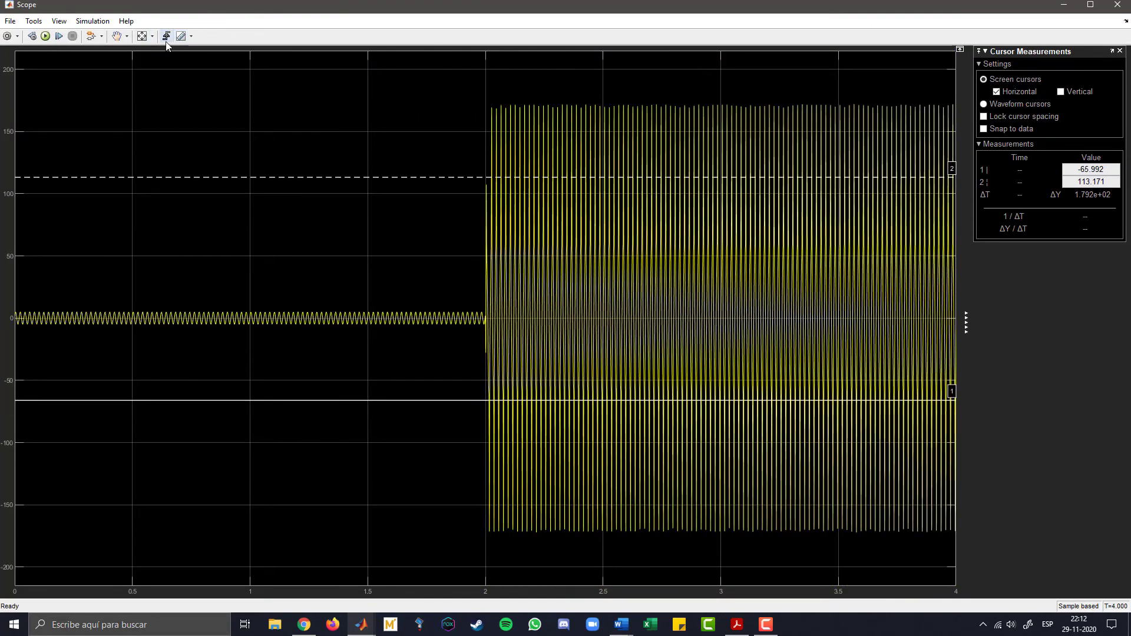
click(166, 39)
click(127, 36)
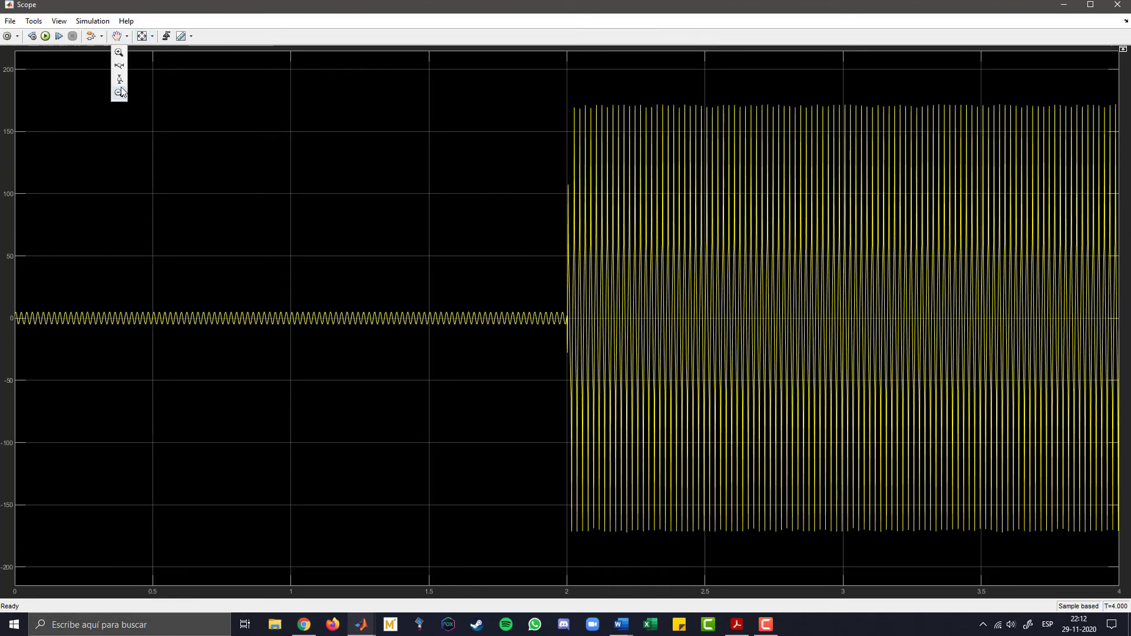
click(119, 66)
drag(522, 294, 672, 321)
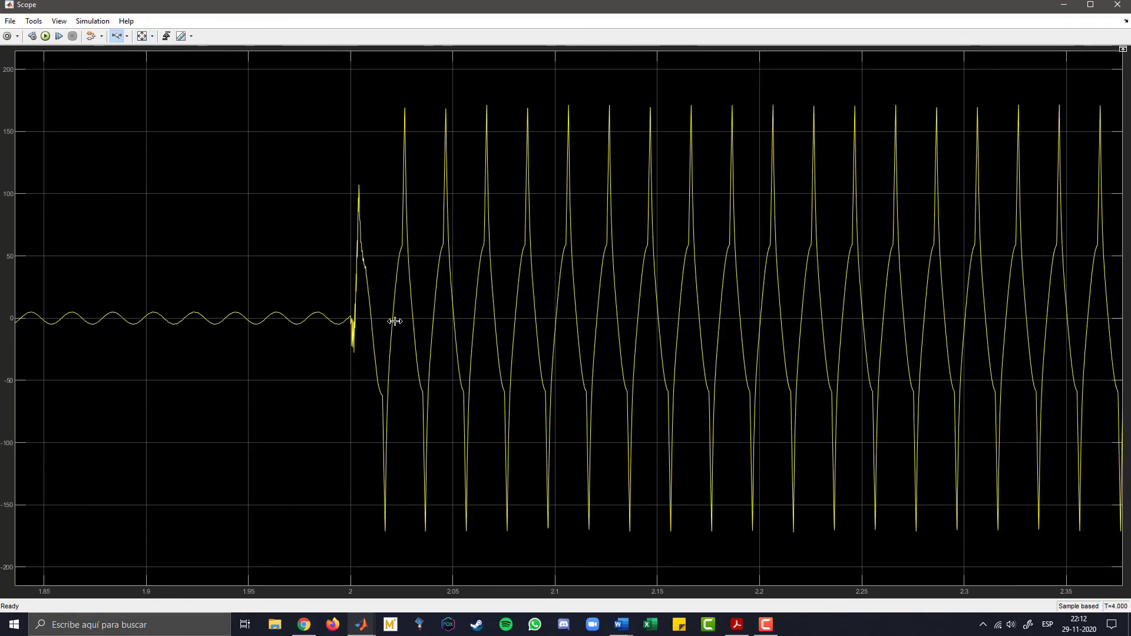
drag(194, 292, 501, 339)
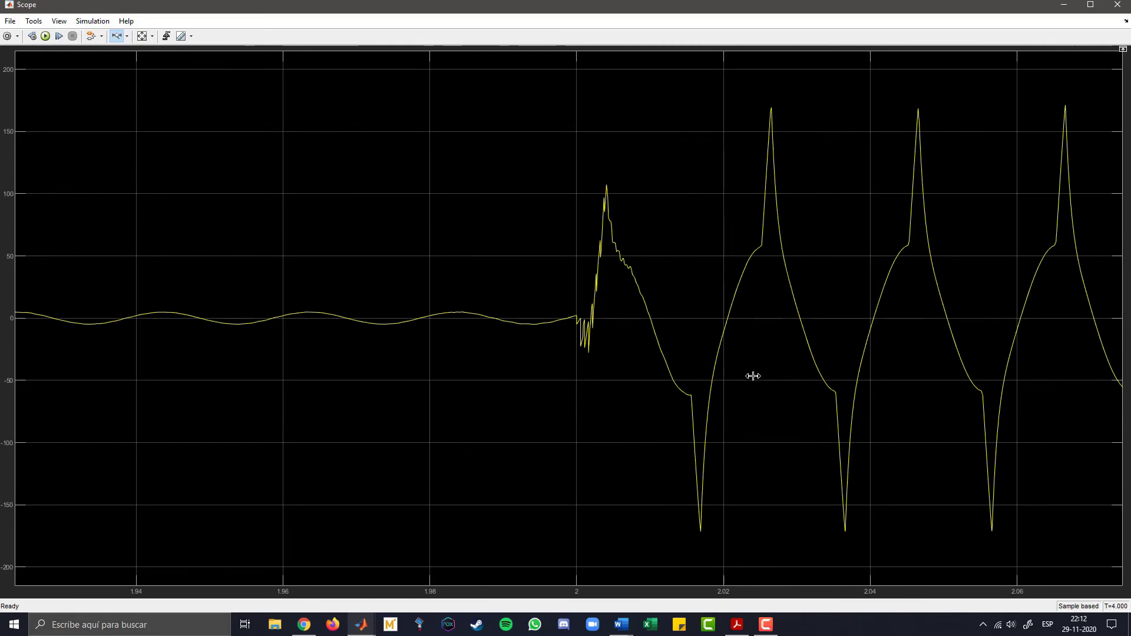
scroll(560, 348, down, 3)
scroll(533, 339, up, 2)
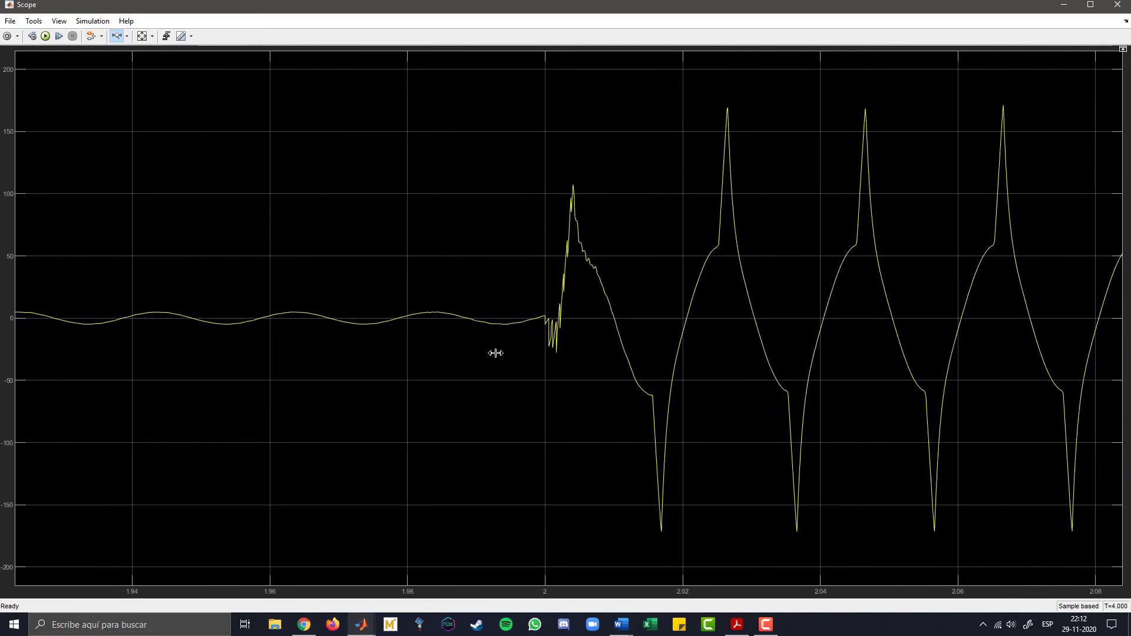
scroll(496, 353, up, 1)
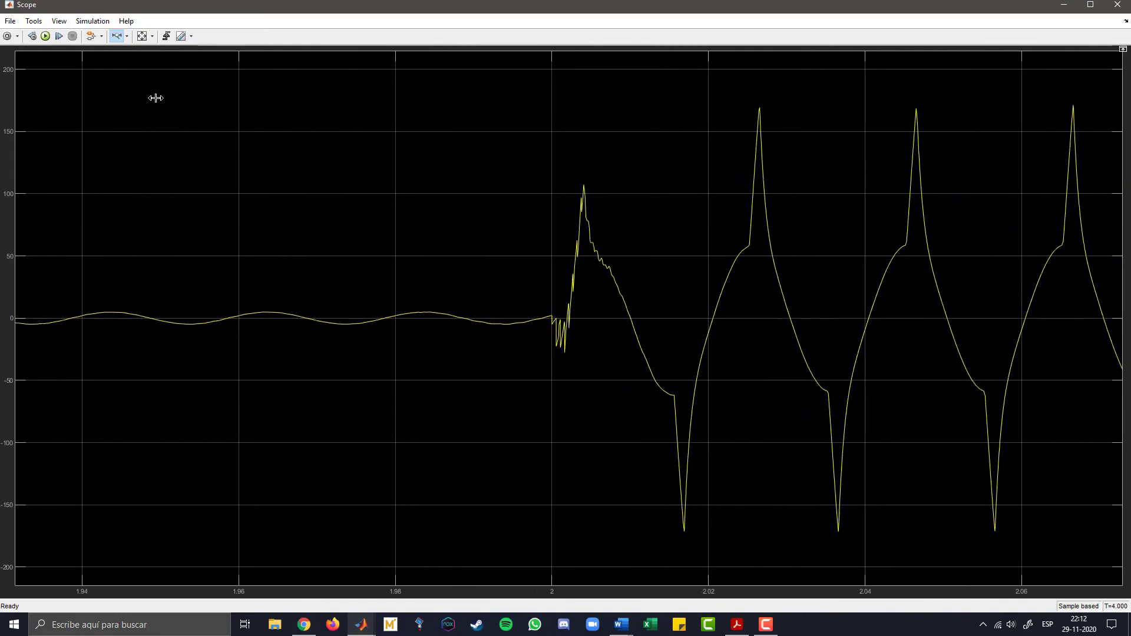
Inspect the fault cycles between 2.02 and 2.14 s, measure their crests with horizontal cursor 2, and close the Scope
click(128, 36)
click(122, 96)
drag(694, 290, 419, 295)
drag(636, 342, 514, 341)
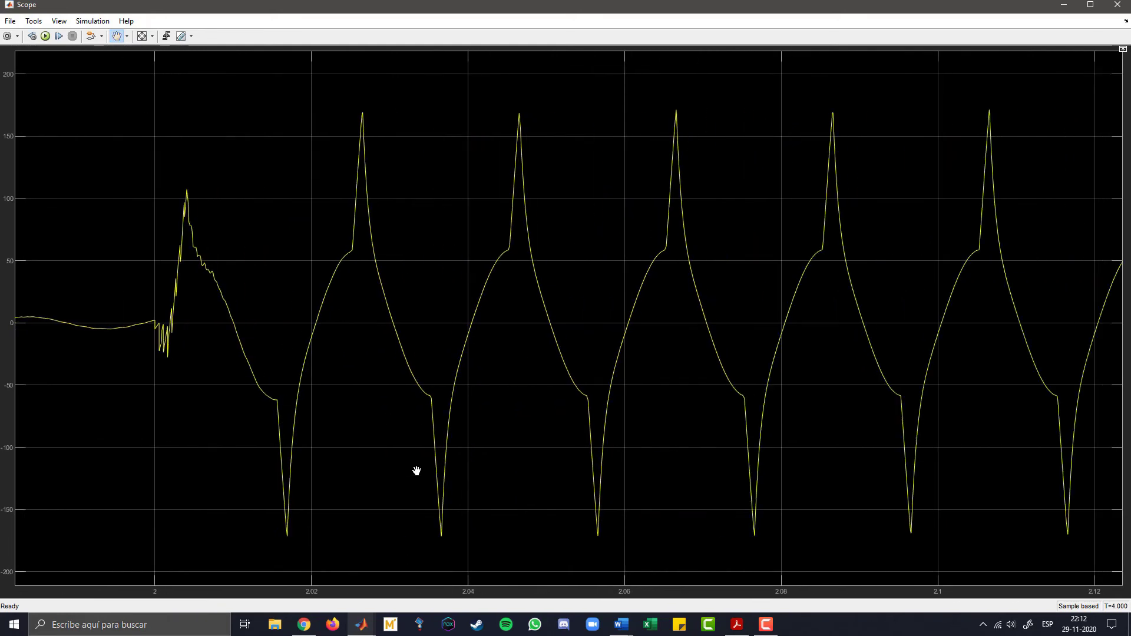
drag(530, 437, 387, 420)
drag(573, 425, 547, 452)
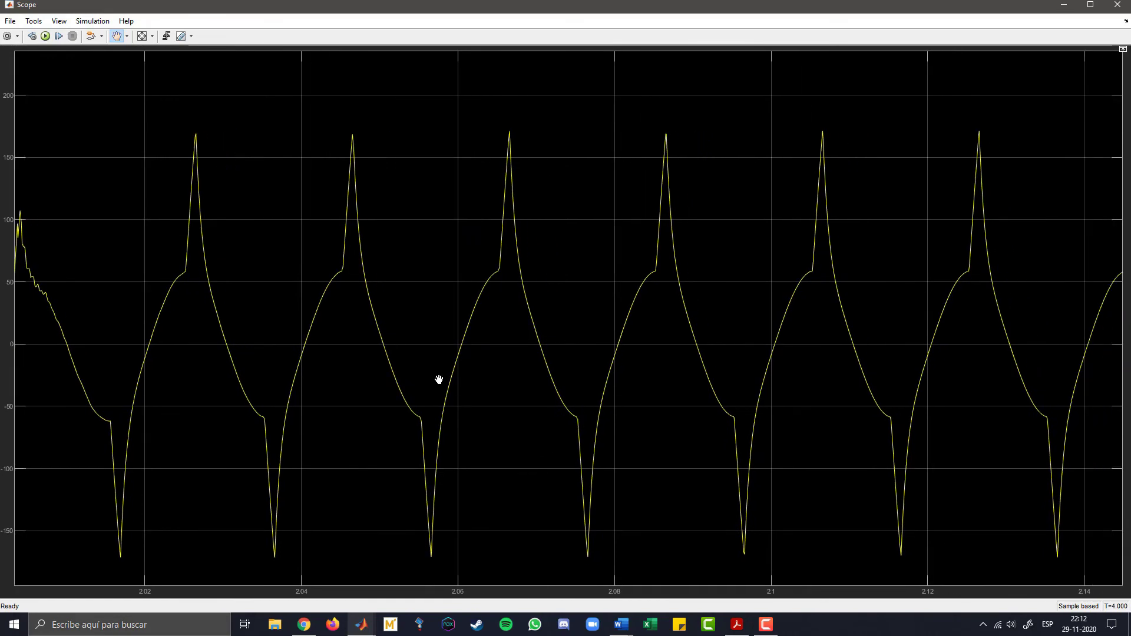
drag(558, 429, 518, 409)
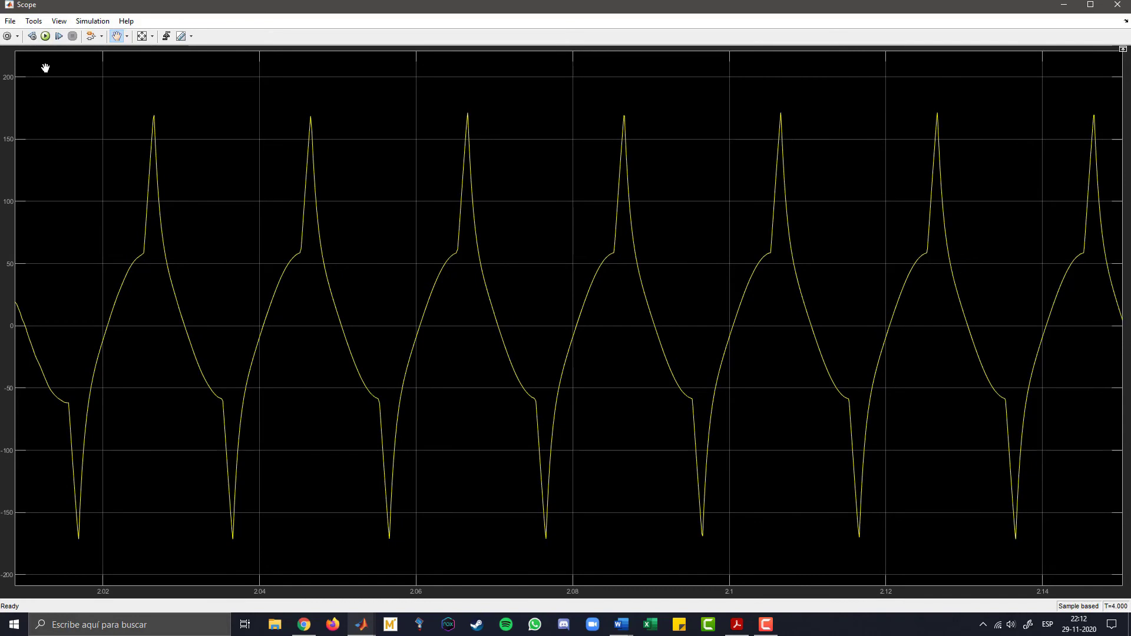
click(181, 36)
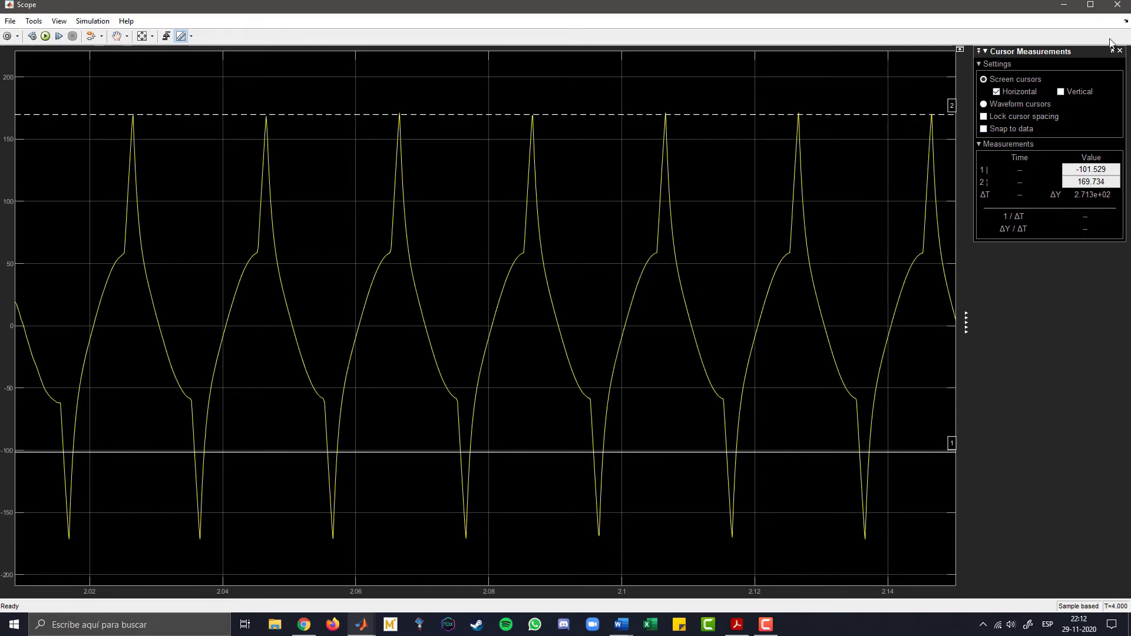
click(1117, 6)
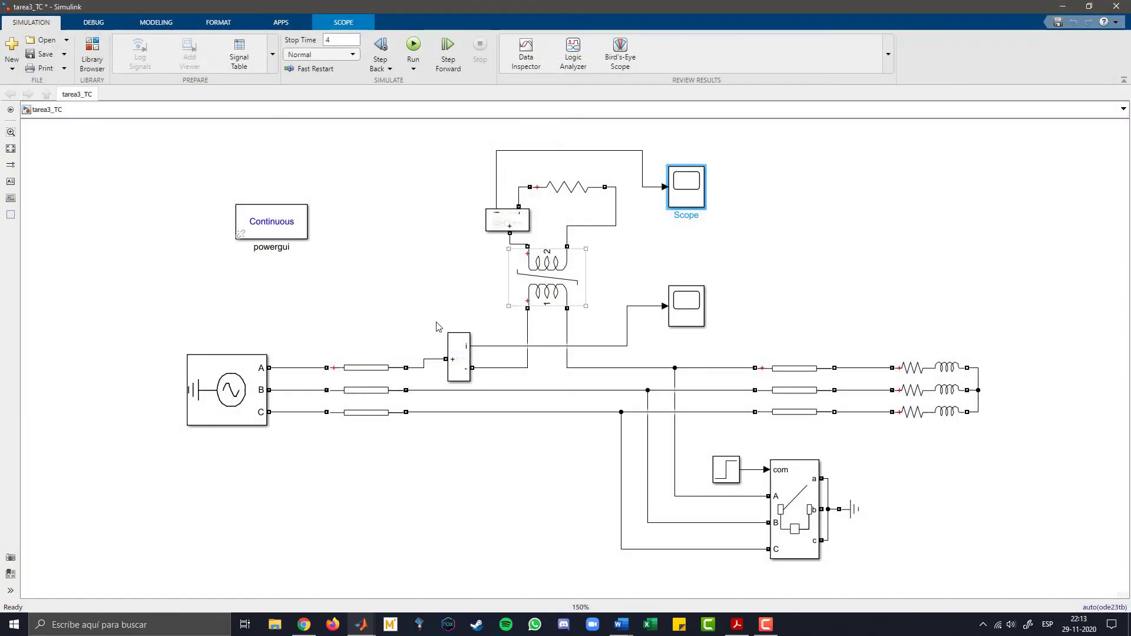
Set the Three-Phase Source's phase-to-phase voltage to 800e3 Vrms and run the simulation
double_click(229, 409)
double_click(412, 349)
click(413, 349)
key(BackSpace)
key(BackSpace)
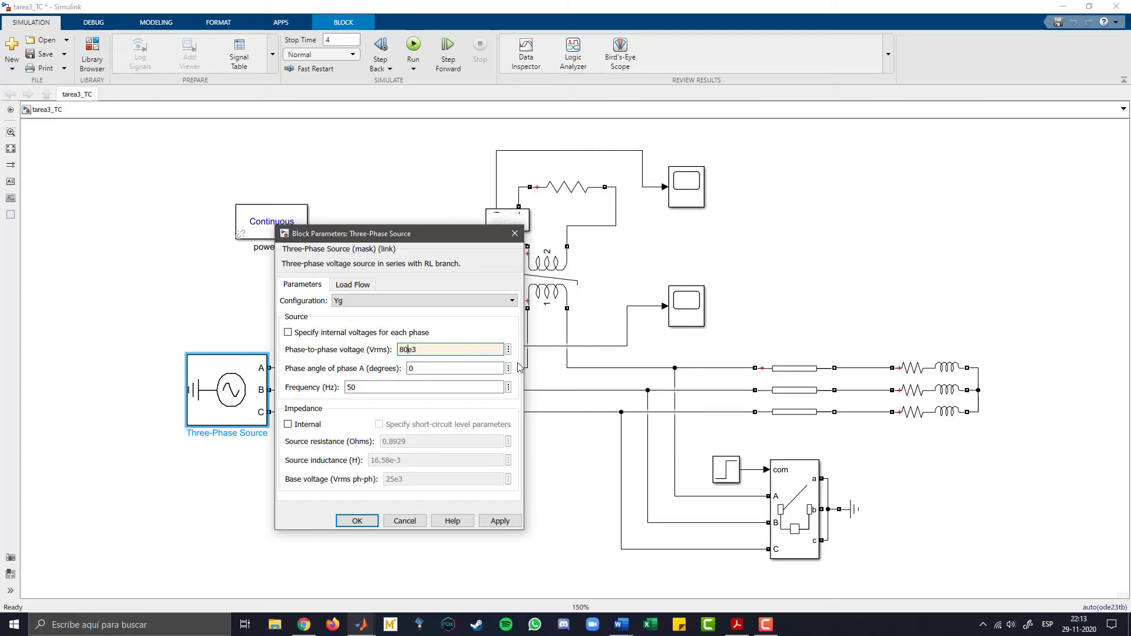
click(497, 522)
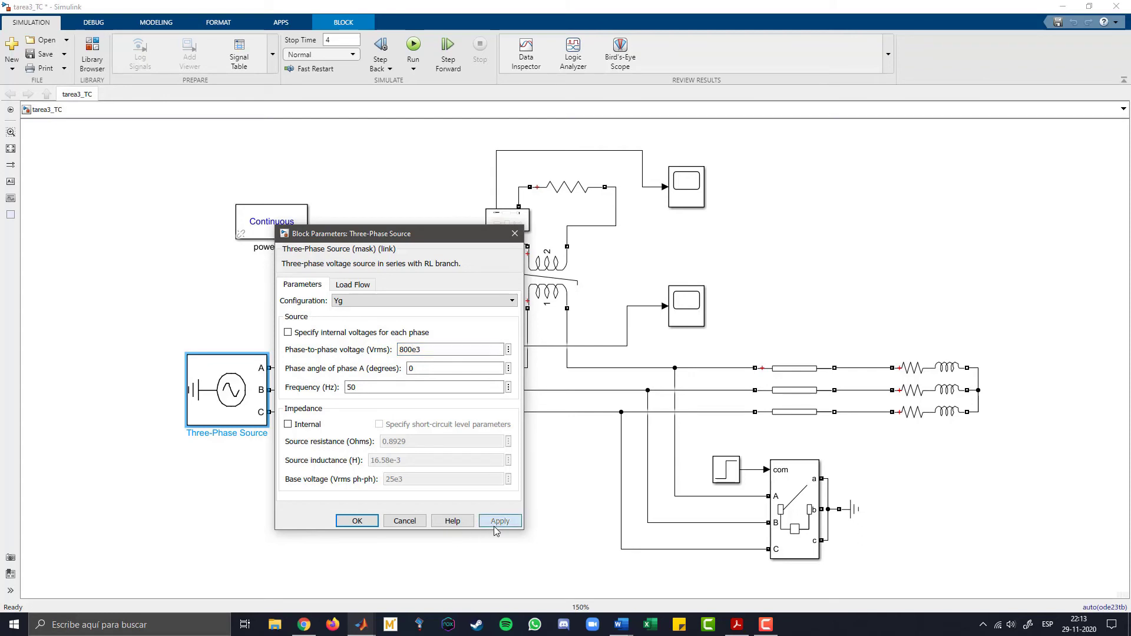
click(358, 522)
click(393, 469)
click(413, 46)
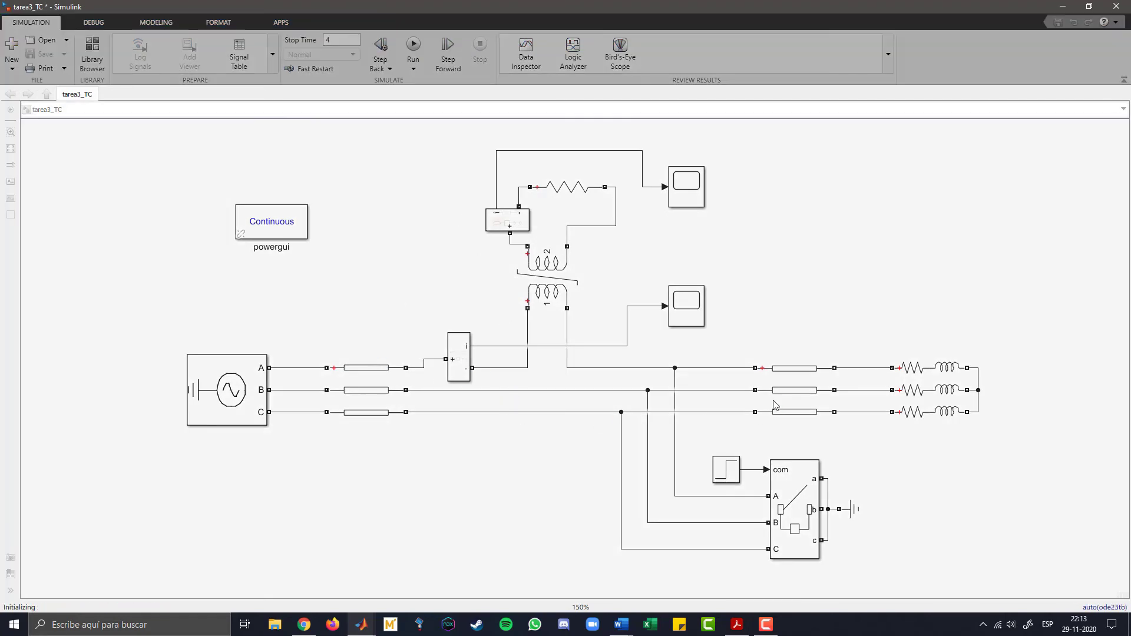
Open the secondary current Scope and examine the distorted waveform around the 2 s fault onset for the 800e3 Vrms source
double_click(690, 192)
click(489, 360)
click(486, 370)
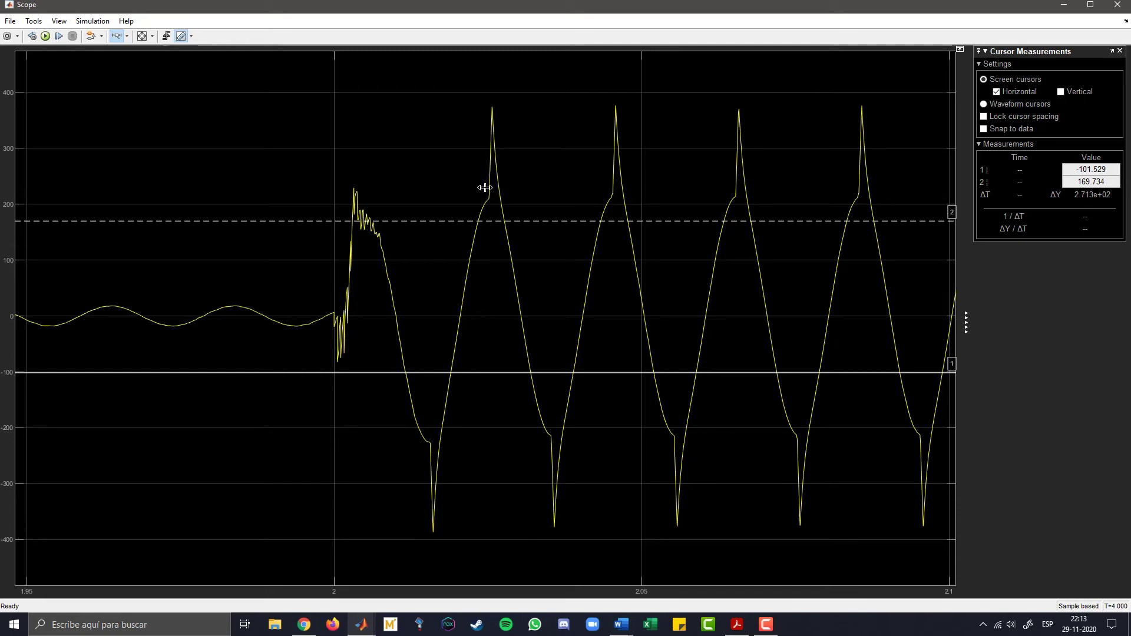
drag(149, 327, 825, 374)
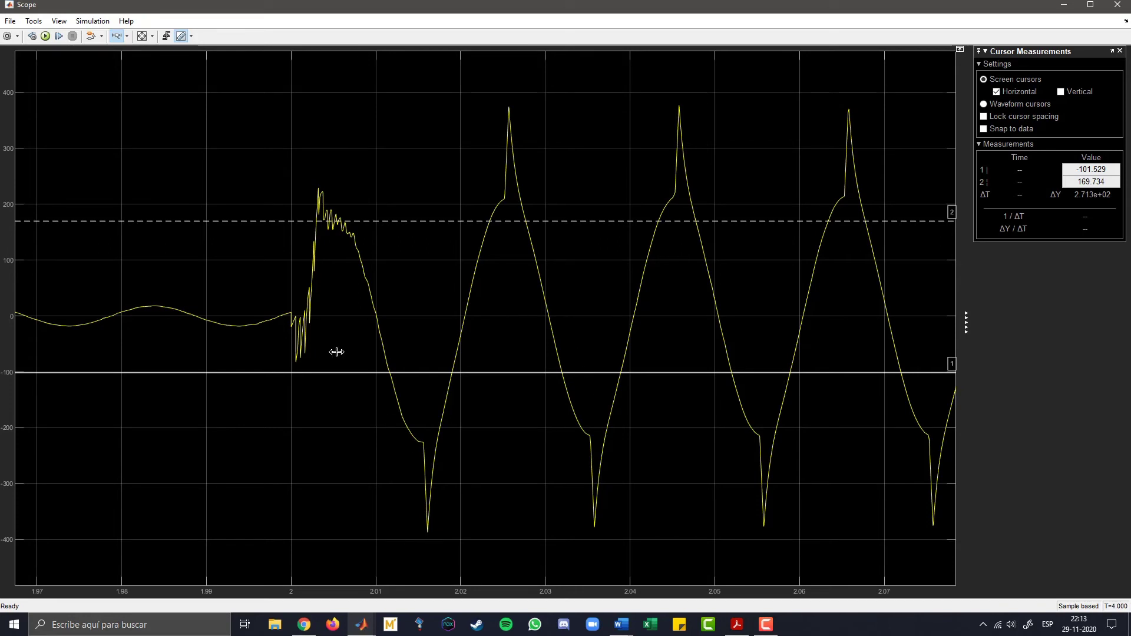
Measure the secondary current's crests between 2 and 2.1 s with horizontal cursor 2, and close the Scope
click(127, 36)
click(118, 94)
drag(715, 323, 500, 351)
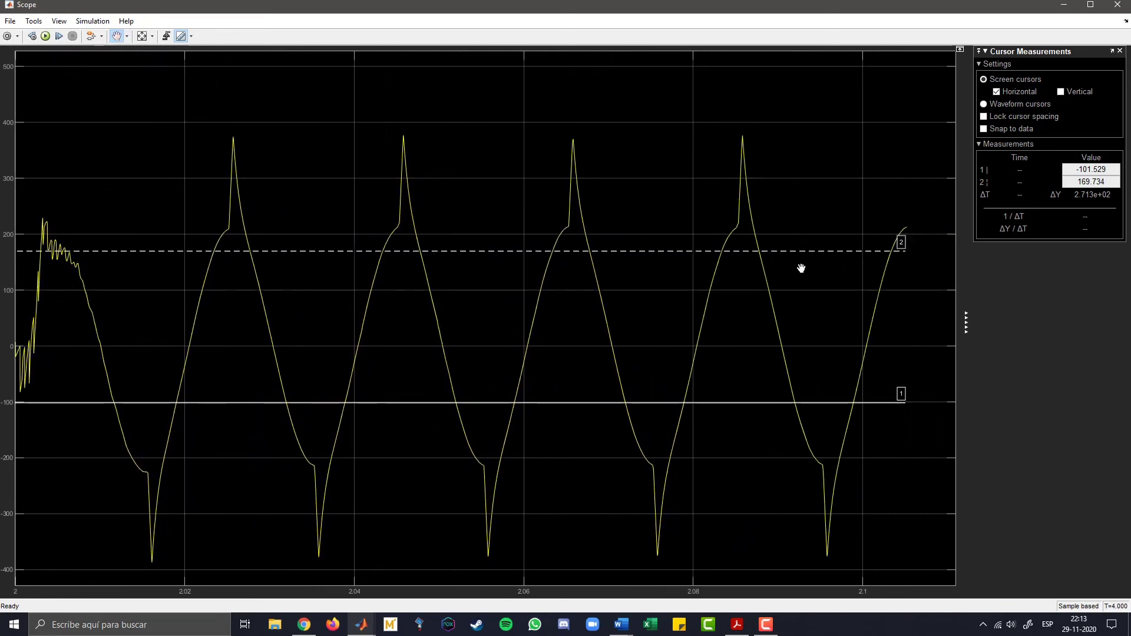
click(116, 36)
drag(436, 177, 443, 134)
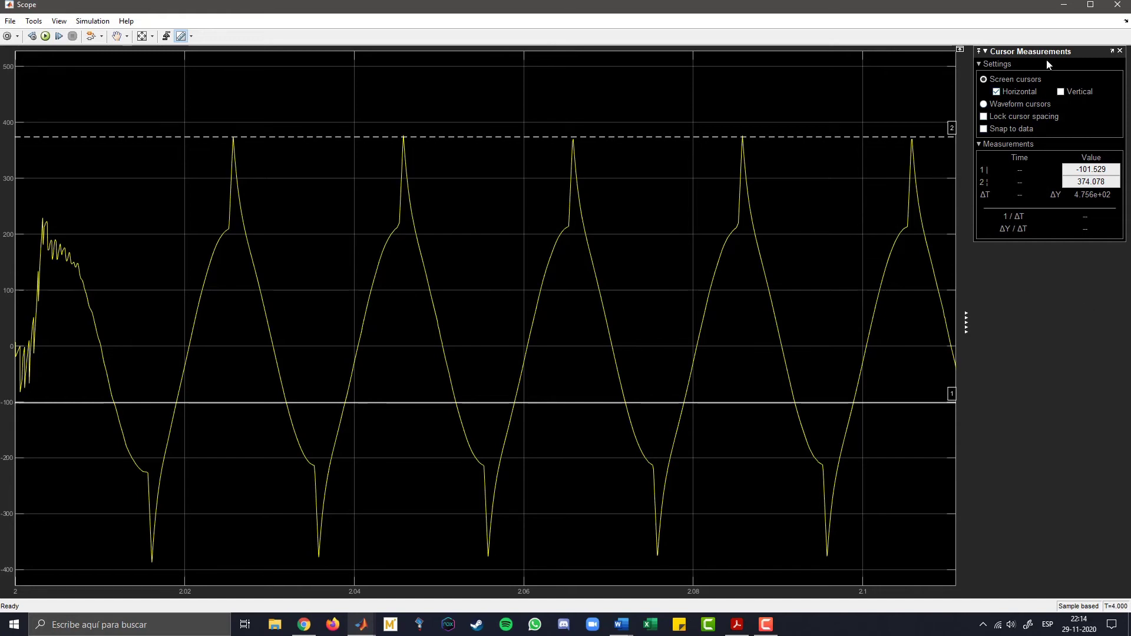
click(1117, 5)
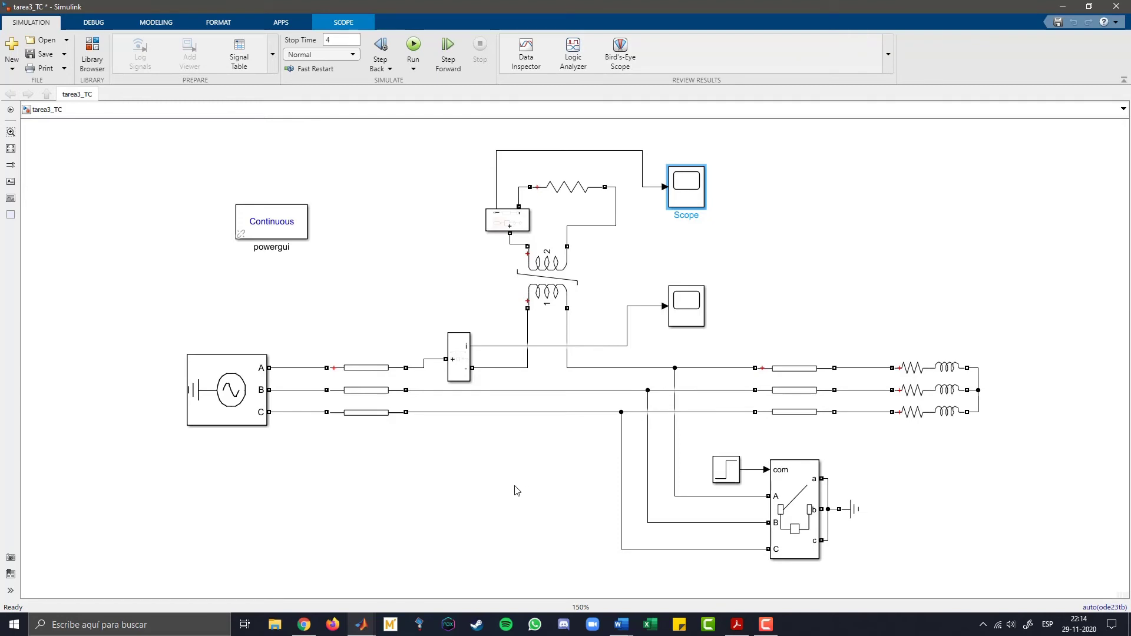
Review the Three-Phase Breaker's switching and breaker resistance parameters, and close its settings unchanged
double_click(775, 509)
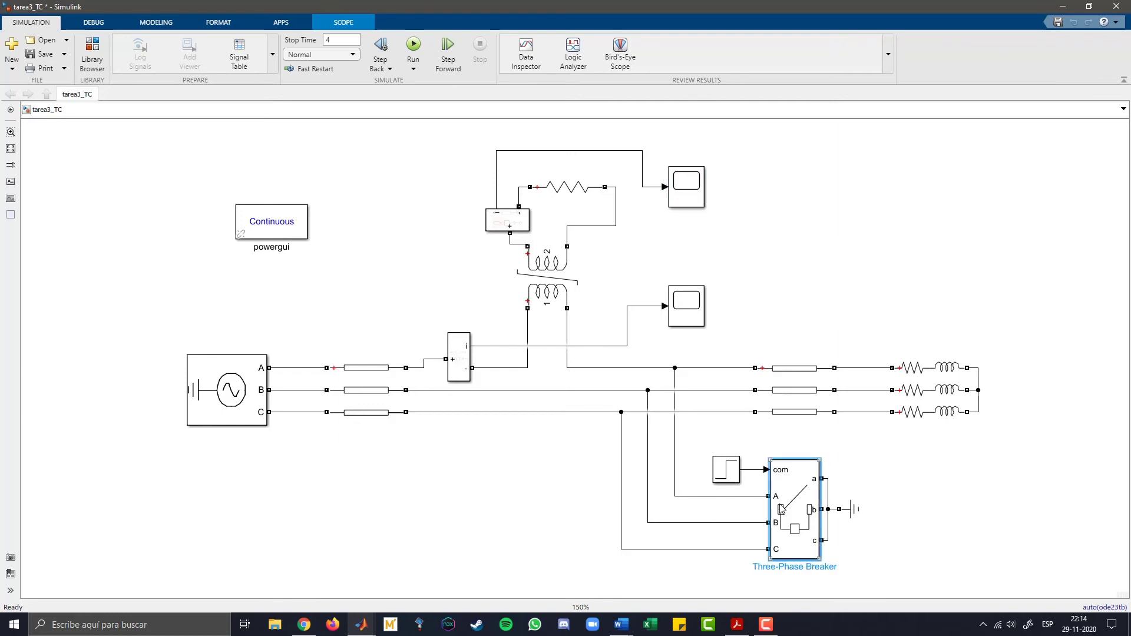
drag(976, 340, 482, 293)
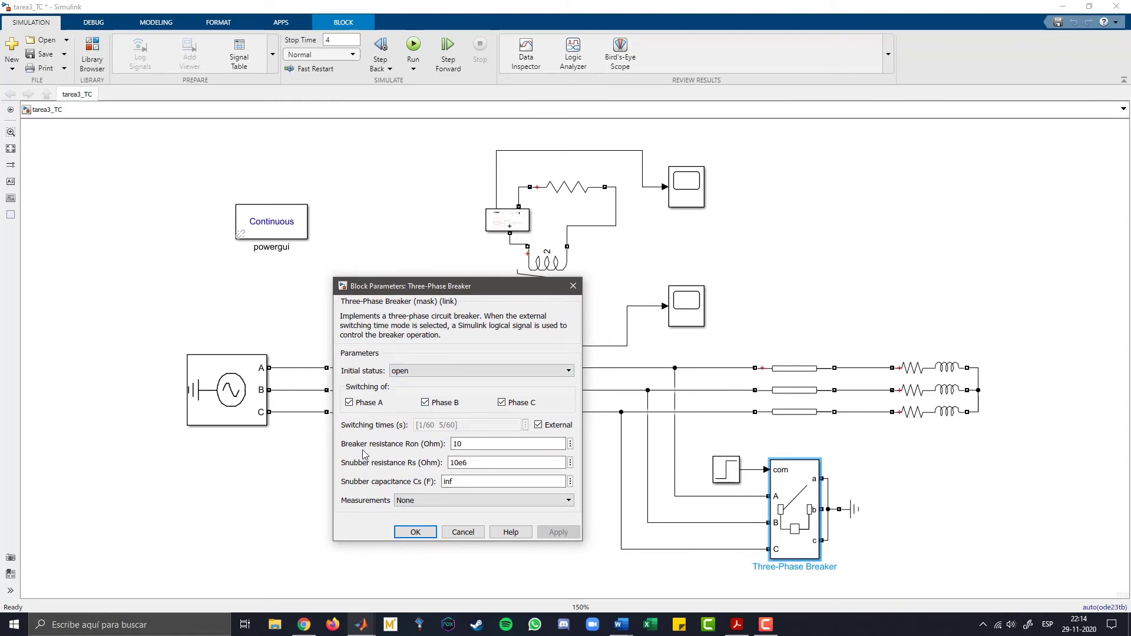
click(572, 286)
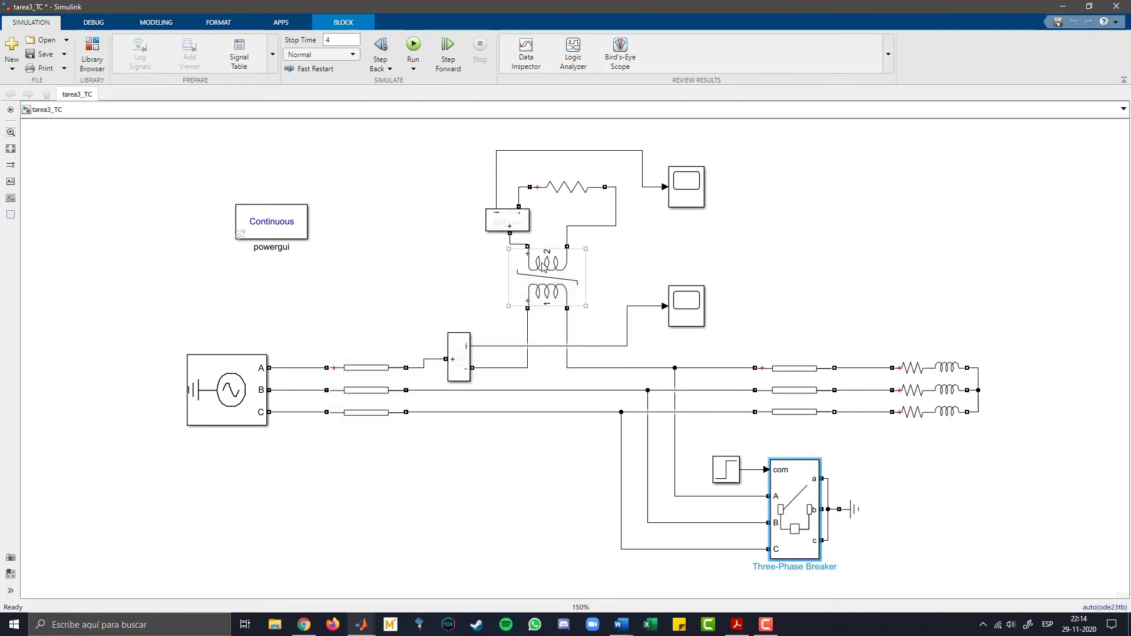
Review the Saturable Transformer's winding parameters, especially the winding 2 voltage, and close its settings
double_click(548, 277)
click(681, 212)
drag(763, 148, 334, 232)
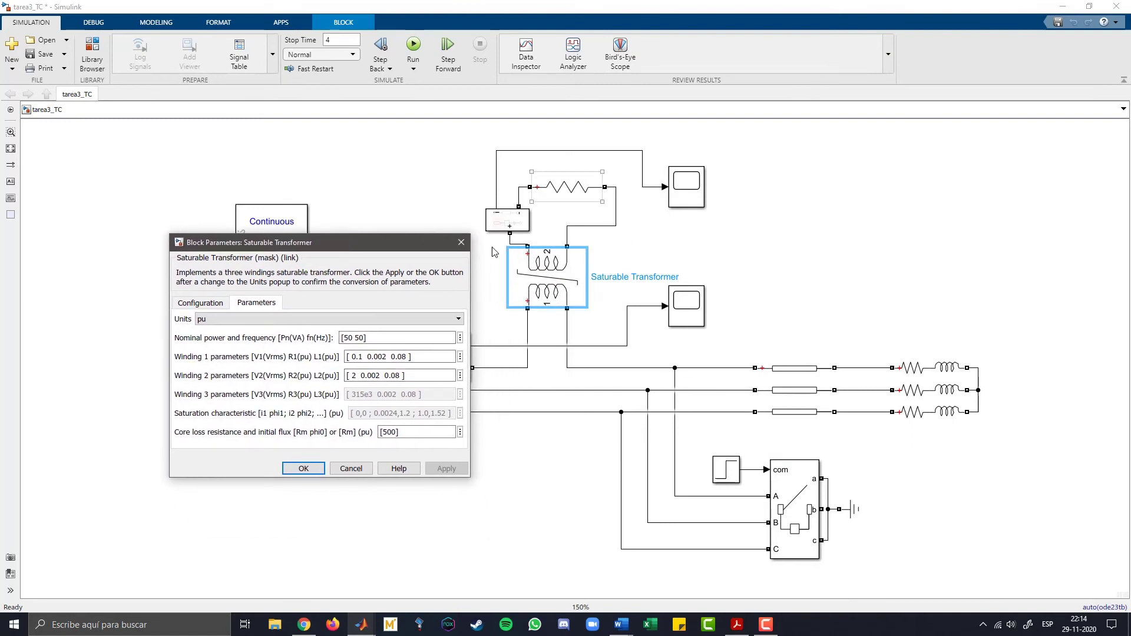
double_click(353, 375)
text(2)
click(462, 242)
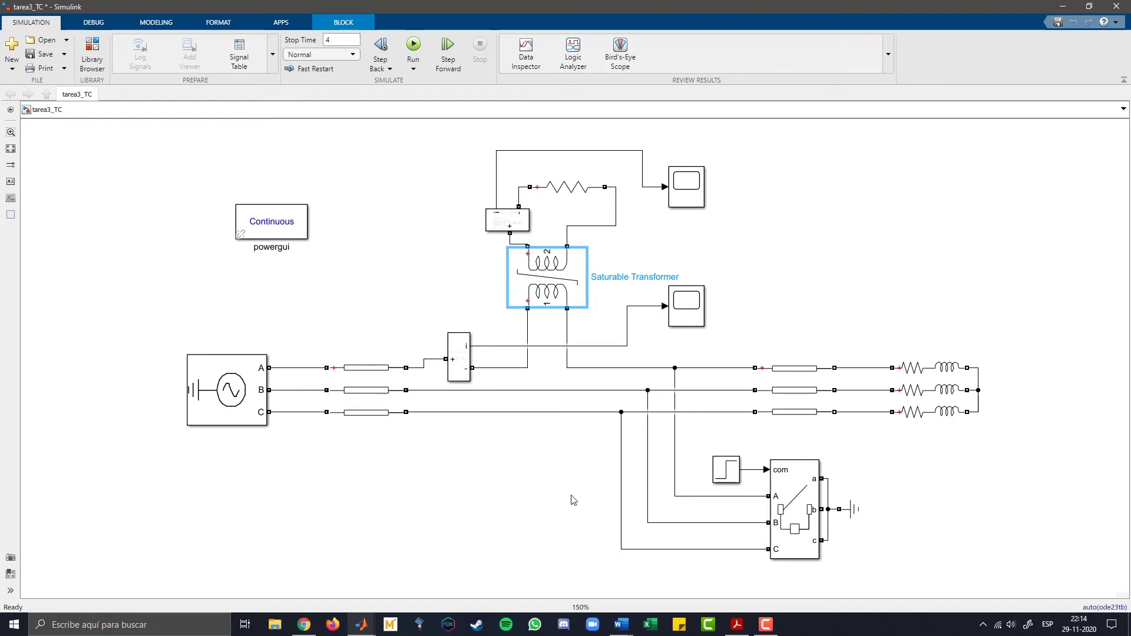
click(533, 473)
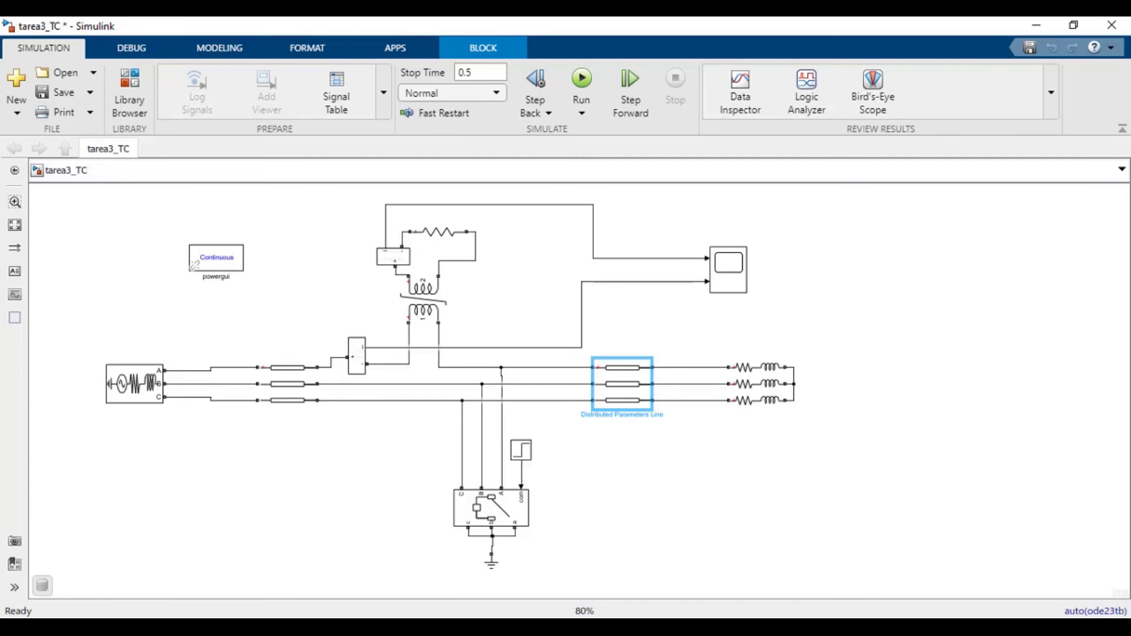
Review the resistance per unit length of the distributed parameters line between the source and the current transformer
click(312, 395)
double_click(299, 377)
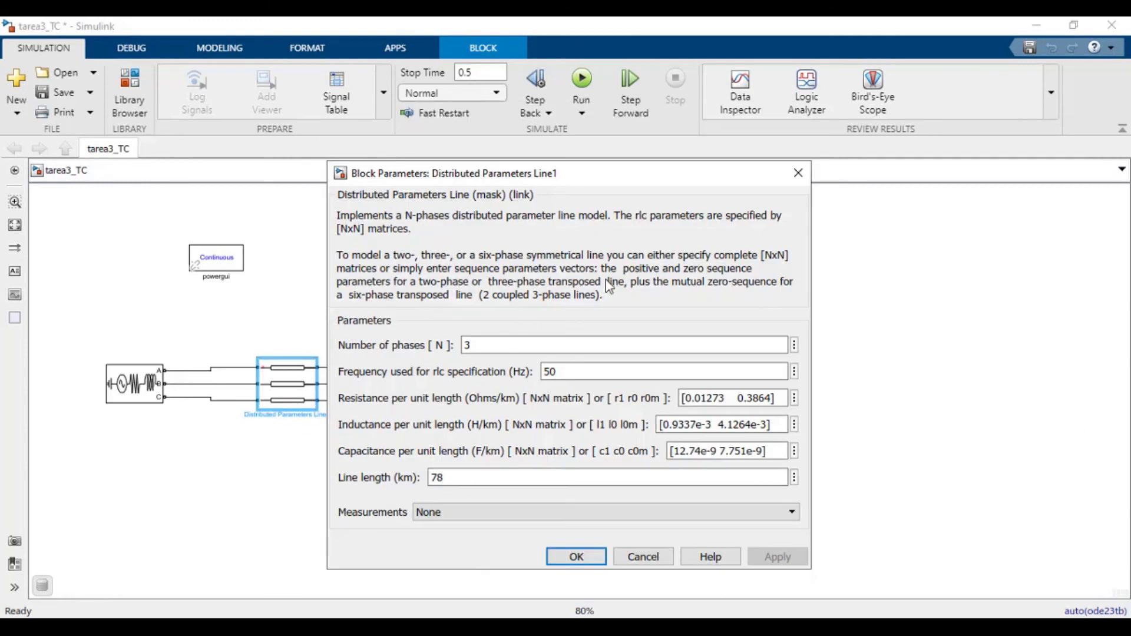
click(718, 393)
key(ctrl+a)
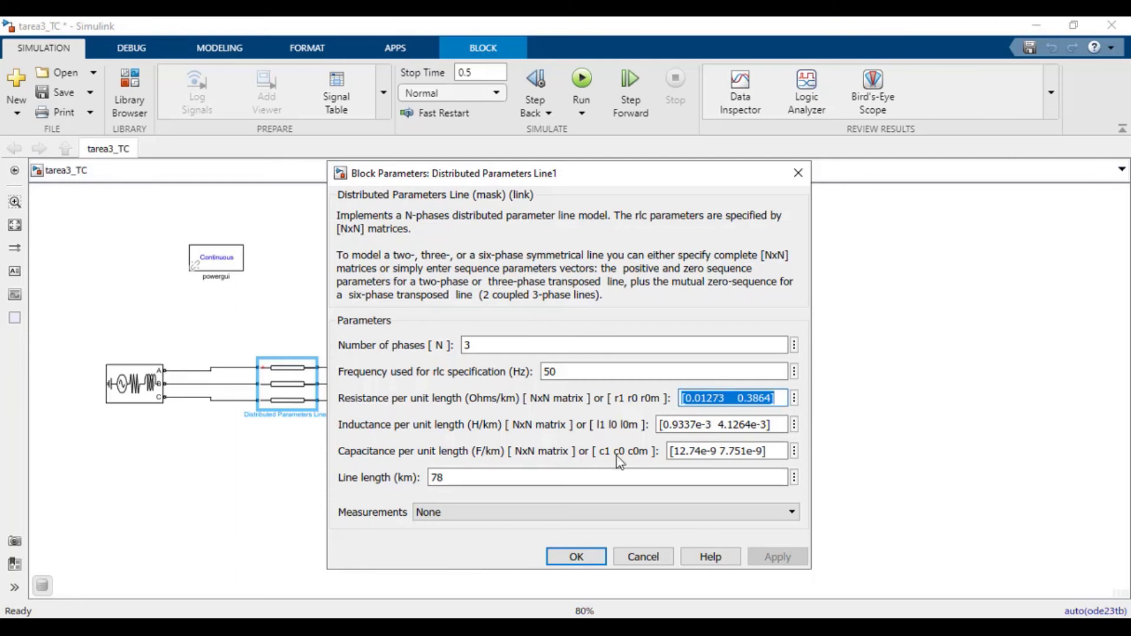
click(725, 398)
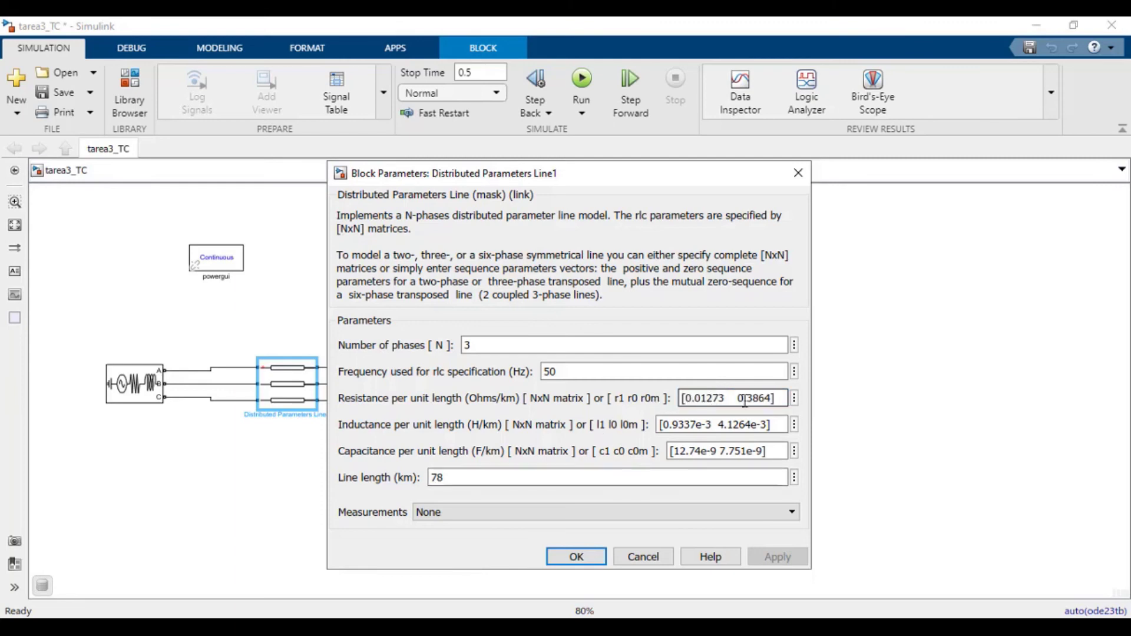
click(690, 400)
click(597, 560)
Run the simulation, examine the primary and secondary currents around the 0.215 s fault onset in the Scope, and close it
click(584, 104)
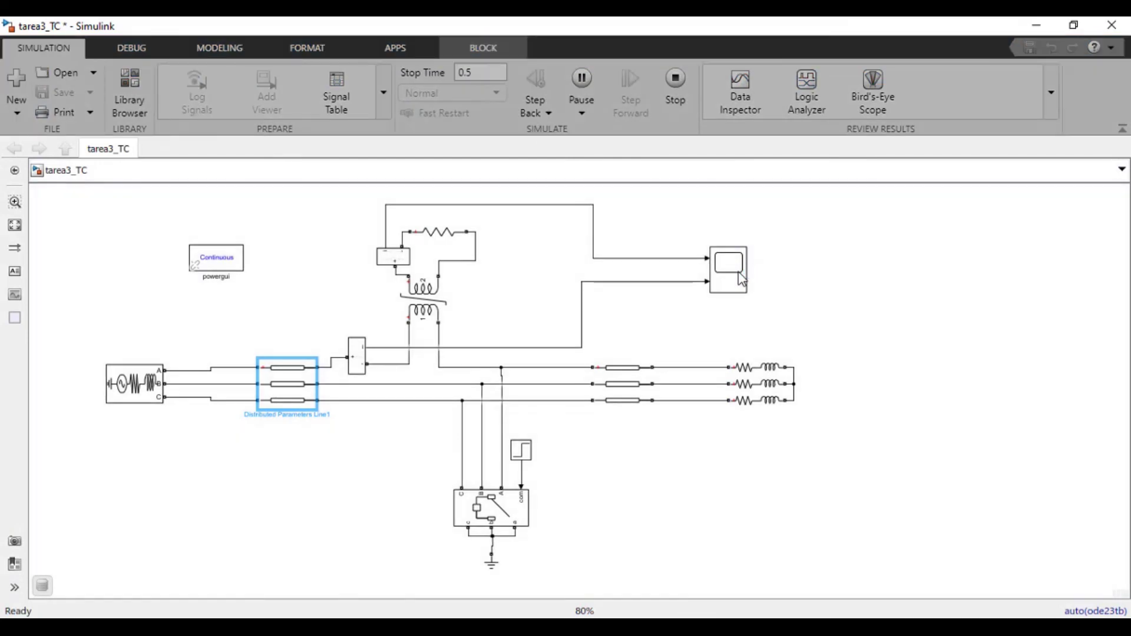
double_click(729, 271)
click(479, 386)
double_click(550, 399)
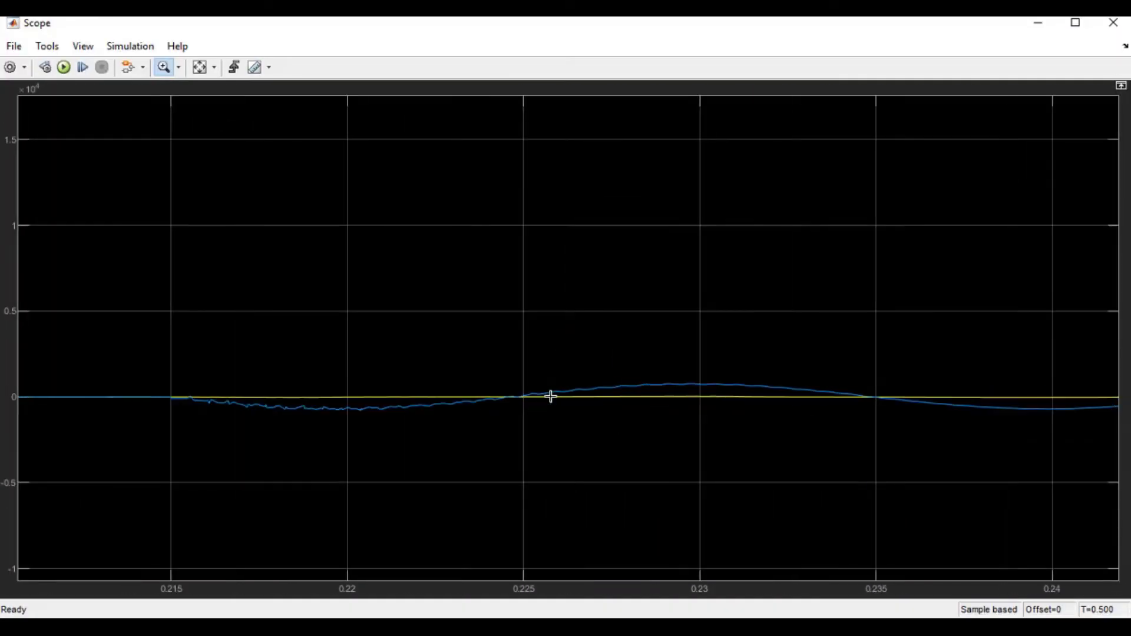
drag(481, 377, 552, 433)
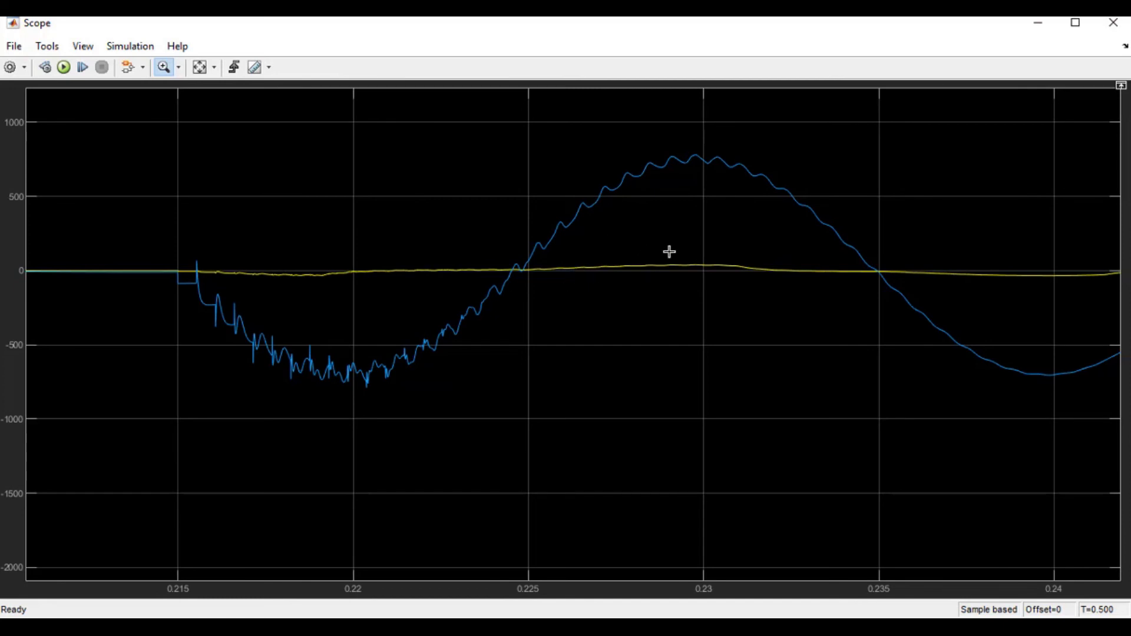
drag(678, 252, 676, 280)
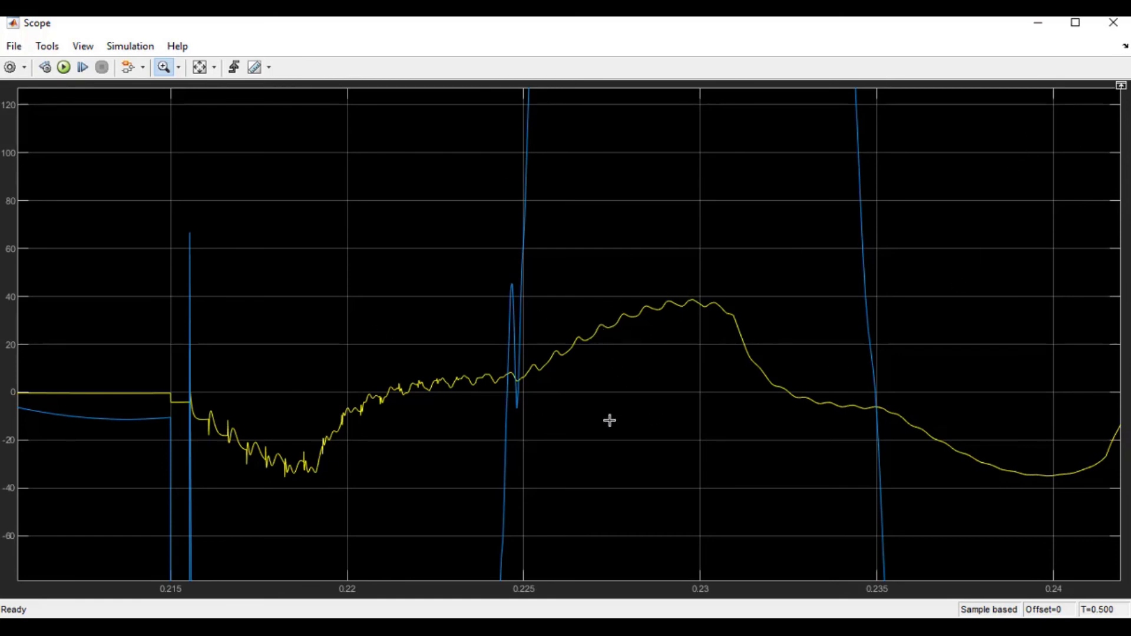
click(1113, 23)
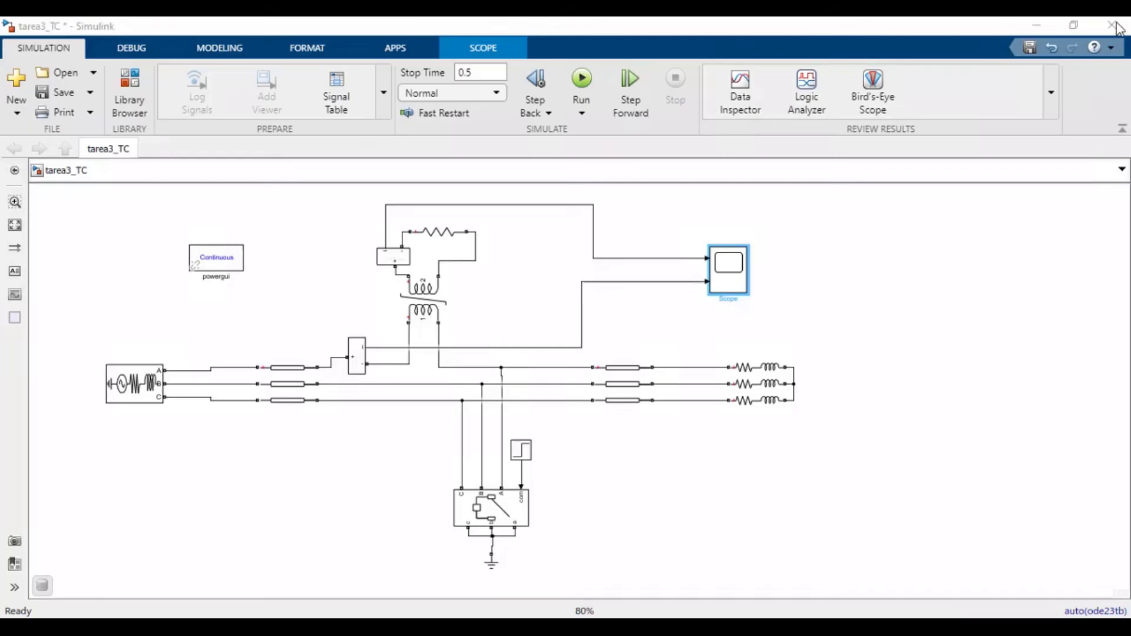
Set the first resistance per unit length value of the source-side line to 0.8 Ohms/km and run the simulation
double_click(307, 397)
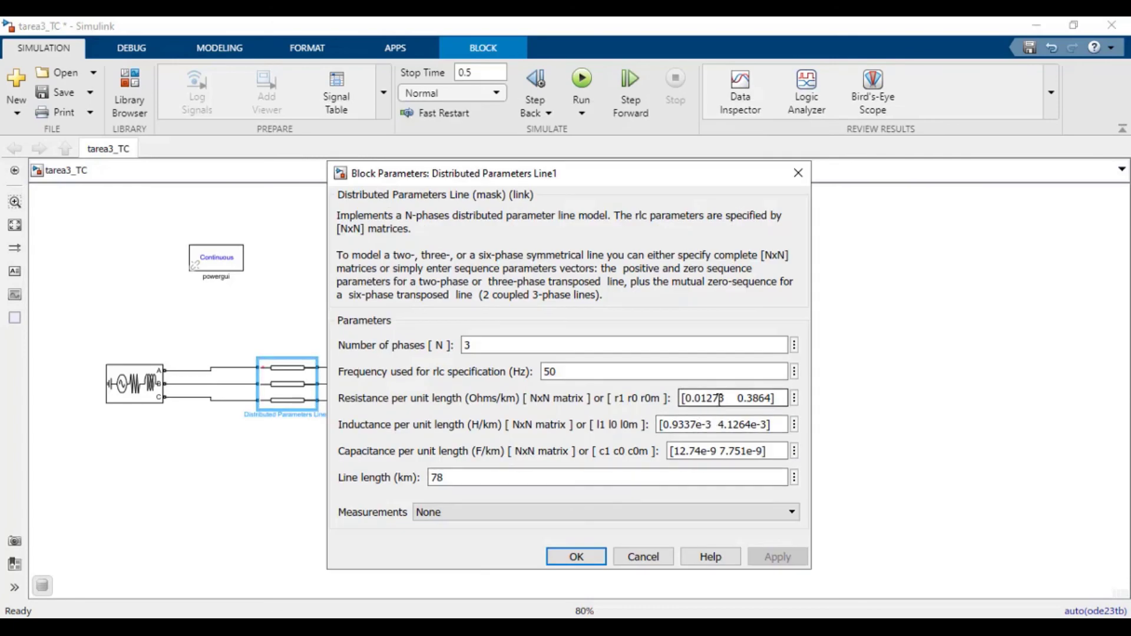
click(725, 399)
key(BackSpace)
key(BackSpace)
key(BackSpace)
key(BackSpace)
key(BackSpace)
key(BackSpace)
key(BackSpace)
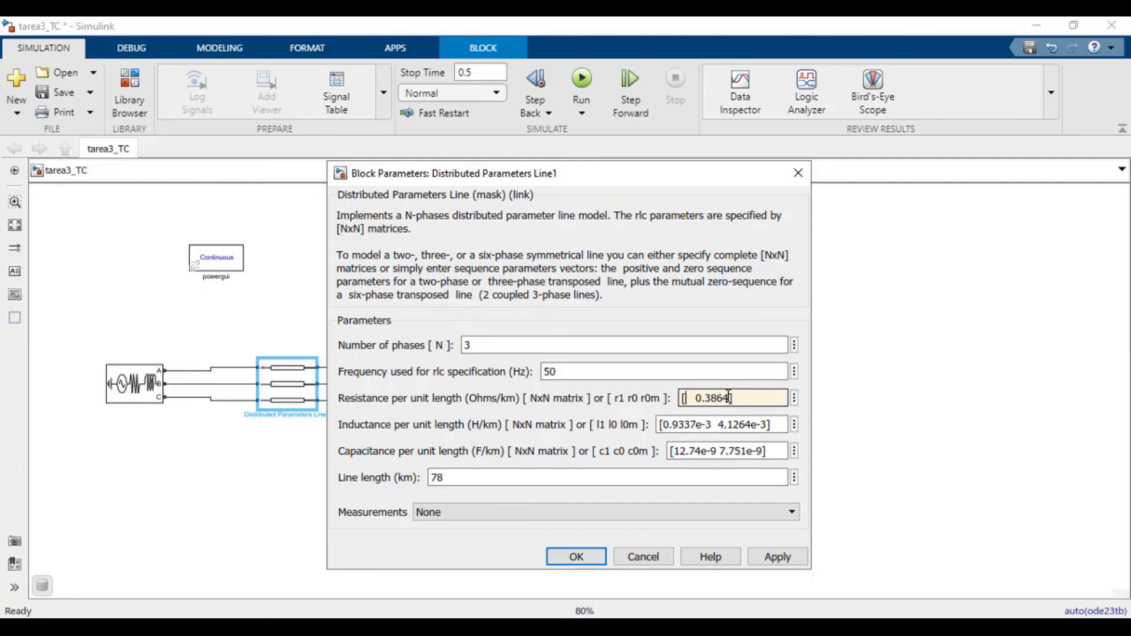
text(0.8)
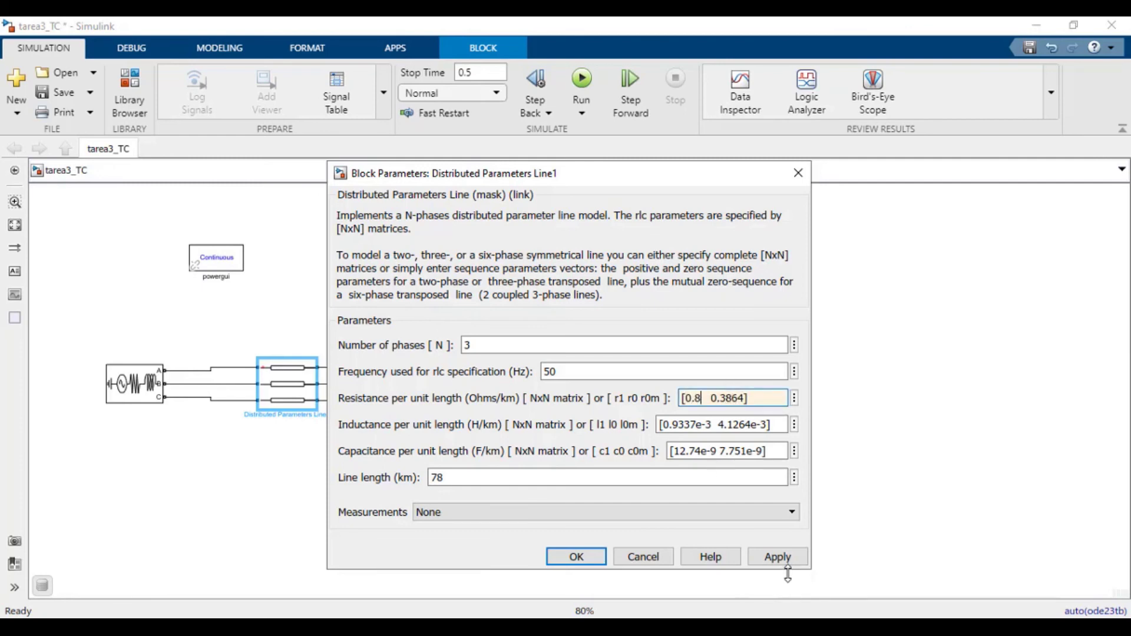
click(775, 558)
click(594, 558)
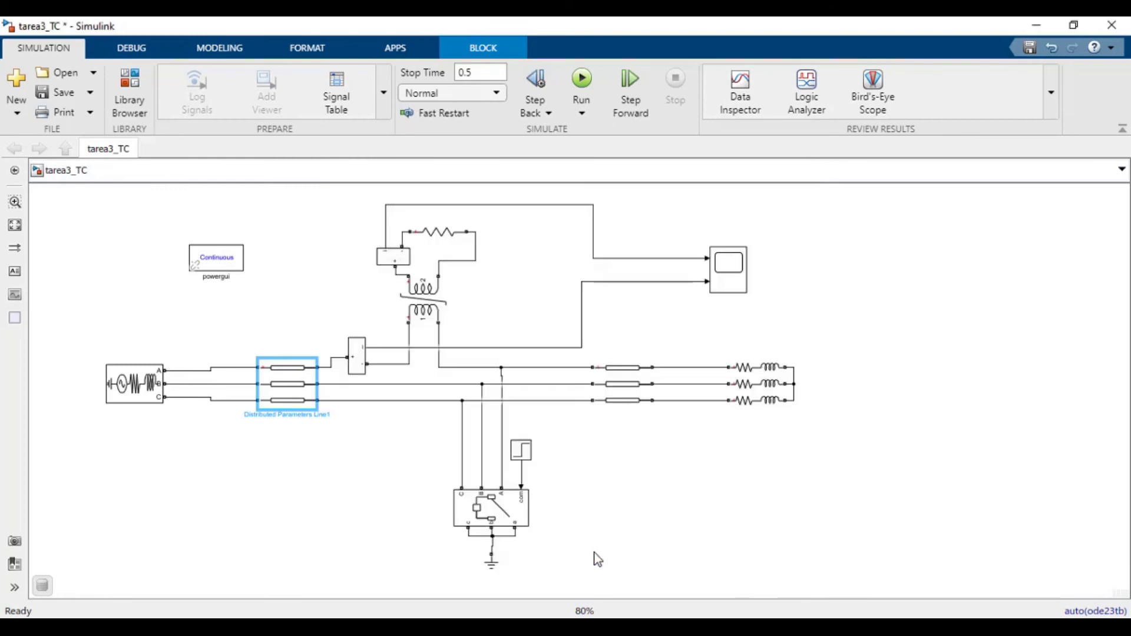
click(667, 447)
click(581, 82)
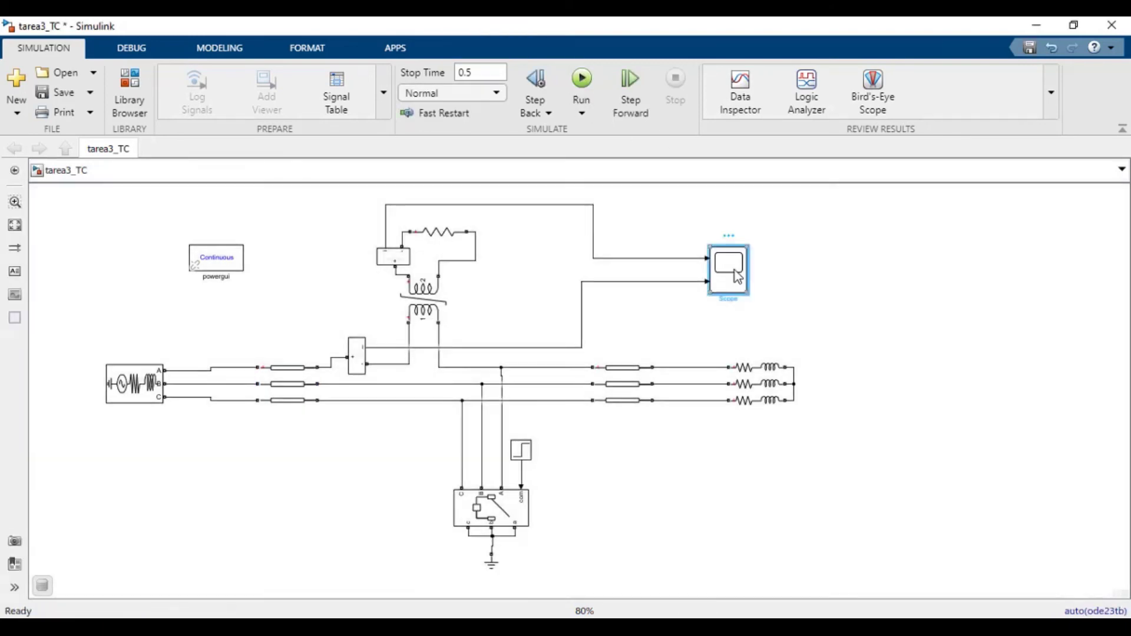
Examine the secondary current waveform around the 0.215 s fault onset in the Scope, and close it
double_click(734, 271)
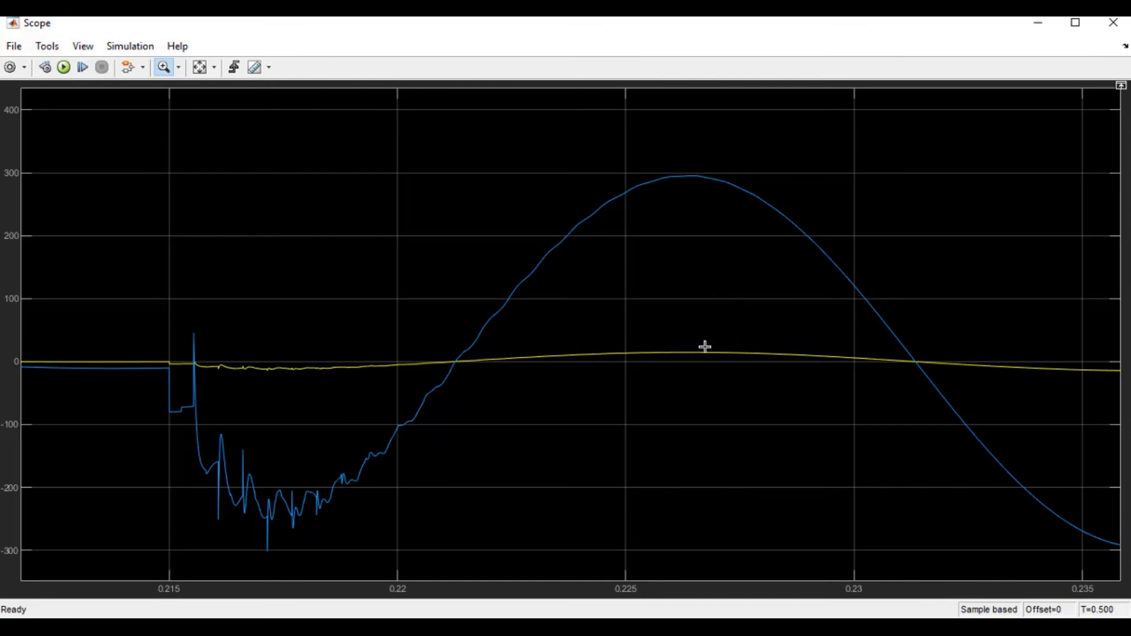
drag(704, 343, 701, 368)
drag(701, 368, 701, 368)
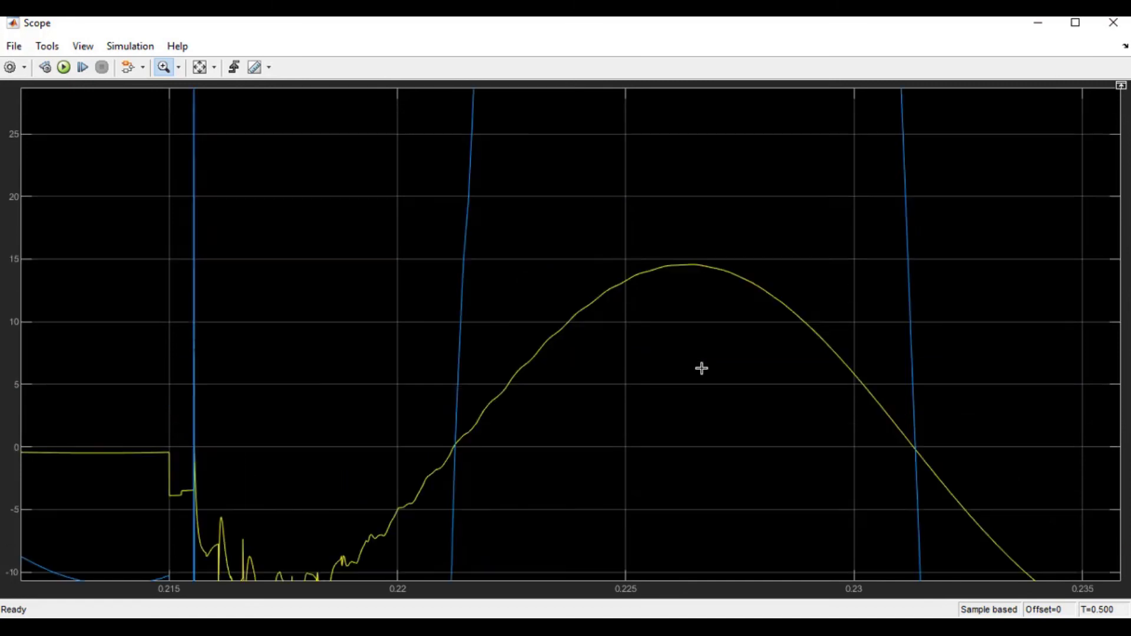
scroll(631, 422, down, 6)
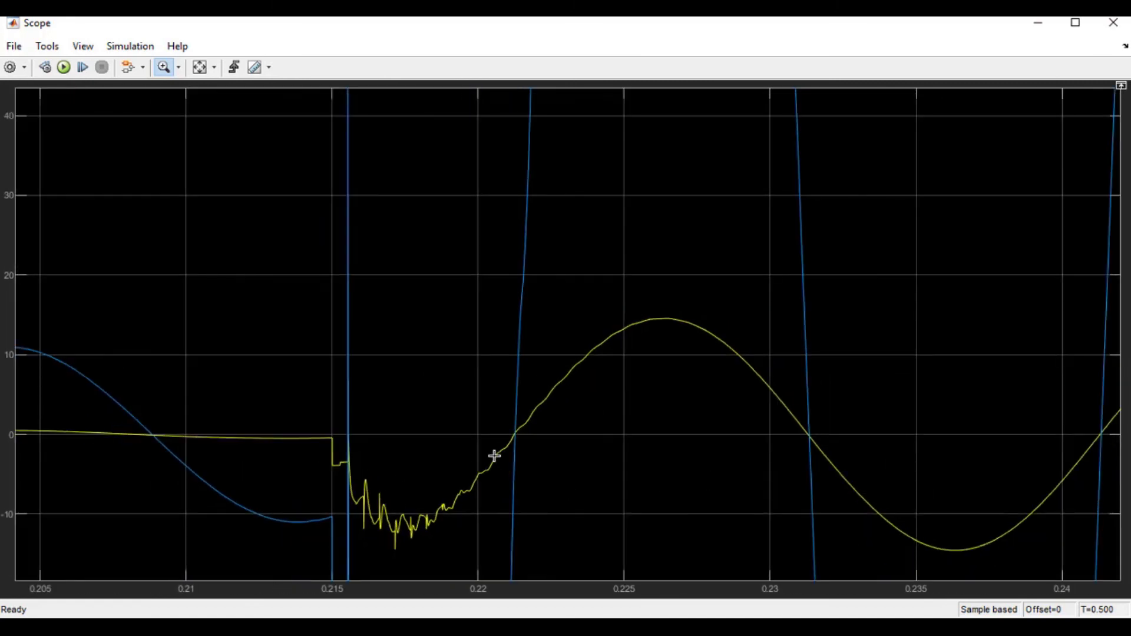
scroll(583, 454, down, 2)
scroll(675, 470, down, 1)
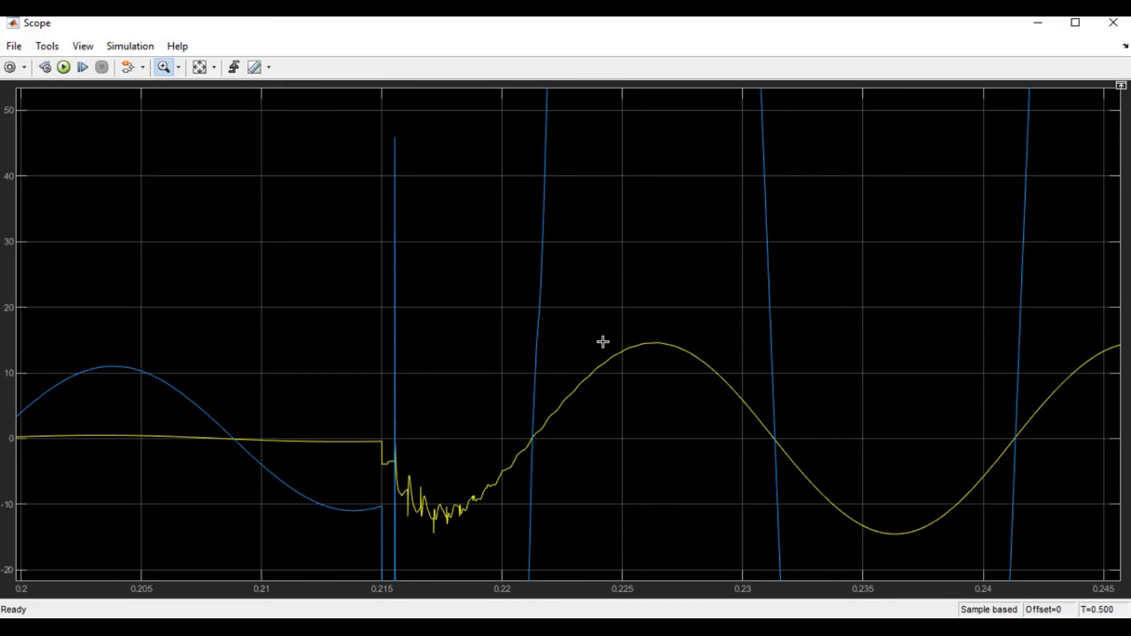
right_click(565, 354)
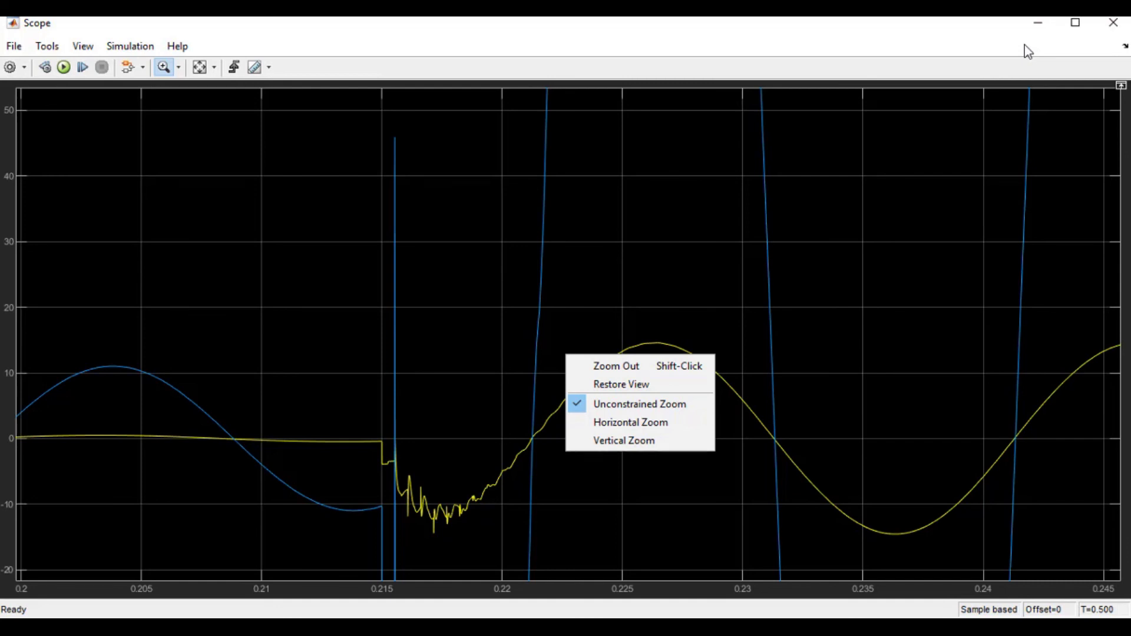
click(1113, 26)
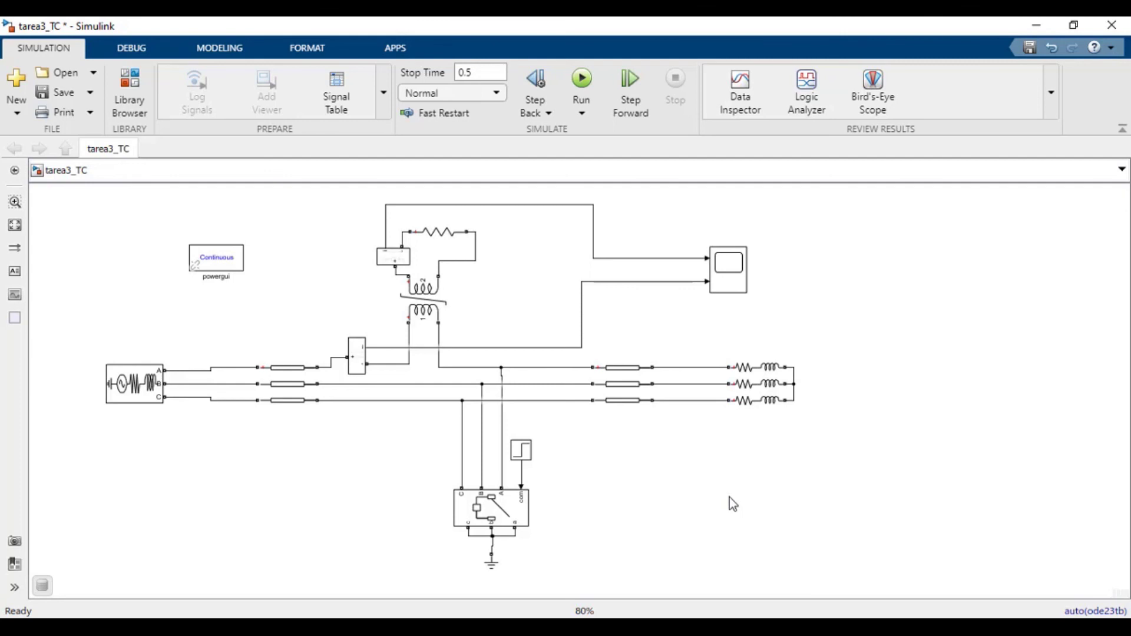
Check the hysteresis simulation settings in the Saturable Transformer's configuration, and close it without changes
click(420, 309)
double_click(422, 310)
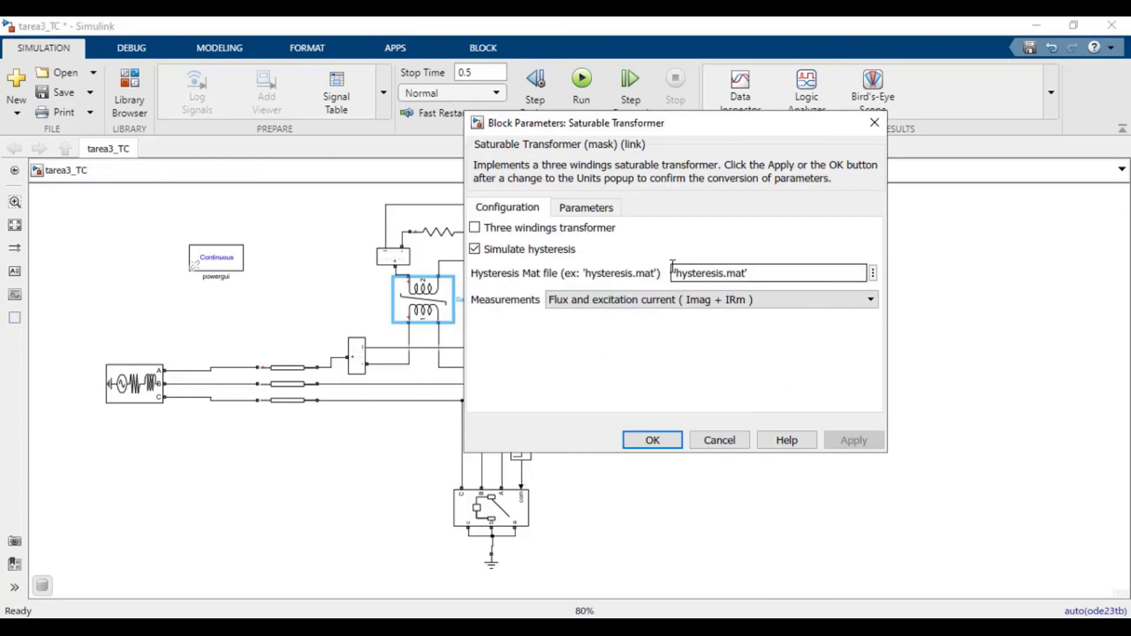
click(736, 439)
Open the Hysteresis Design tool from the powergui block
click(230, 266)
double_click(230, 267)
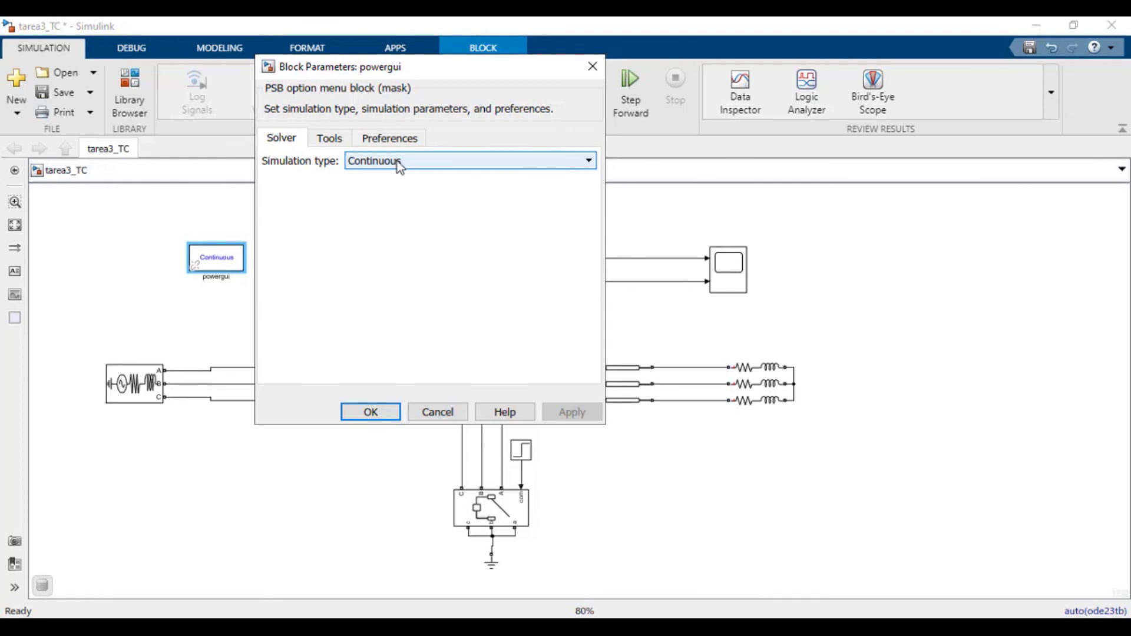
click(383, 139)
click(336, 142)
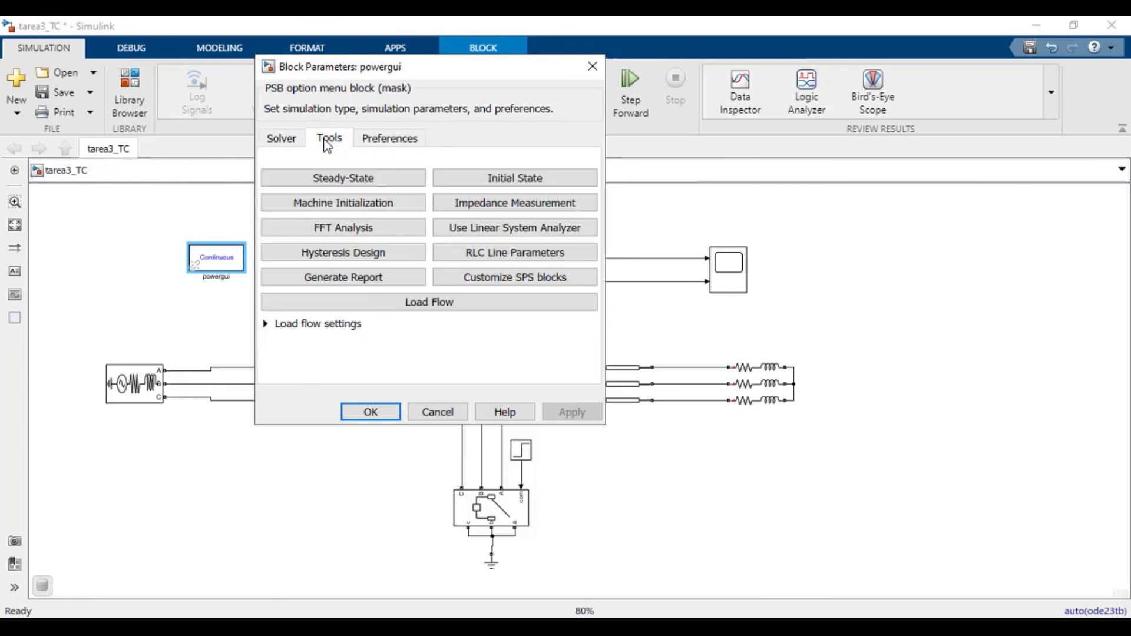
click(365, 254)
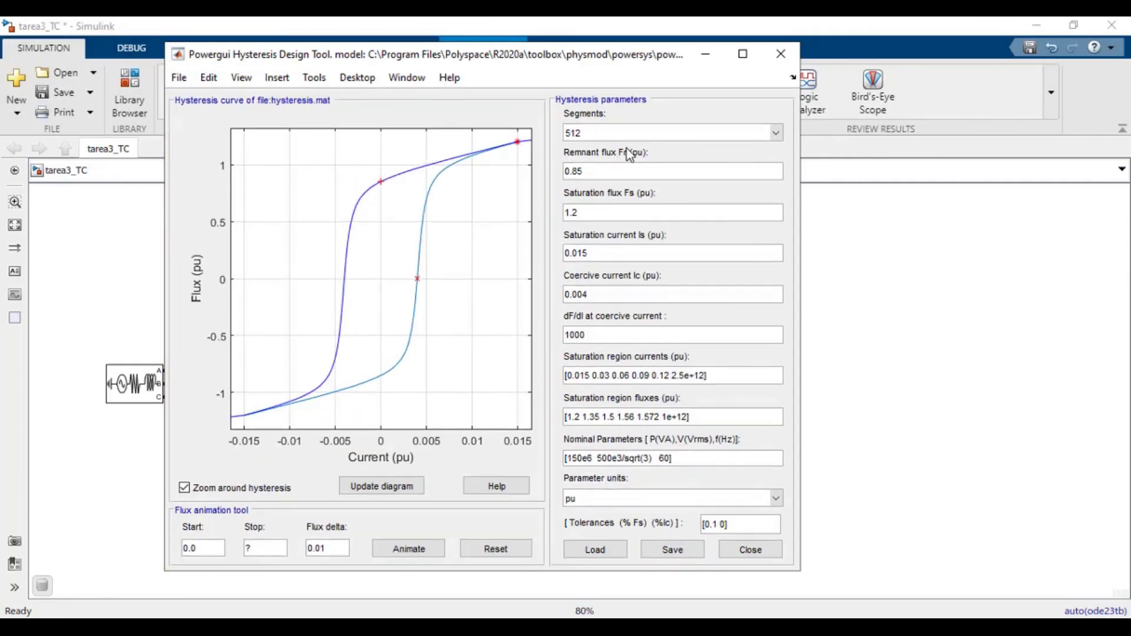
Set the remnant flux Fr to 0.3 pu and redraw the hysteresis curve
click(593, 169)
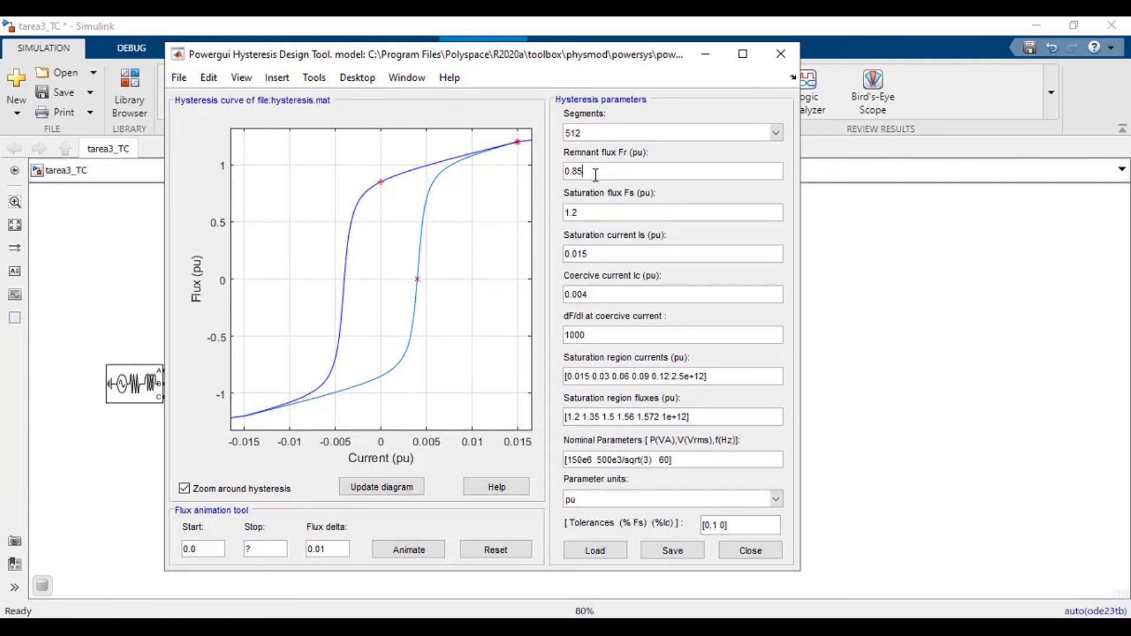
key(Return)
click(612, 170)
key(BackSpace)
key(BackSpace)
text(3)
click(486, 550)
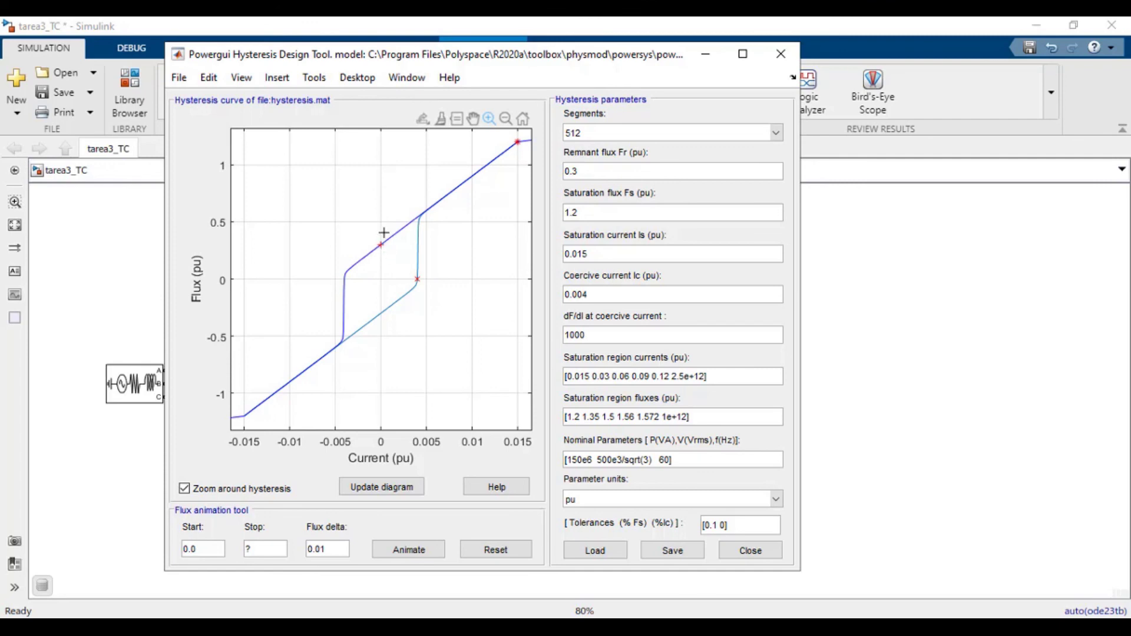
Set the remnant flux Fr back to 0.85 pu and redraw the hysteresis curve
click(617, 167)
key(BackSpace)
text(85)
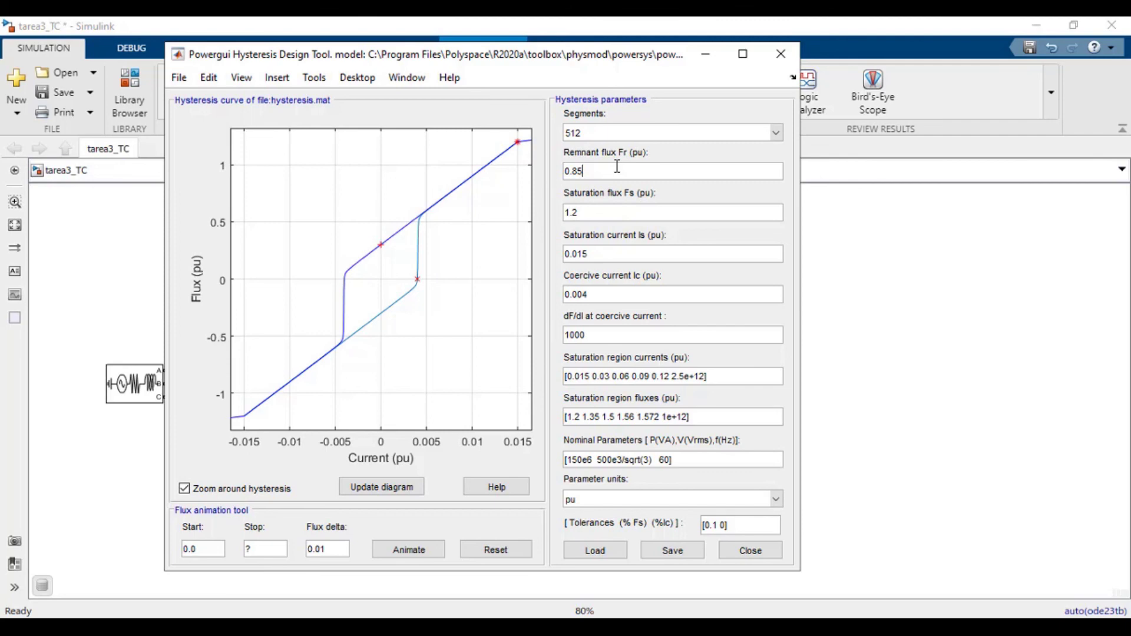
click(502, 552)
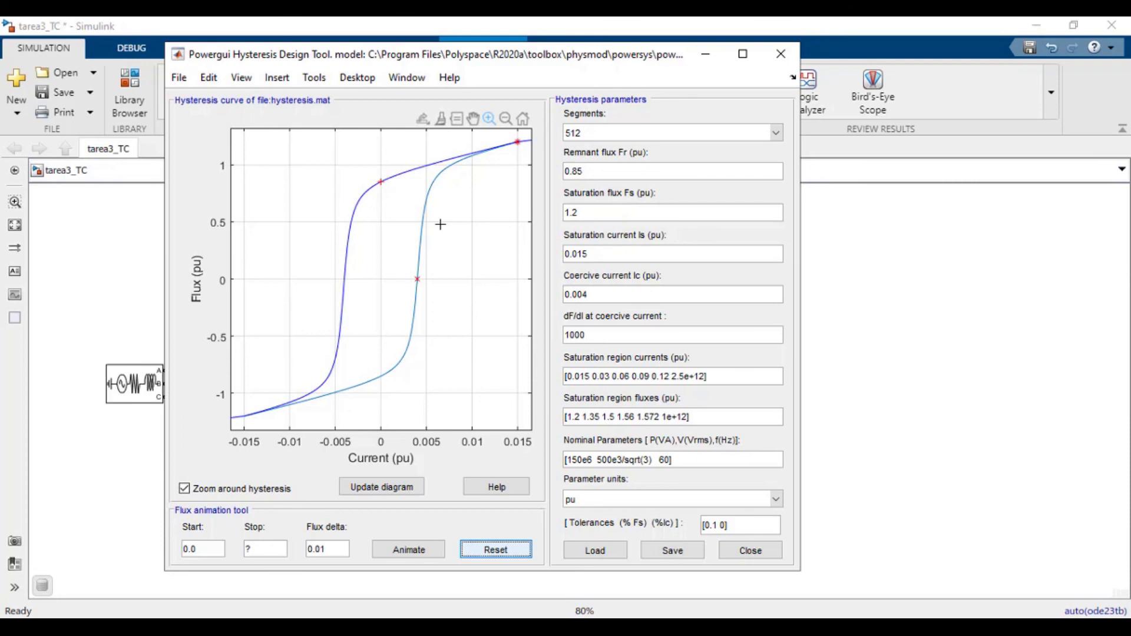
Set the remnant flux Fr to 0.6 pu and redraw the hysteresis curve
click(602, 170)
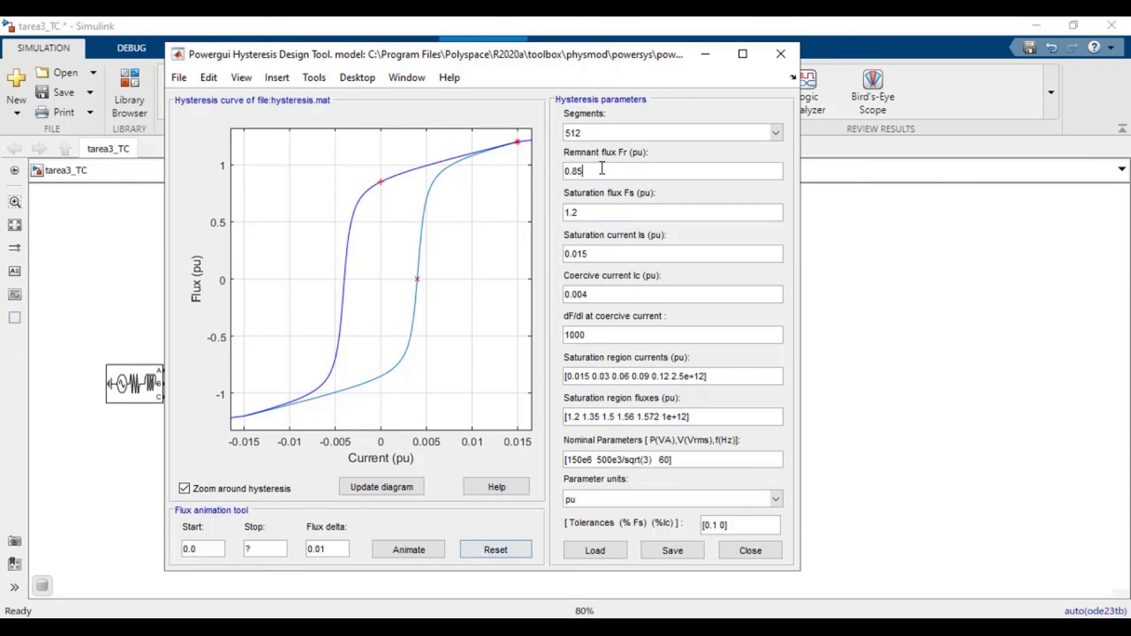
key(BackSpace)
key(BackSpace)
text(6)
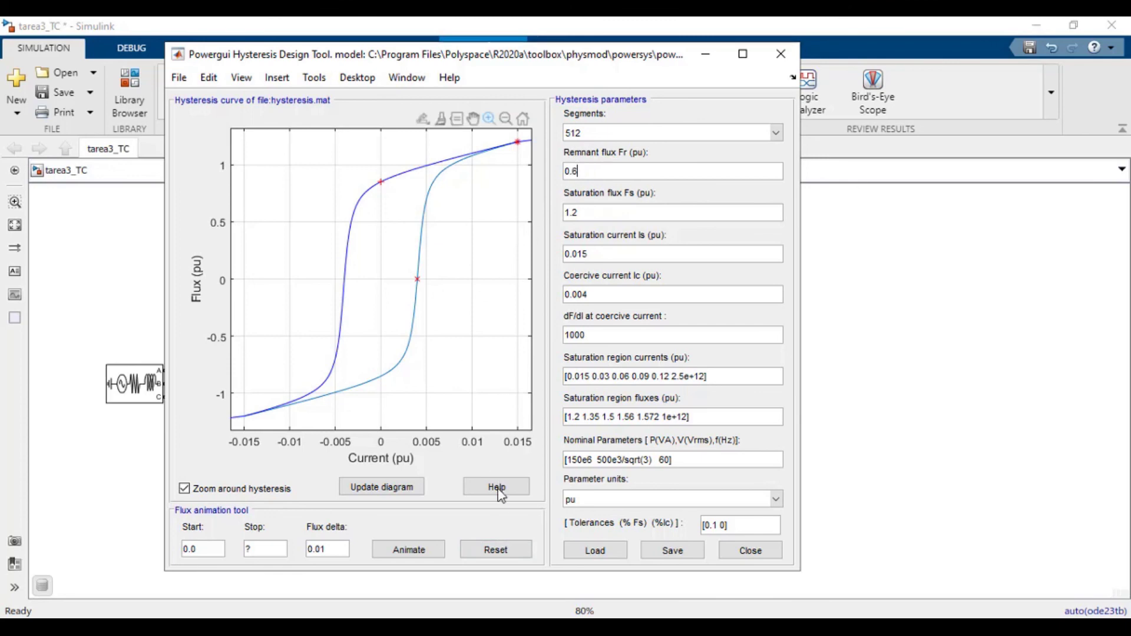
click(503, 550)
Set the remnant flux Fr to 1 pu, redraw the hysteresis curve, and close the Hysteresis Design tool without saving
click(598, 169)
key(BackSpace)
key(BackSpace)
key(BackSpace)
text(1)
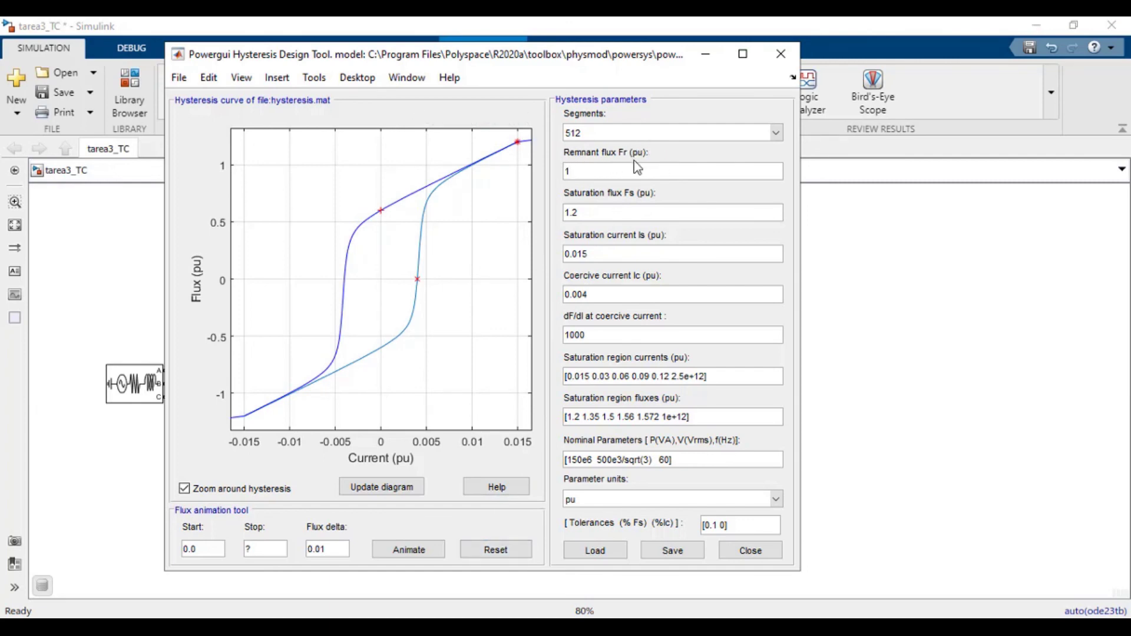
click(502, 552)
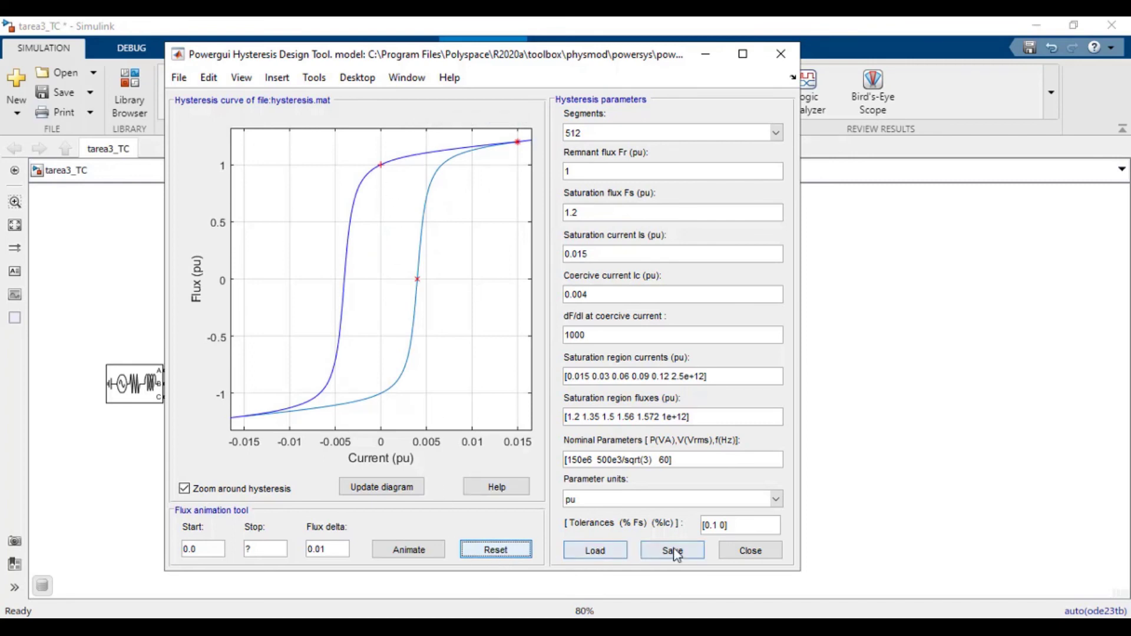
click(747, 553)
Check the hysteresis MAT file name in the Saturable Transformer's configuration, and close it without changes
double_click(424, 315)
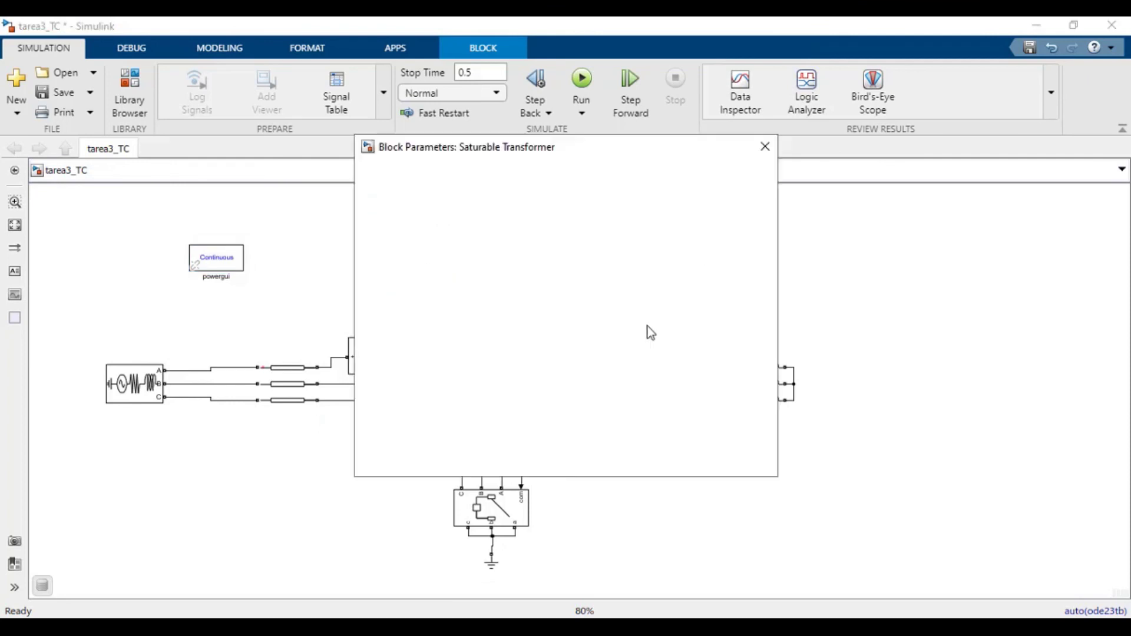
double_click(756, 274)
click(756, 275)
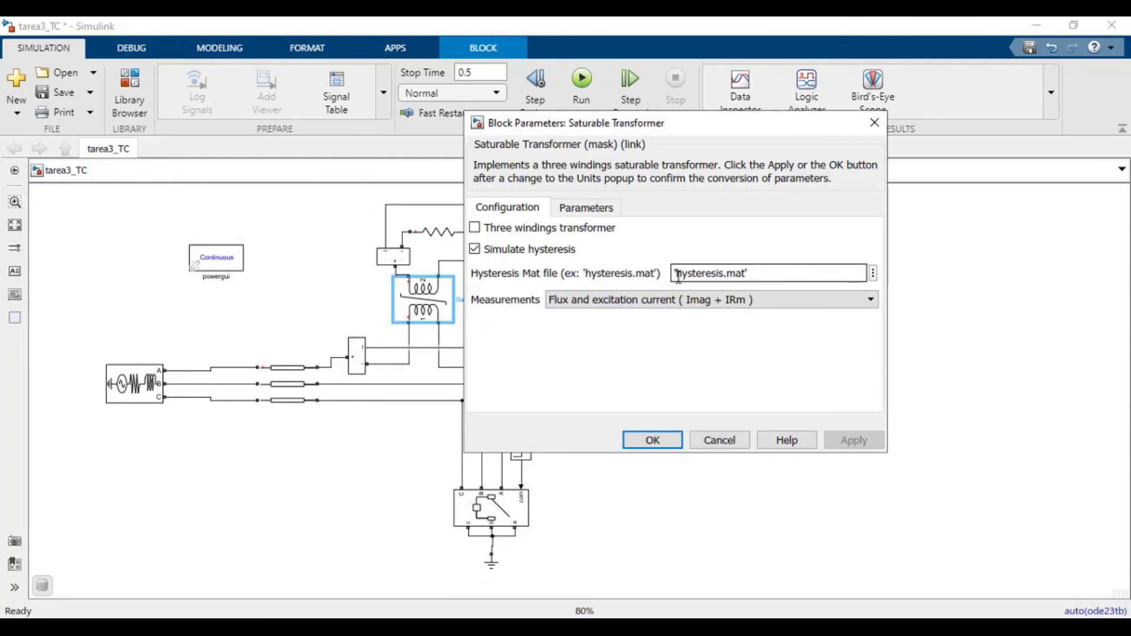
click(720, 440)
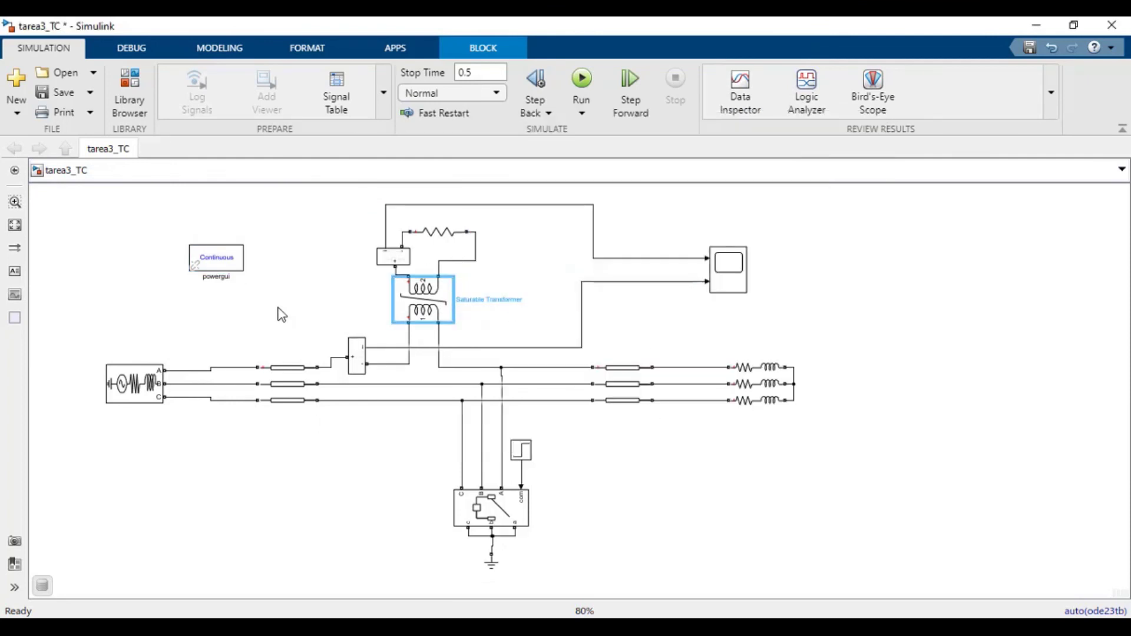
Reopen powergui's Hysteresis Design tool, enter hysteresis03.mat as the save file name, then cancel the save and close the tool
double_click(237, 263)
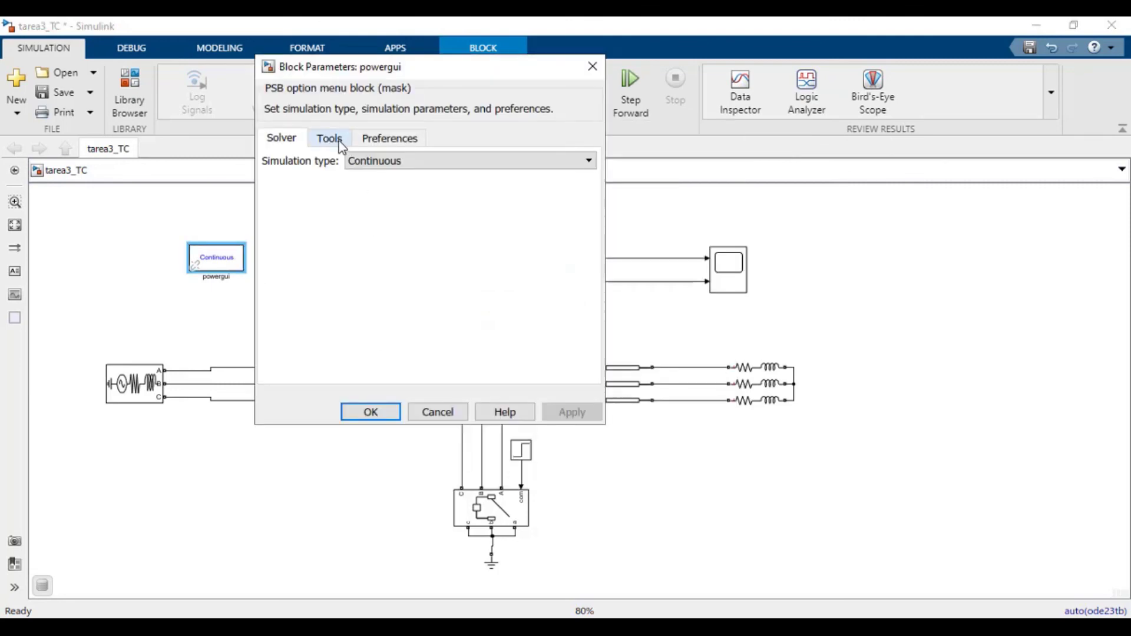
click(338, 140)
click(353, 256)
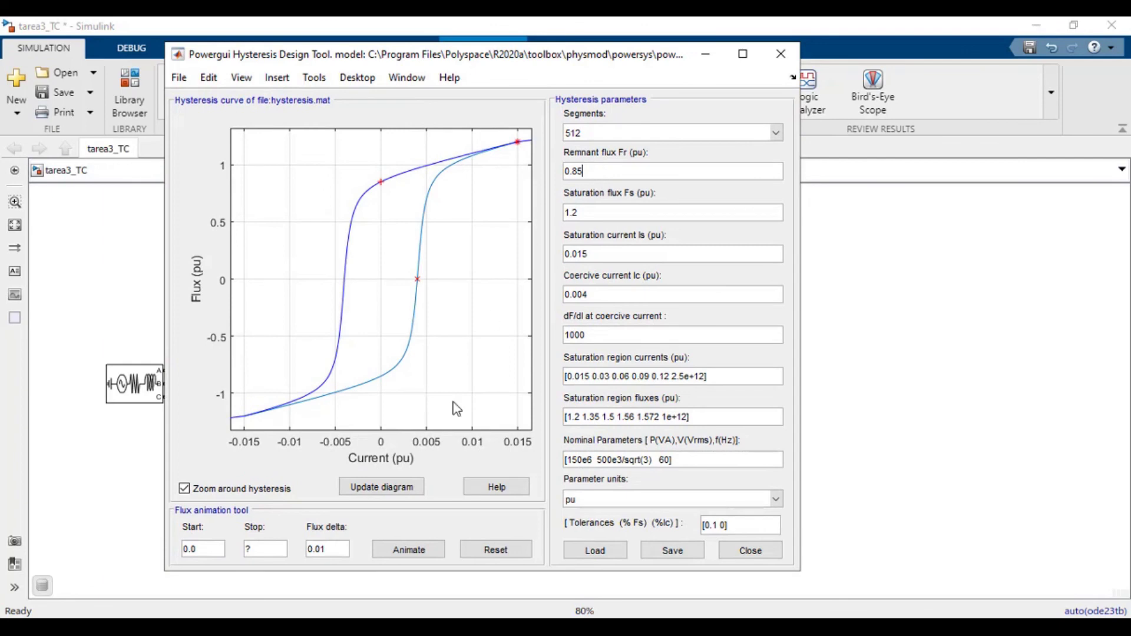
click(669, 551)
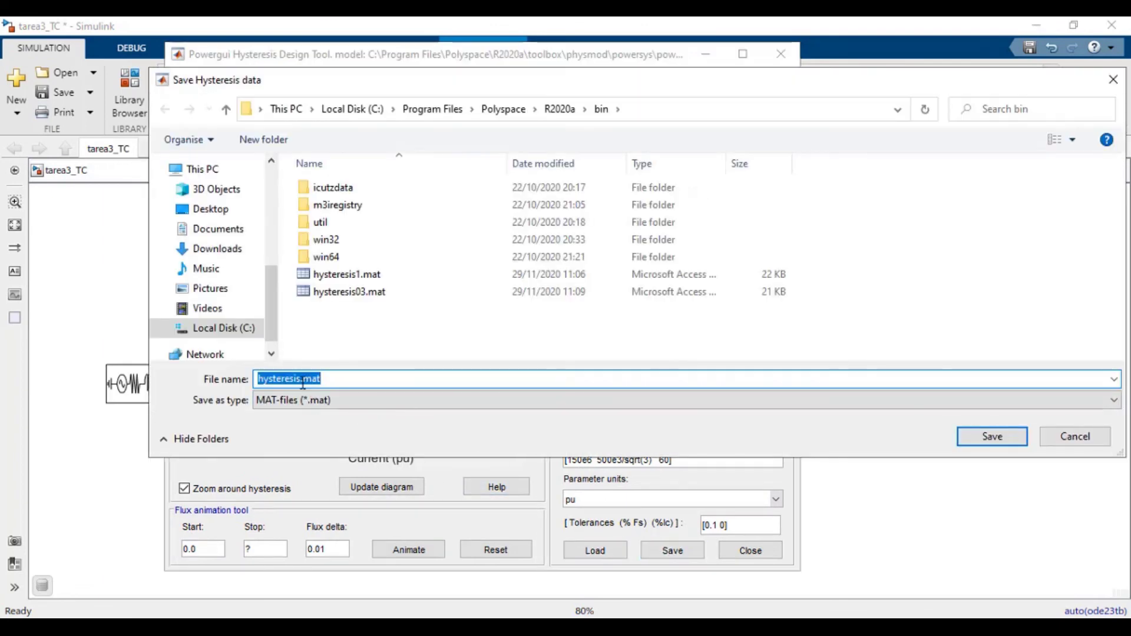
click(292, 380)
text(03)
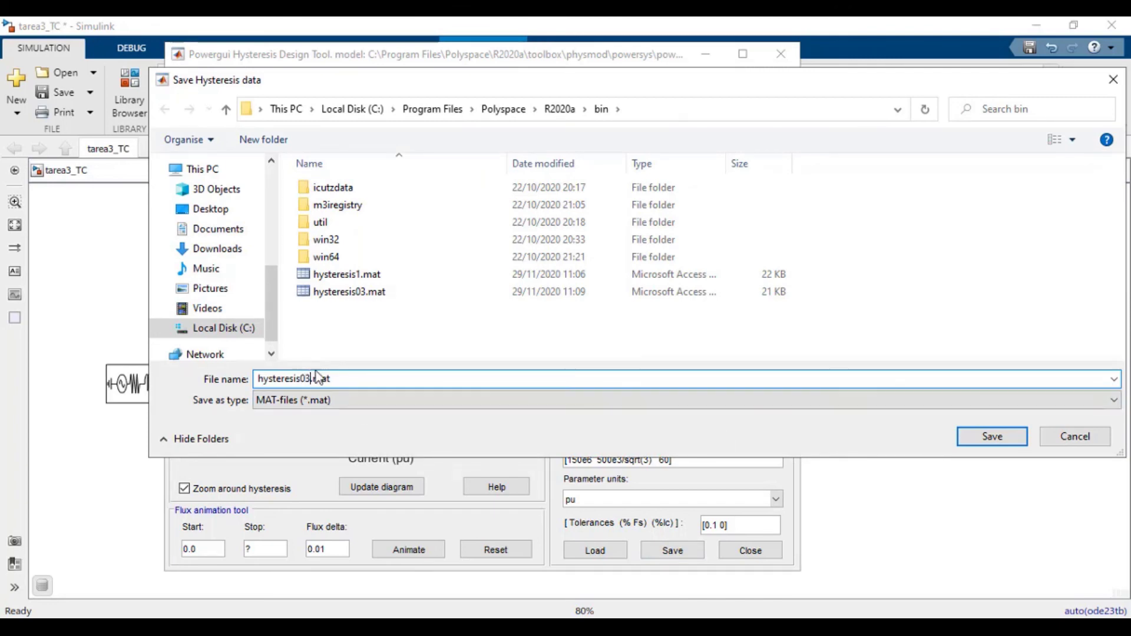
click(1070, 436)
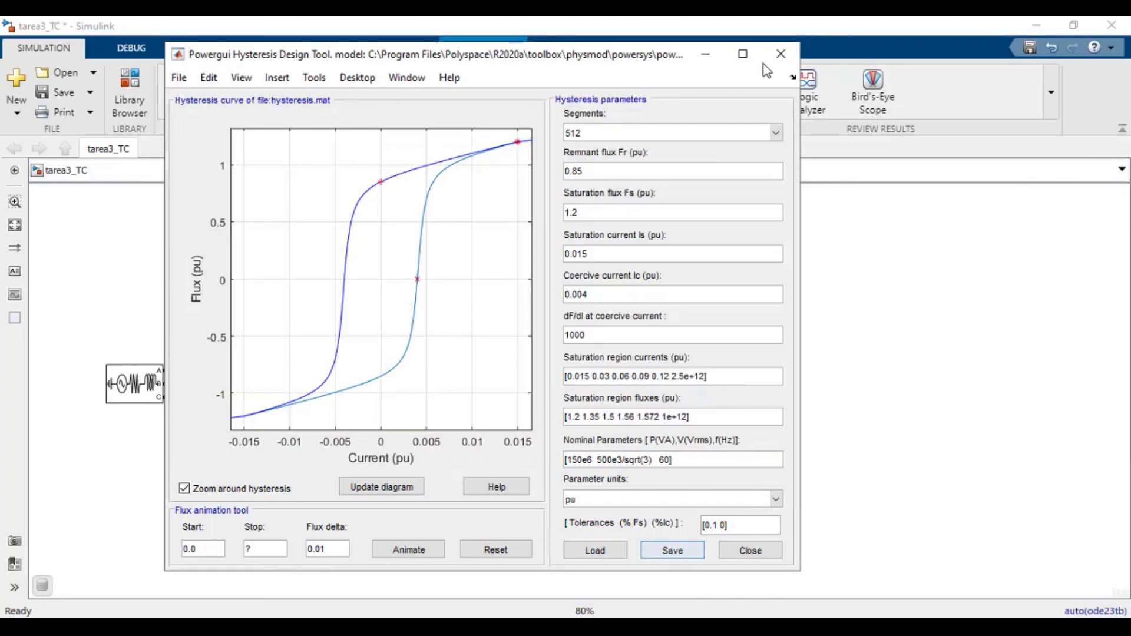
click(781, 54)
Review the Saturable Transformer's hysteresis file setting again, close it without changes, and deselect the block
double_click(422, 299)
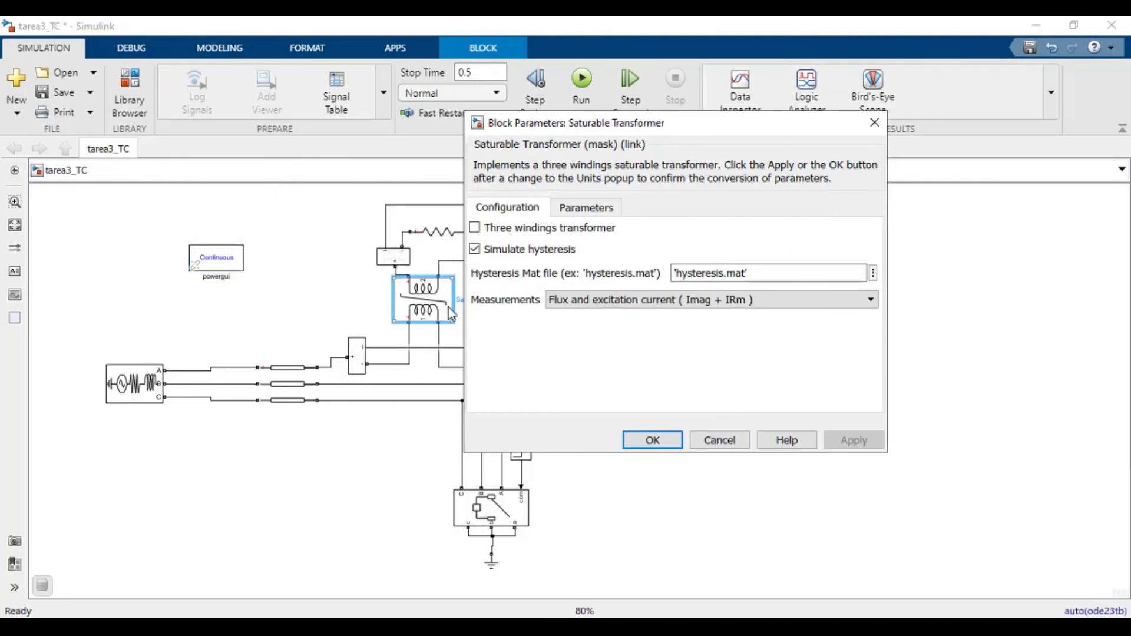
click(720, 441)
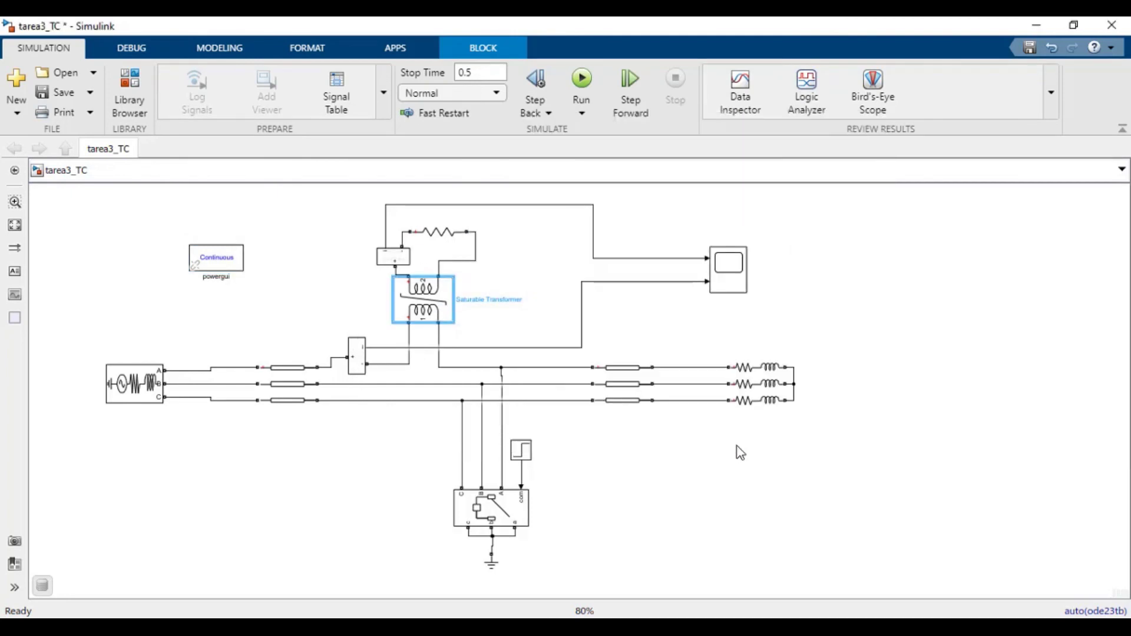
click(740, 475)
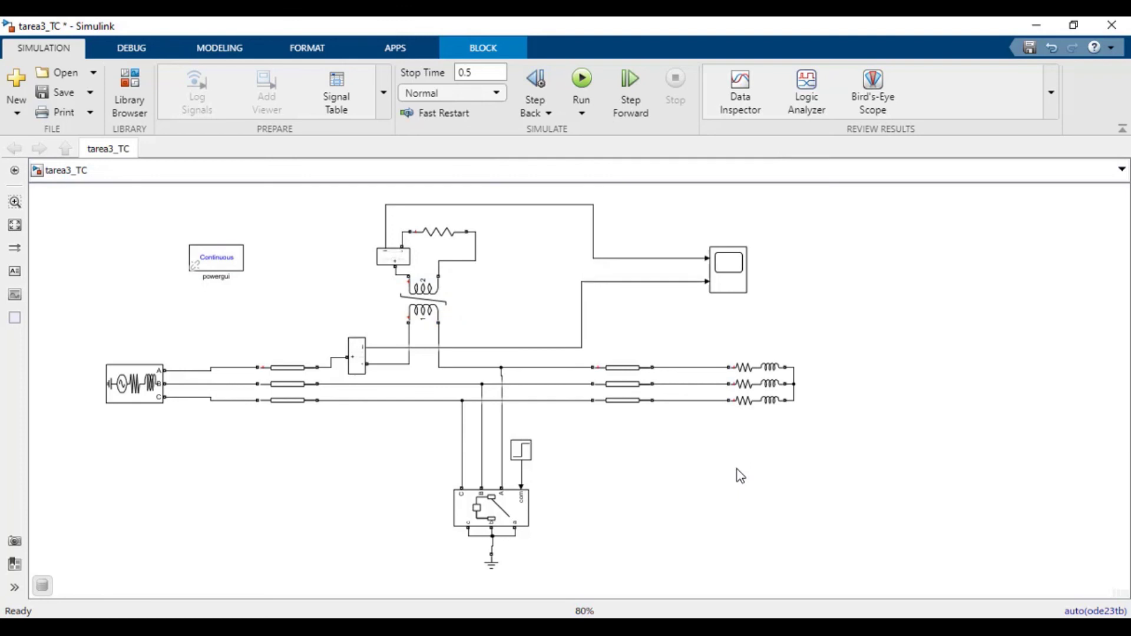